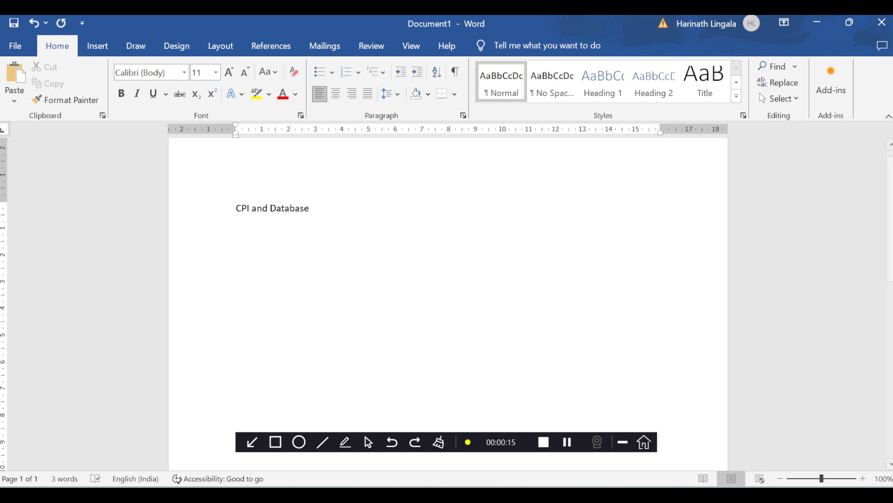
Switch to Chrome, search Google for "postgresql" and open the official postgresql.org site from the results
scroll(448, 303, "up", 4)
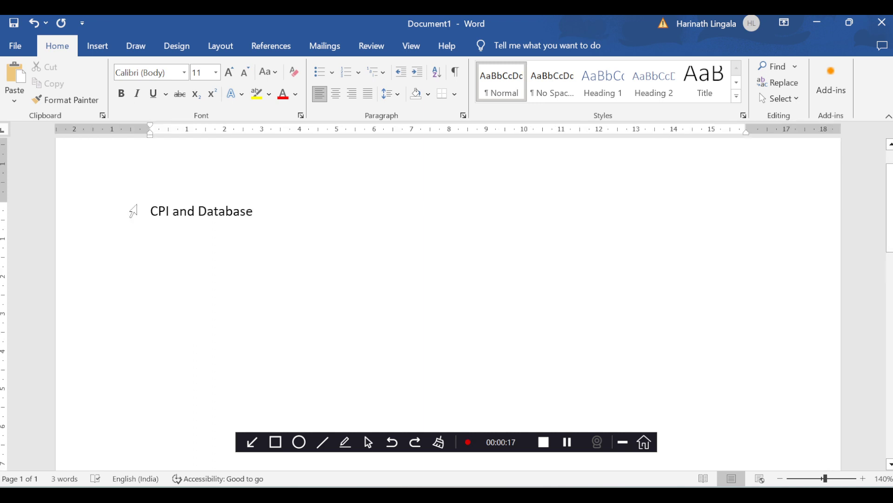
key("alt+Tab")
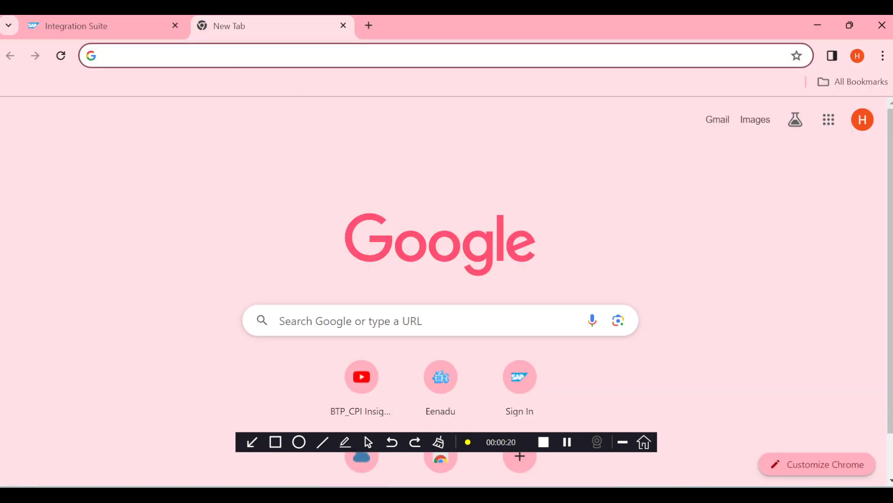
left_click(372, 55)
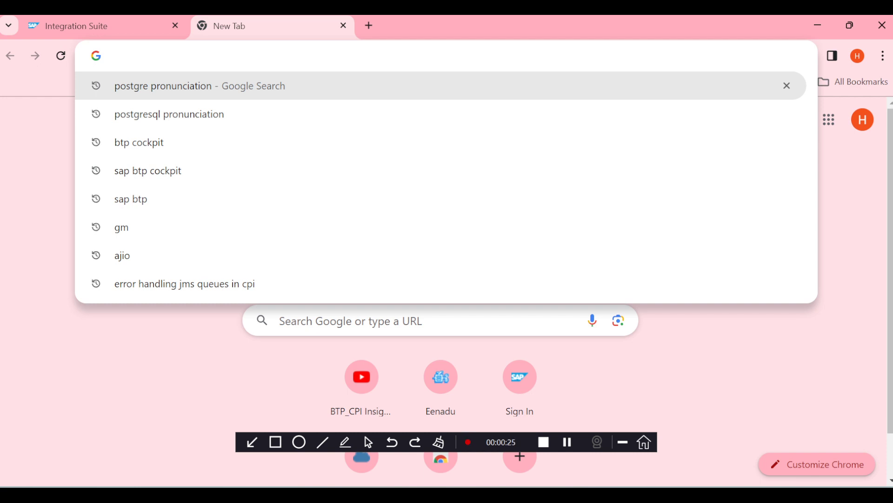
type("po")
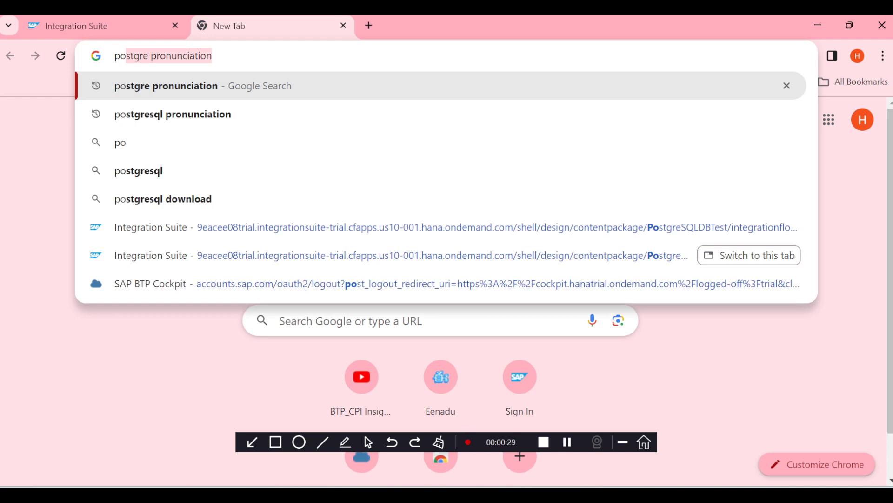
key("BackSpace")
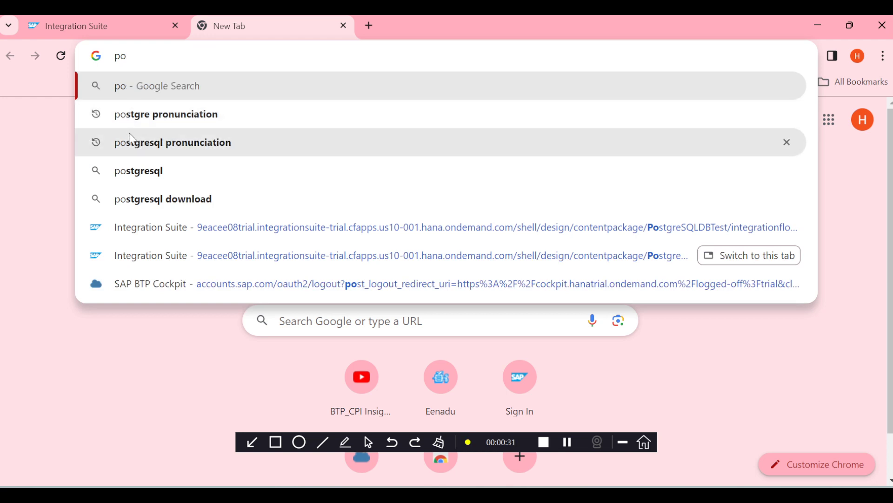
left_click(135, 170)
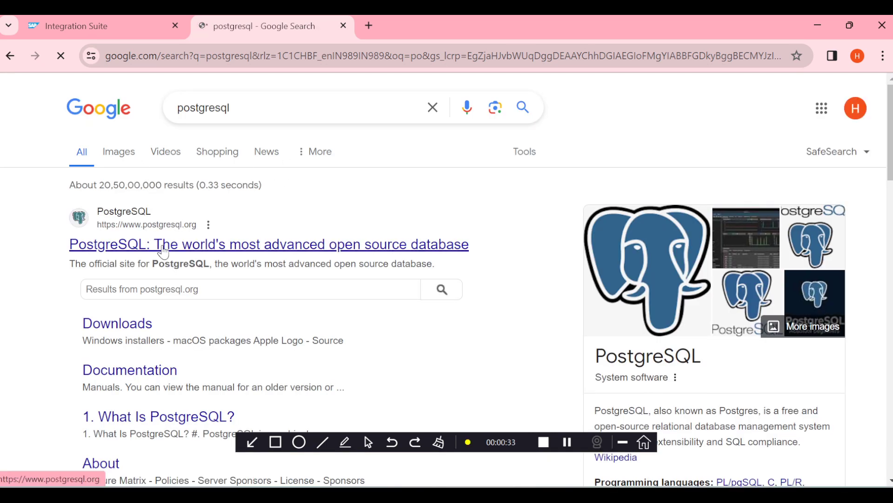
scroll(229, 215, "down", 2)
scroll(230, 215, "down", 6)
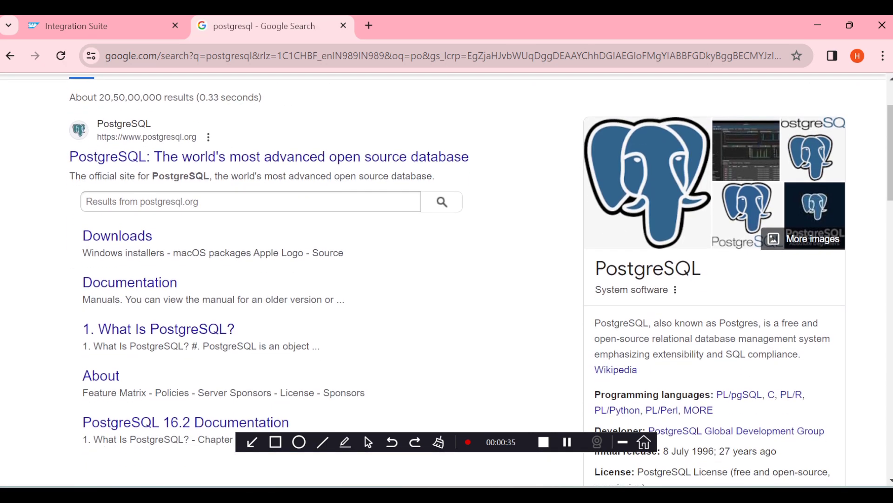
scroll(231, 216, "up", 7)
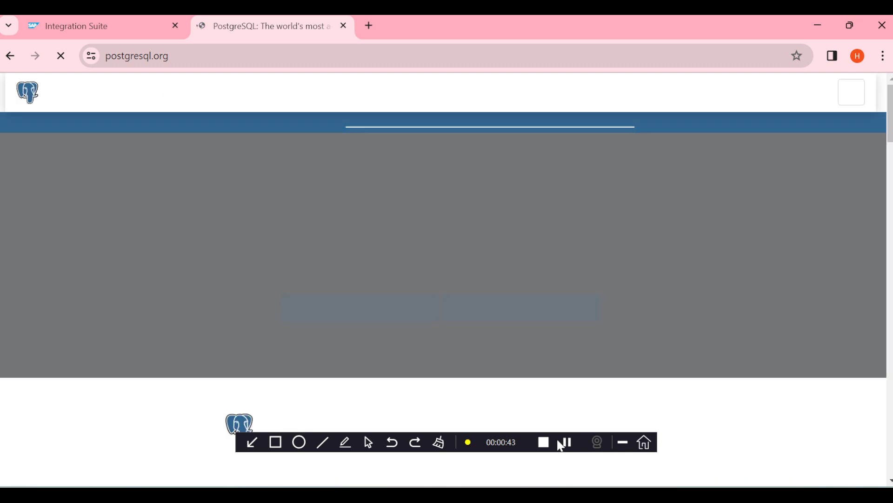
left_click(569, 442)
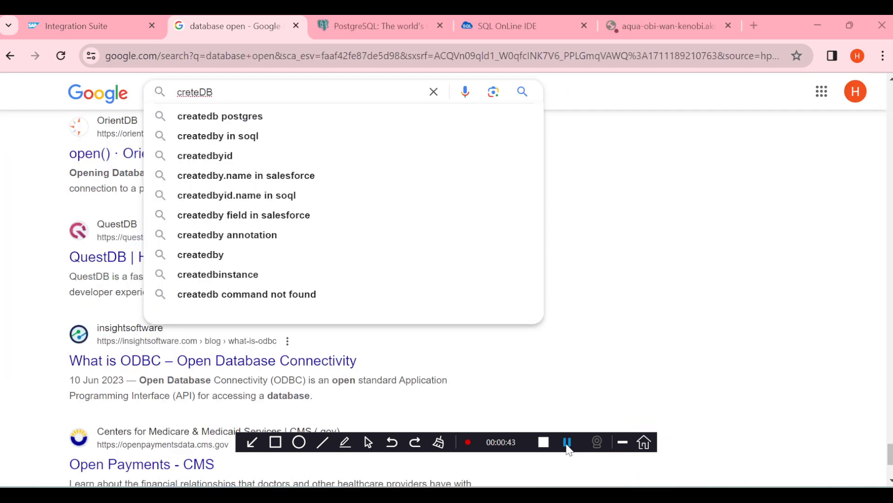
Search Google for "createdb postgres" and look through the results page
left_click(210, 119)
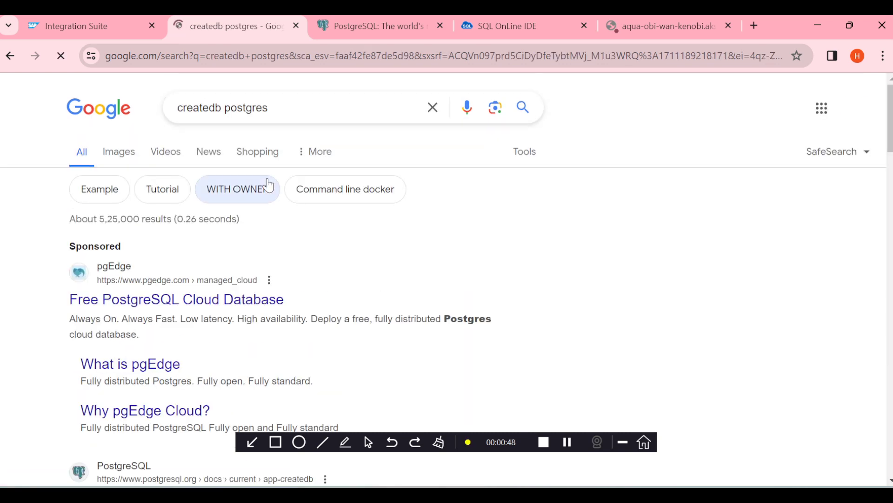
scroll(330, 233, "down", 3)
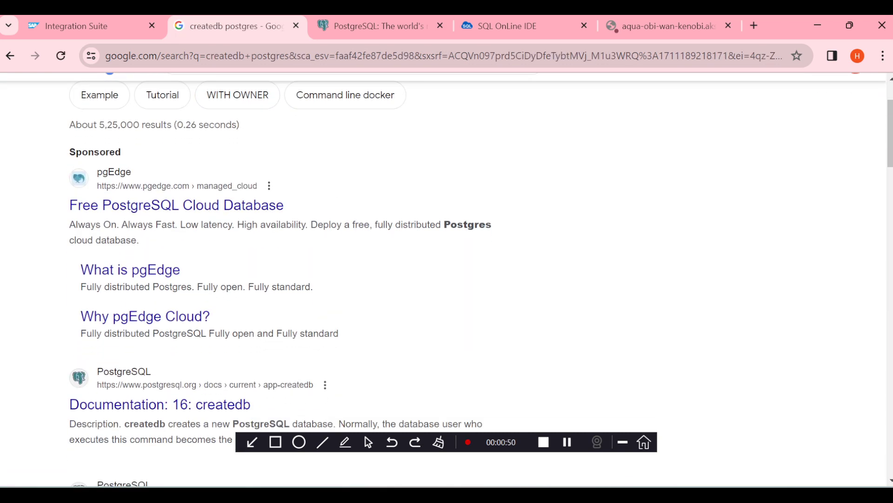
scroll(332, 234, "down", 3)
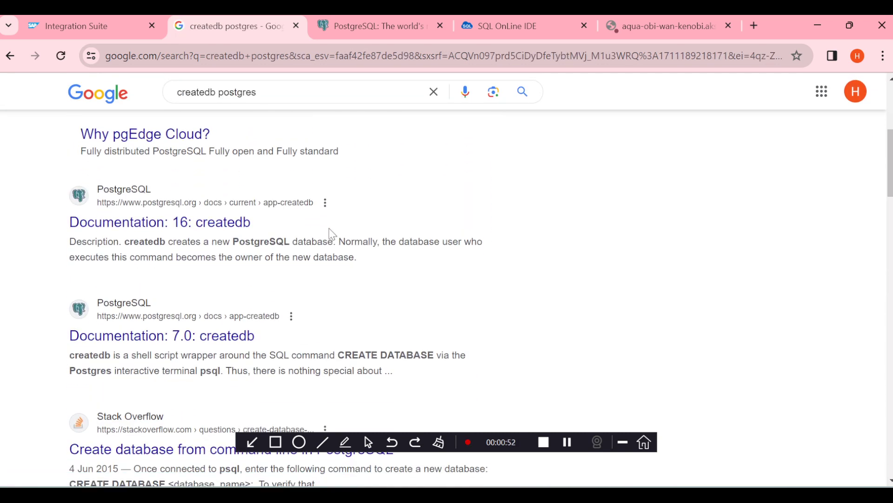
scroll(332, 233, "down", 12)
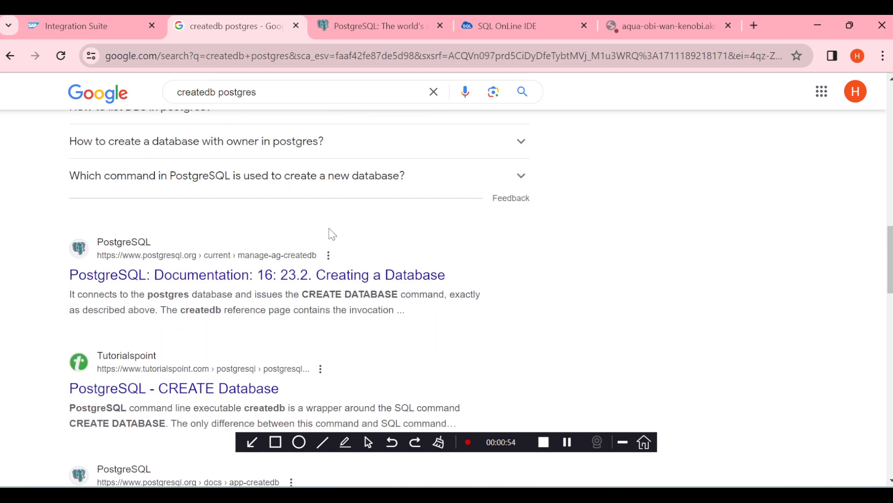
scroll(332, 234, "down", 3)
scroll(331, 235, "down", 10)
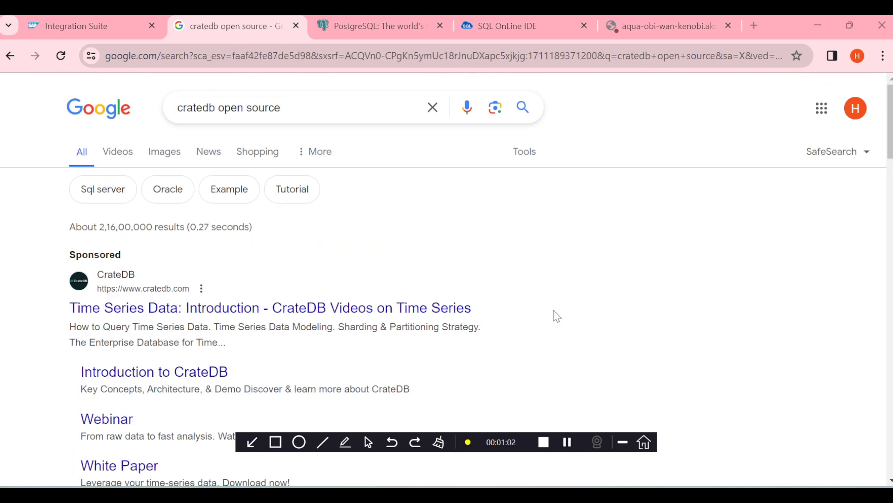
From the "cratedb open source" results, open CrateDB's "Vector database - Open source and SQL" page in a new tab and switch to it
scroll(556, 316, "down", 2)
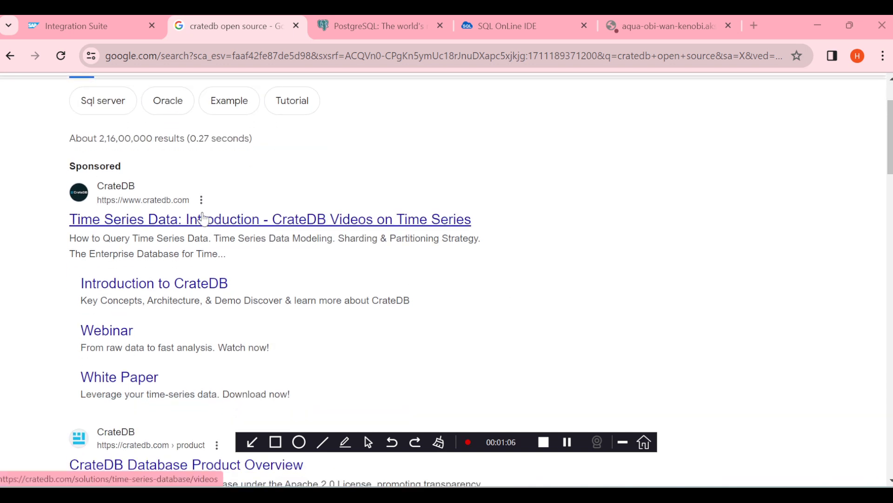
scroll(203, 219, "down", 2)
scroll(203, 219, "down", 2)
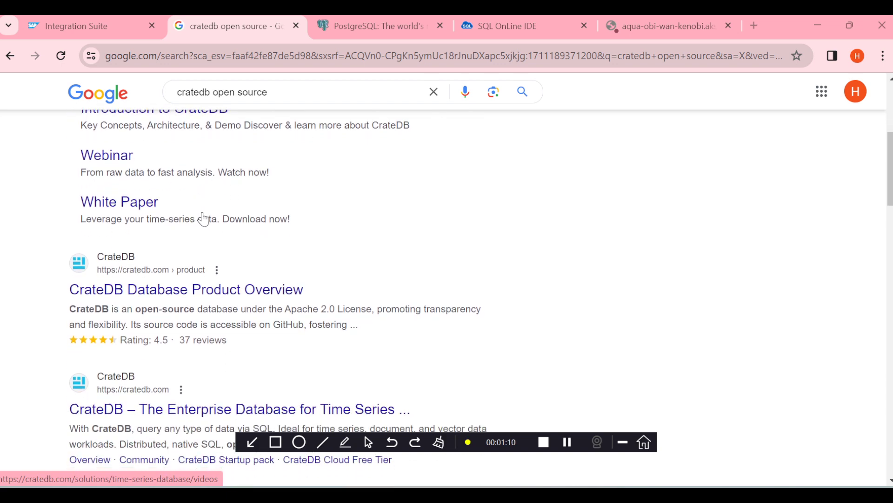
scroll(204, 219, "down", 2)
scroll(204, 218, "down", 7)
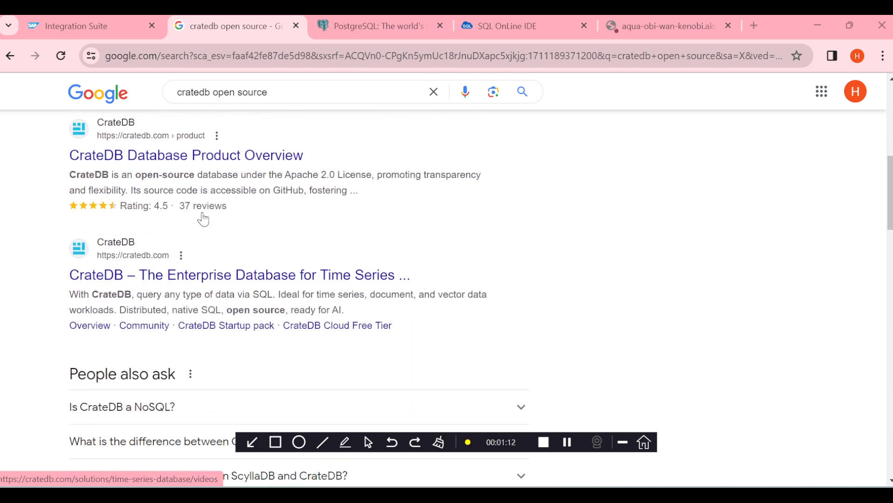
scroll(203, 219, "down", 2)
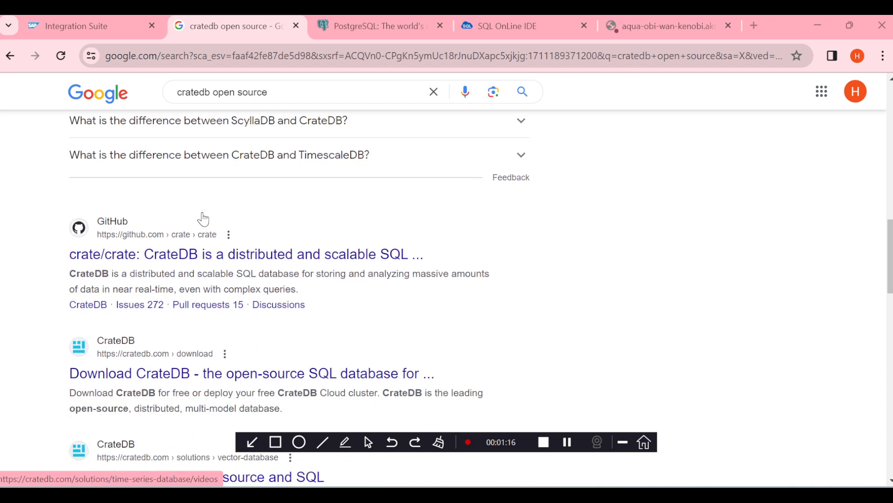
scroll(203, 219, "down", 2)
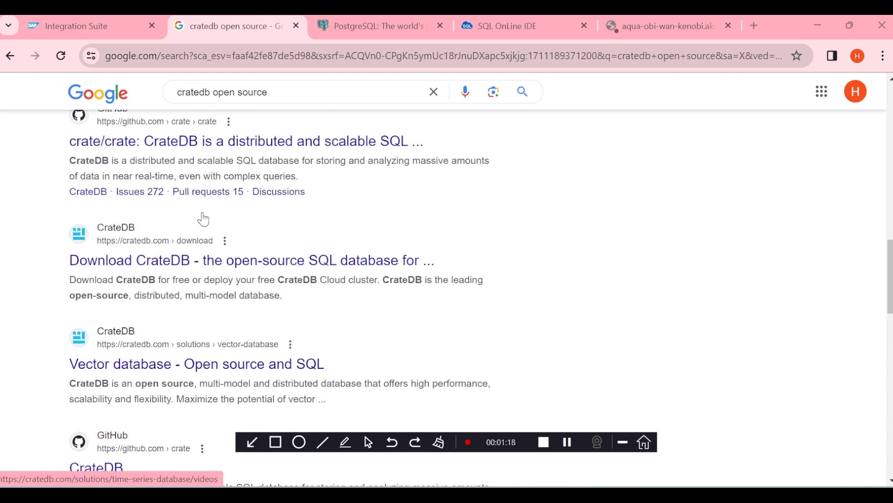
scroll(203, 218, "down", 3)
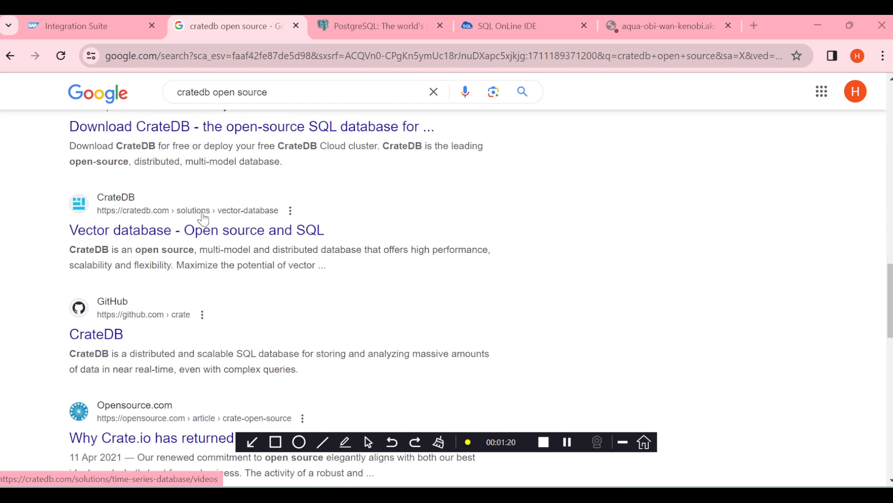
right_click(179, 234)
left_click(215, 243)
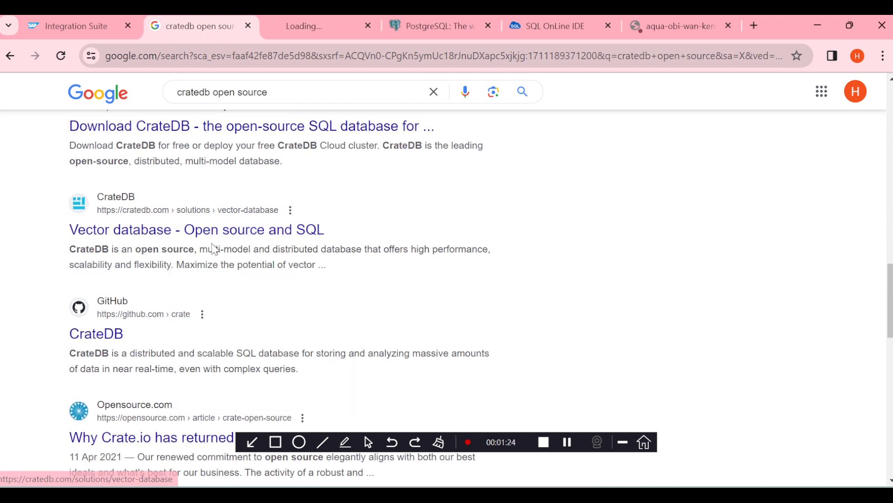
left_click(317, 28)
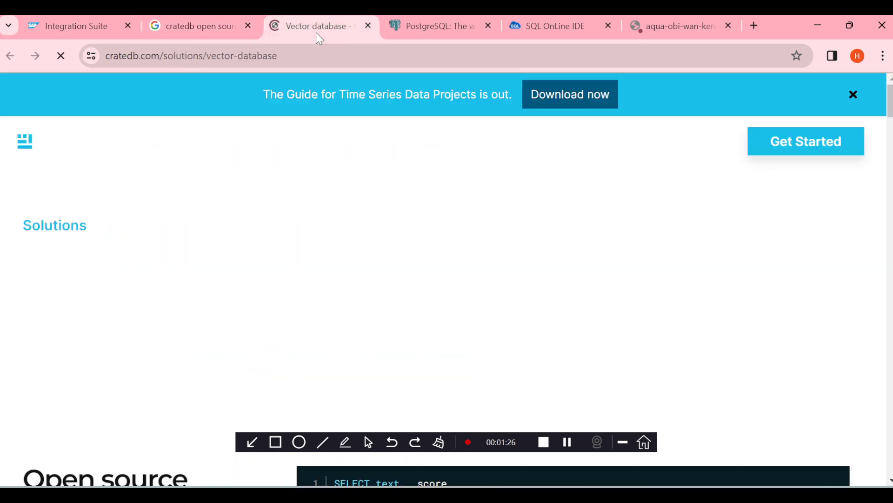
Look over the CrateDB Vector Database page and accept the site's cookies
scroll(385, 202, "down", 10)
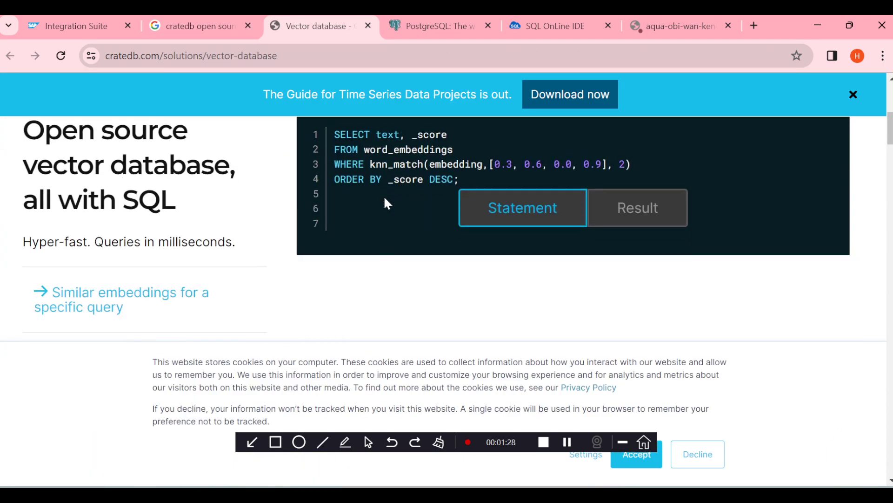
scroll(385, 198, "up", 10)
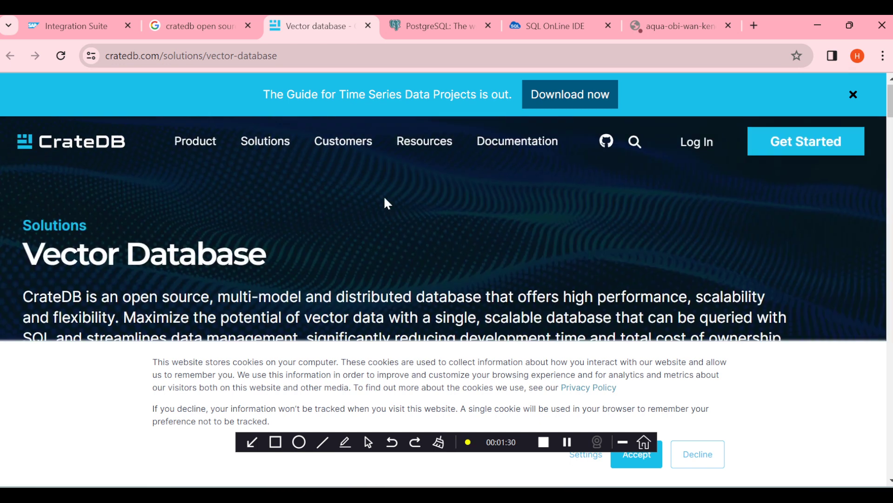
left_click(621, 440)
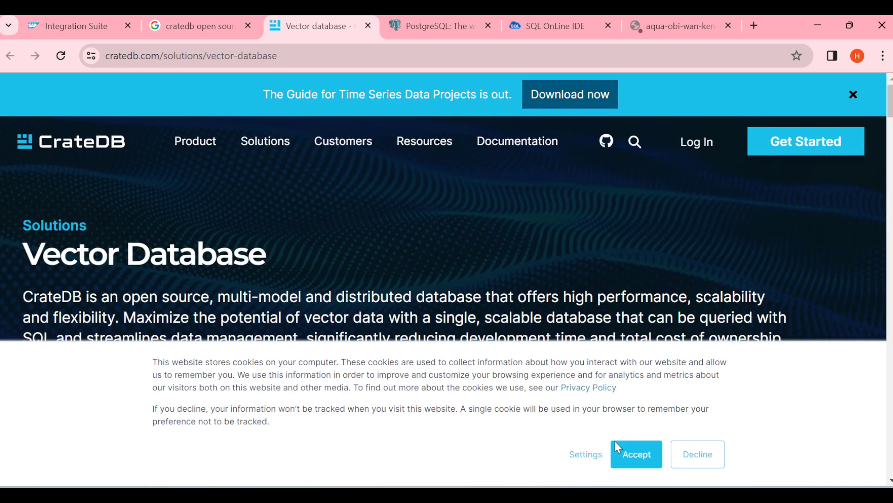
left_click(632, 460)
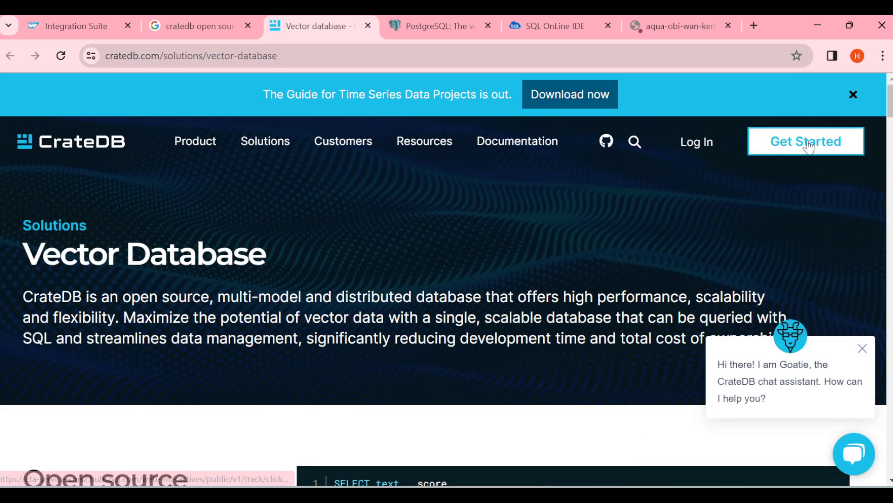
Go to CrateDB's Get Started page and choose to start CrateDB Cloud for free
left_click(752, 151)
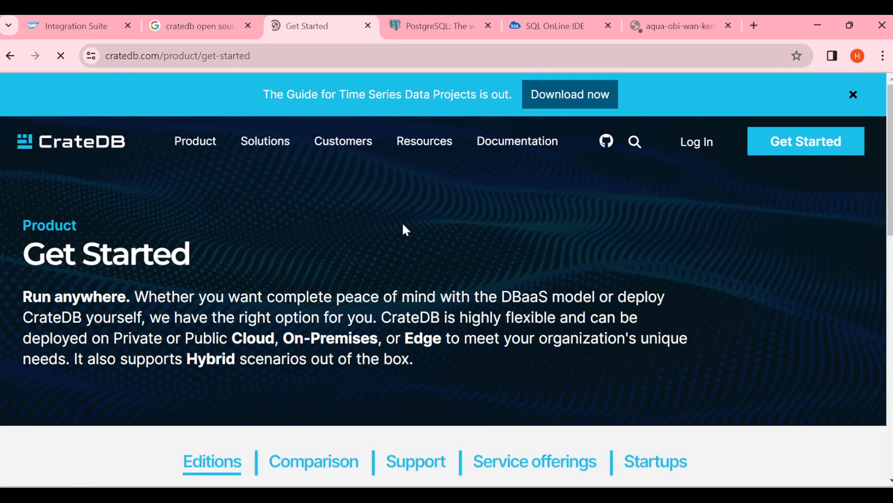
scroll(403, 229, "down", 7)
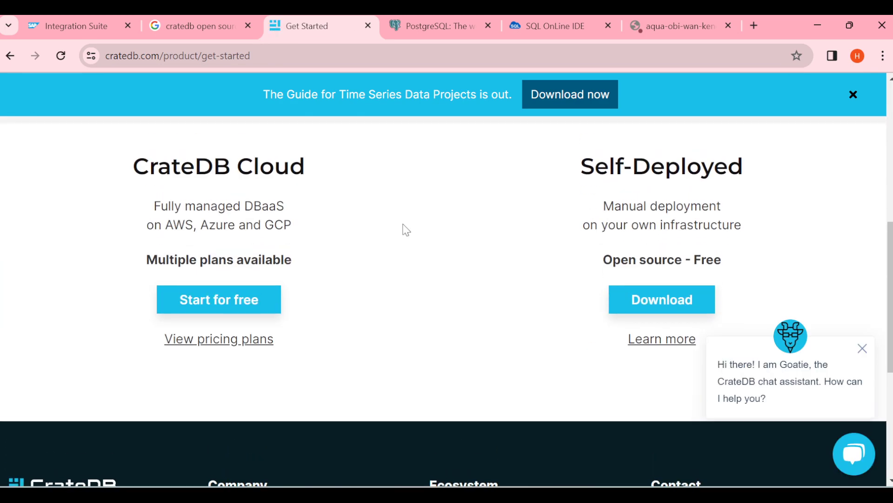
left_click(217, 309)
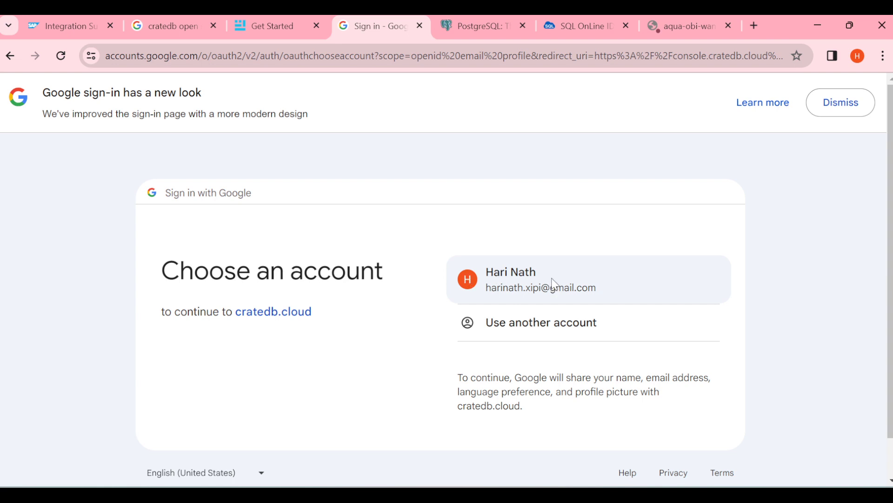
Sign in to cratedb.cloud with the listed Google account and agree to continue
left_click(553, 284)
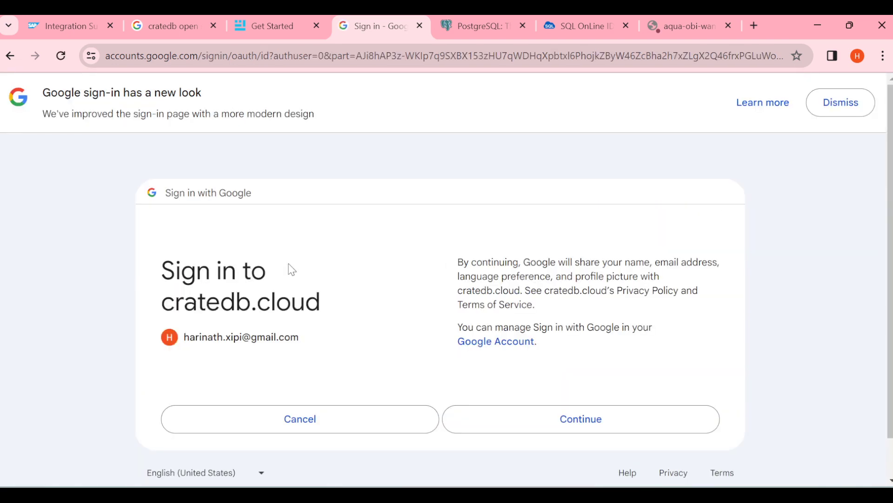
scroll(292, 270, "down", 1)
left_click(617, 382)
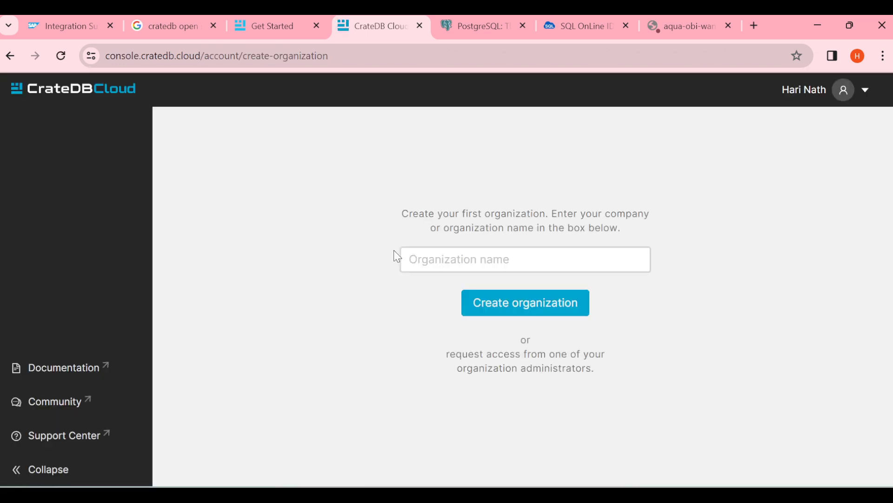
Create the first CrateDB Cloud organization with the name SAP_BTP_CPI
left_click(409, 259)
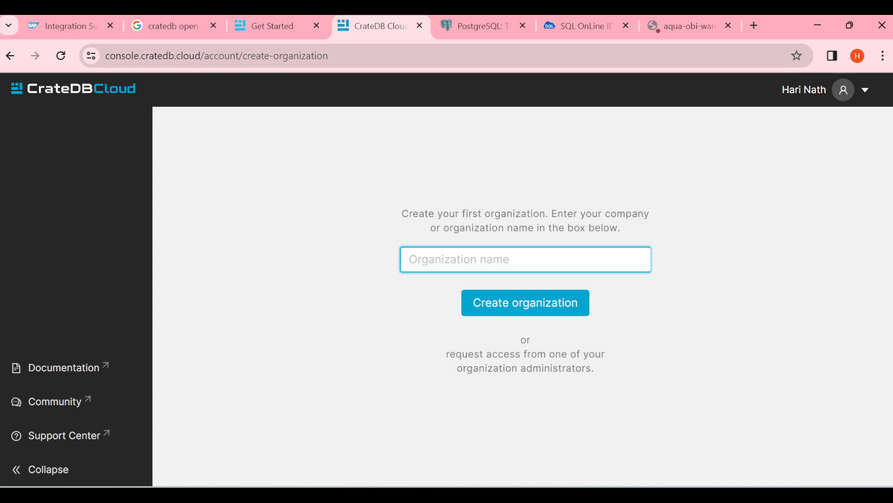
type("SAP_")
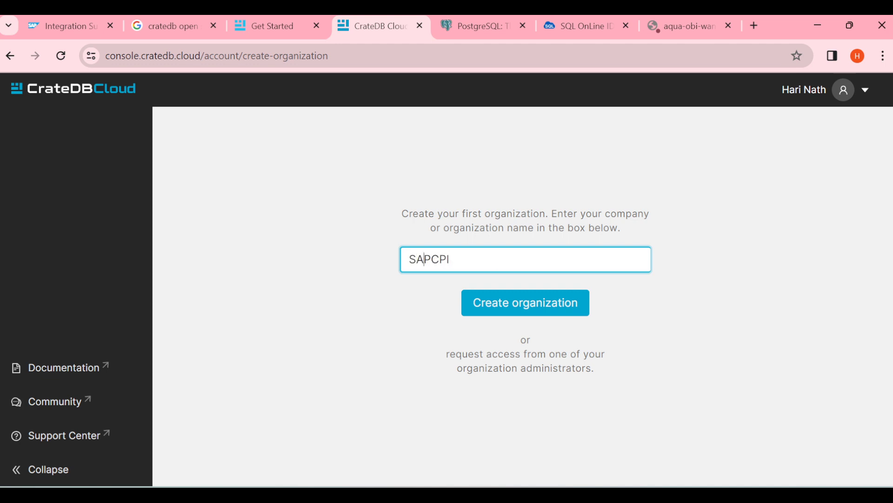
type("CPI")
left_click(434, 259)
type("_BTP_")
left_click(525, 303)
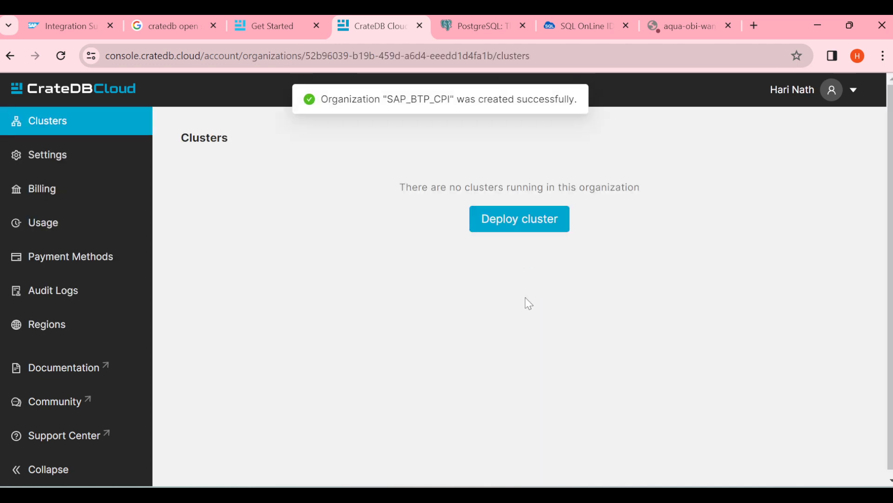
Open the configuration for a new cluster and review its cluster type, region, node compute size and storage size options
left_click(517, 226)
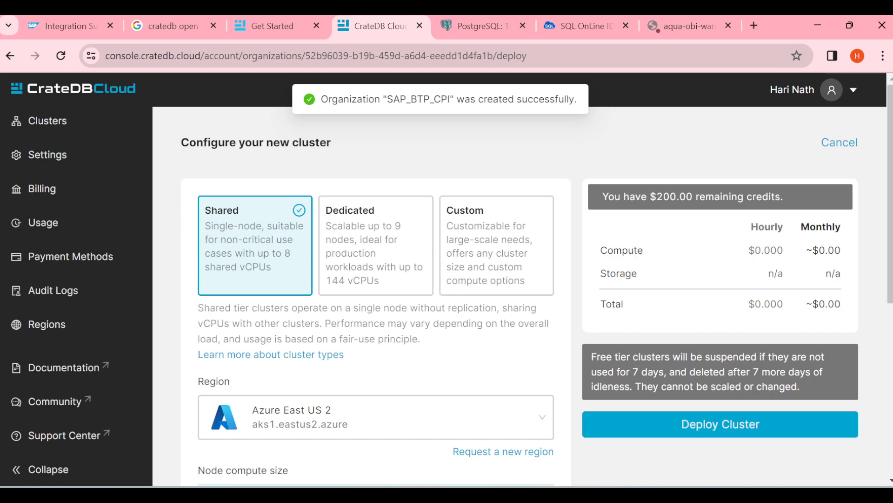
mouse_move(612, 493)
left_click(654, 403)
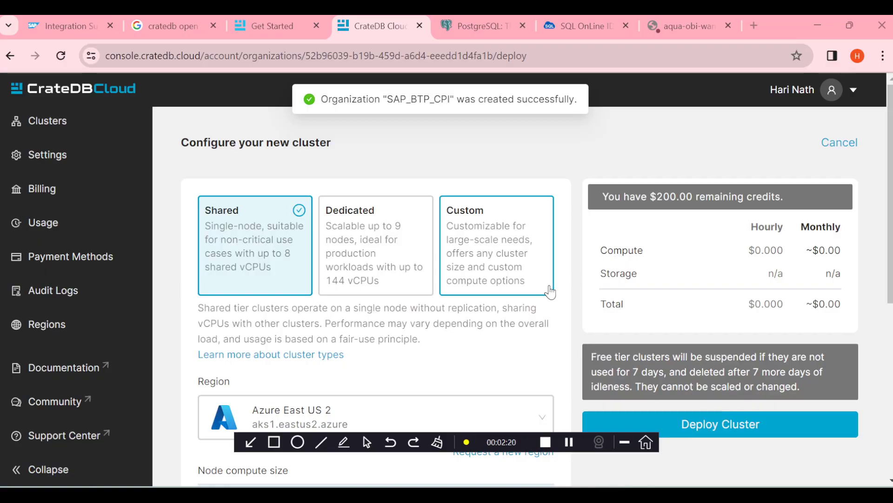
scroll(382, 294, "down", 2)
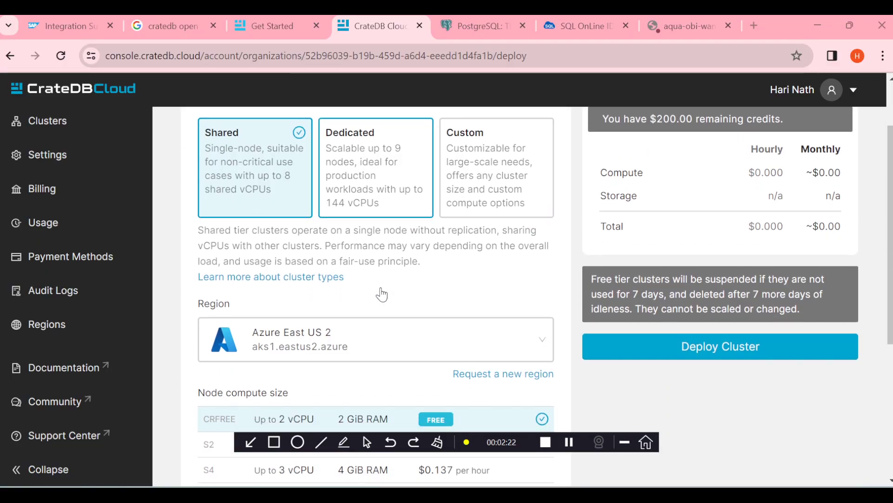
scroll(381, 294, "down", 3)
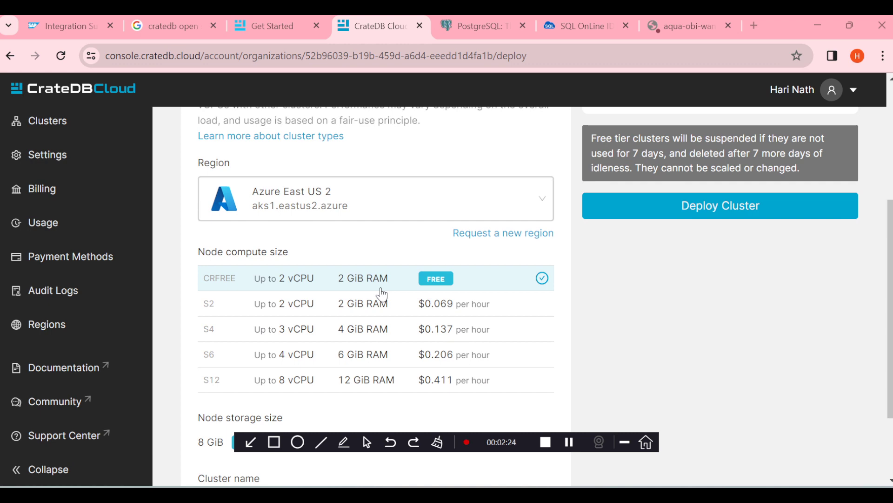
scroll(382, 294, "up", 5)
scroll(382, 294, "down", 1)
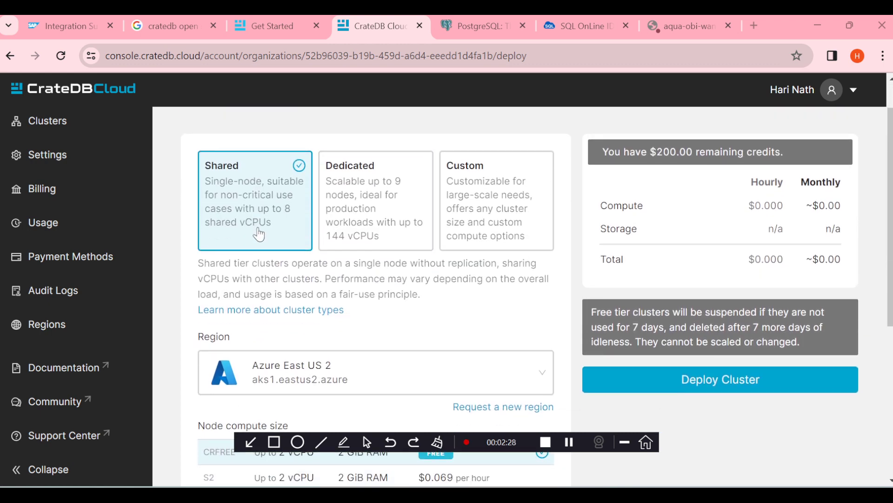
scroll(319, 265, "down", 6)
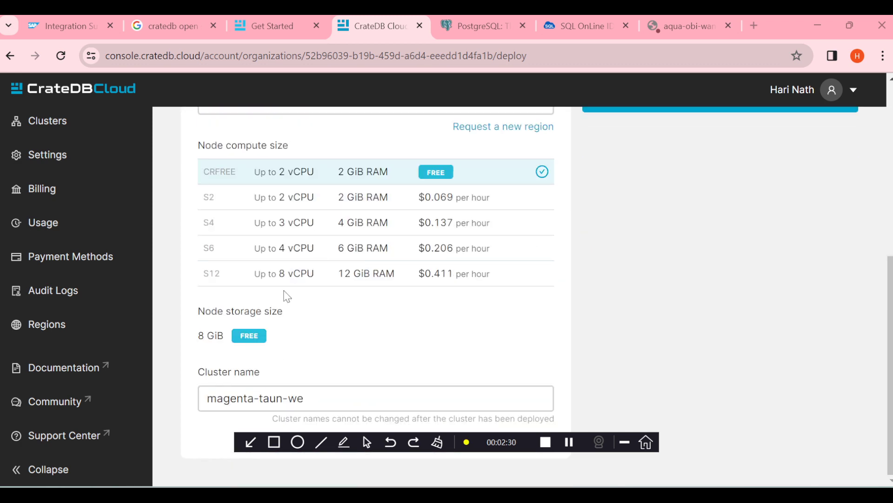
scroll(372, 356, "up", 7)
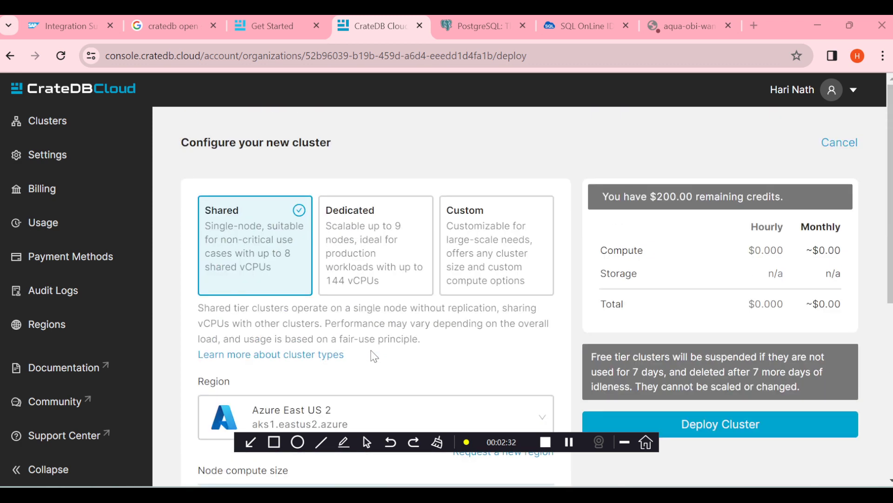
scroll(374, 357, "down", 3)
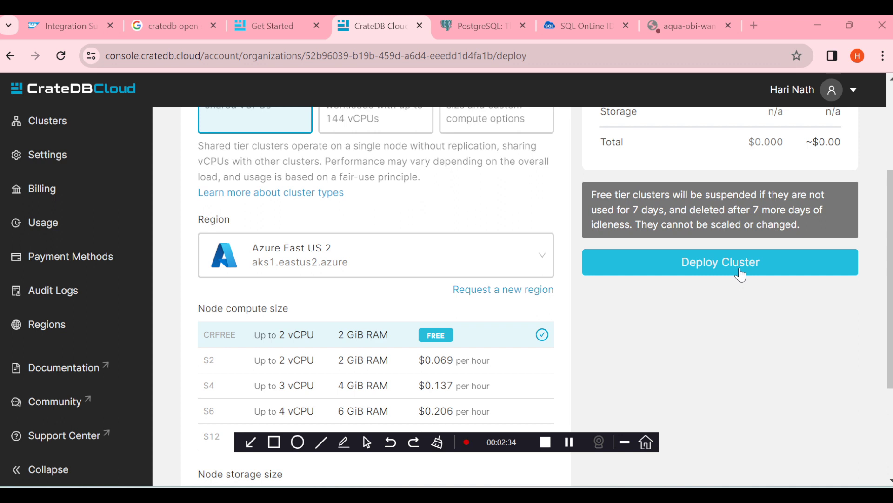
Deploy the free Shared cluster on Azure East US 2 with the CRFREE compute size and the use case Other
left_click(740, 263)
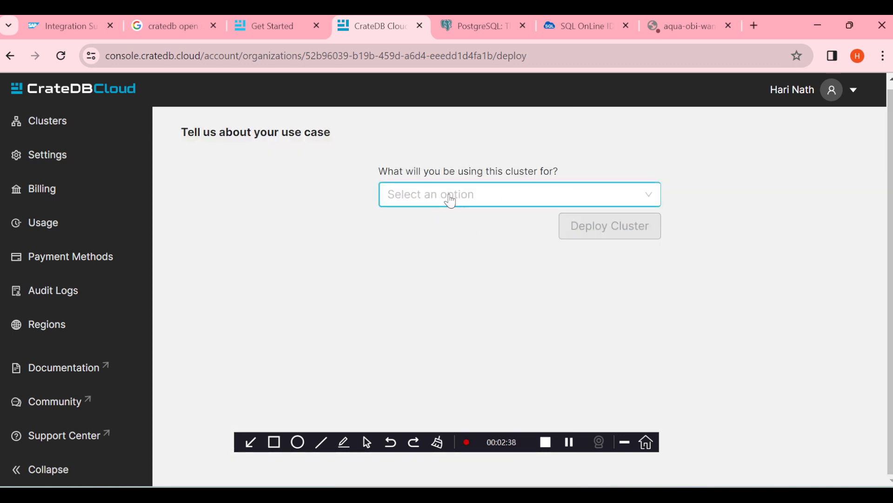
left_click(449, 199)
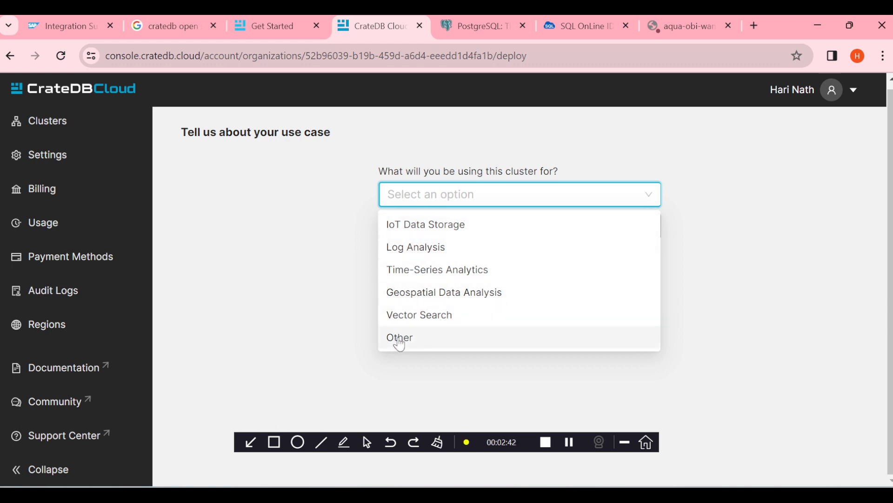
left_click(400, 337)
left_click(600, 230)
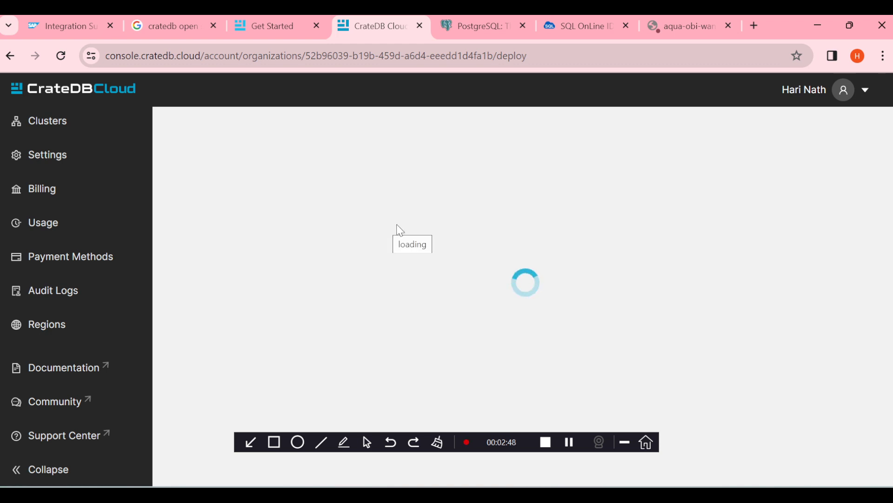
Find the new cluster's login credentials and copy the username admin
scroll(399, 230, "down", 2)
scroll(400, 230, "down", 2)
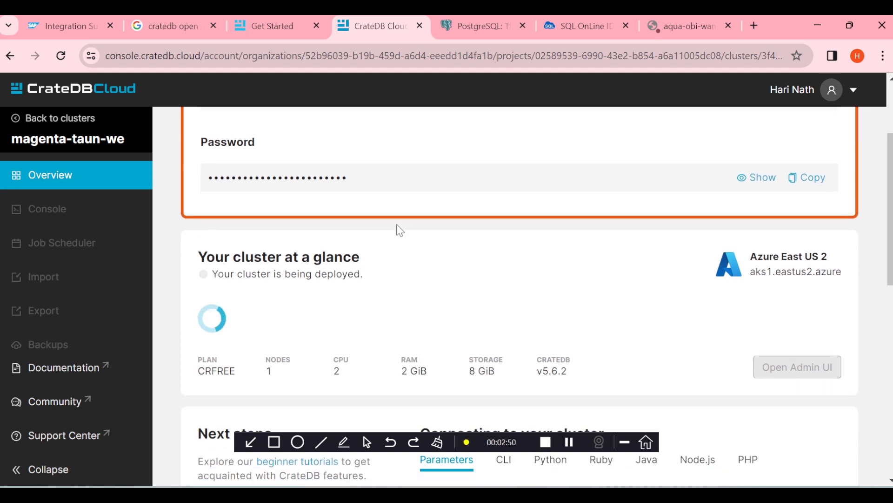
scroll(399, 229, "up", 3)
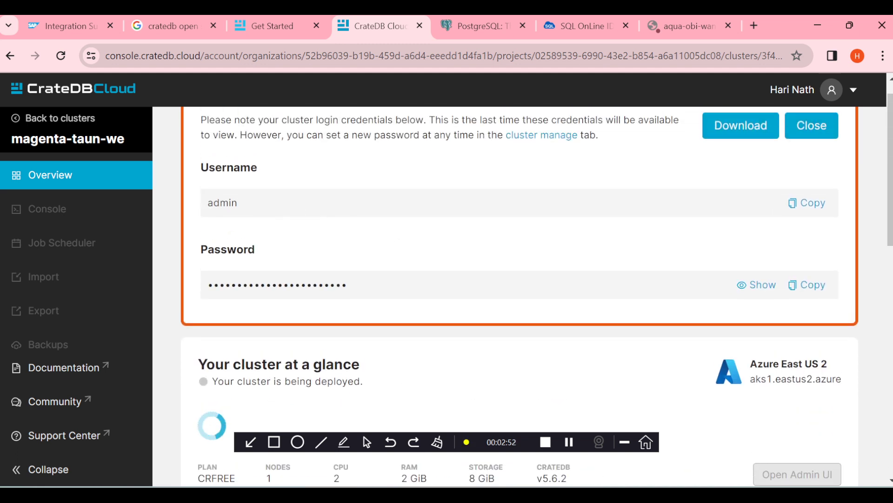
double_click(223, 203)
key("ctrl+c")
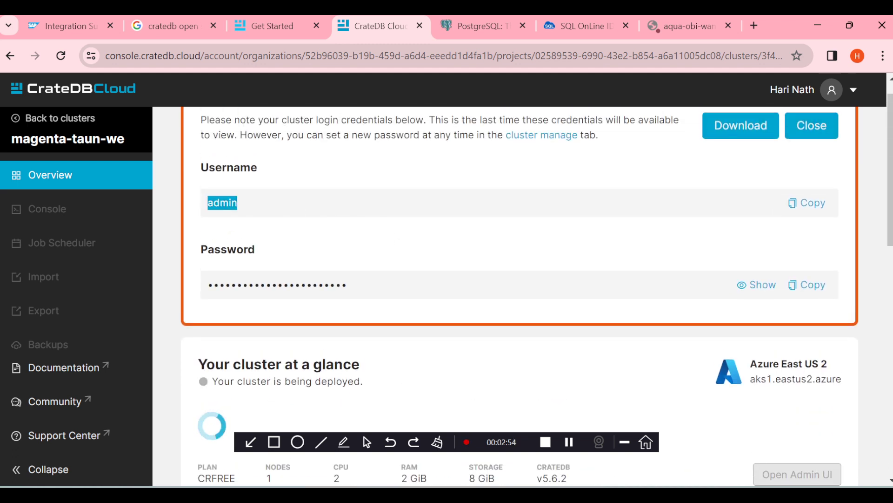
Switch to Notepad++ and paste the copied username on a new line below the JDBC PostgreSQL connection string
key("alt+Tab")
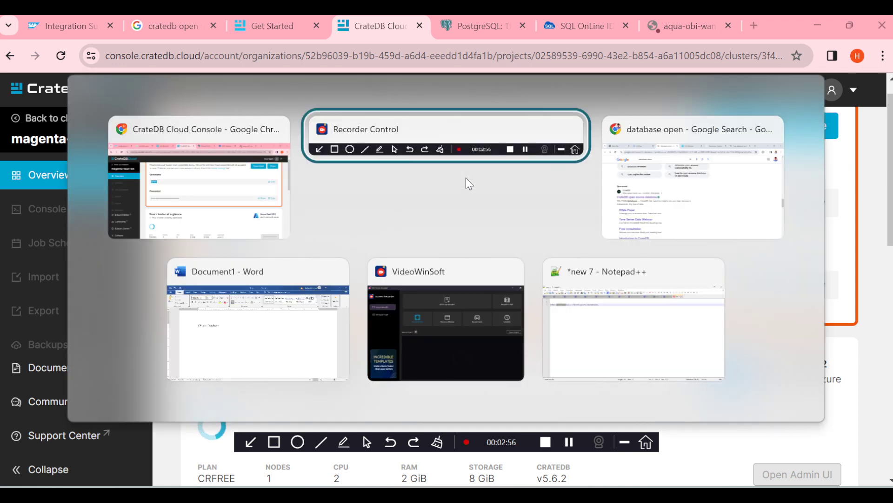
key("alt+Tab")
key("alt+Tab")
key("alt+Tab")
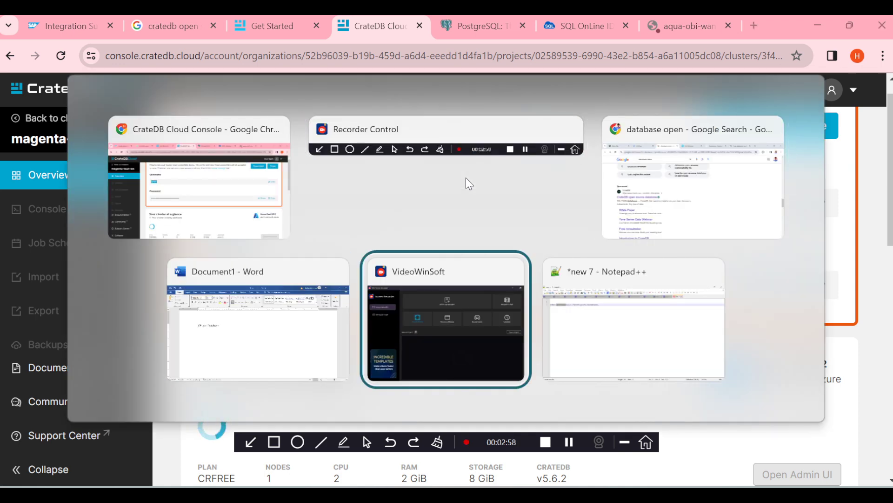
key("End")
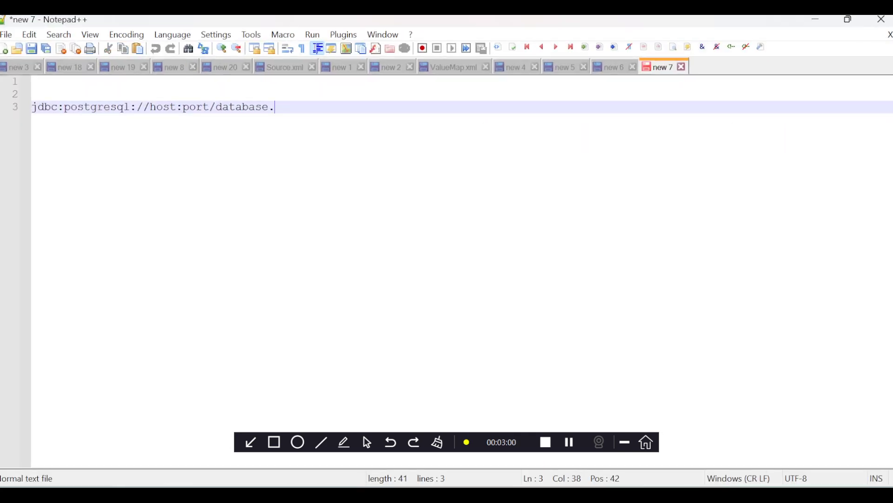
key("Return")
key("Return")
key("Return")
key("ctrl+v")
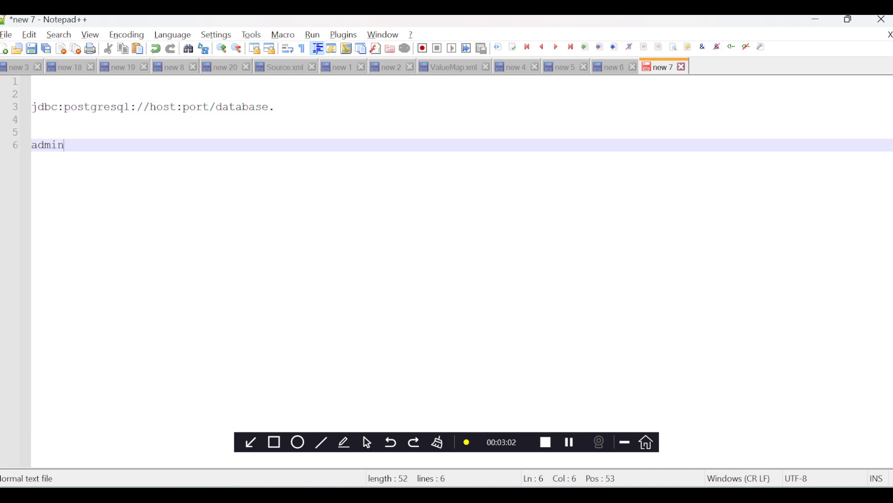
Return to the CrateDB Cloud console and examine the cluster's deployment status and its connection parameters
key("alt+Tab")
scroll(411, 299, "down", 3)
scroll(411, 299, "down", 10)
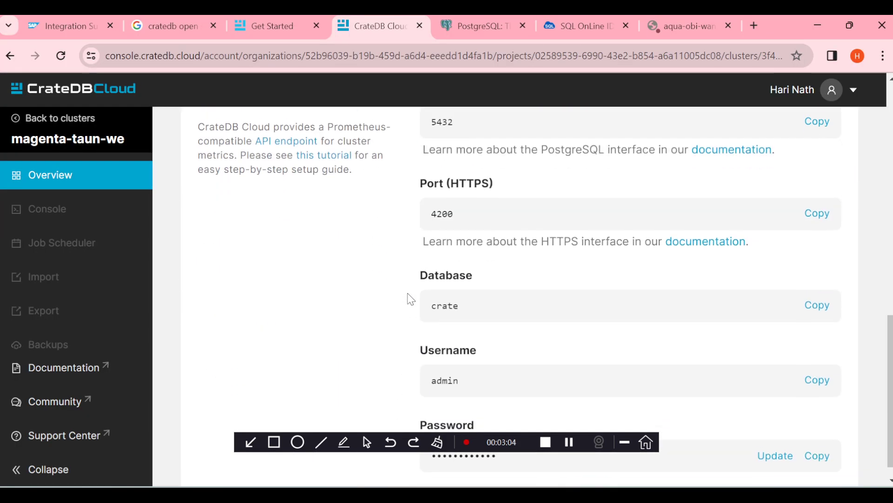
scroll(411, 299, "up", 2)
scroll(410, 296, "up", 1)
scroll(409, 296, "down", 3)
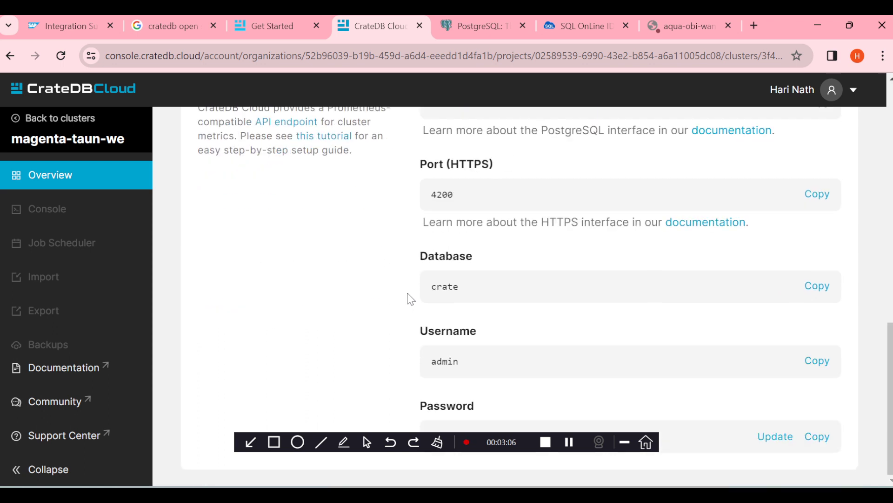
left_click(621, 442)
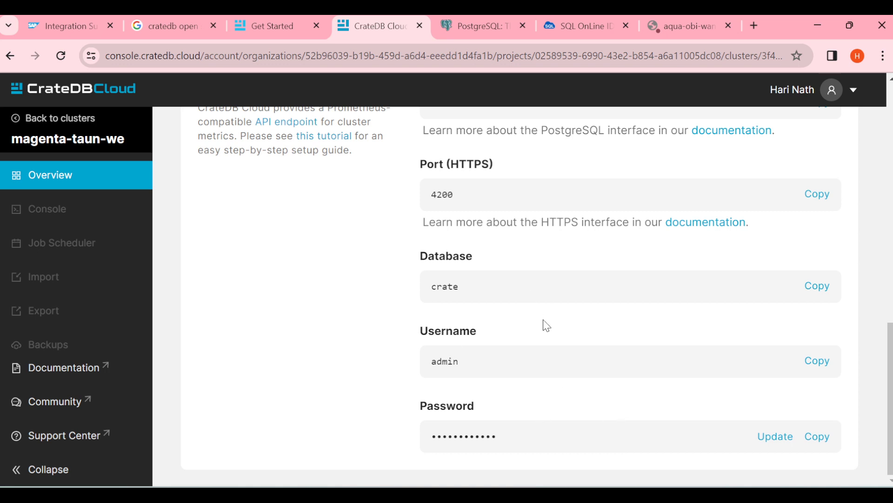
key("alt+Tab")
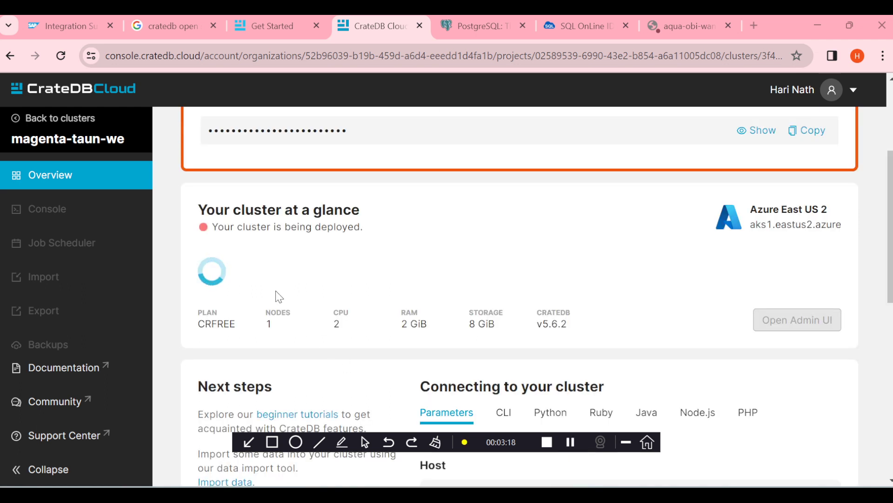
scroll(276, 292, "down", 1)
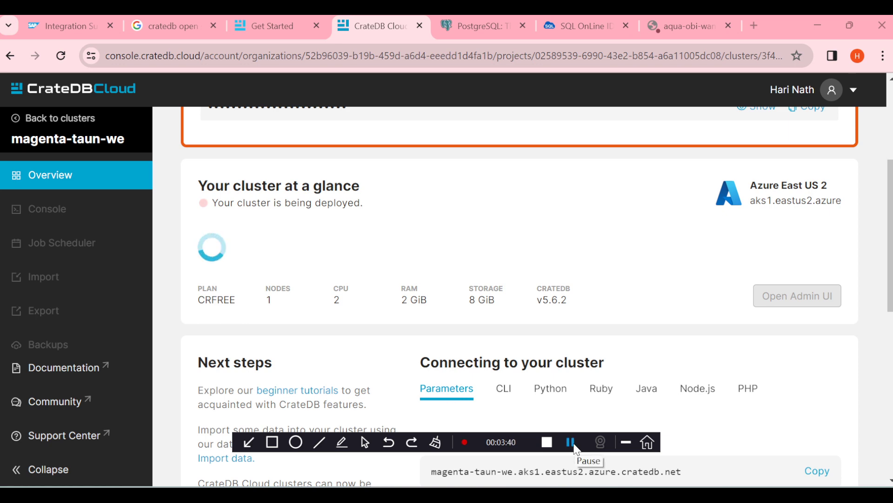
left_click(571, 442)
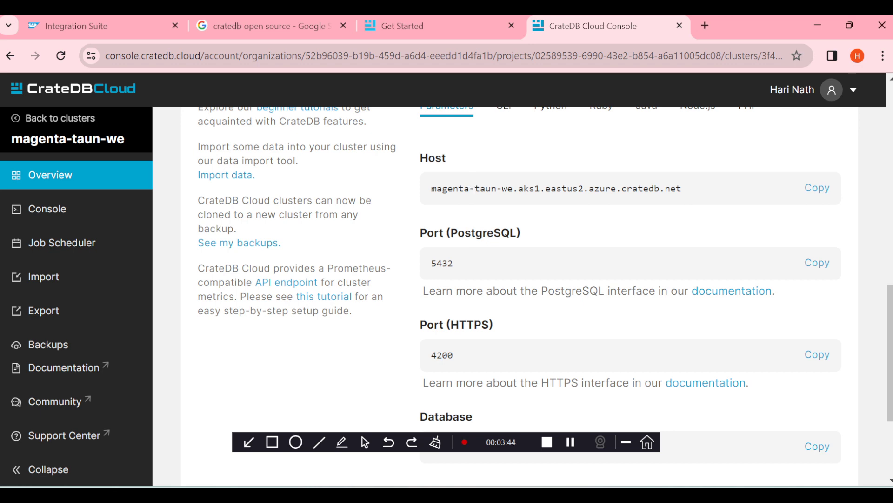
Copy the cluster's host and record it in Notepad++ above the JDBC string as "Host: magenta-taun-we.aks1.eastus2.azure.cratedb.net"
left_click(817, 192)
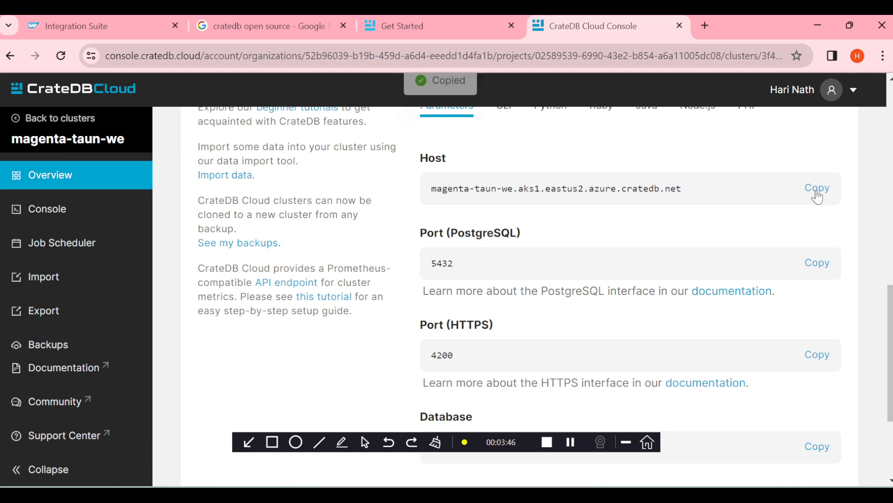
key("alt+Tab")
key("alt+Tab")
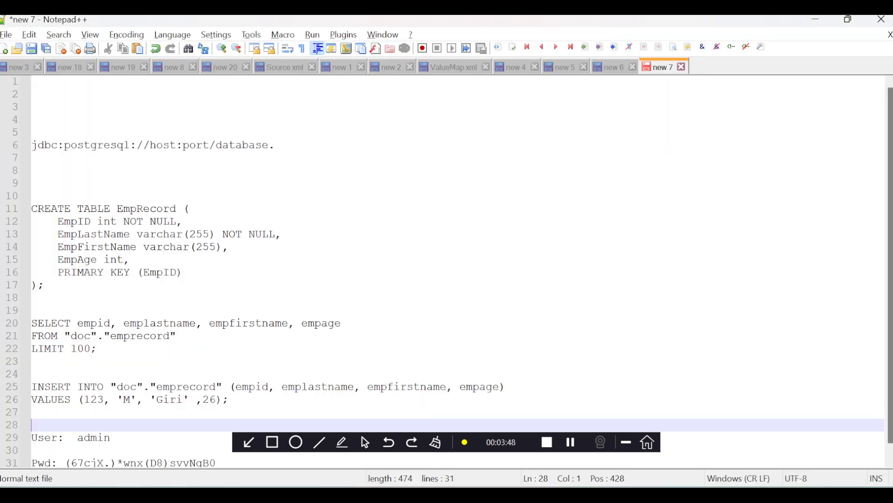
left_click(33, 120)
type("H")
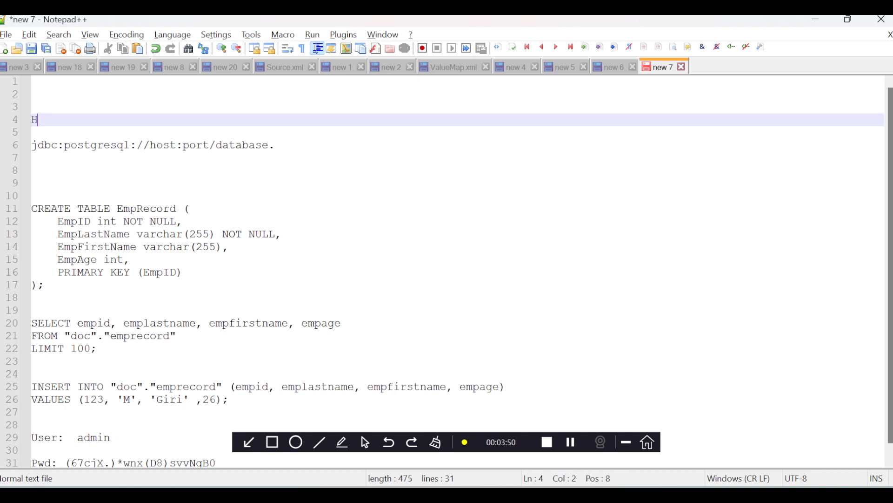
type("ost:")
key("ctrl+v")
key("Return")
key("Return")
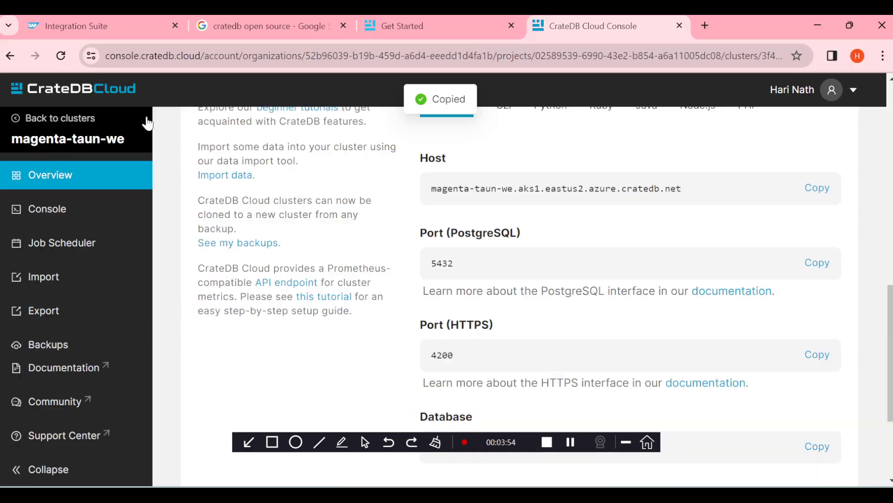
Copy the "Port (PostgreSQL)" label from the CrateDB Cloud console into the Notepad++ notes below the host, followed by a colon
key("alt+Tab")
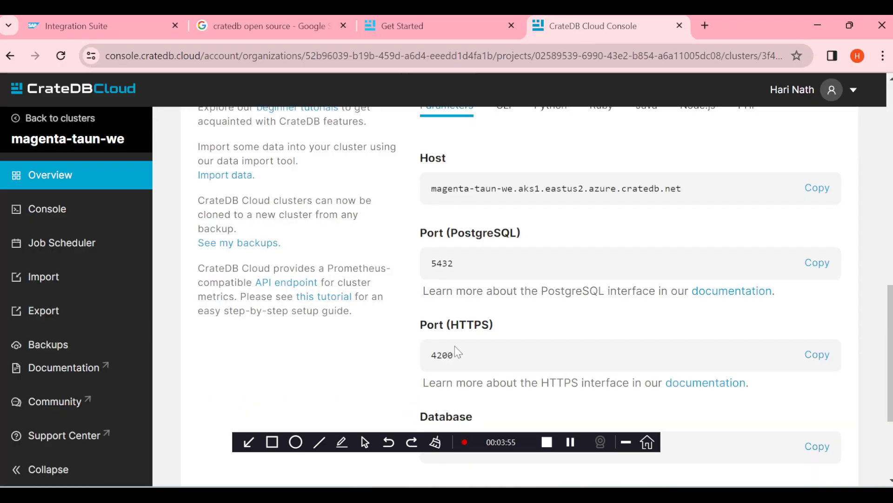
left_click(818, 263)
key("alt+Tab")
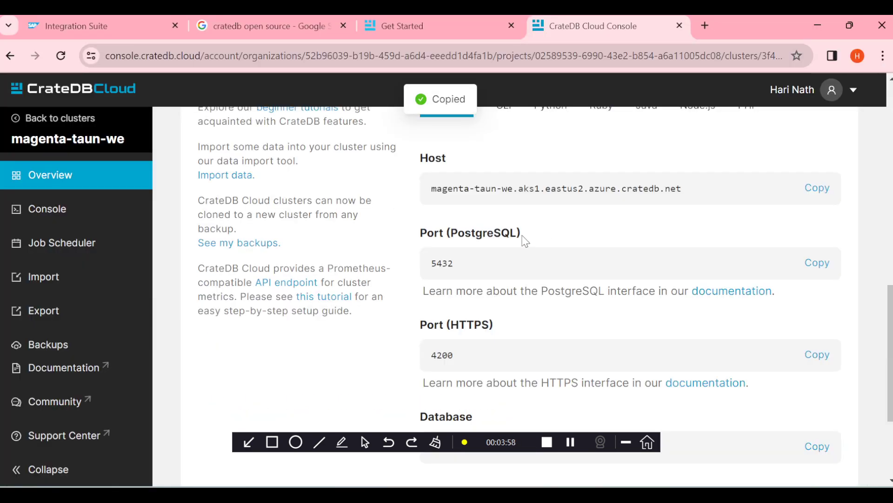
left_click_drag(523, 234, 421, 233)
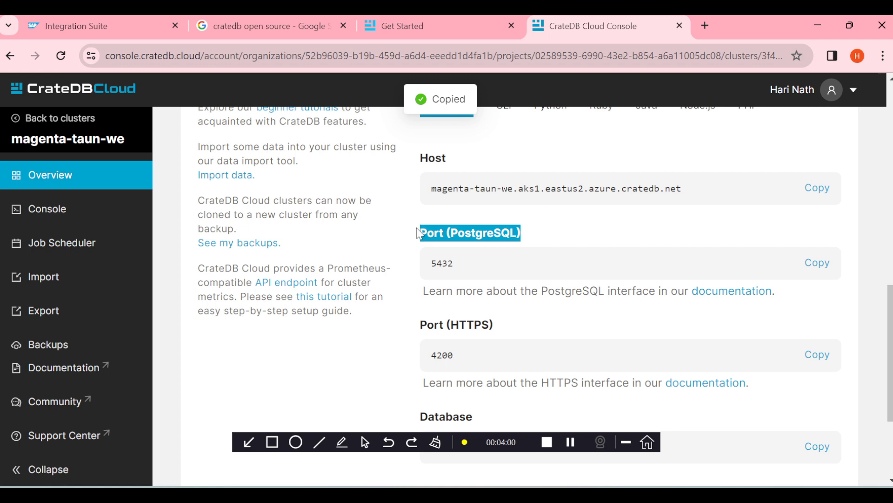
key("alt+Tab")
key("ctrl+v")
type(":")
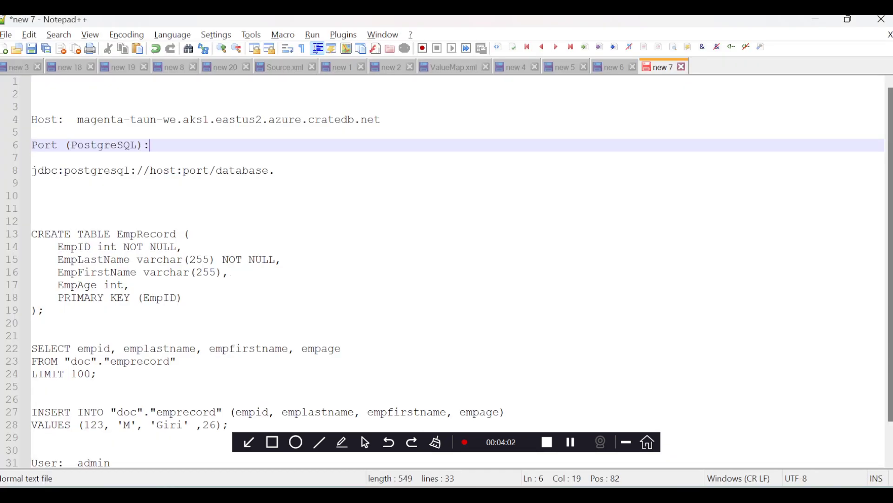
Copy the "Port (HTTPS)" label from the CrateDB Cloud console into Notepad++ below the PostgreSQL port line, and return to the console
key("alt+Tab")
key("alt+Tab")
key("alt+Tab")
left_click_drag(495, 325, 418, 325)
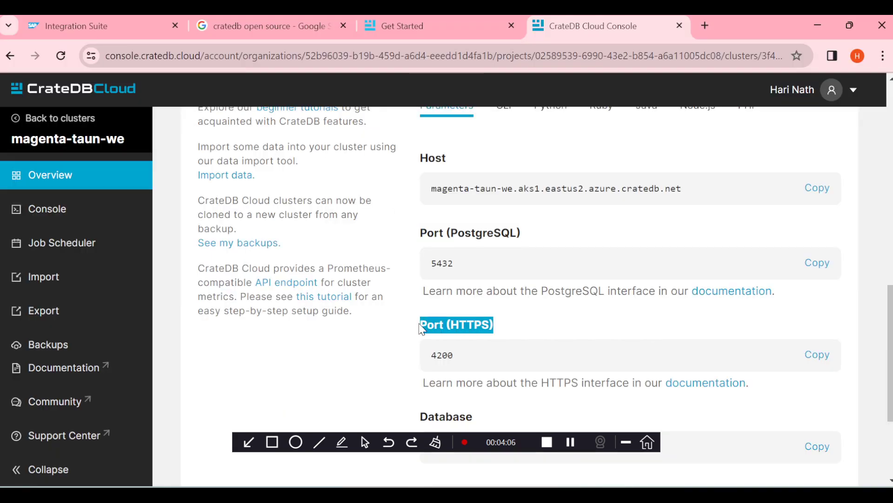
key("alt+Tab")
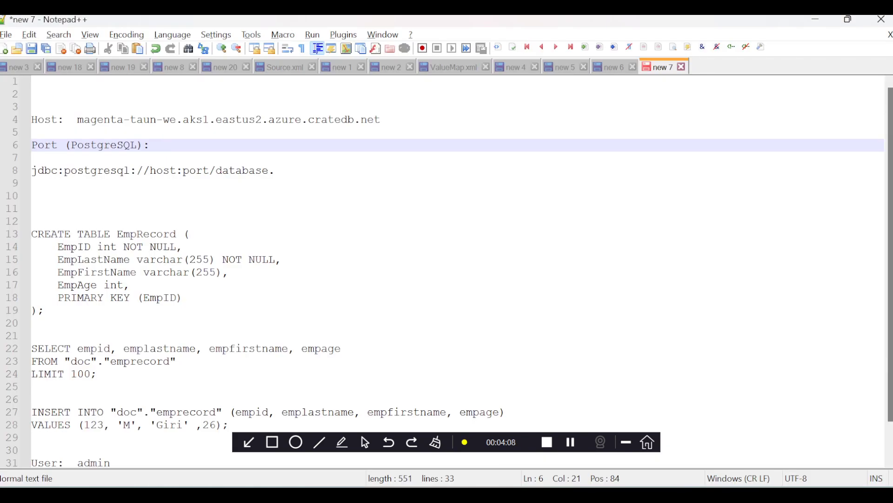
key("Return")
key("Return")
key("ctrl+v")
key("alt+Tab")
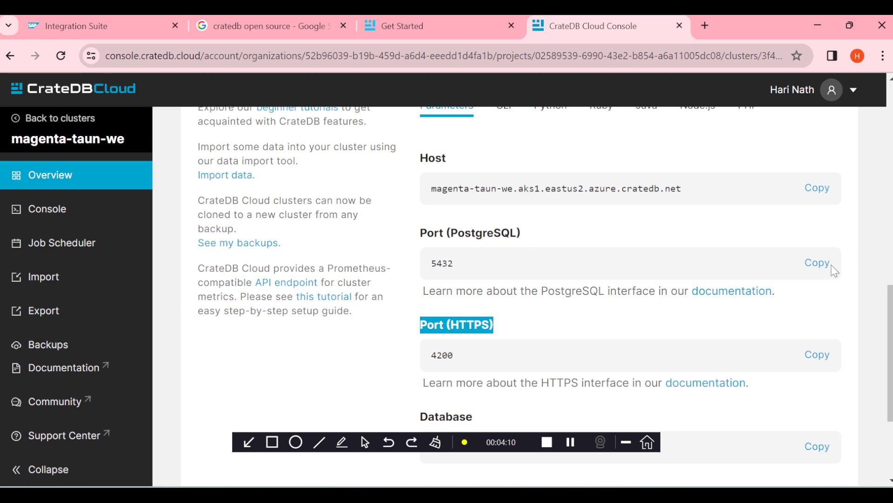
Record 5432 in the Notepad++ notes as the PostgreSQL port and return to the CrateDB Cloud console
key("alt+Tab")
left_click(163, 145)
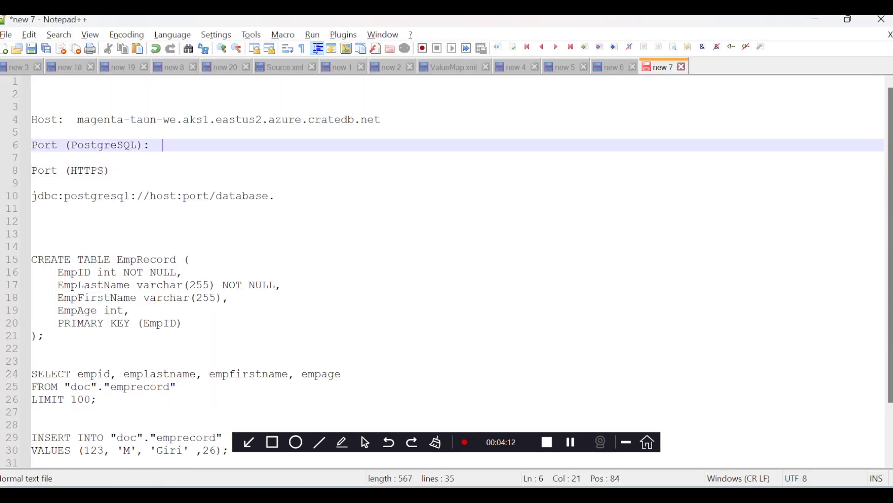
key("ctrl+v")
key("alt+Tab")
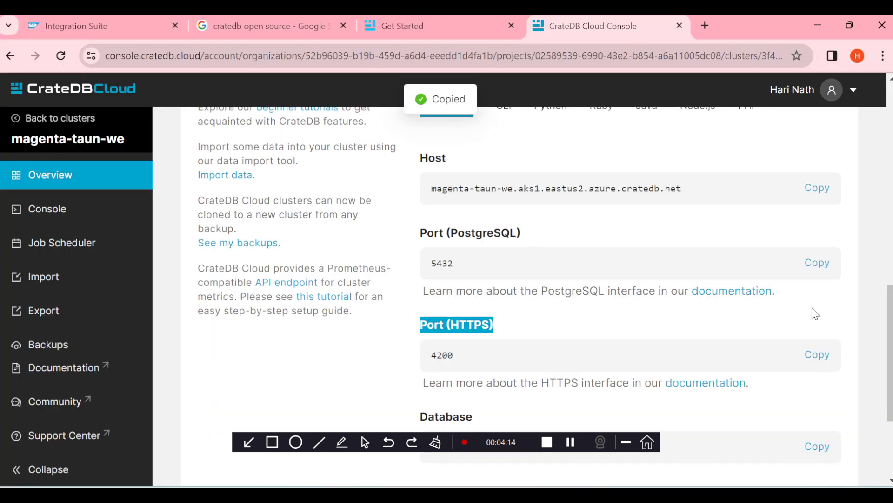
Try to copy the HTTPS port's value into Notepad++ after the "Port (HTTPS)" label and a colon, and return to the console
left_click(819, 357)
key("alt+Tab")
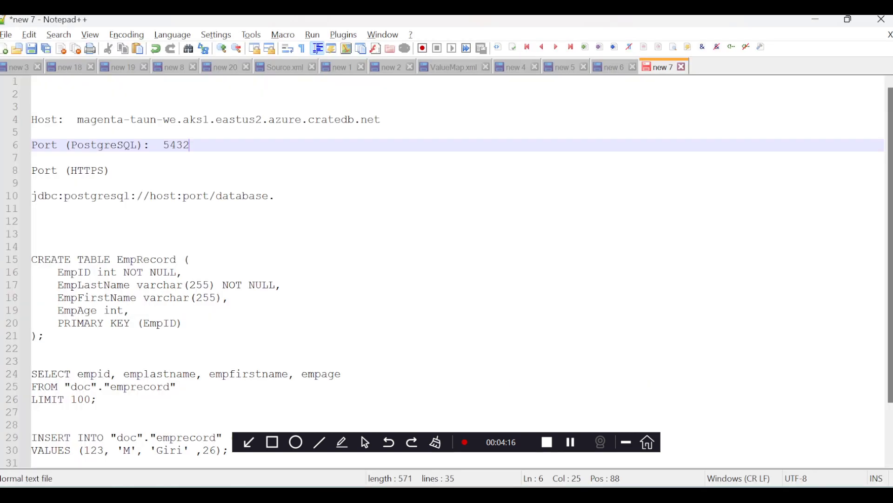
left_click(111, 170)
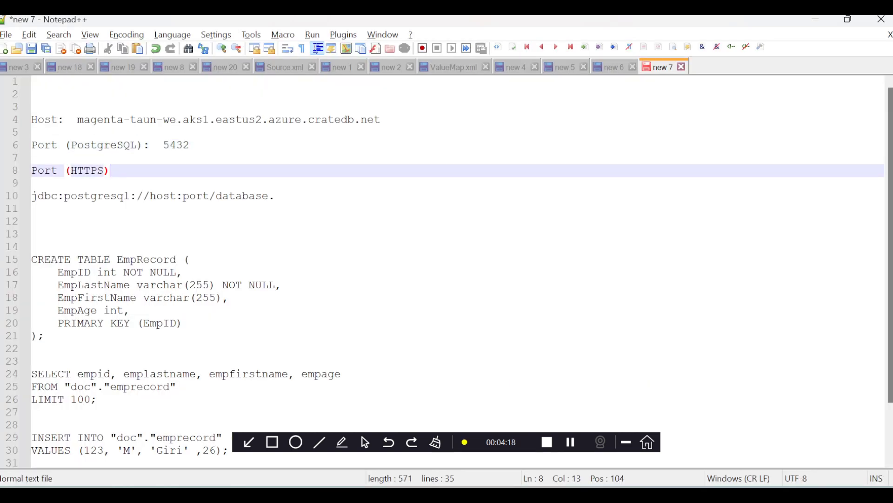
type(":")
key("ctrl+v")
key("Return")
key("alt+Tab")
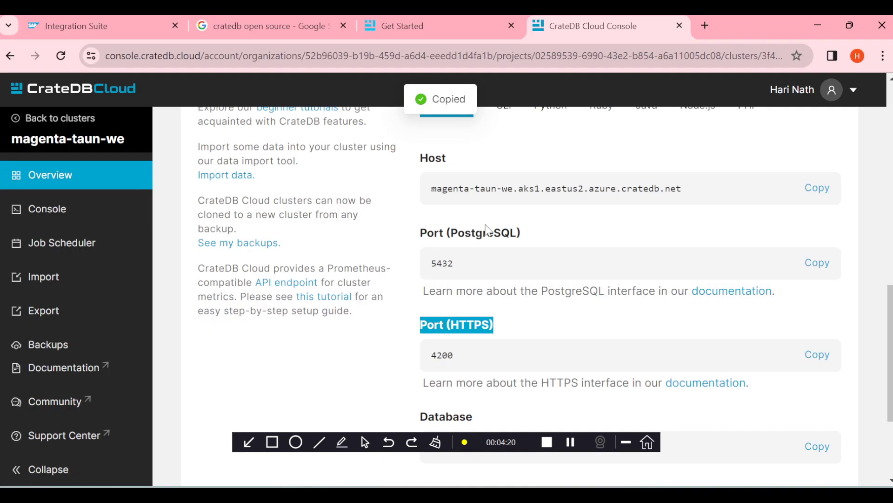
Examine the cluster's database, username and password parameters and its plan details in the console
scroll(574, 263, "down", 3)
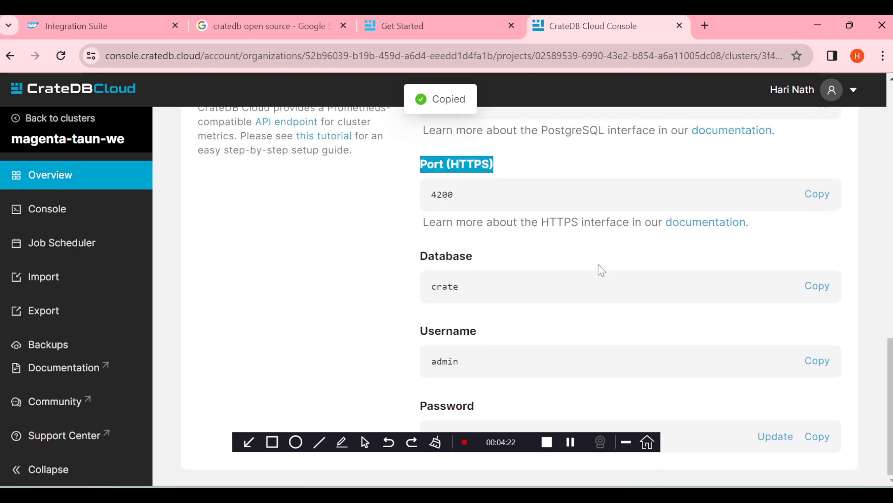
scroll(599, 260, "up", 1)
scroll(598, 259, "down", 1)
scroll(602, 264, "down", 1)
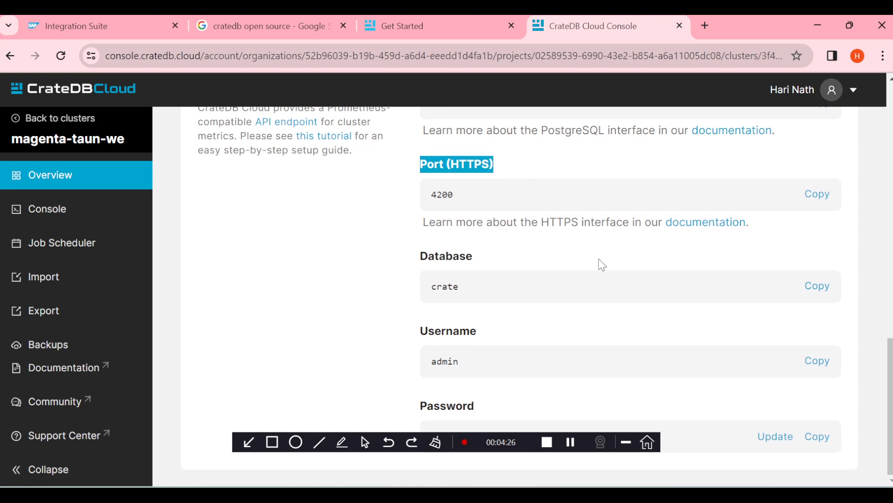
scroll(602, 265, "up", 2)
scroll(602, 265, "up", 12)
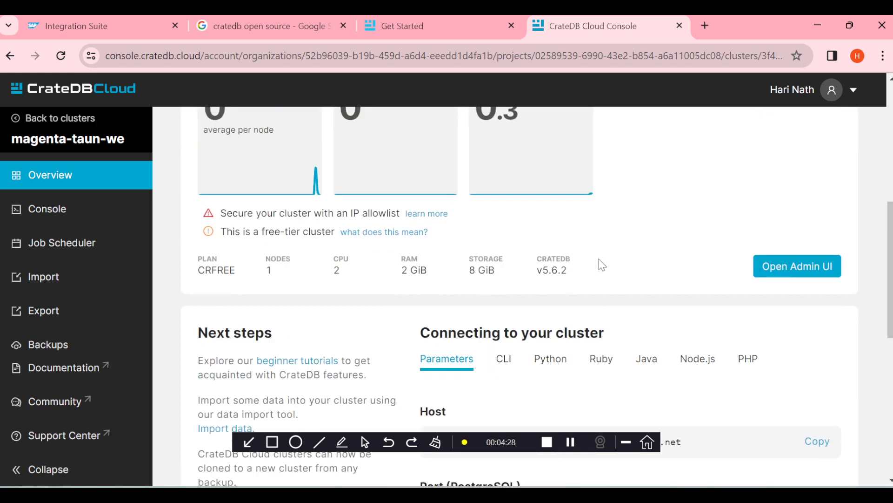
scroll(602, 264, "down", 1)
In Notepad++, remove the extra blank line above the JDBC string and replace the repeated "Port (HTTPS)" text with 400
key("alt+Tab")
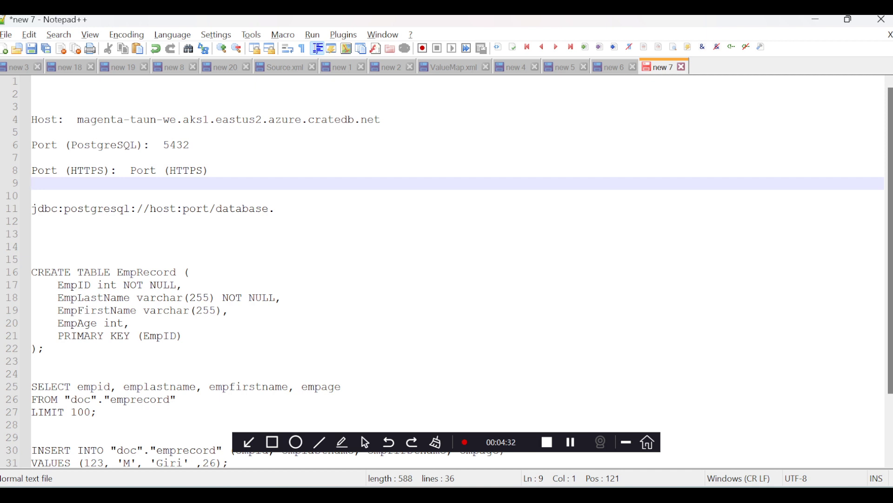
key("Delete")
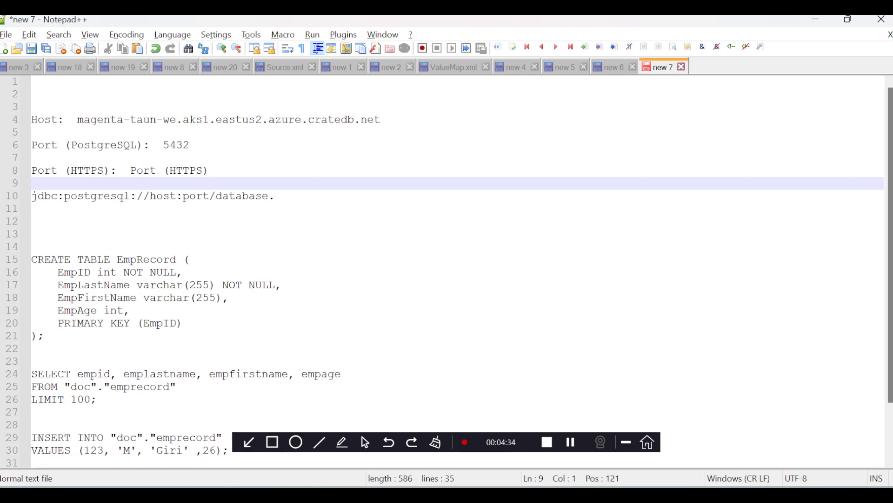
key("Left")
key("shift+Left")
key("shift+Left")
key("shift+Left")
key("shift+Left")
key("shift+Left")
key("shift+Left")
key("shift+Left")
key("shift+Left")
key("shift+Left")
key("shift+Left")
key("shift+Left")
key("shift+Left")
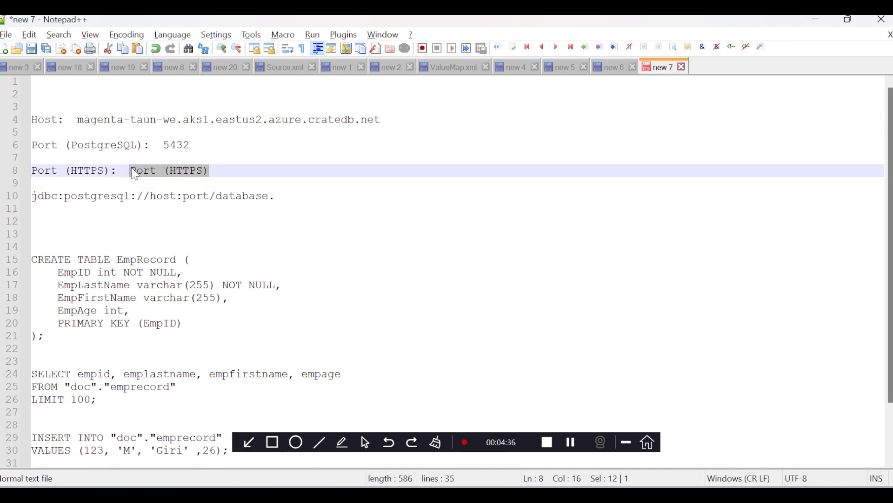
type("40")
Check the HTTPS port in the CrateDB Cloud console and correct the noted value in Notepad++ to 4200
key("alt+Tab")
scroll(606, 335, "down", 10)
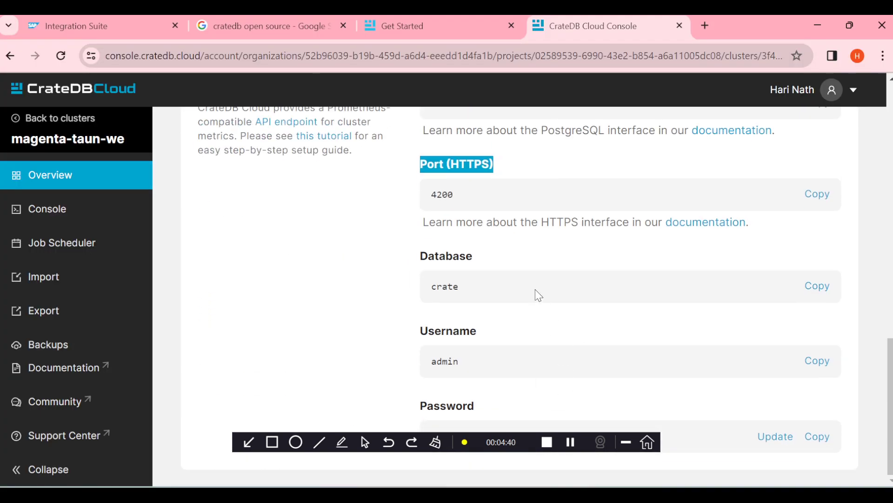
scroll(535, 289, "up", 1)
key("alt+Tab")
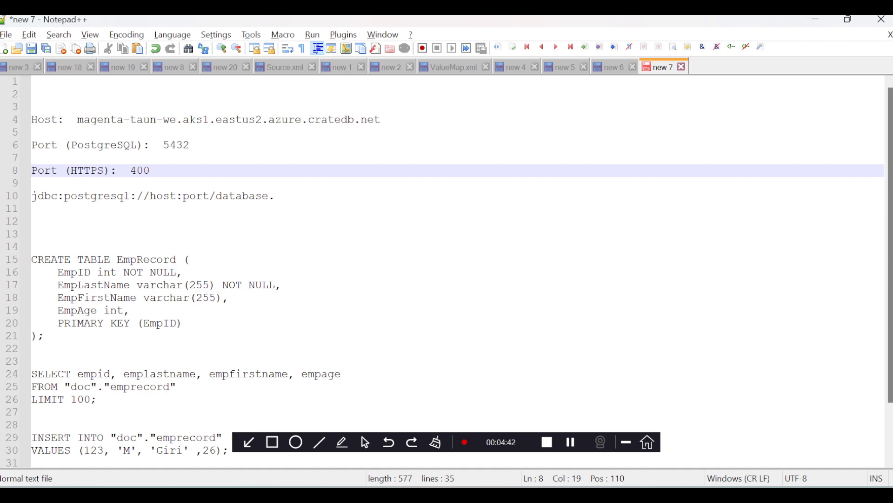
left_click(135, 171)
type("2")
Return to the CrateDB Cloud console and open the cluster's Admin UI
key("alt+Tab")
scroll(231, 215, "up", 7)
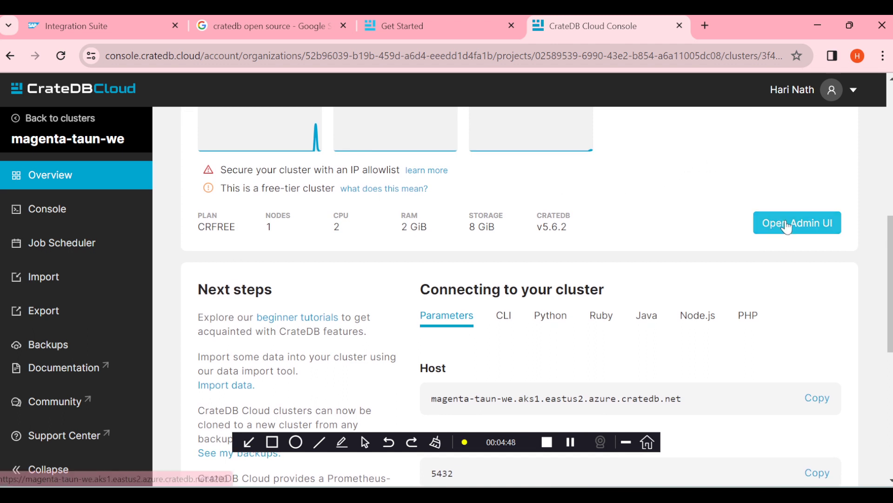
left_click(769, 231)
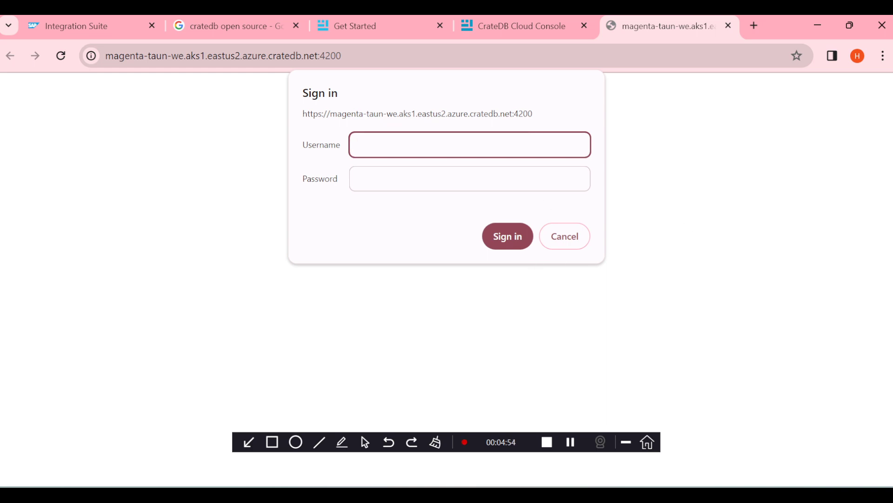
Copy the user "admin" from the Notepad++ notes into the username field of the Admin UI sign-in dialog
key("alt+Tab")
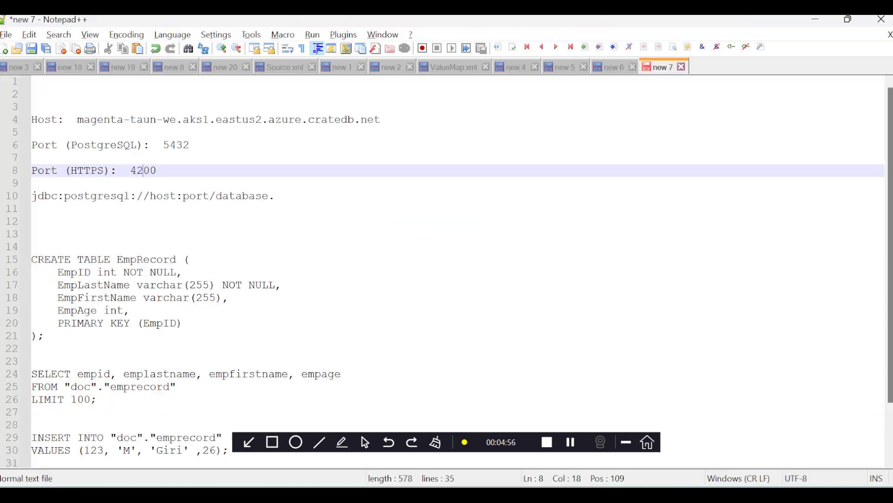
scroll(447, 270, "down", 2)
scroll(447, 270, "up", 2)
left_click(32, 234)
scroll(447, 270, "down", 2)
left_click(44, 273)
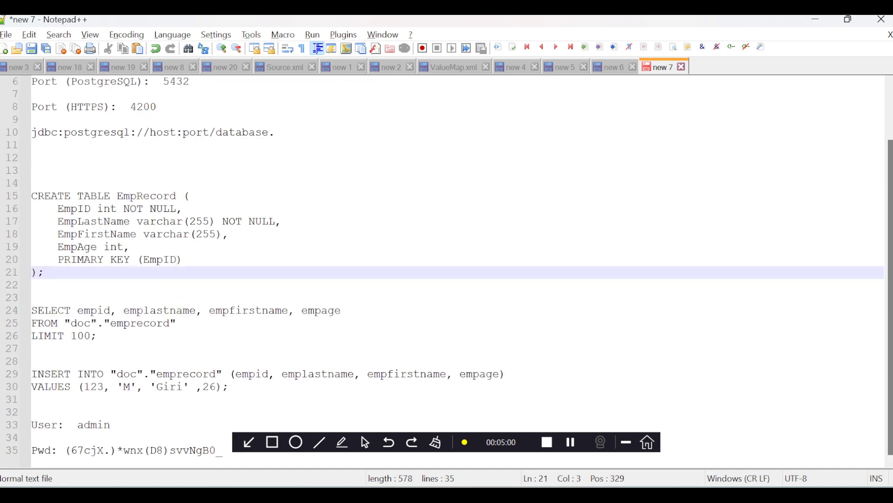
double_click(100, 426)
key("ctrl+c")
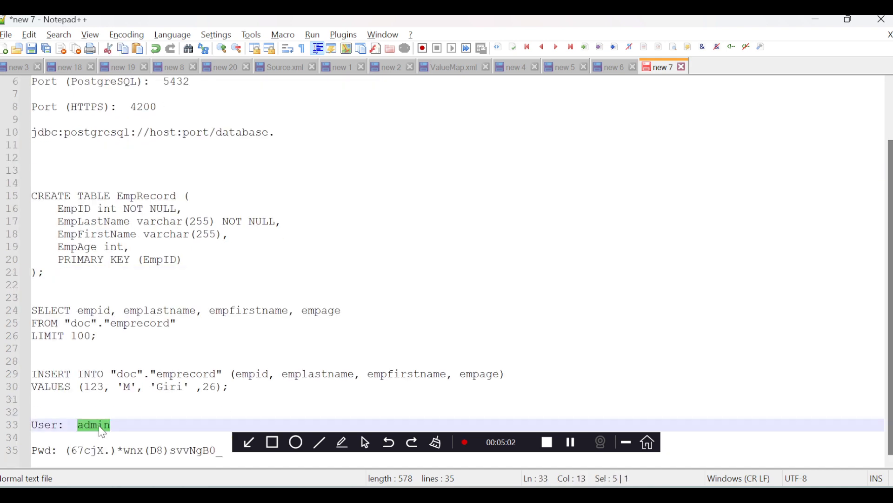
key("alt+Tab")
key("ctrl+v")
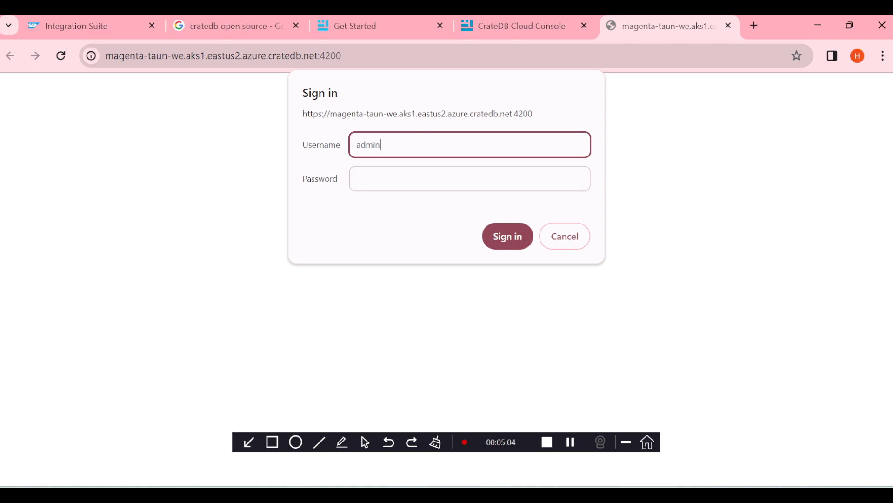
Copy the account password from the Notepad++ notes into the password field, sign in, and decline saving the password
key("alt+Tab")
left_click_drag(65, 451, 223, 451)
key("ctrl+c")
key("alt+Tab")
key("Tab")
key("ctrl+v")
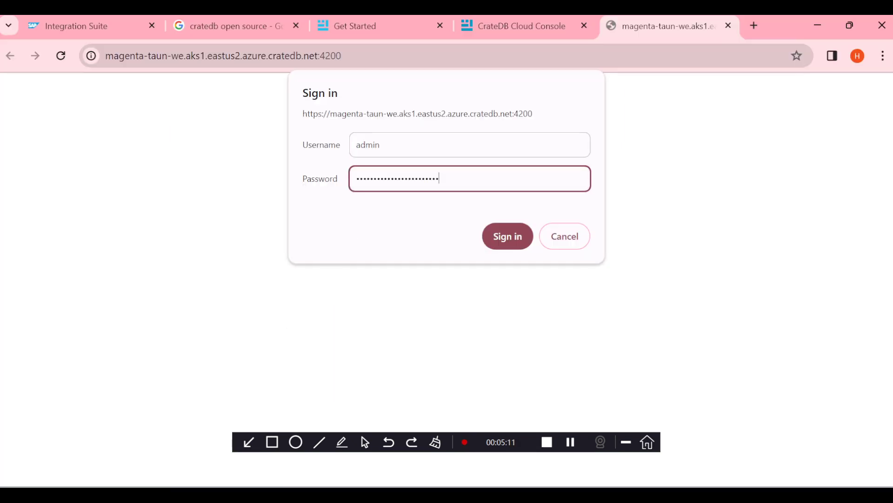
left_click(517, 247)
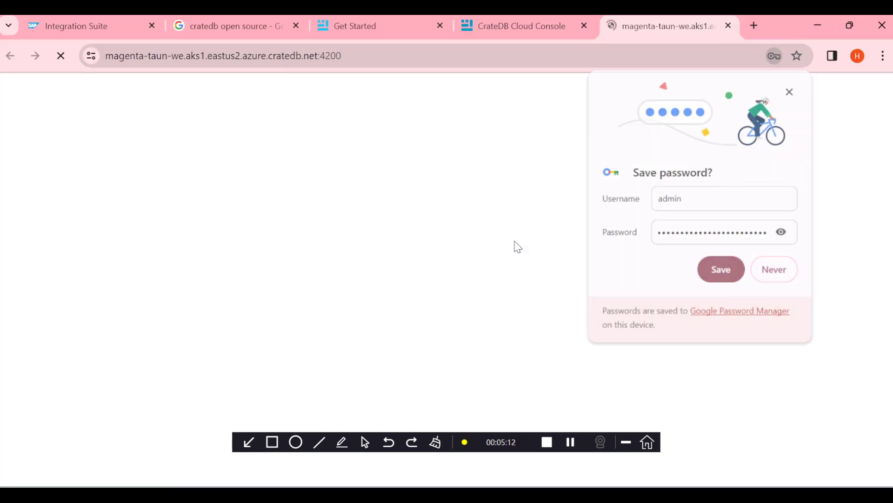
left_click(776, 274)
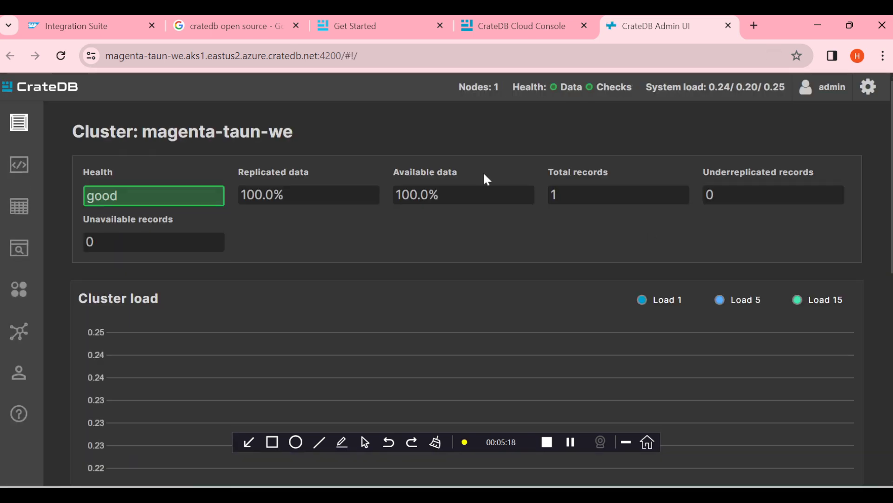
Look through the cluster's health, load and tables in the Admin UI, and open the SQL console
scroll(336, 329, "down", 3)
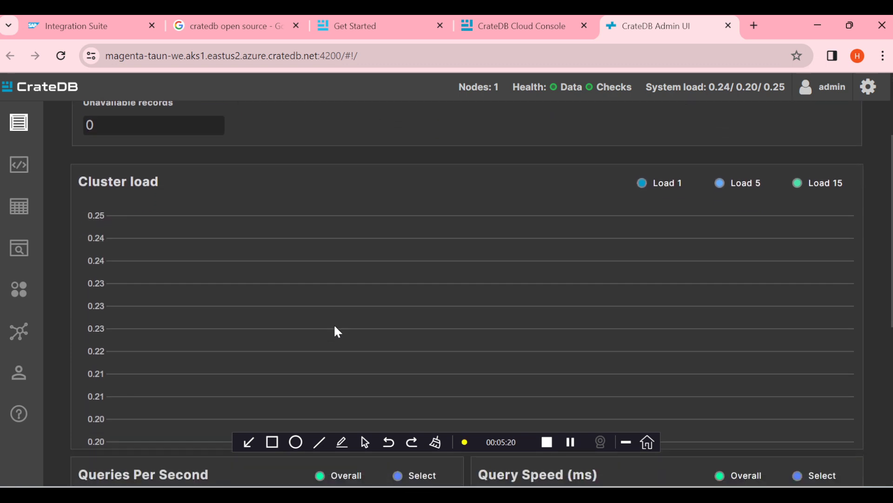
scroll(337, 331, "down", 2)
scroll(337, 331, "up", 4)
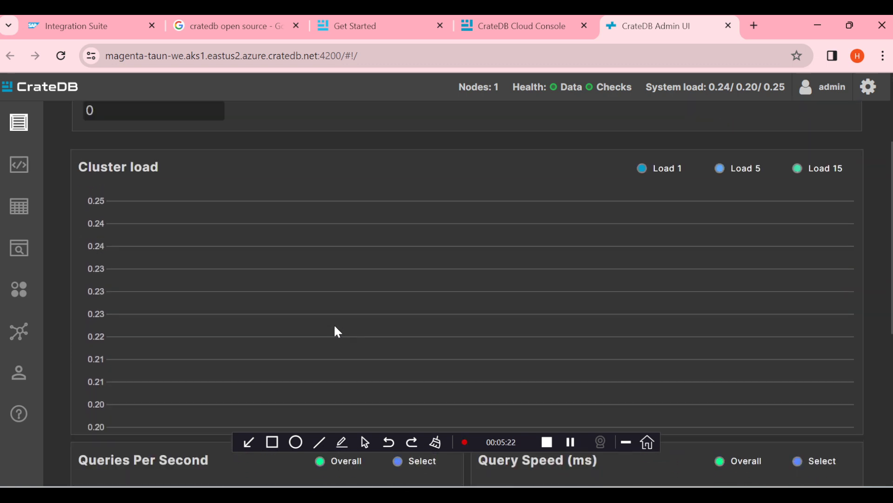
left_click(21, 207)
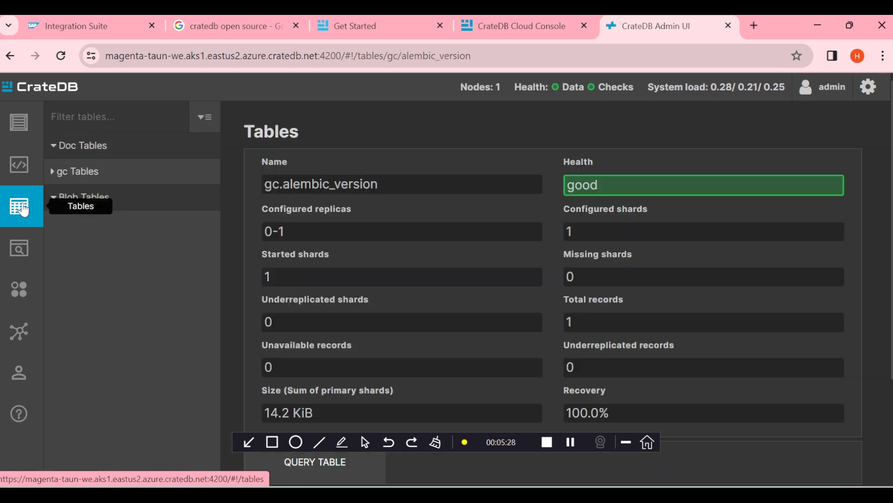
left_click(19, 166)
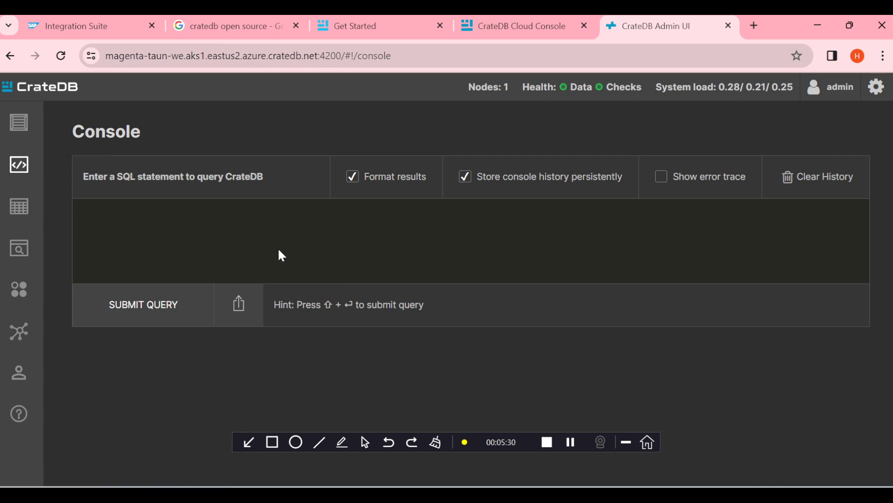
Switch to Notepad++ and examine the CREATE TABLE statement's EmpRecord table name, column definitions and primary key
key("alt+Tab")
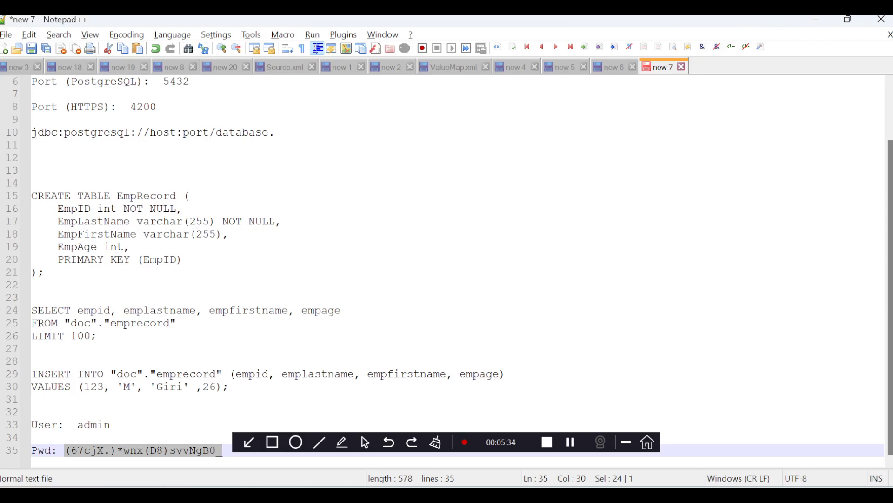
double_click(91, 209)
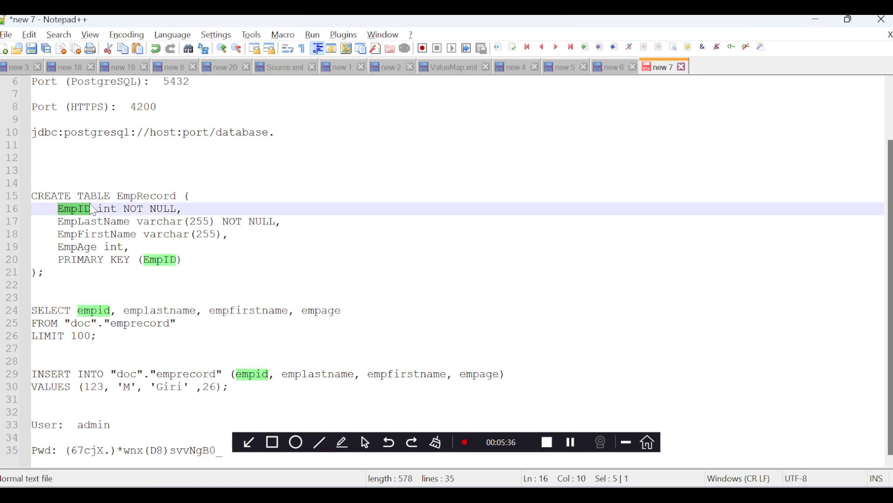
double_click(145, 197)
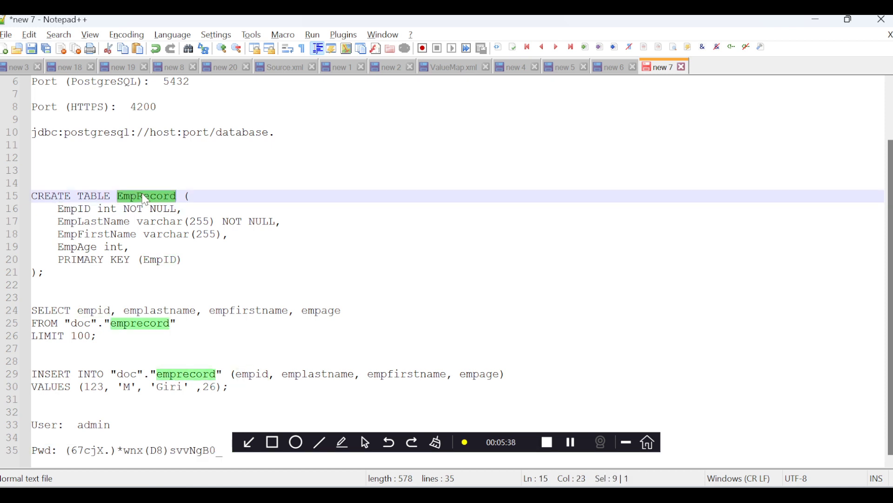
double_click(76, 211)
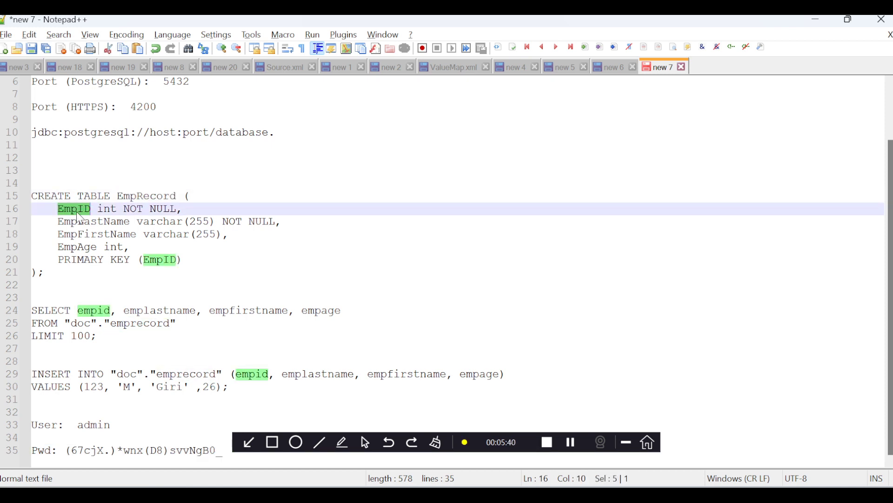
double_click(92, 223)
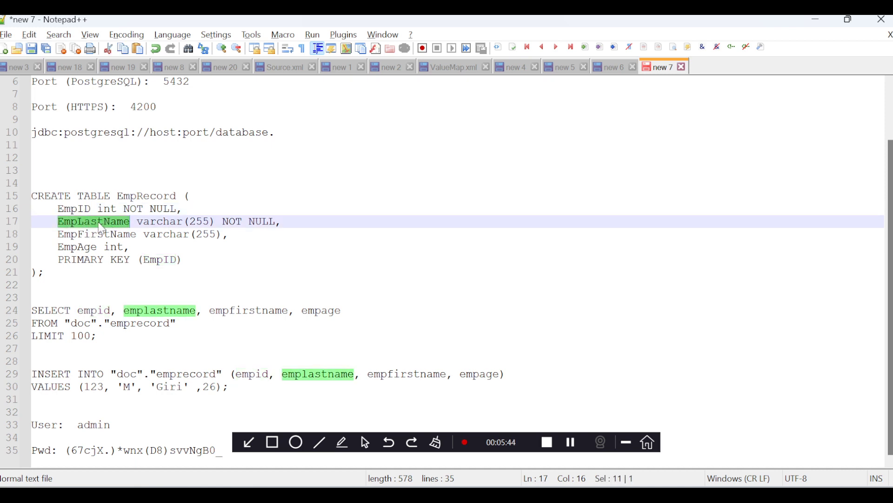
double_click(80, 248)
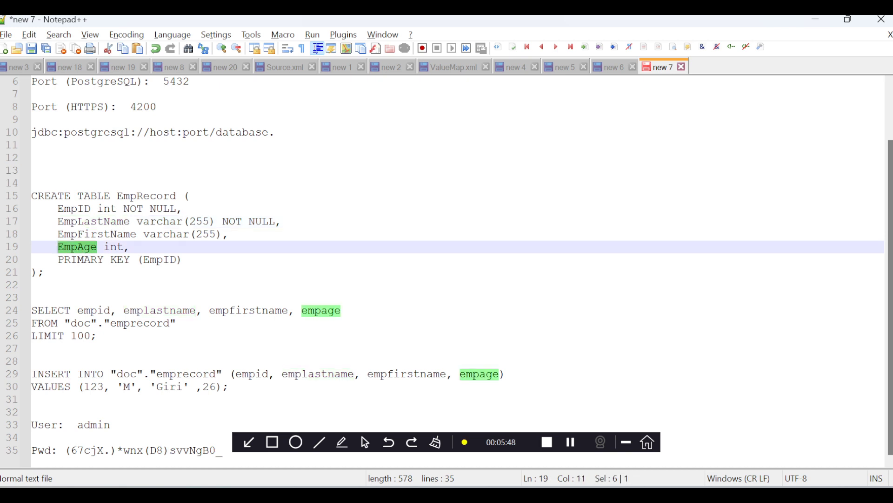
double_click(163, 264)
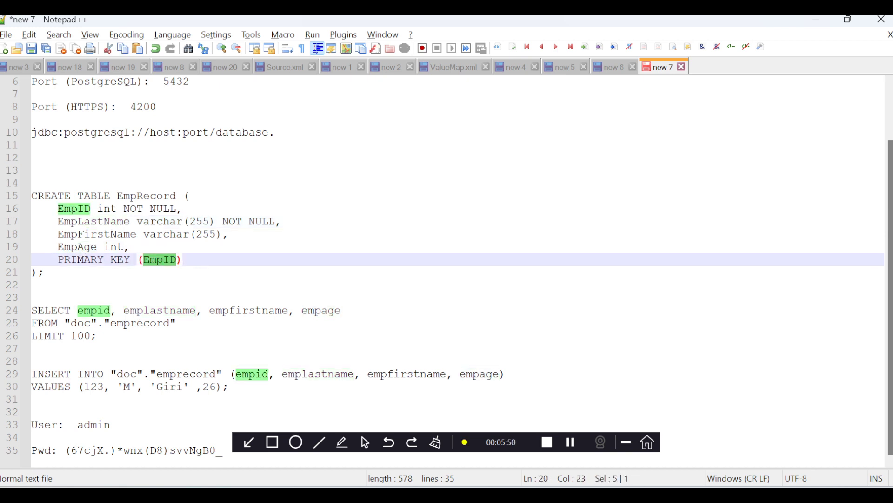
left_click(130, 247)
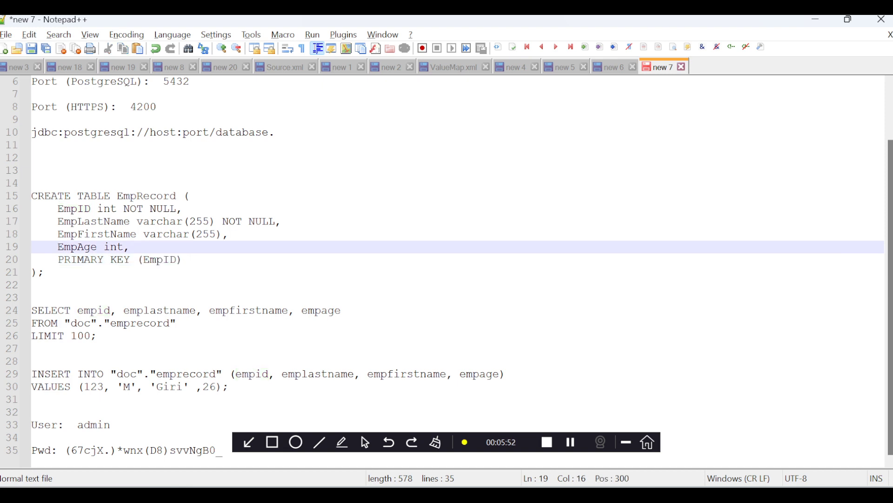
key("Return")
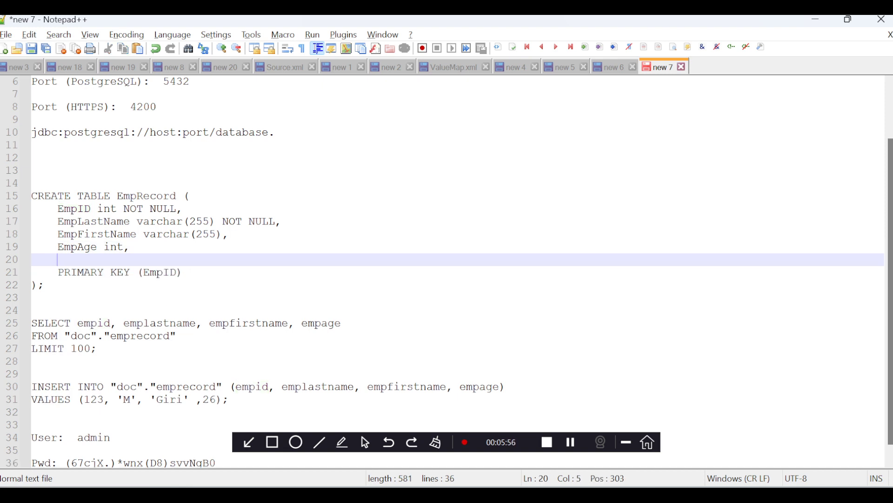
key("Delete")
key("Delete")
key("Delete")
key("Delete")
key("Delete")
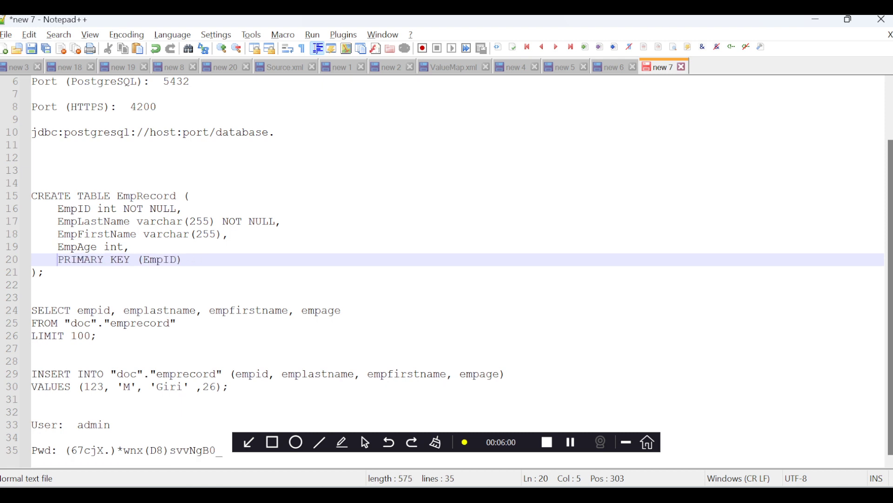
Copy the CREATE TABLE EmpRecord statement from the Notepad++ notes into the Admin UI's SQL console and submit it
left_click_drag(44, 272, 32, 196)
key("ctrl+c")
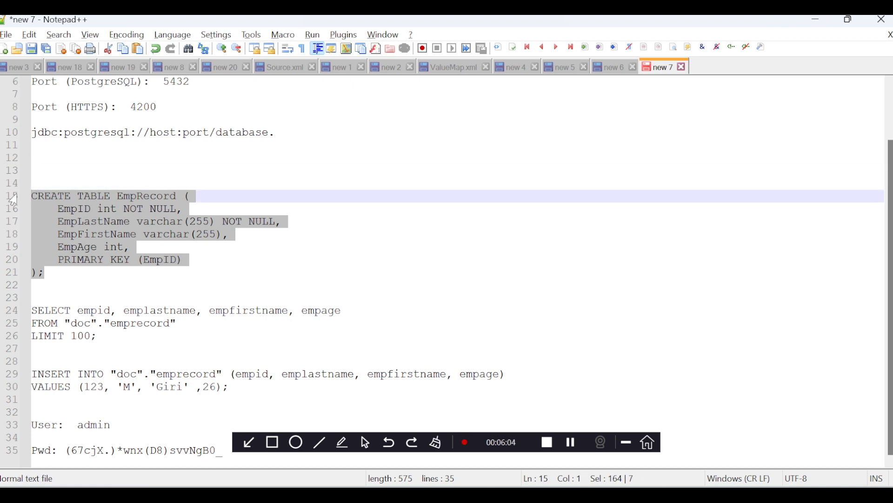
key("alt+Tab")
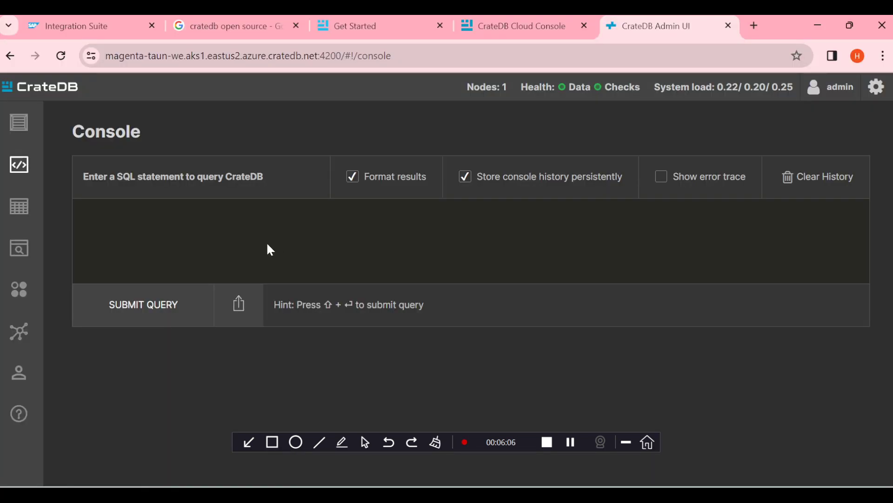
key("ctrl+v")
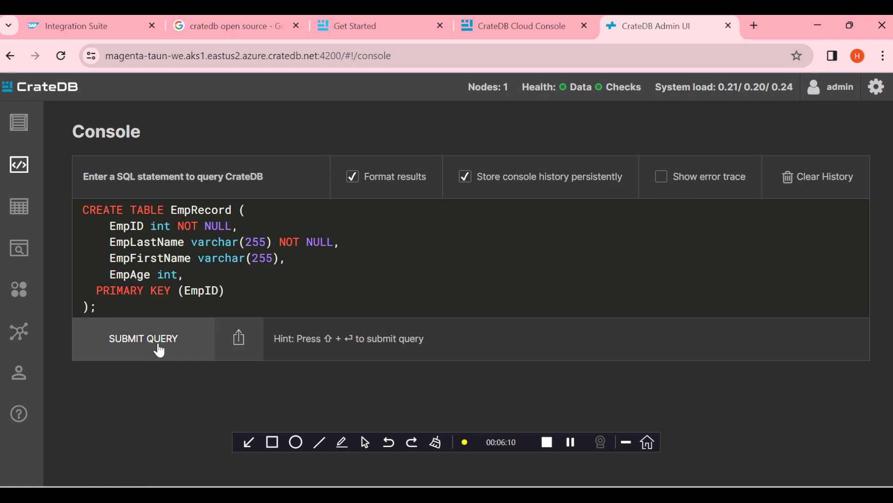
left_click(158, 349)
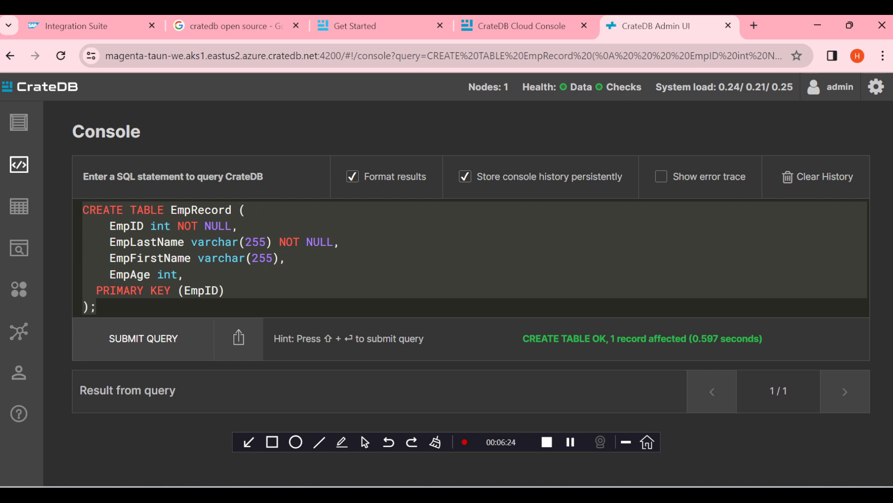
Open the emprecord table in the Admin UI's table overview and examine its details and schema columns
left_click(18, 206)
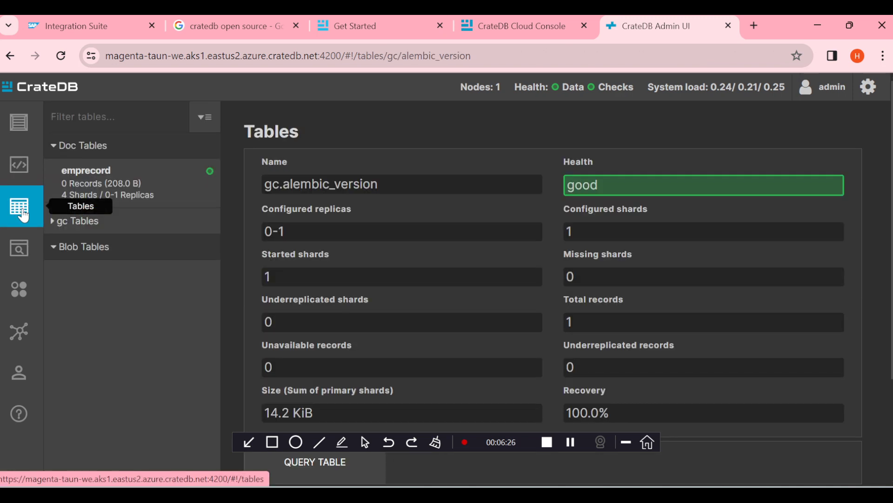
scroll(280, 293, "down", 2)
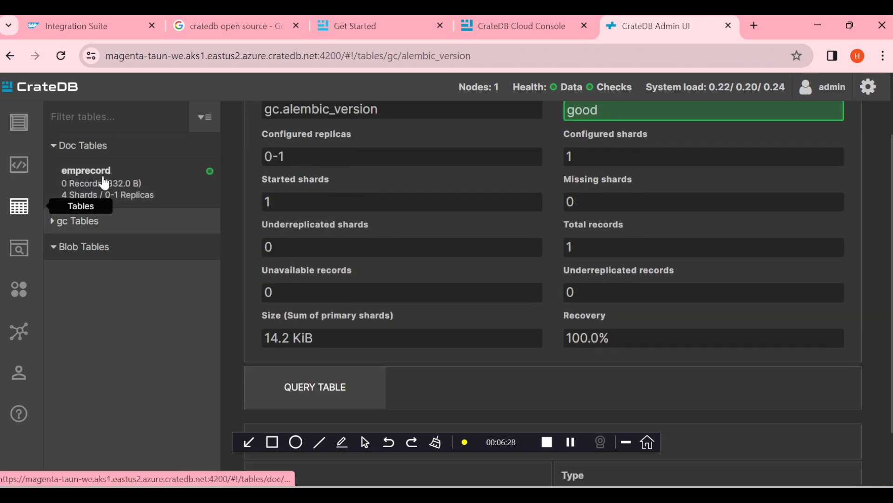
left_click(104, 183)
scroll(523, 194, "up", 2)
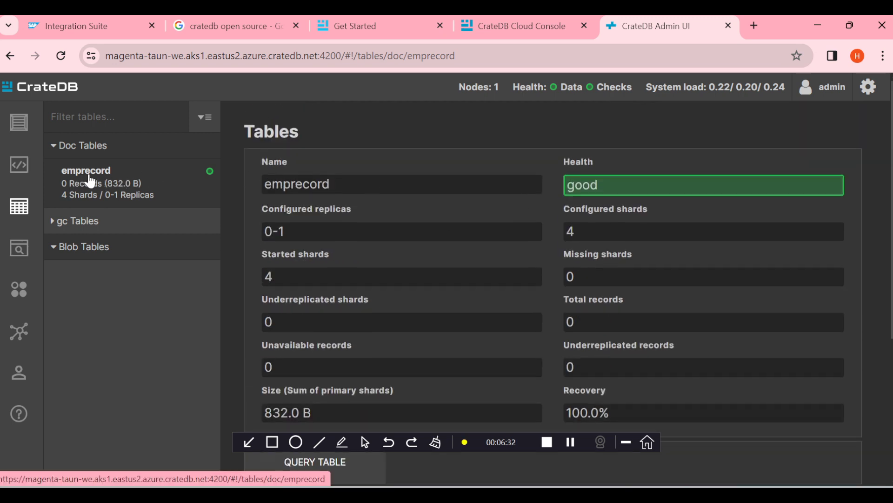
scroll(397, 262, "down", 6)
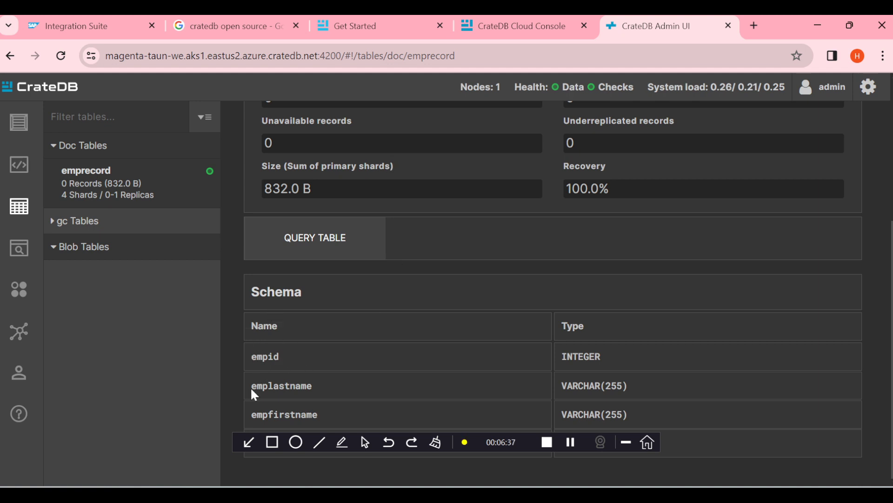
left_click(627, 442)
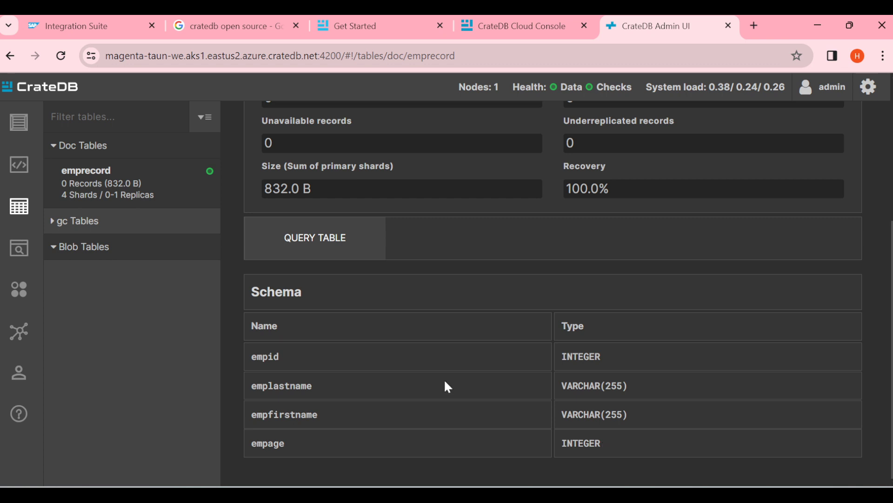
scroll(196, 311, "up", 2)
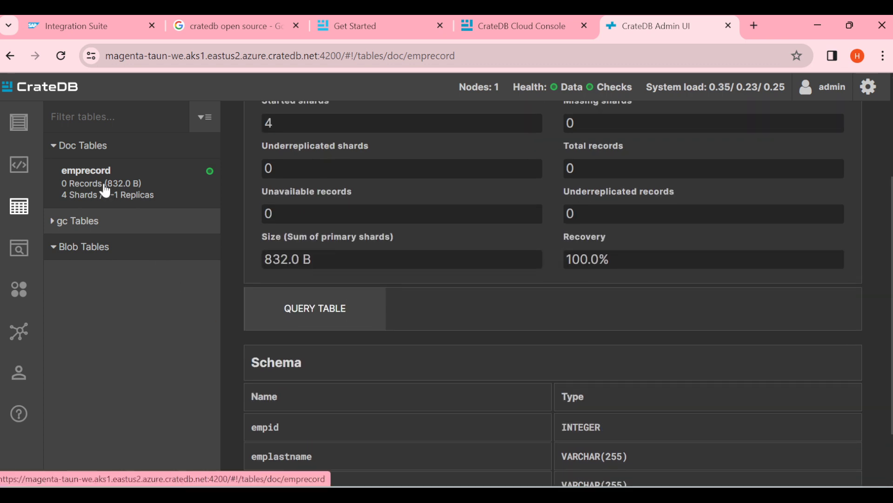
Replace the CREATE TABLE statement in the SQL console with the INSERT INTO "doc"."emprecord" statement copied from the Notepad++ notes
left_click(19, 164)
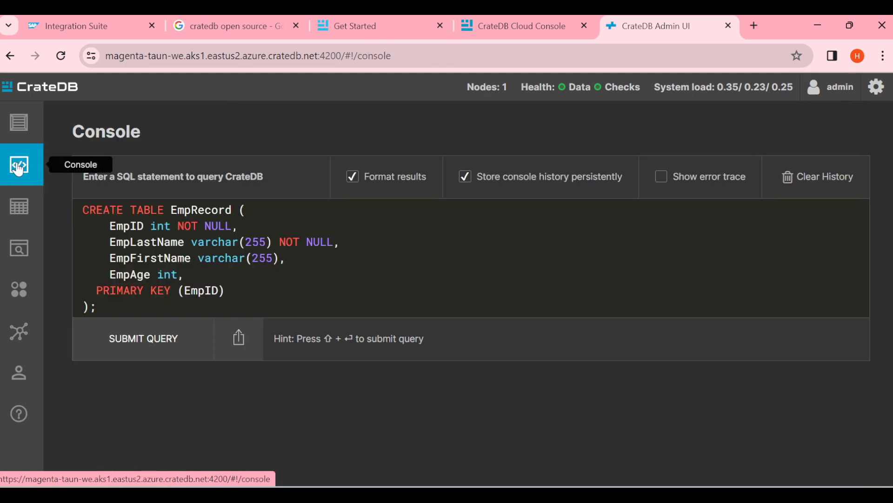
left_click_drag(97, 307, 62, 197)
key("alt+Tab")
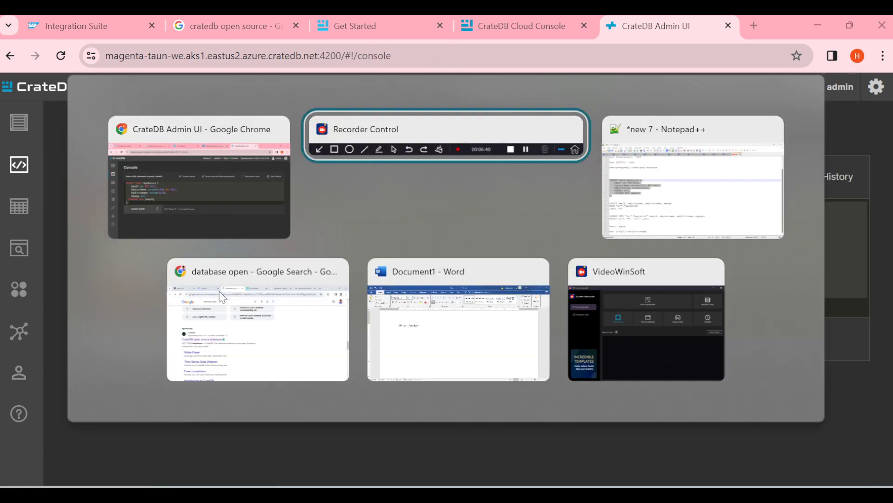
key("alt+Tab")
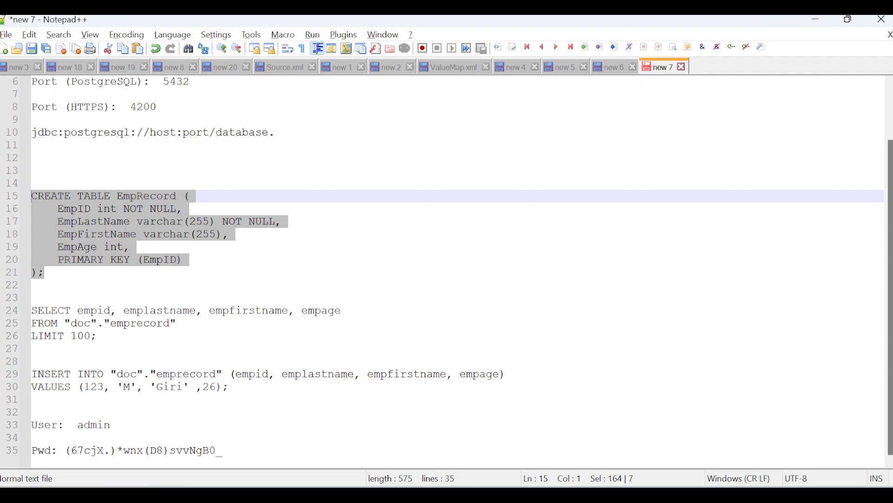
left_click_drag(229, 388, 27, 373)
key("ctrl+c")
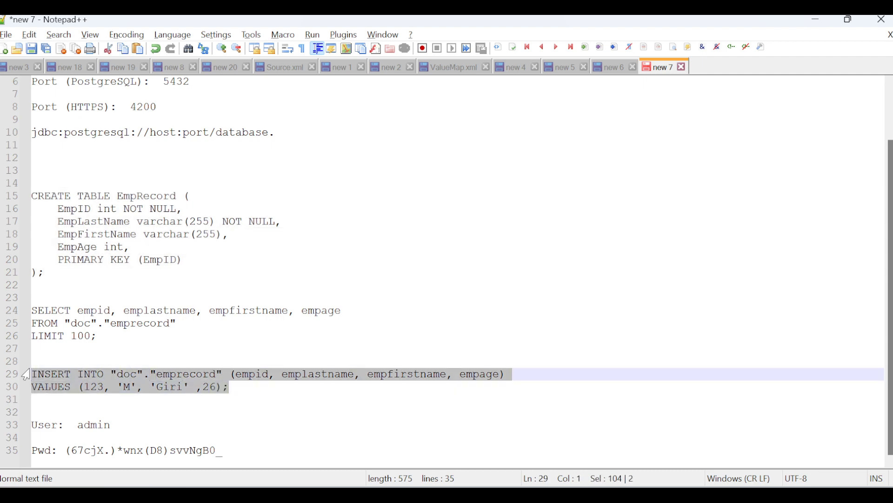
key("alt+Tab")
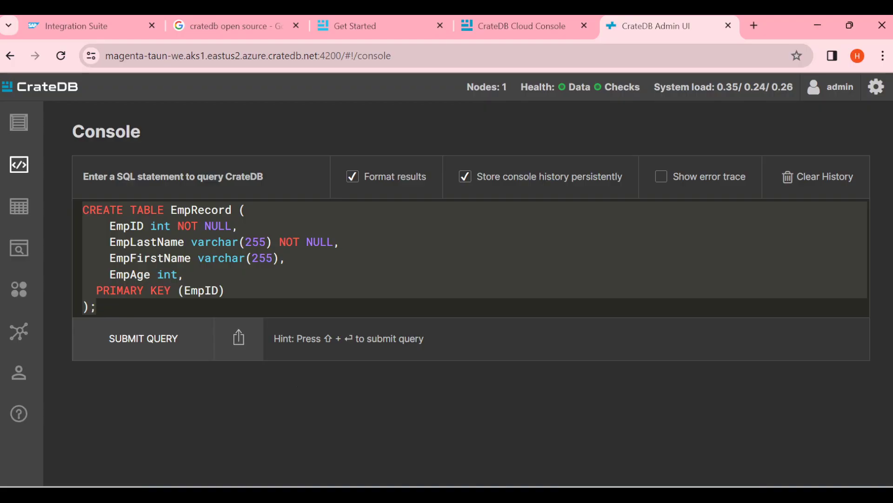
left_click_drag(101, 307, 60, 186)
key("ctrl+v")
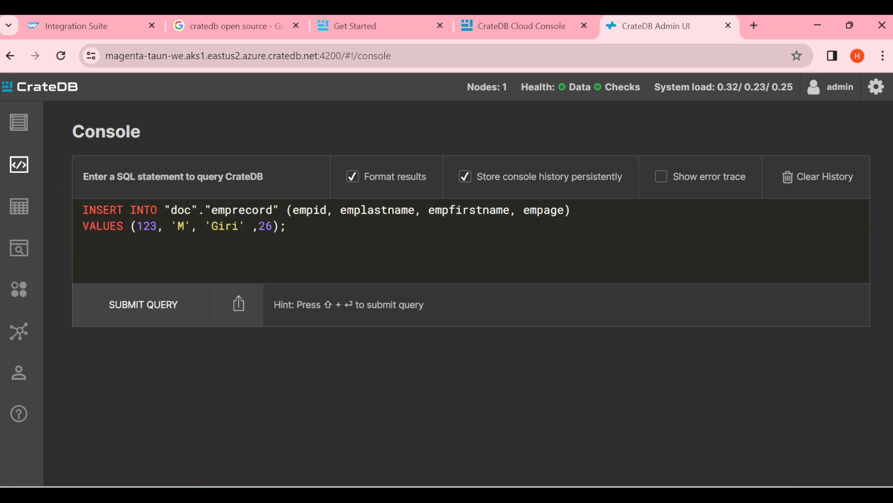
Review the table and column names in the INSERT statement and submit it to add the employee record
double_click(242, 210)
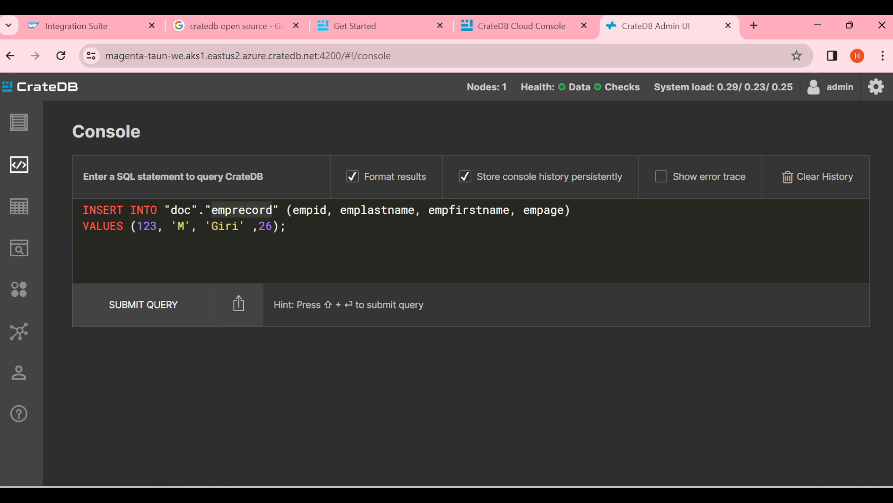
double_click(307, 210)
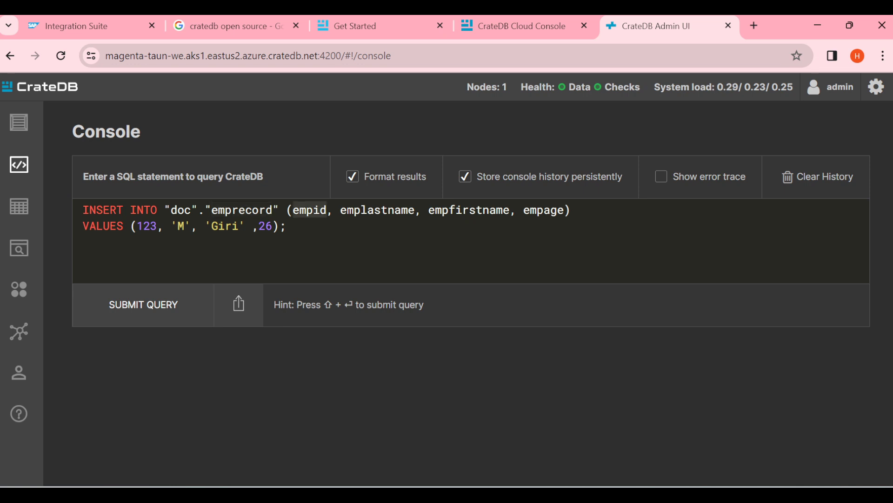
left_click(367, 210)
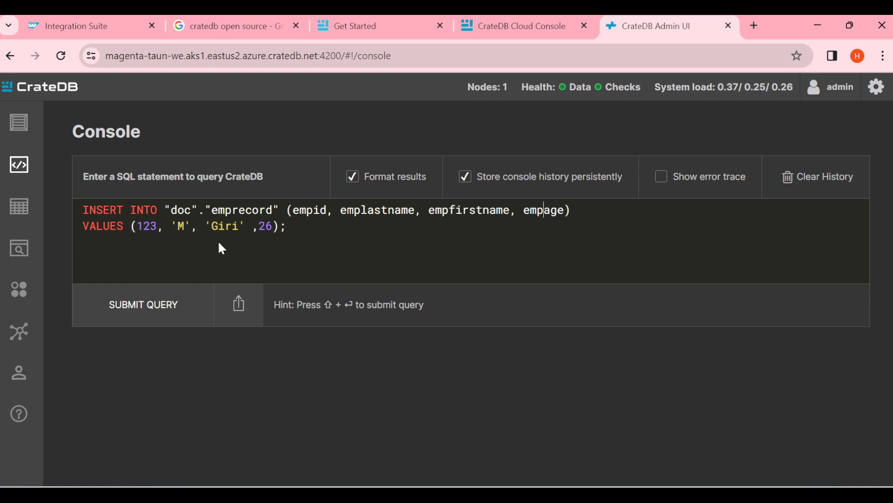
left_click(133, 314)
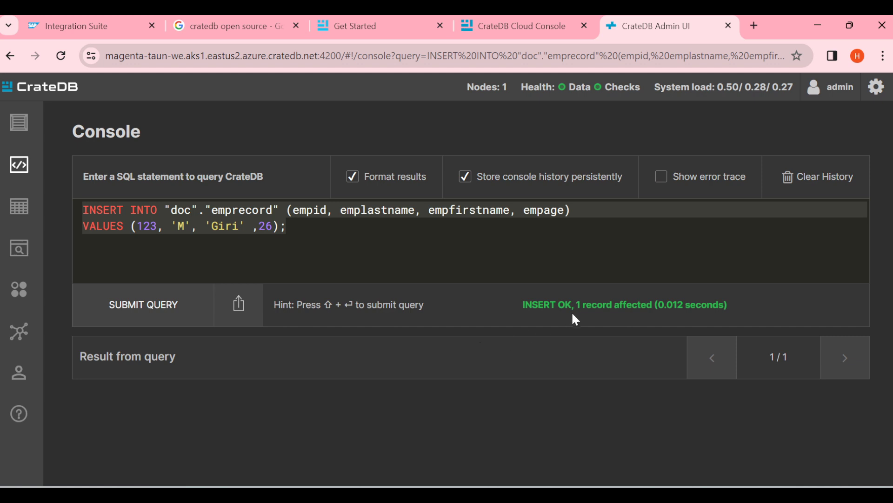
Check the emprecord table's record count, details and schema in the table overview, and look through the gc tables
left_click(27, 211)
scroll(349, 313, "down", 3)
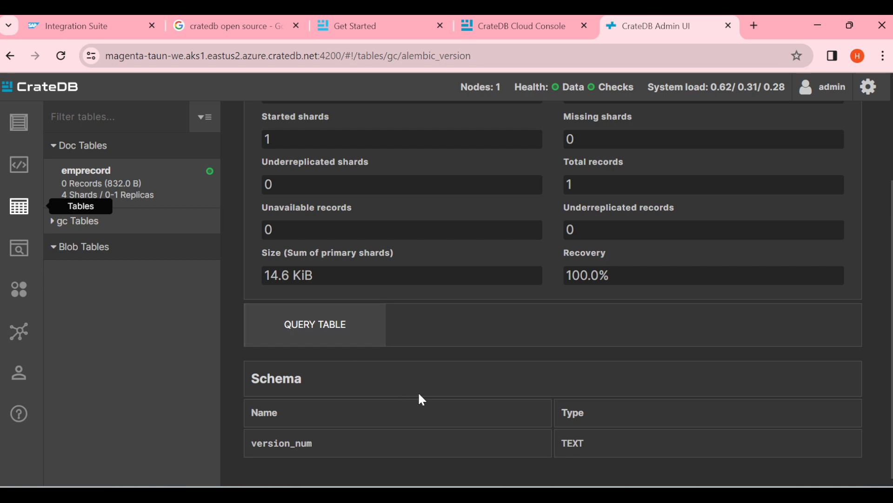
scroll(422, 399, "up", 2)
scroll(419, 396, "down", 2)
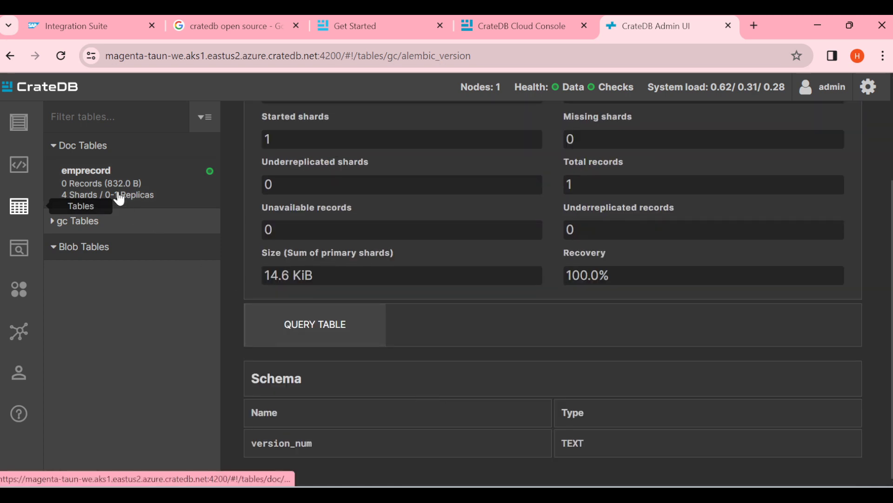
left_click(120, 195)
scroll(478, 279, "down", 2)
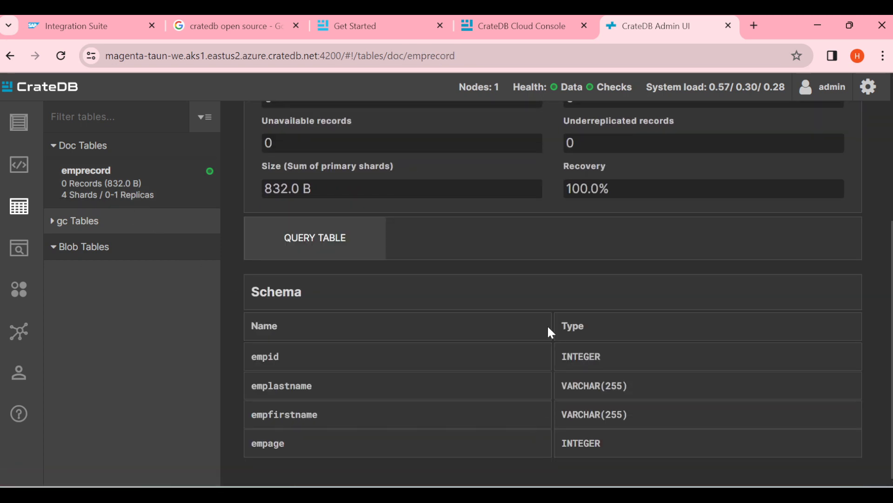
scroll(551, 331, "up", 3)
scroll(547, 324, "up", 2)
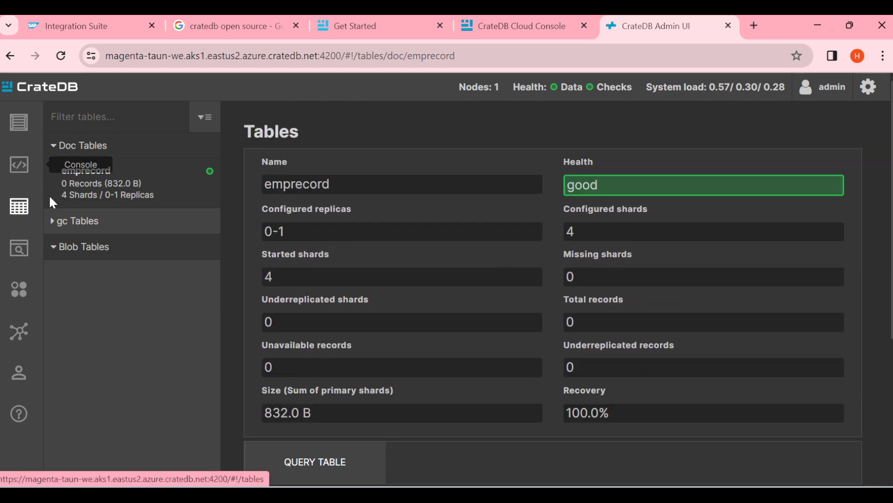
left_click(52, 222)
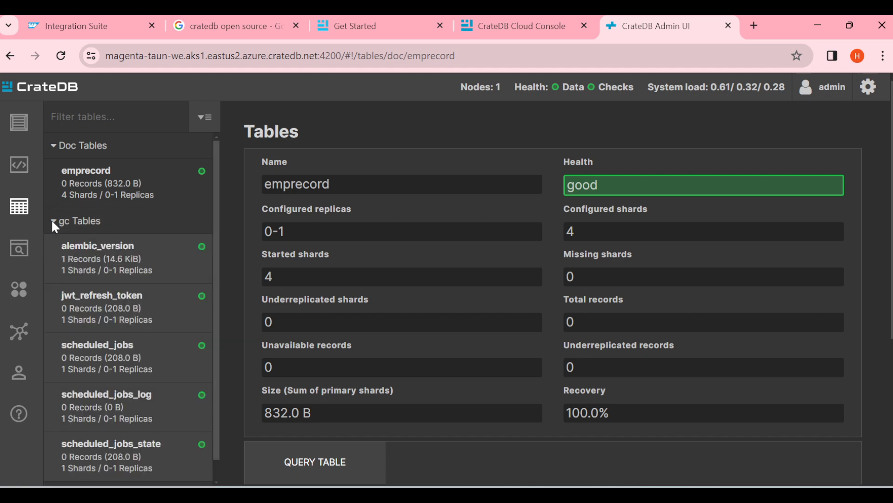
left_click(53, 221)
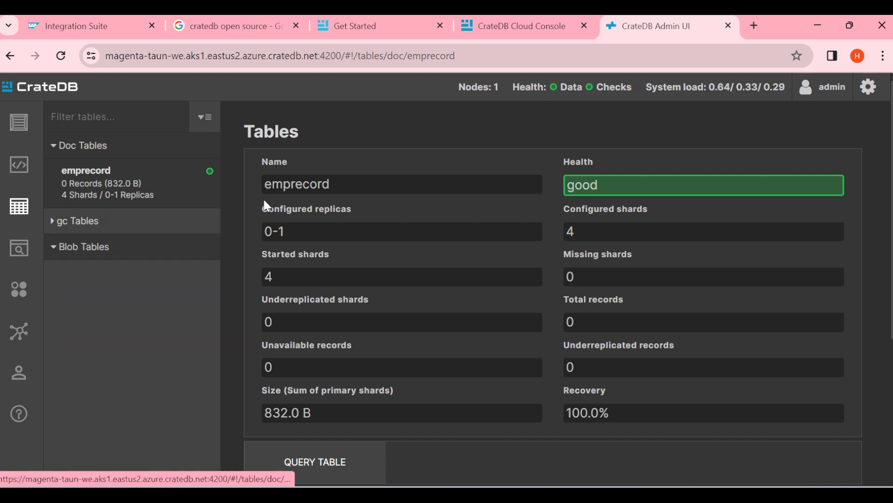
Replace the INSERT statement in the SQL console with the SELECT statement for "doc"."emprecord" copied from the Notepad++ notes, without its blank first line
left_click(18, 164)
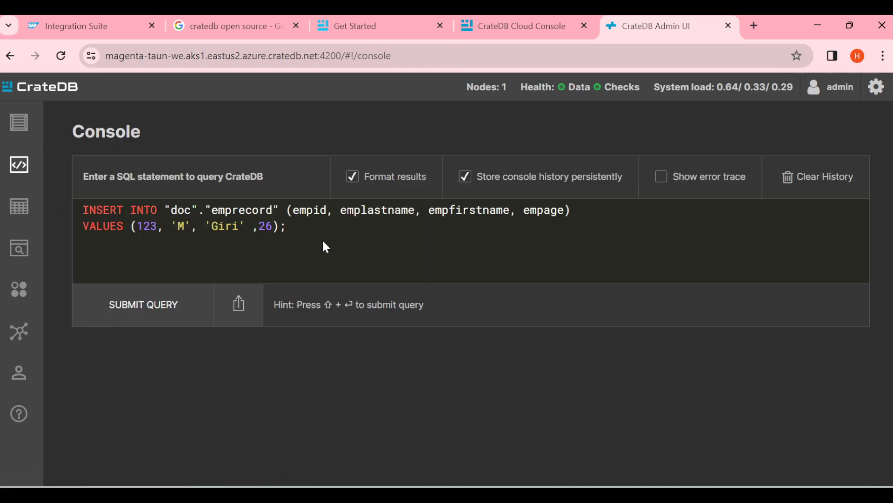
key("alt+Tab")
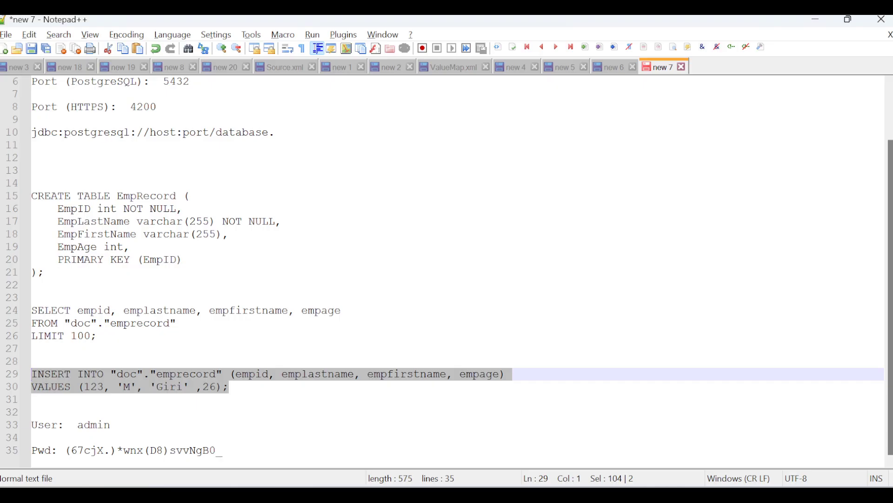
scroll(446, 272, "up", 2)
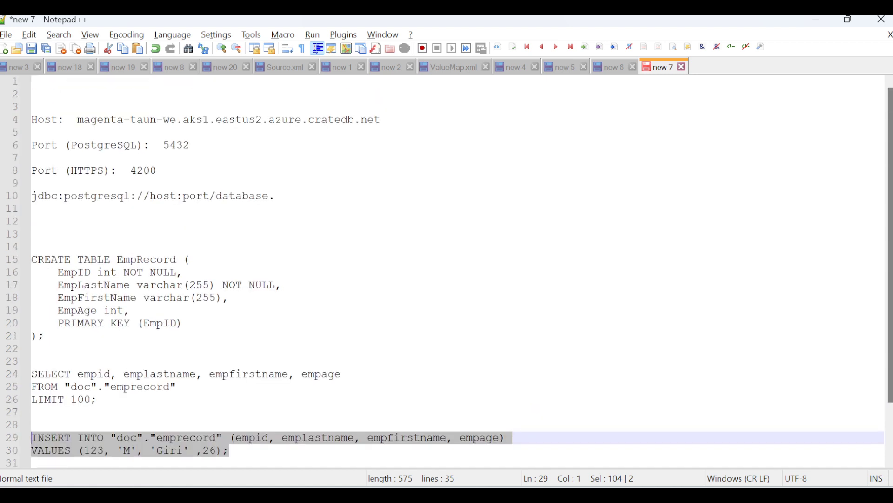
left_click_drag(98, 400, 2, 368)
key("ctrl+c")
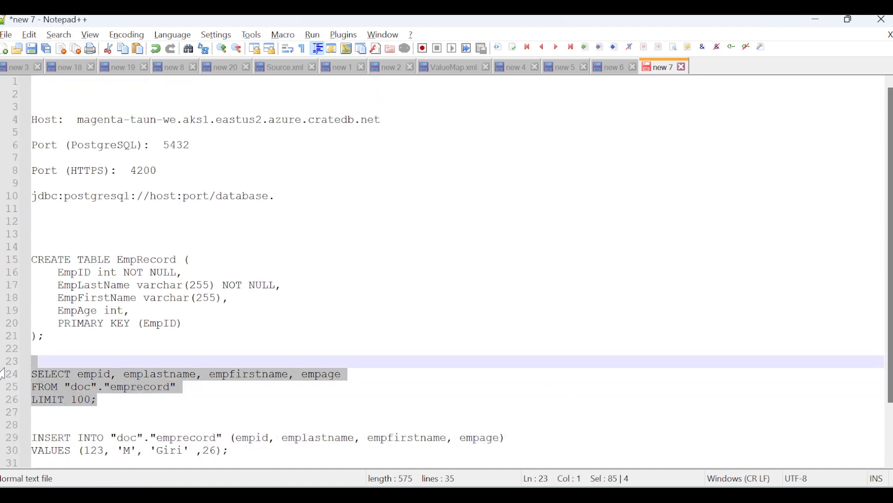
key("alt+Tab")
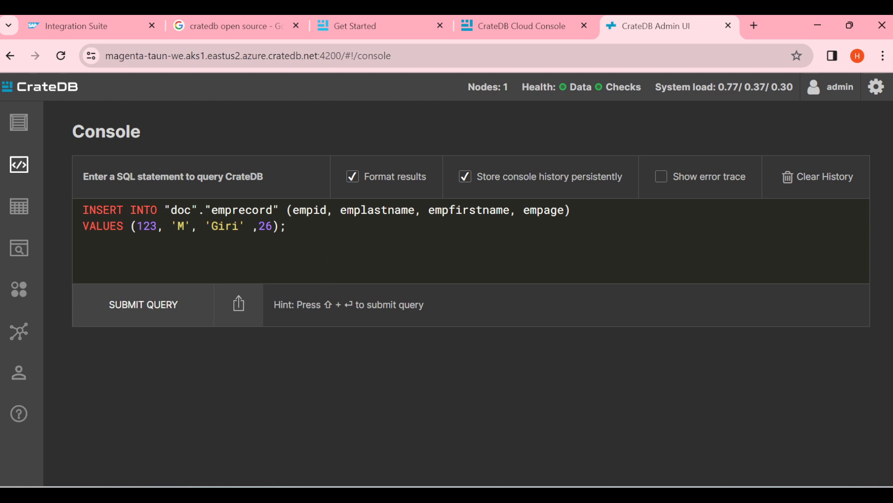
double_click(288, 226)
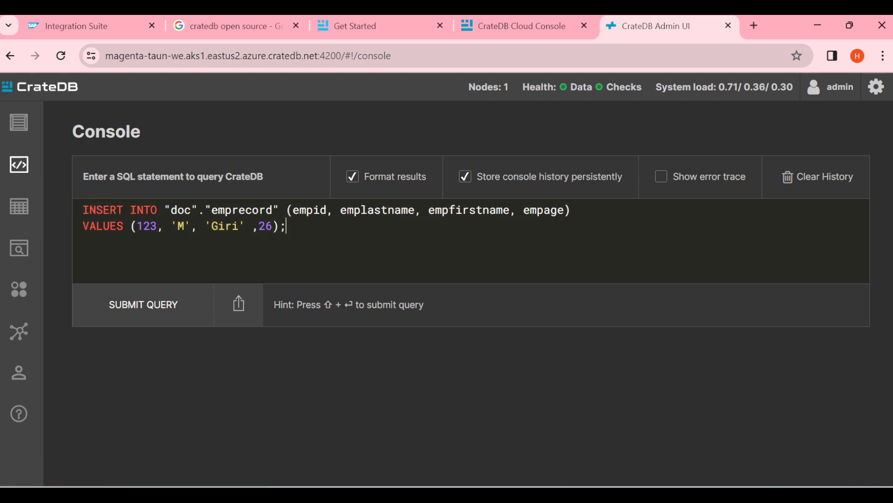
key("ctrl+a")
key("ctrl+v")
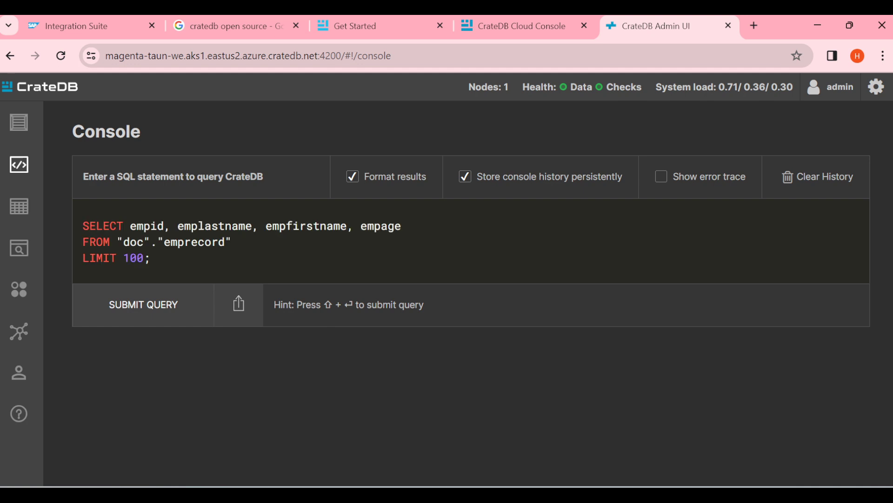
left_click(84, 209)
key("Delete")
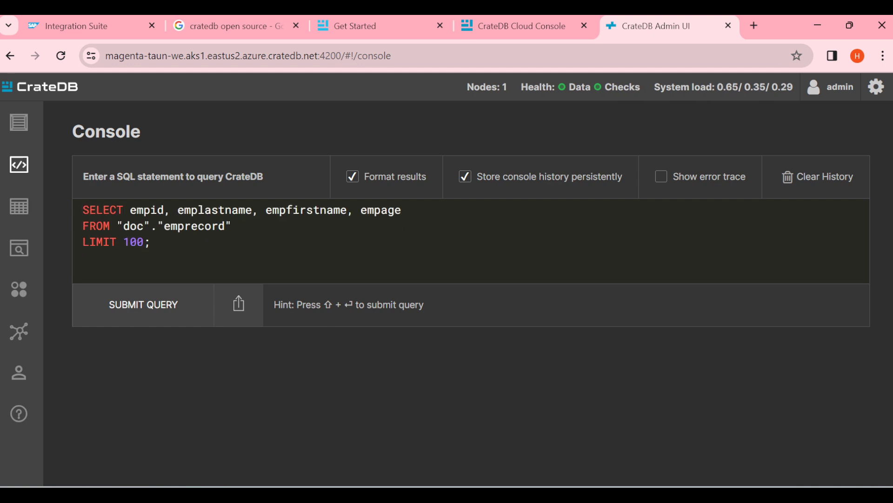
Replace the column list with *, remove the LIMIT 100 clause, and submit the SELECT *FROM "doc"."emprecord" ; query
left_click_drag(130, 210, 401, 209)
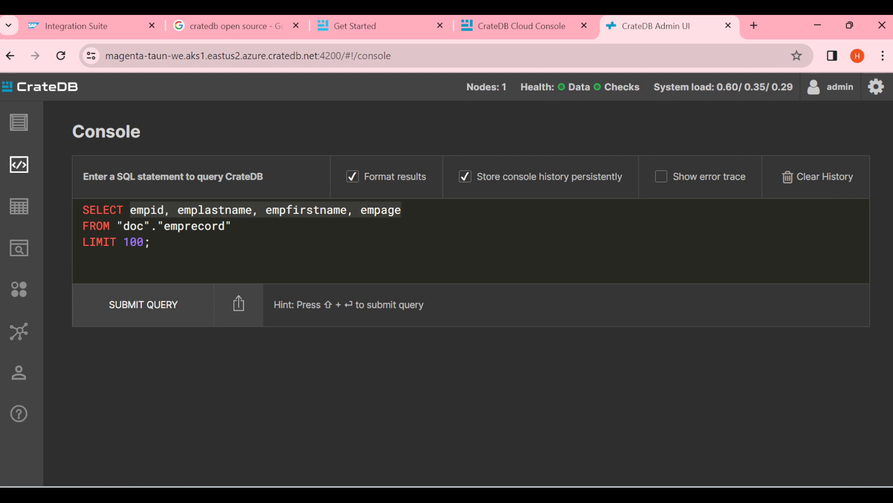
key("BackSpace")
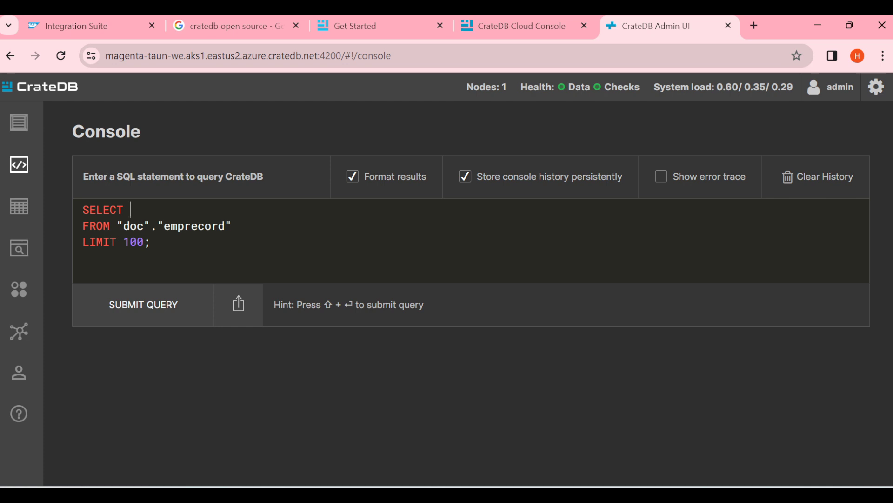
type("*")
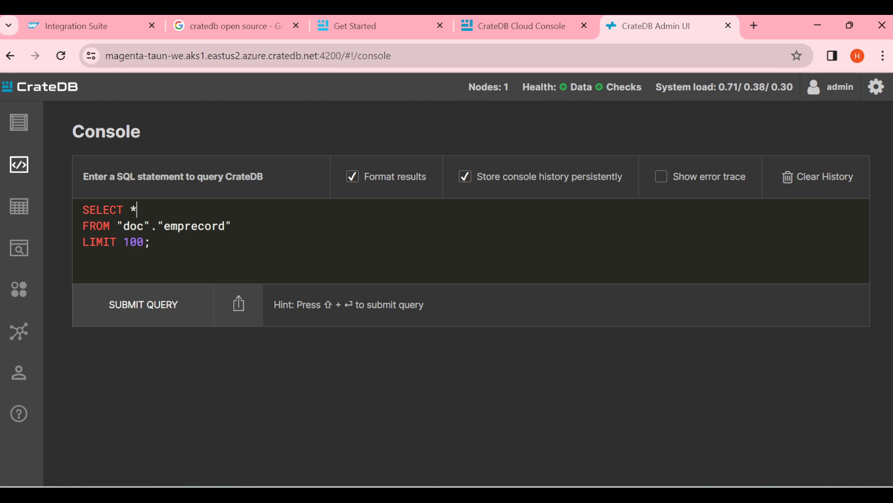
key("Delete")
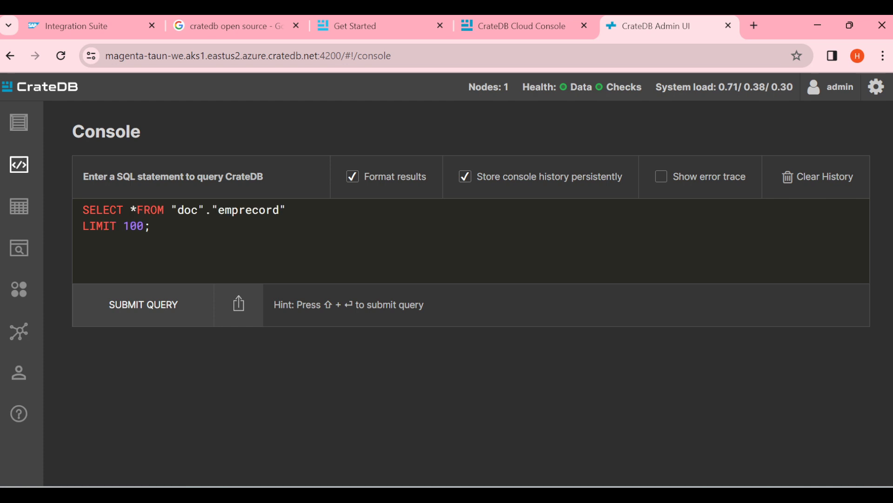
left_click_drag(151, 226, 75, 223)
key("BackSpace")
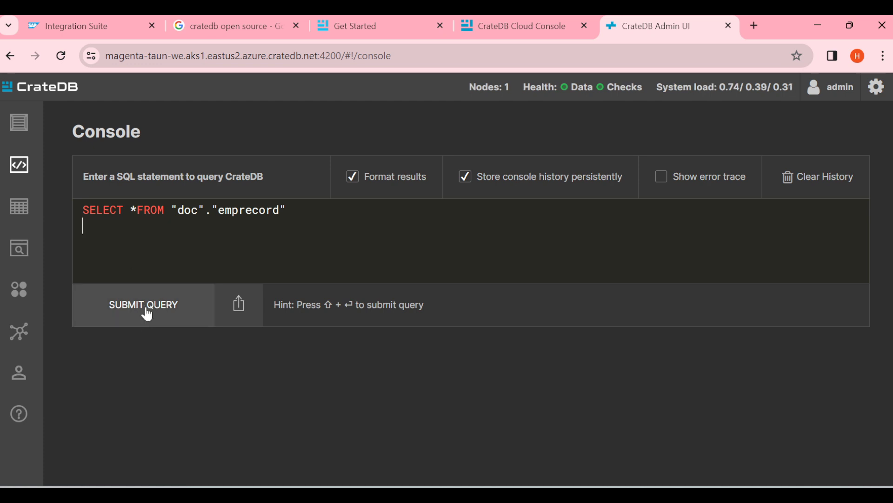
key("BackSpace")
type(";")
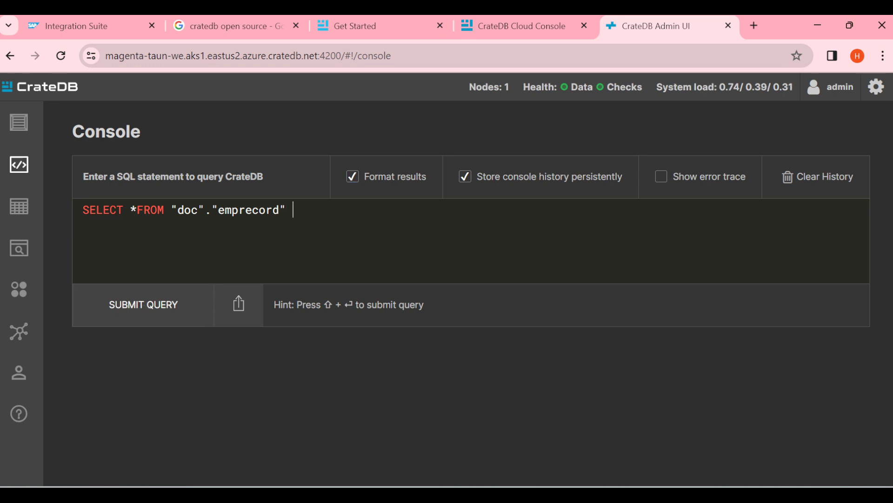
left_click(154, 303)
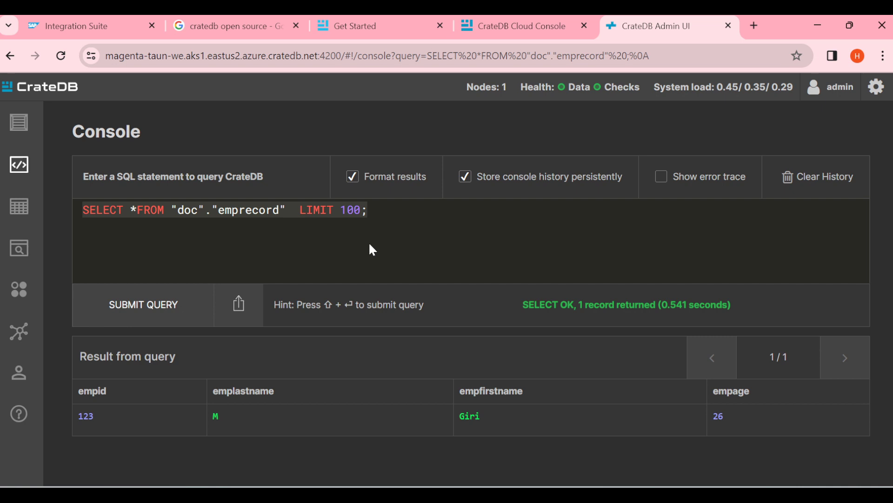
Switch to SAP Integration Suite, reload the Design page and dismiss the News and Announcements dialog
left_click(87, 35)
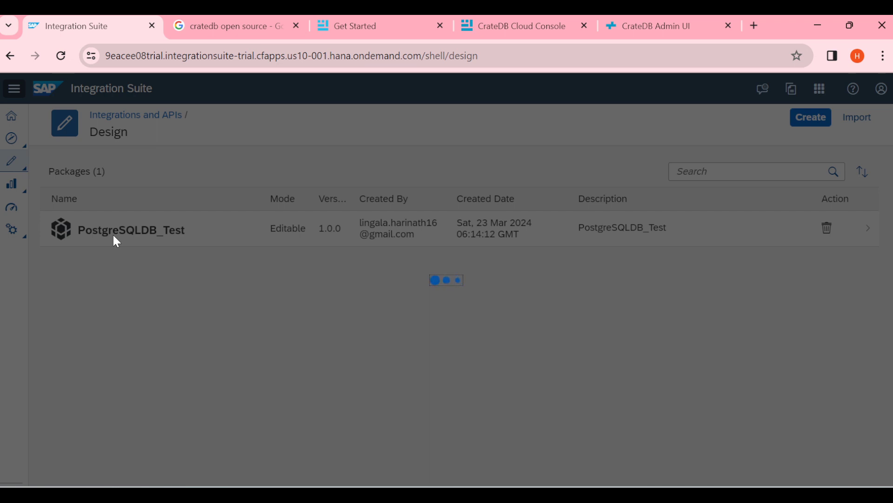
left_click(61, 58)
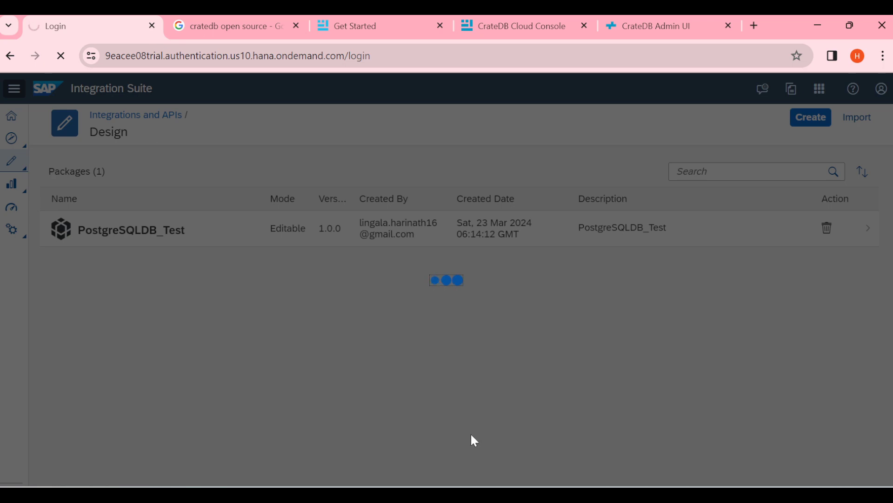
left_click(602, 494)
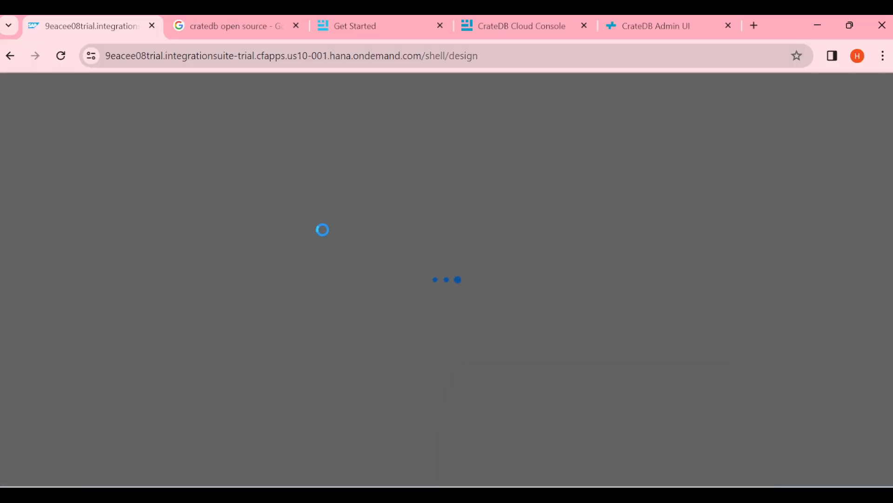
key("alt+Tab")
key("alt+Tab")
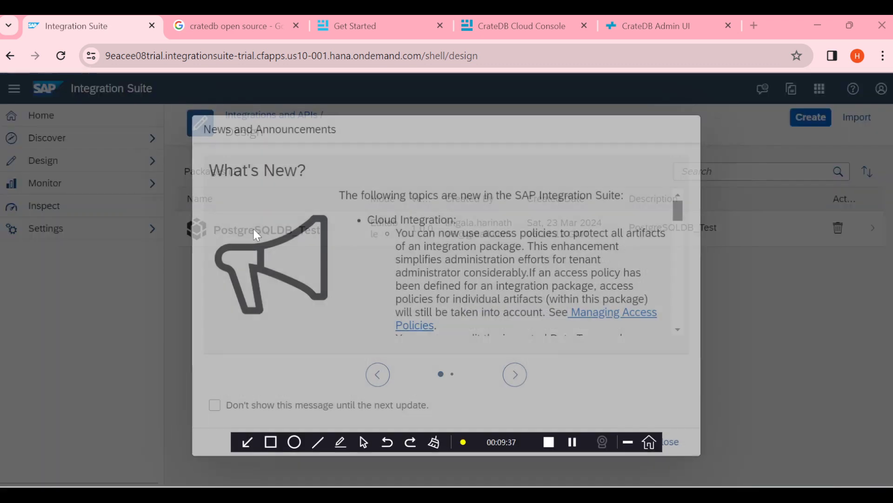
left_click(672, 442)
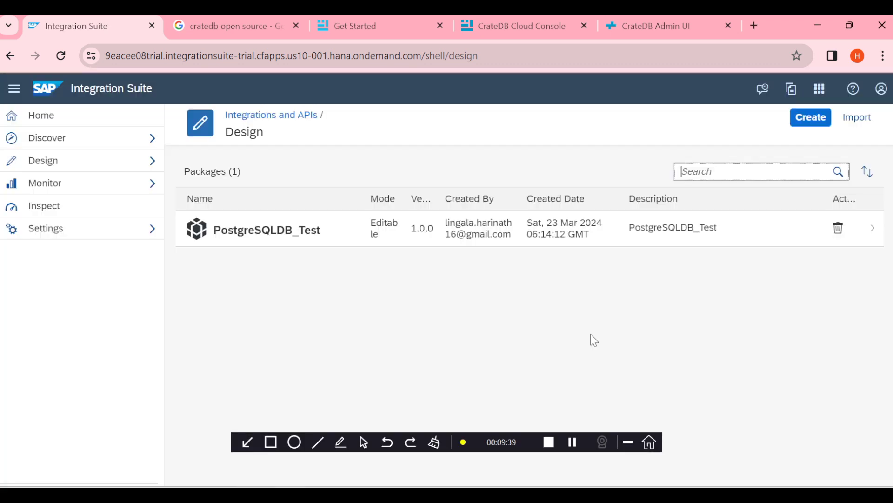
Open the artifacts of the PostgreSQLDB_Test package and request to edit the package
left_click(292, 233)
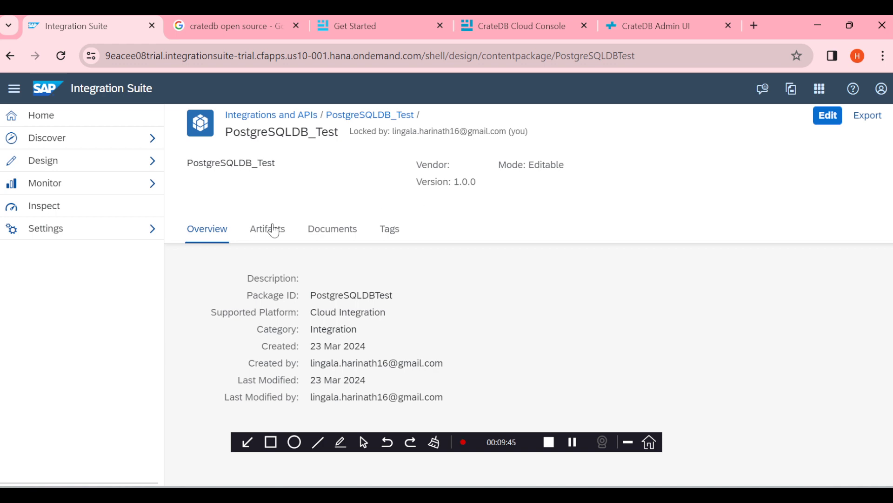
left_click(253, 231)
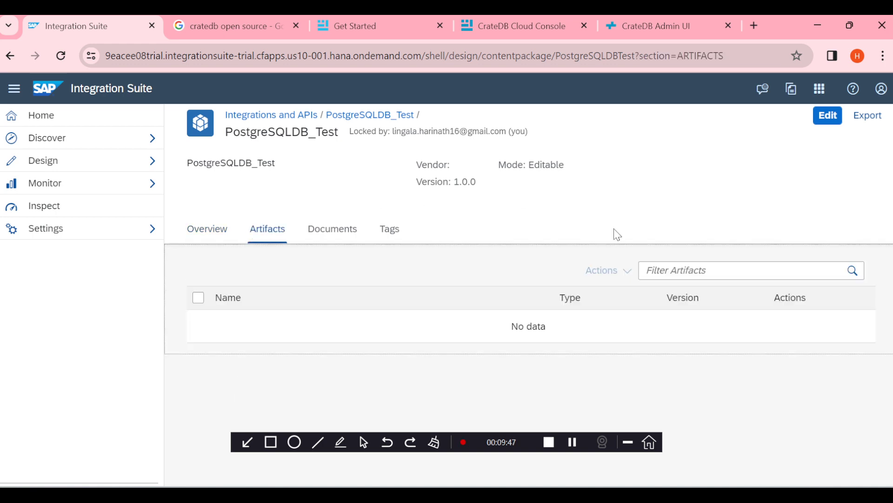
left_click(840, 109)
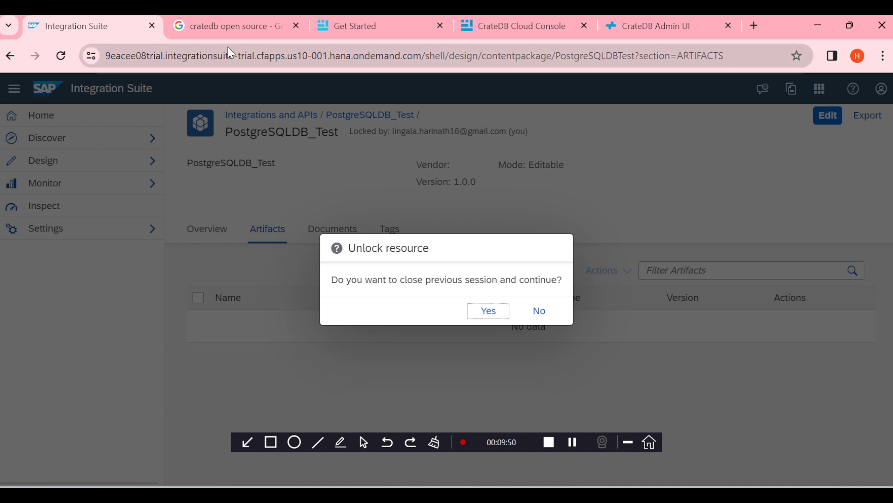
Duplicate the Integration Suite page twice, return to the original and agree to close the previous session to unlock the package
right_click(102, 22)
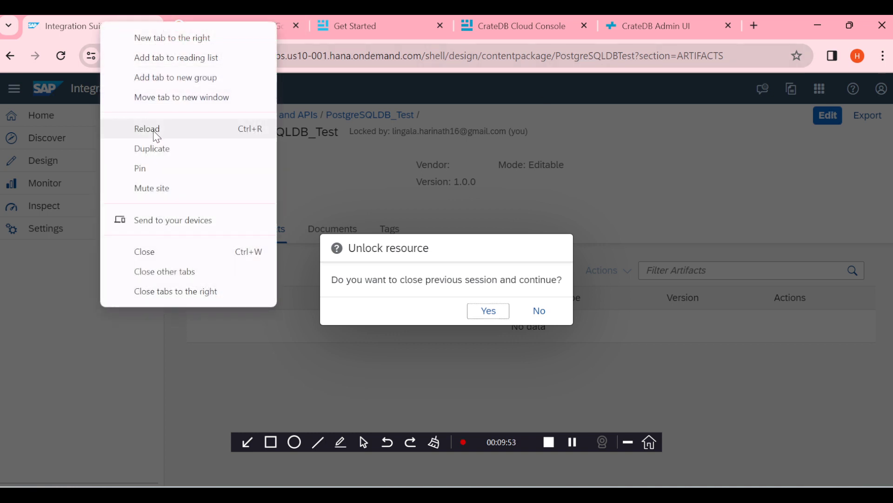
left_click(149, 148)
right_click(81, 29)
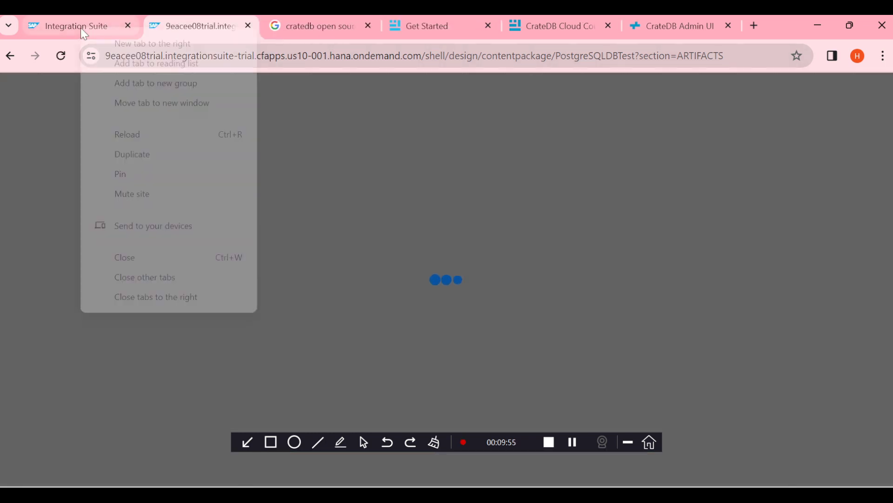
left_click(143, 158)
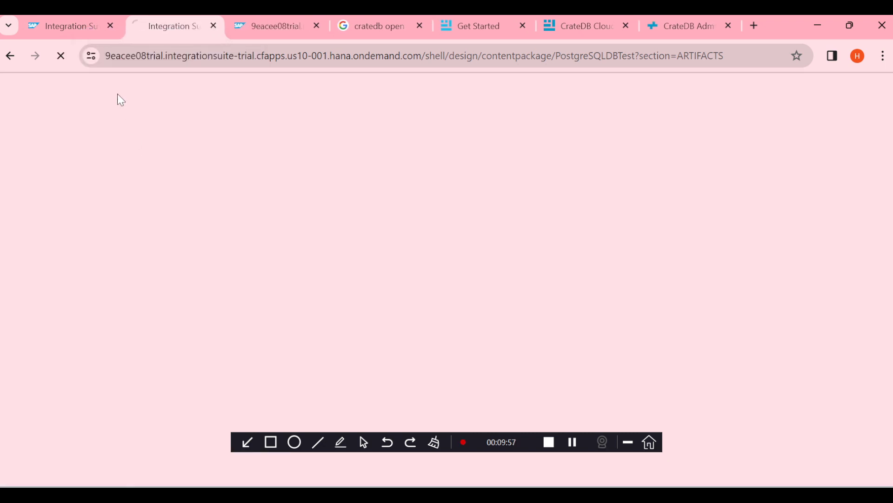
left_click(69, 15)
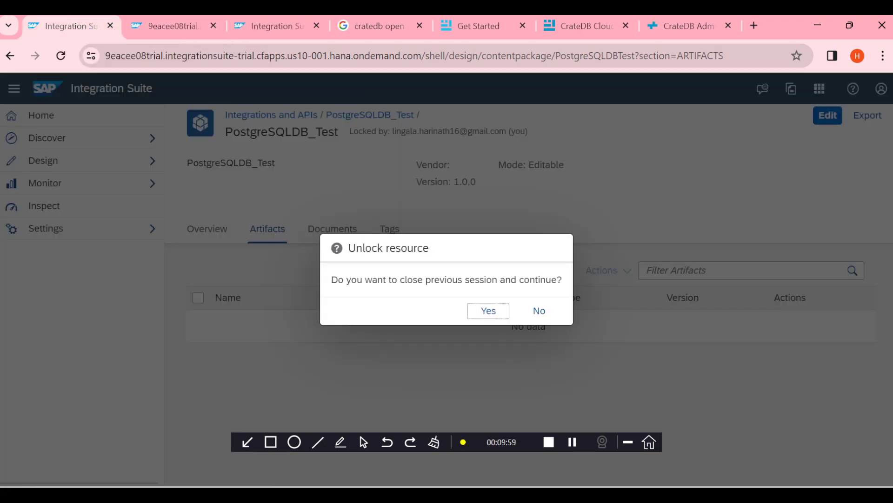
key("Return")
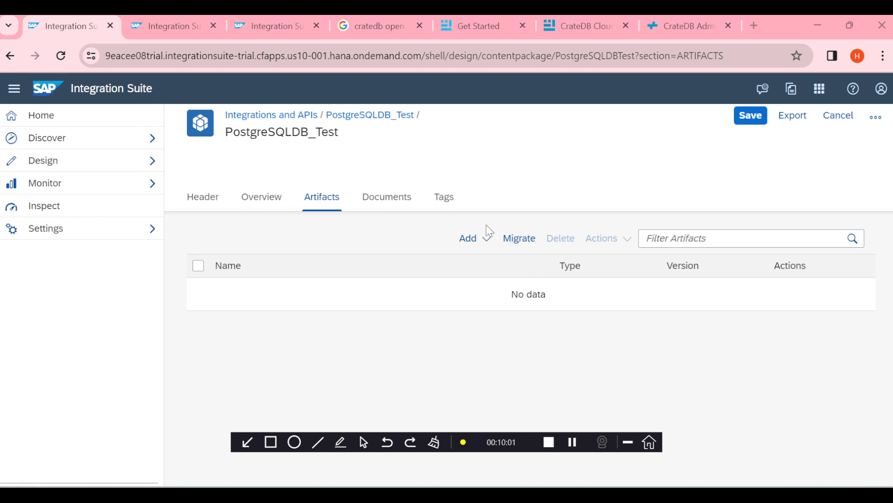
left_click(484, 238)
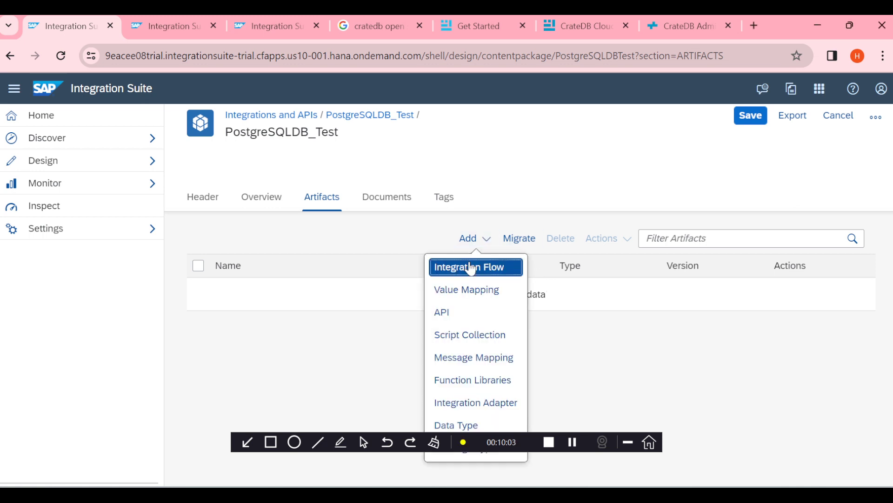
left_click(471, 269)
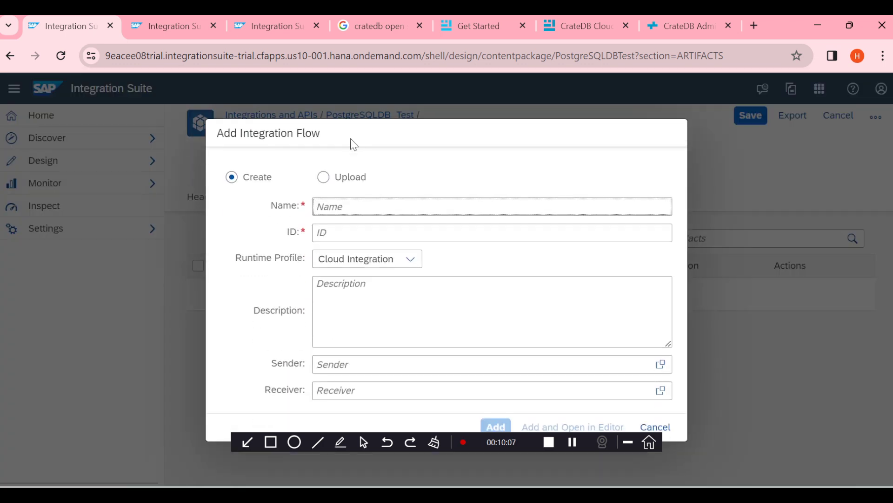
left_click(627, 440)
left_click(651, 427)
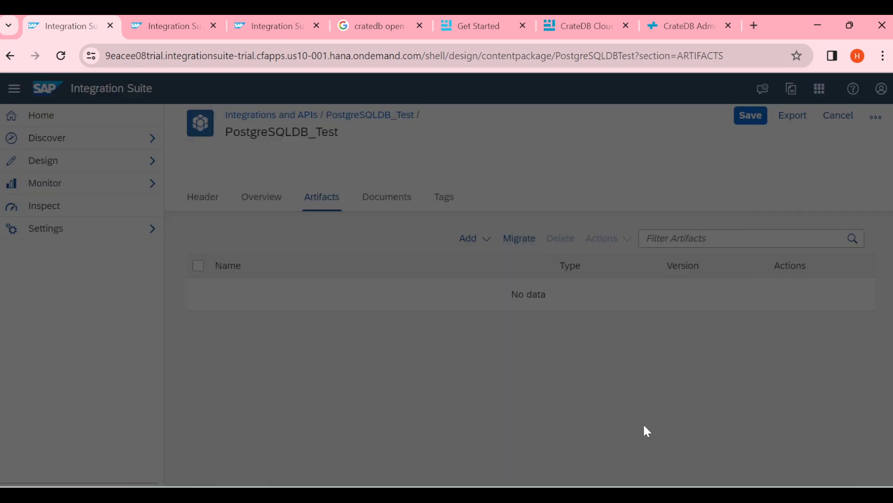
Add an integration flow named PostgreSQLDB_Test with the Cloud Integration runtime profile to the package and open it
left_click_drag(344, 132, 233, 132)
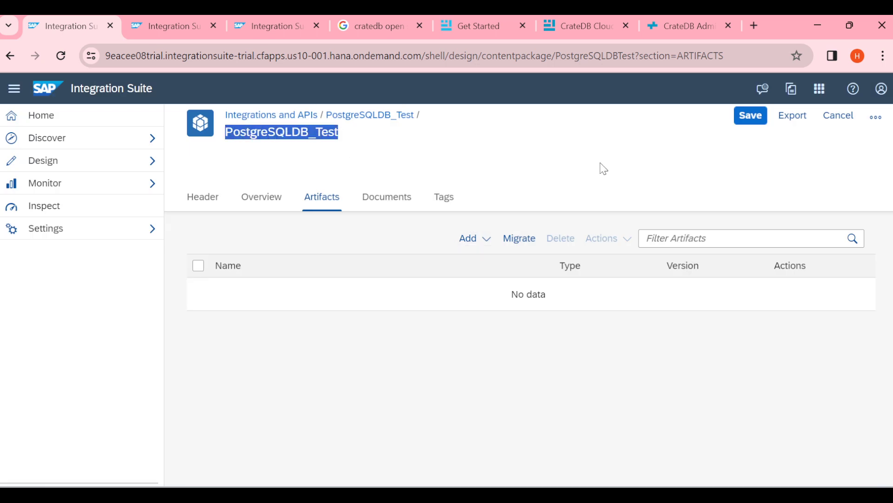
left_click(479, 238)
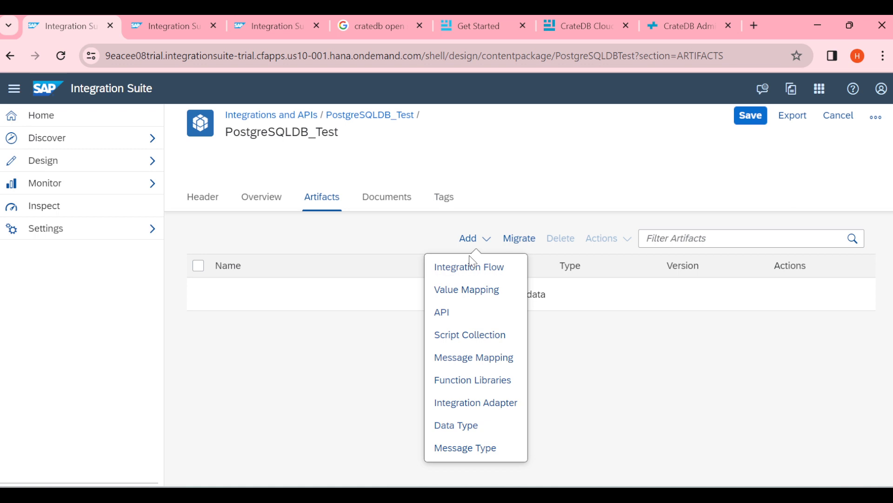
left_click(463, 268)
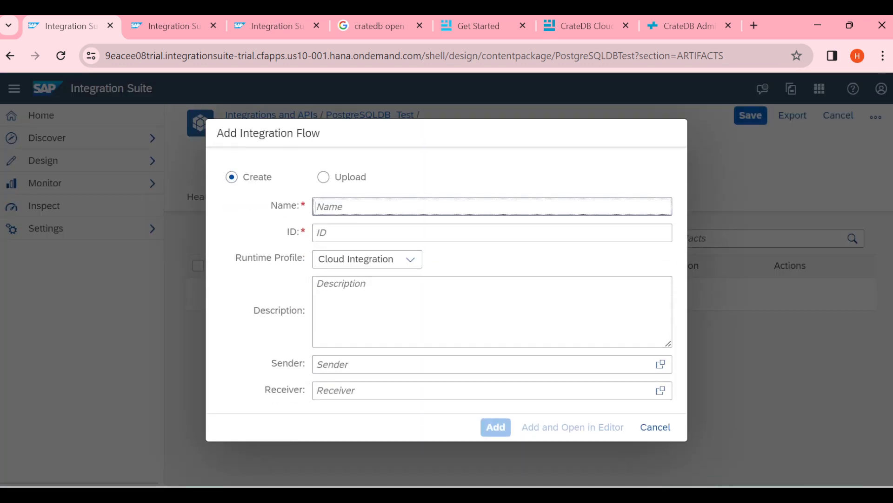
type("PostgreSQLDB_Test")
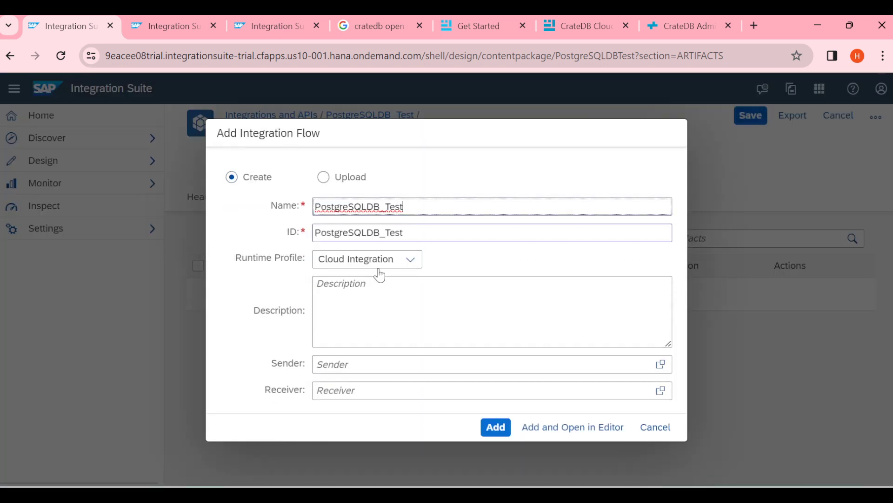
left_click(493, 425)
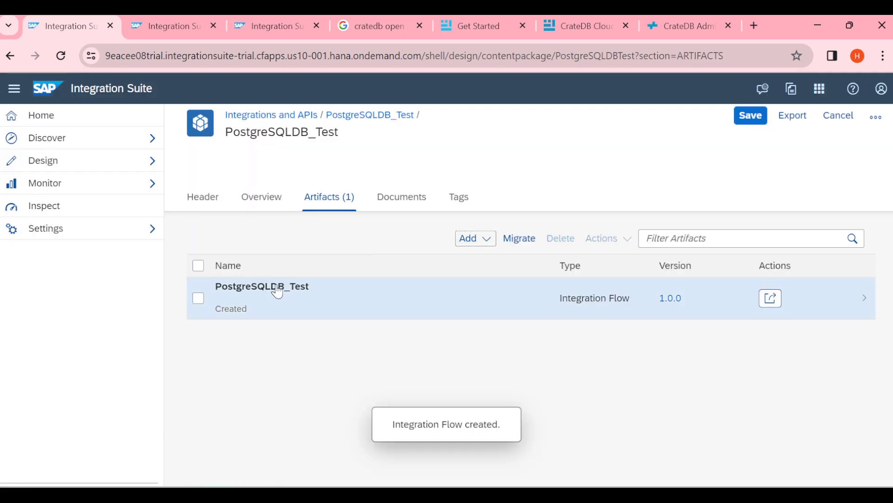
left_click(278, 292)
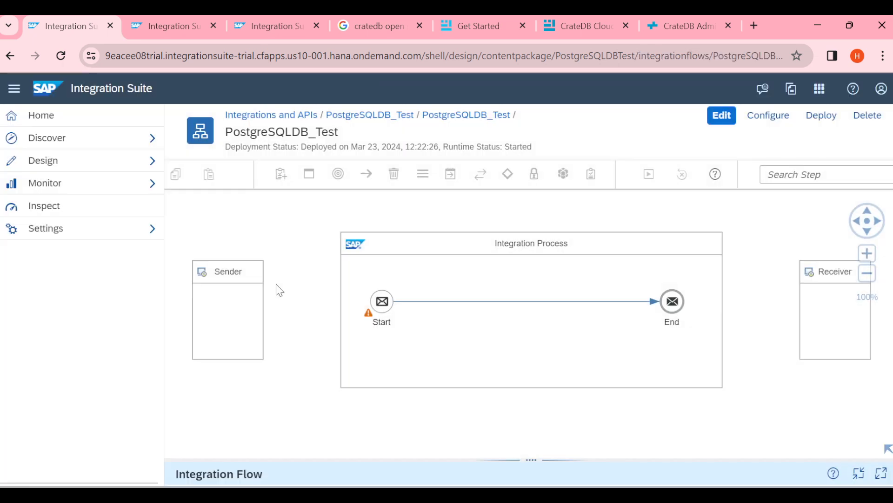
scroll(280, 290, "down", 2)
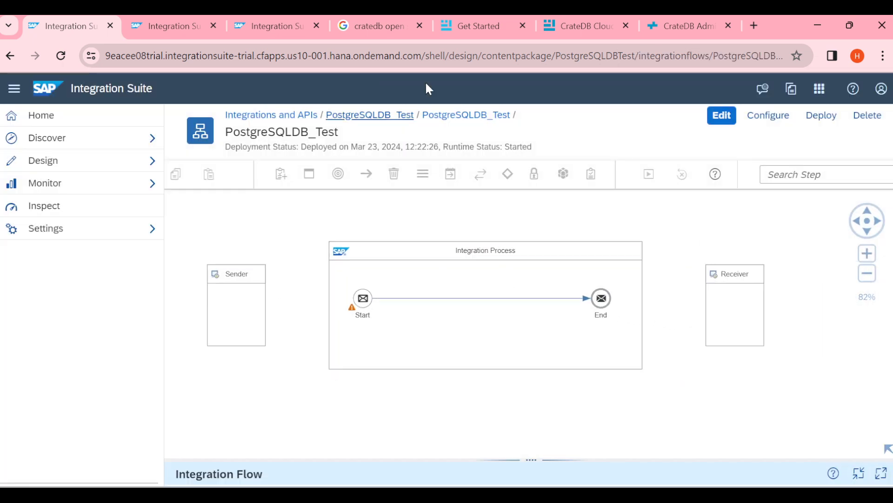
Close the cratedb Google search page, review the emprecord query in the CrateDB console and return to the integration flow
left_click(420, 26)
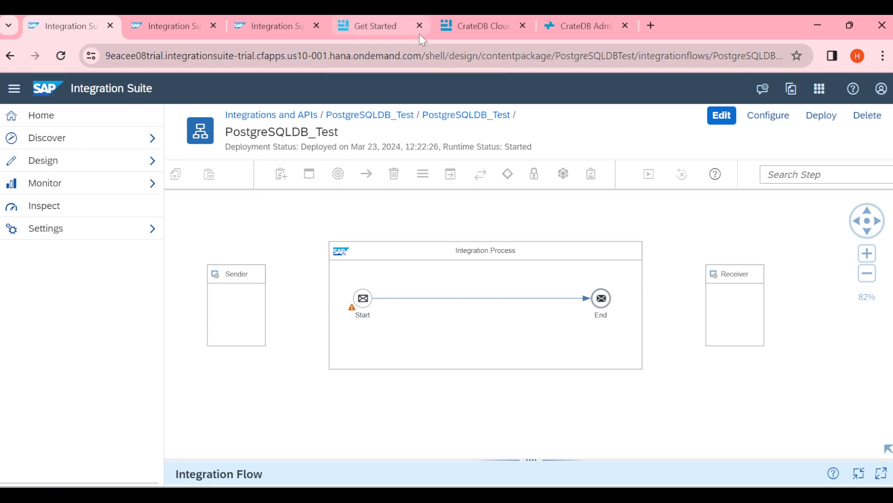
left_click(577, 26)
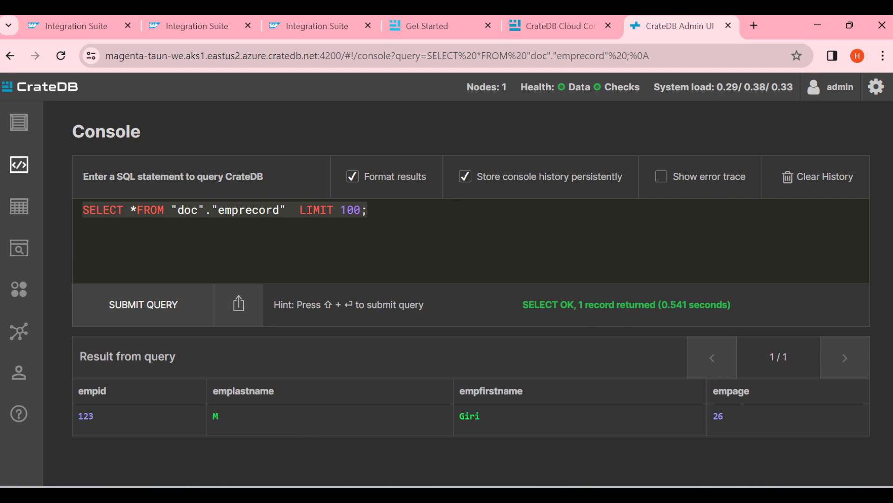
left_click(89, 33)
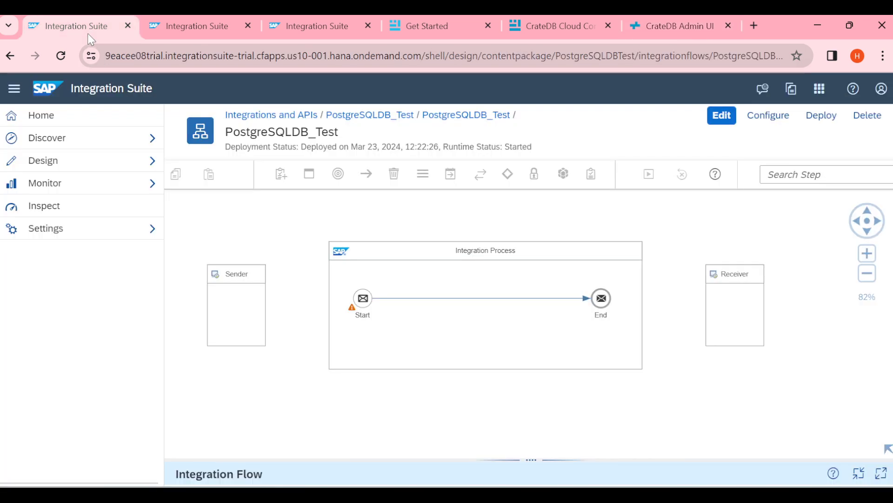
Put the integration flow into edit mode and move the Receiver below the Integration Process
left_click(394, 337)
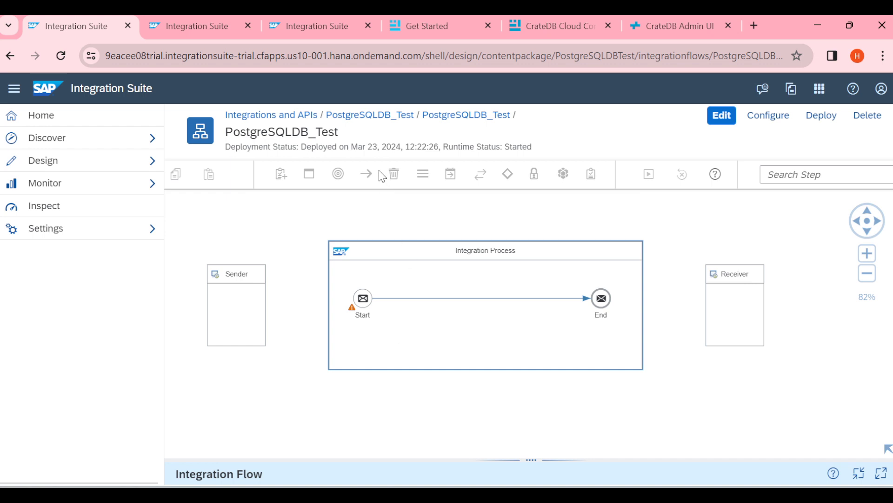
left_click(721, 116)
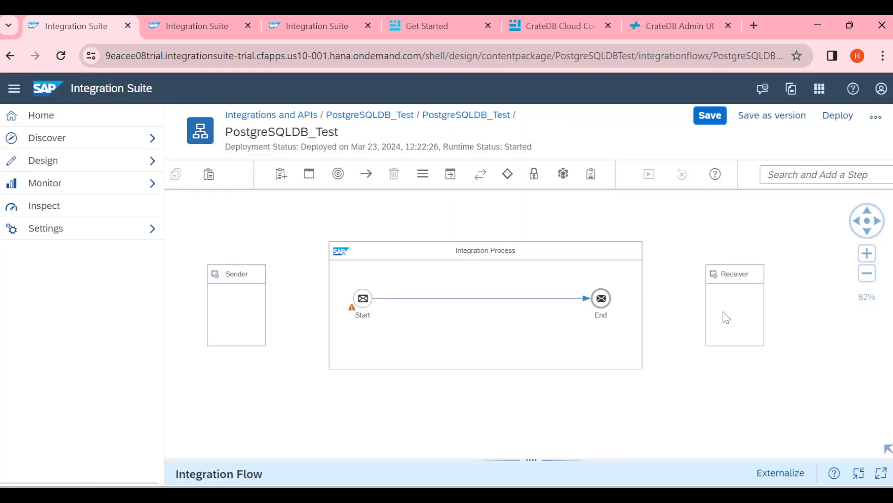
left_click_drag(724, 315, 473, 457)
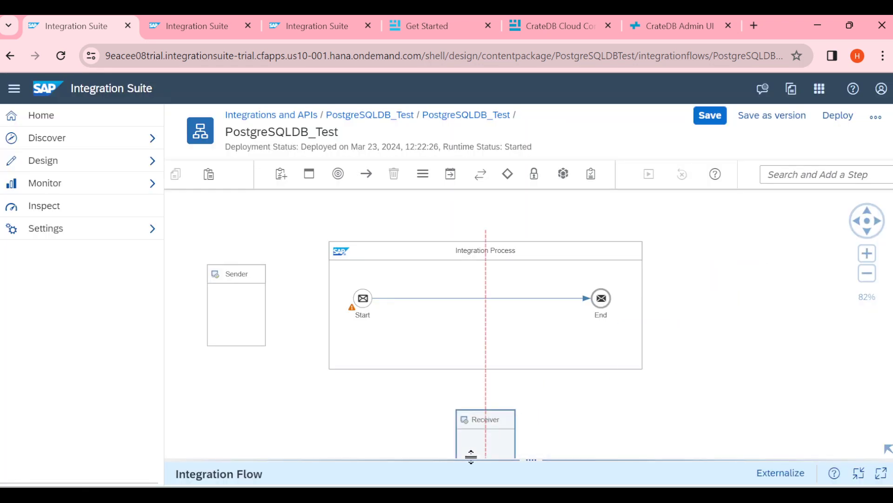
Delete the Start message event and place a Timer event at the beginning of the Integration Process
left_click(362, 298)
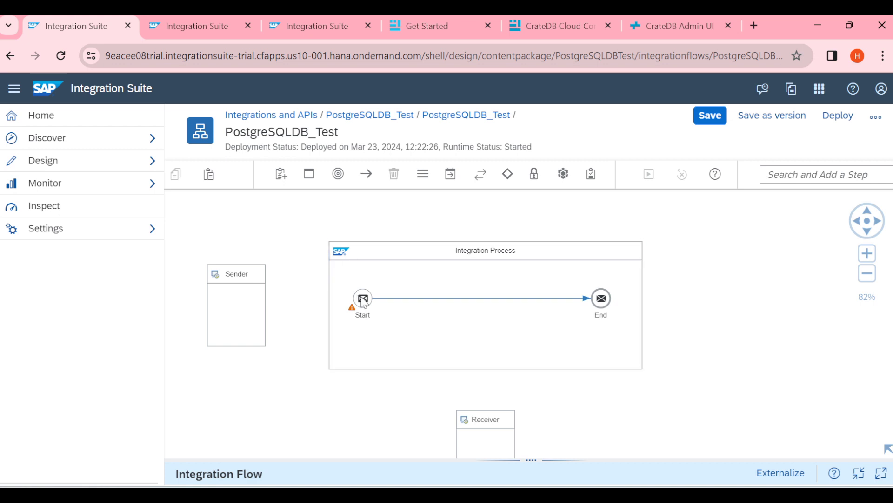
left_click(389, 357)
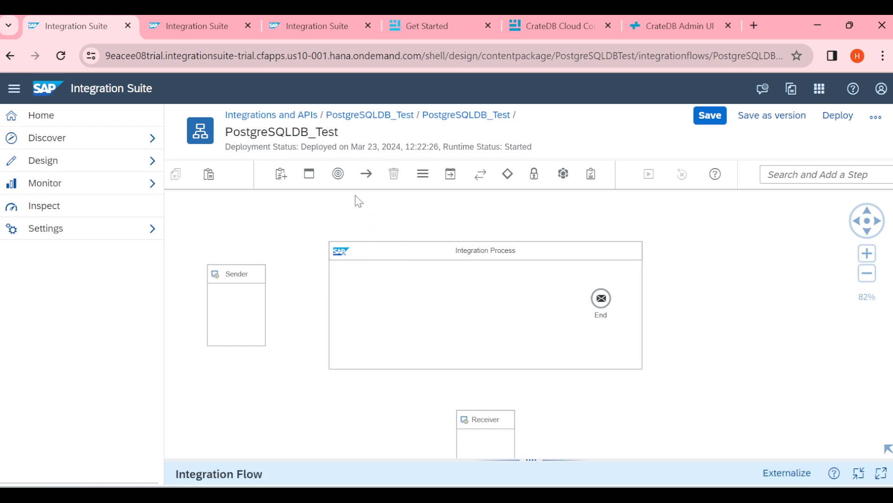
left_click(339, 173)
scroll(327, 387, "down", 1)
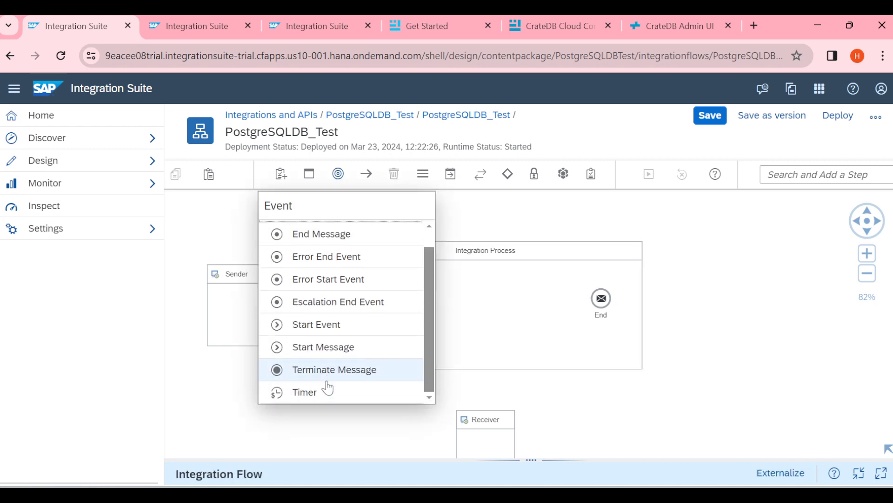
left_click(294, 397)
left_click(348, 312)
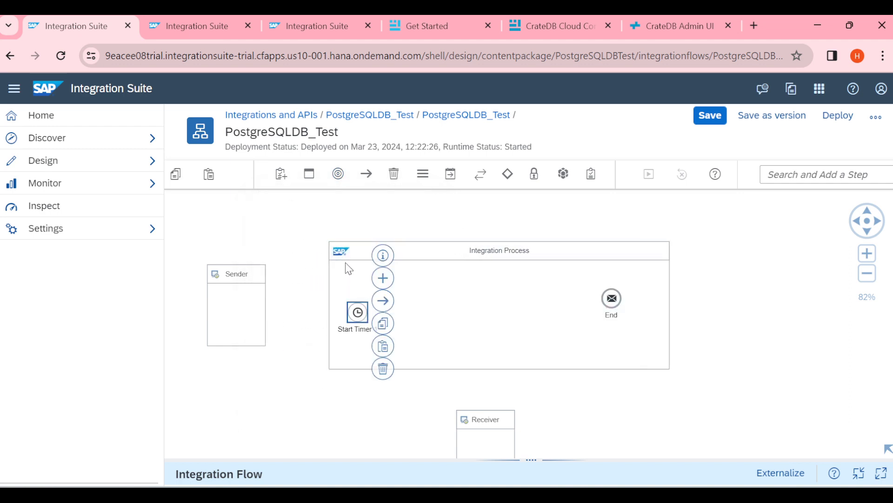
Widen the Integration Process toward the Sender and shift the timer event closer to its Sender-side edge
left_click(345, 253)
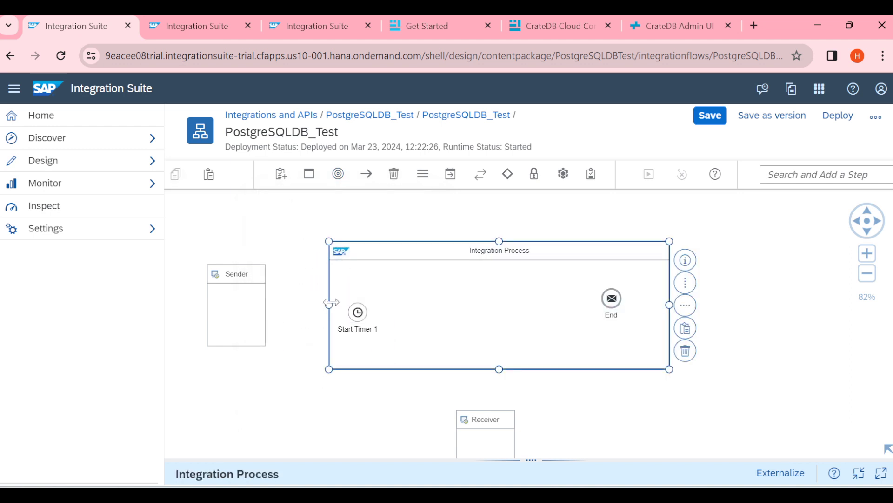
left_click_drag(329, 303, 281, 305)
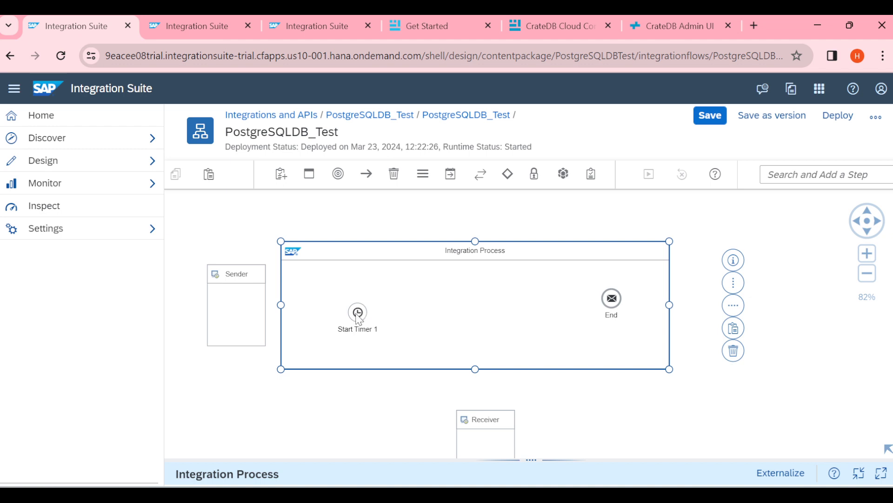
left_click_drag(358, 318, 318, 314)
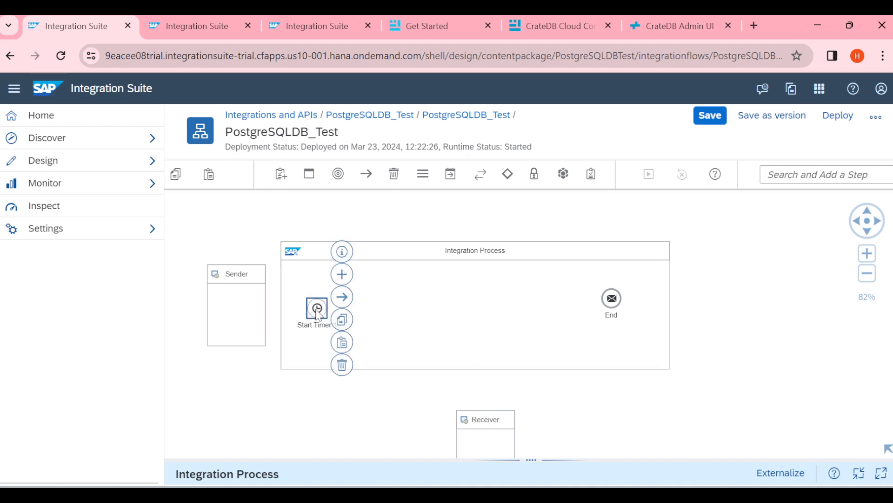
Place a Content Modifier beside the timer event and connect the timer to it
left_click(451, 178)
left_click(439, 232)
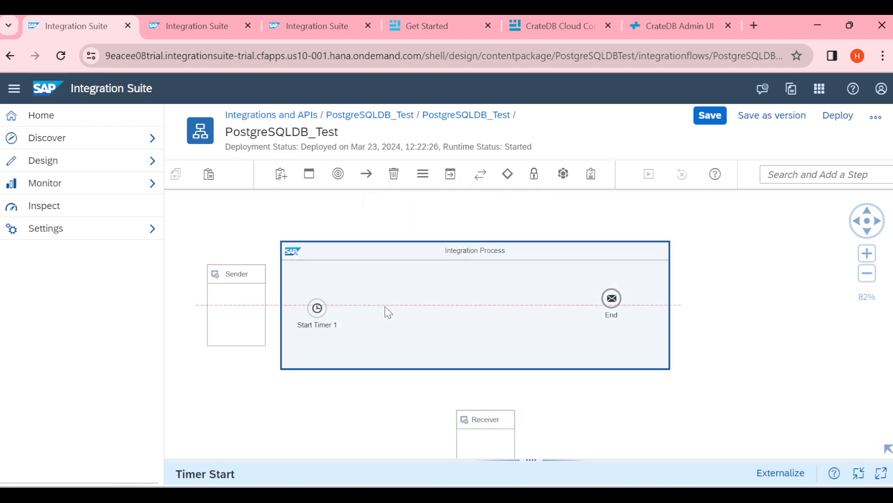
left_click(386, 307)
left_click(322, 308)
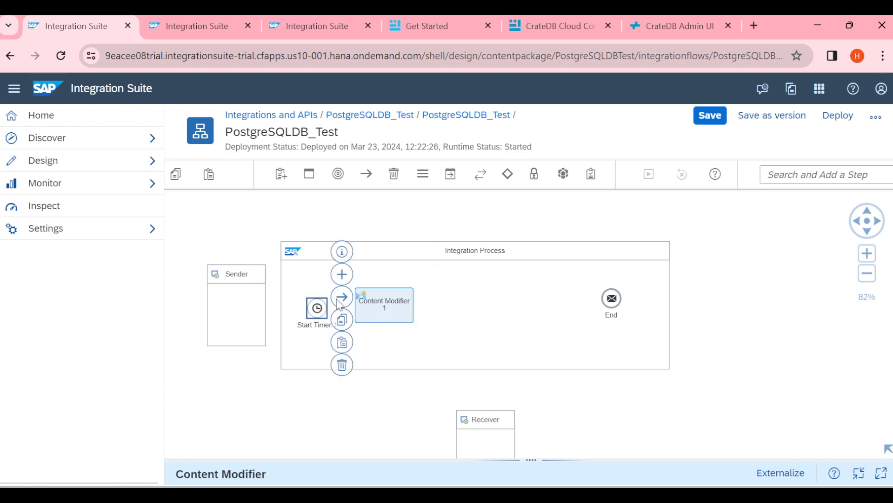
left_click_drag(341, 294, 369, 310)
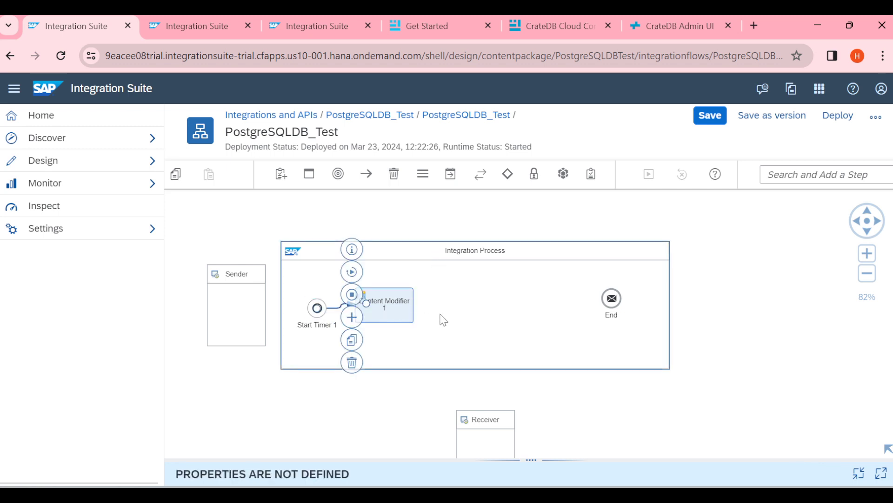
Place a Request Reply external call between the Content Modifier and the End event
left_click(480, 176)
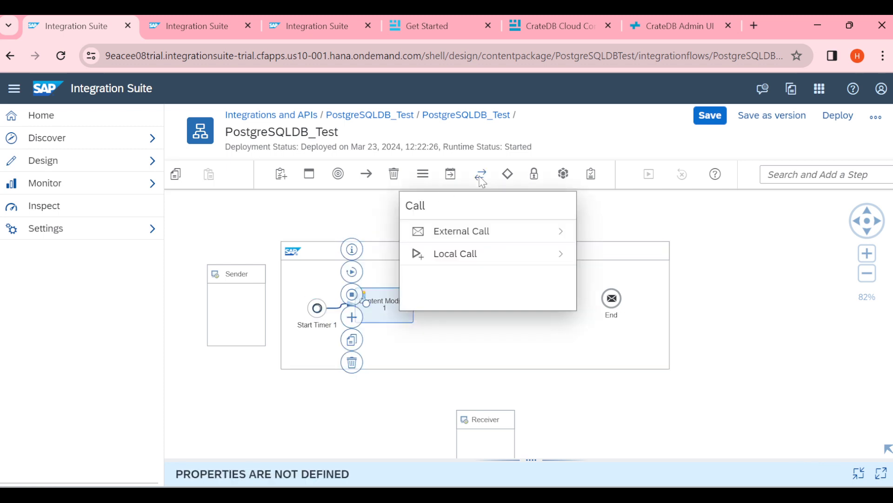
left_click(465, 232)
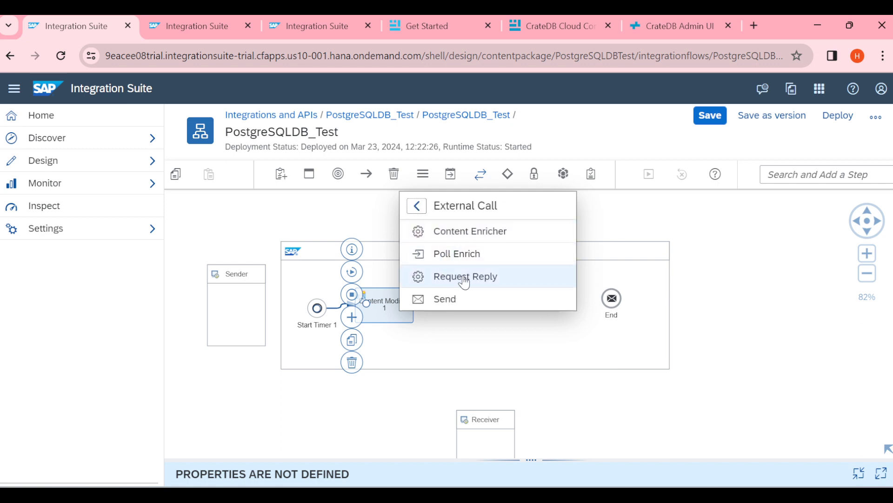
left_click(460, 276)
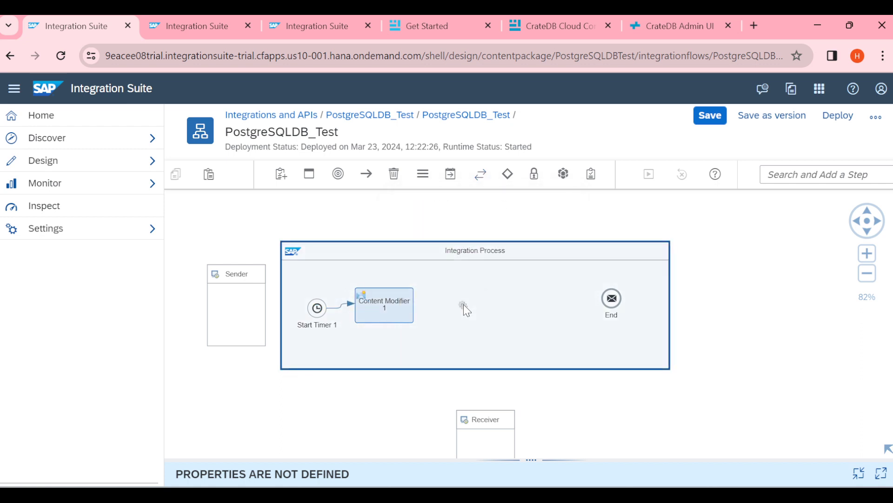
left_click(463, 303)
left_click(390, 295)
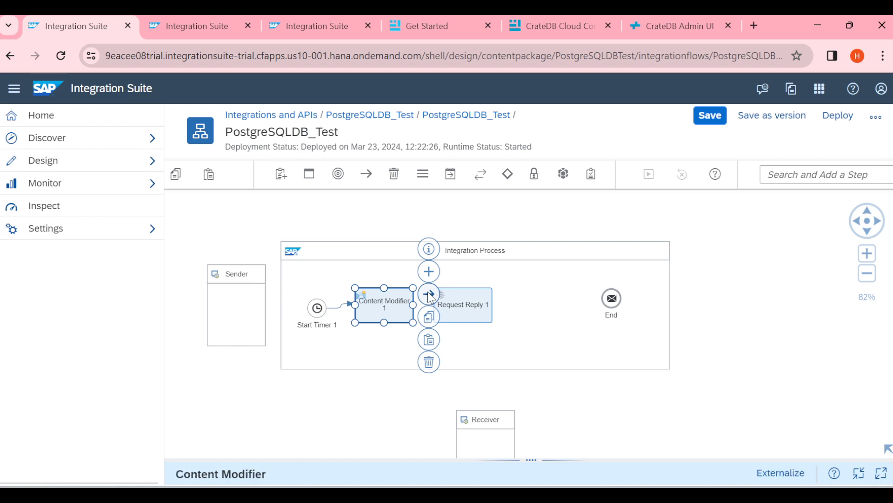
Connect the Content Modifier to Request Reply, and Request Reply to the Receiver with the JDBC adapter and to the End event
mouse_move(427, 294)
left_mouse_down()
mouse_move(471, 308)
mouse_move(477, 430)
left_mouse_up()
left_click(473, 308)
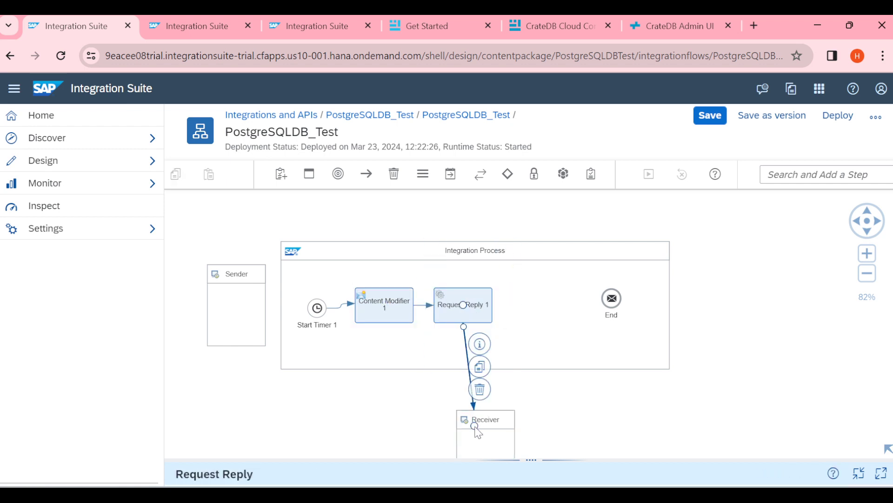
scroll(441, 355, "down", 5)
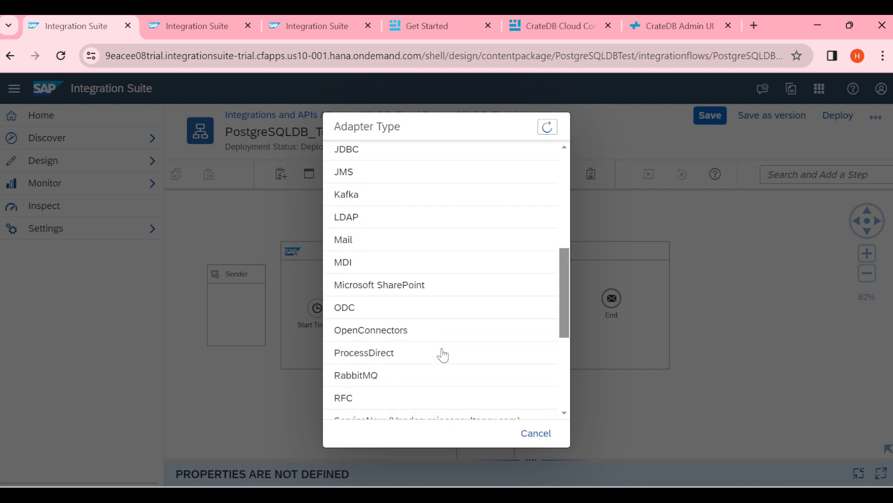
scroll(430, 280, "down", 4)
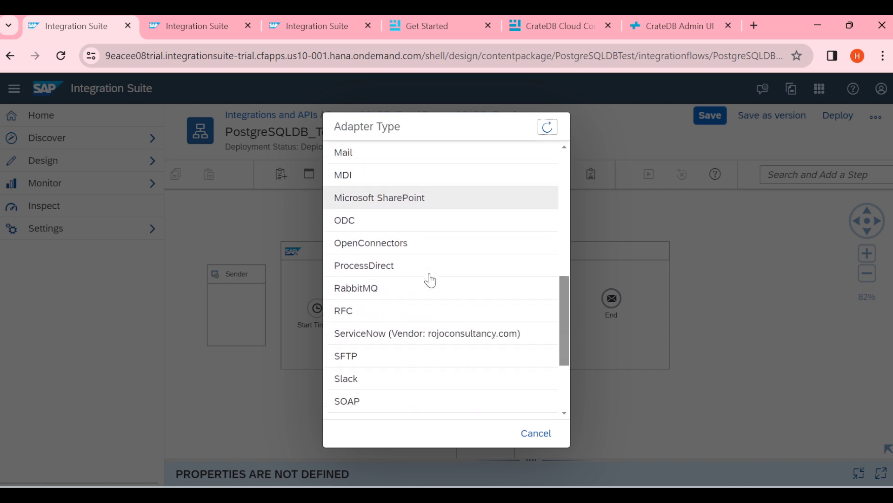
scroll(430, 280, "down", 1)
scroll(431, 280, "up", 7)
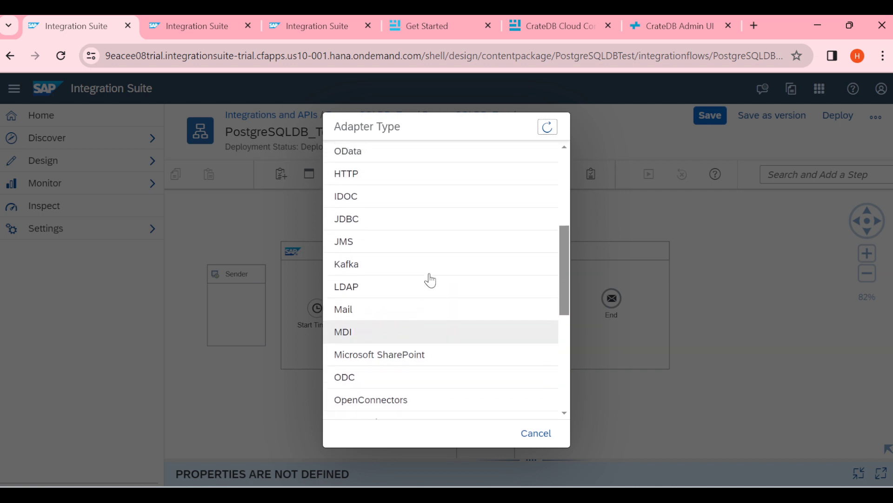
left_click(368, 247)
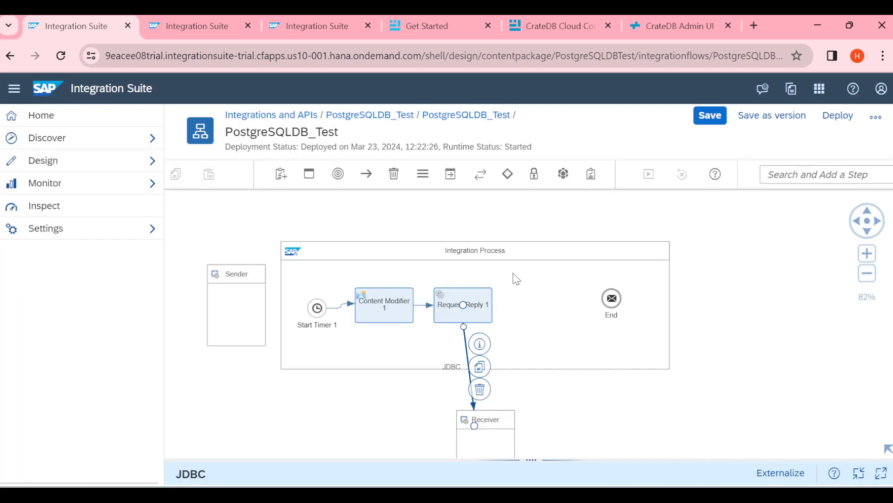
left_click(484, 298)
left_click_drag(512, 298, 611, 303)
Set the Content Modifier's message body to the console query: SELECT *FROM "doc"."emprecord" limit 100;
left_click(393, 298)
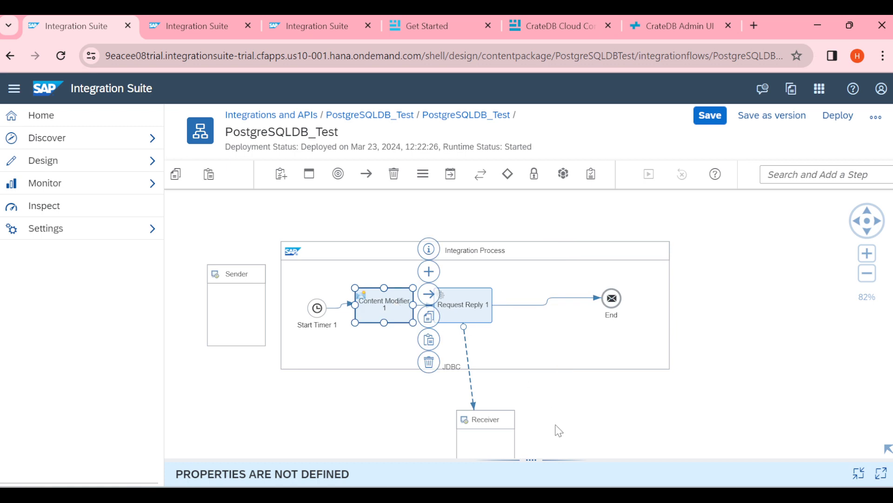
left_click_drag(526, 459, 527, 259)
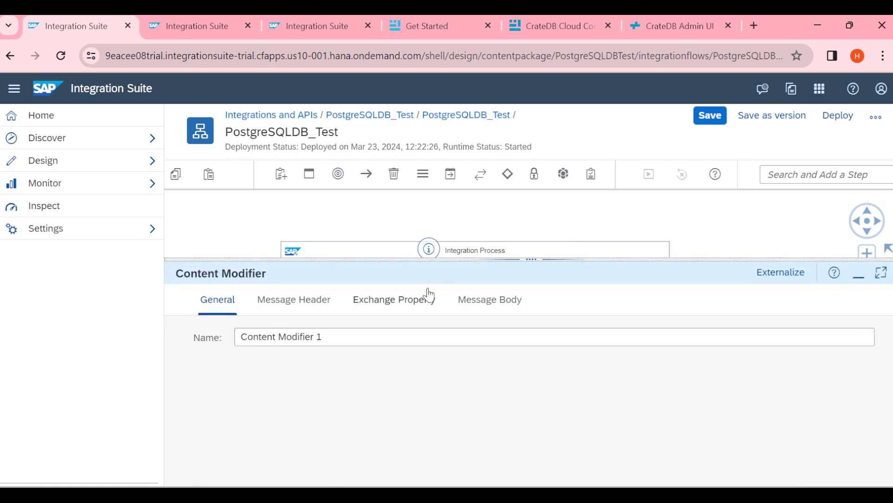
left_click(490, 299)
key("alt+Tab")
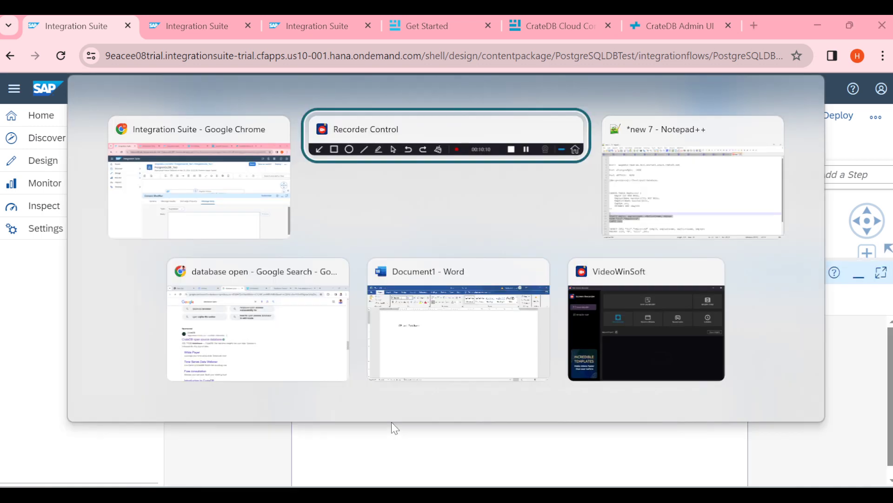
key("Tab")
key("alt+Tab")
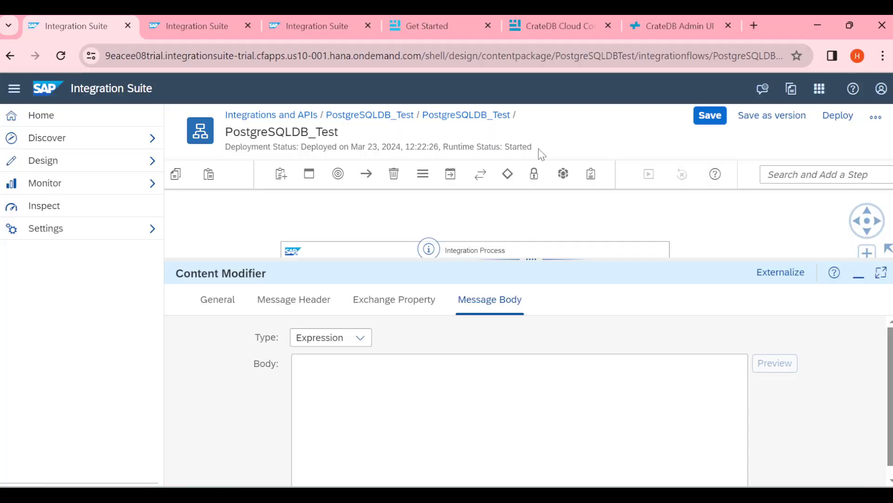
left_click(662, 29)
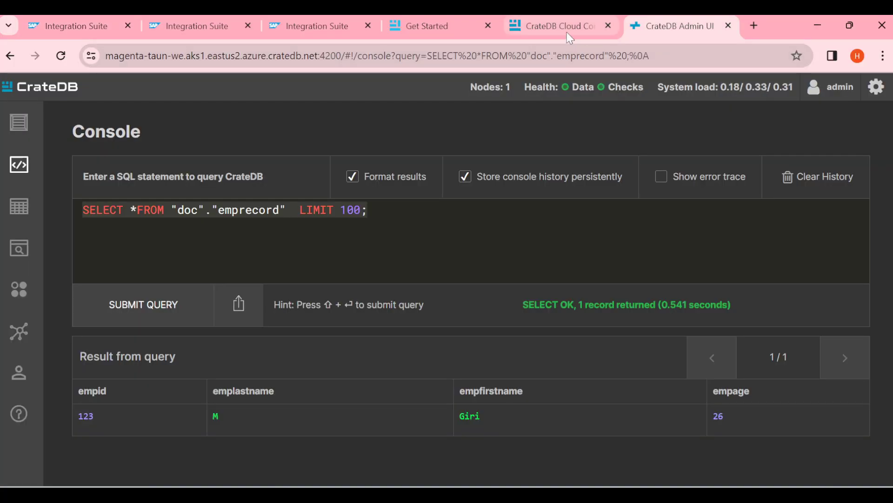
left_click_drag(370, 212, 81, 210)
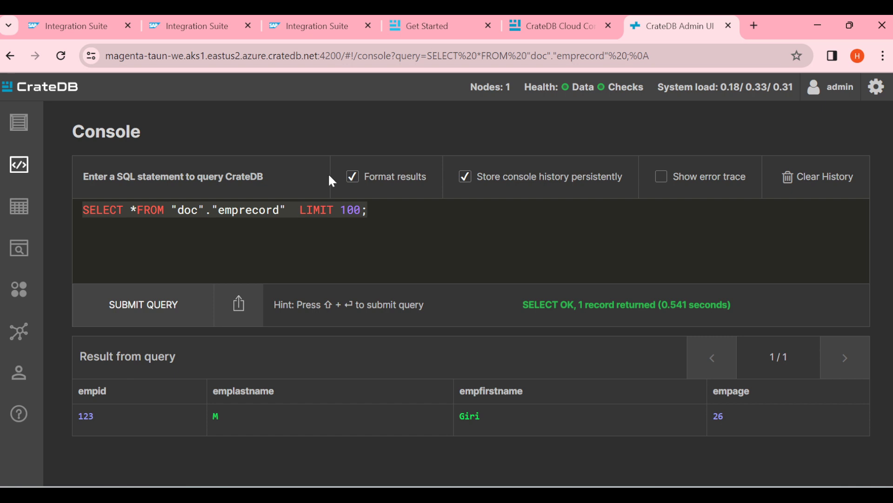
left_click(194, 27)
left_click(90, 25)
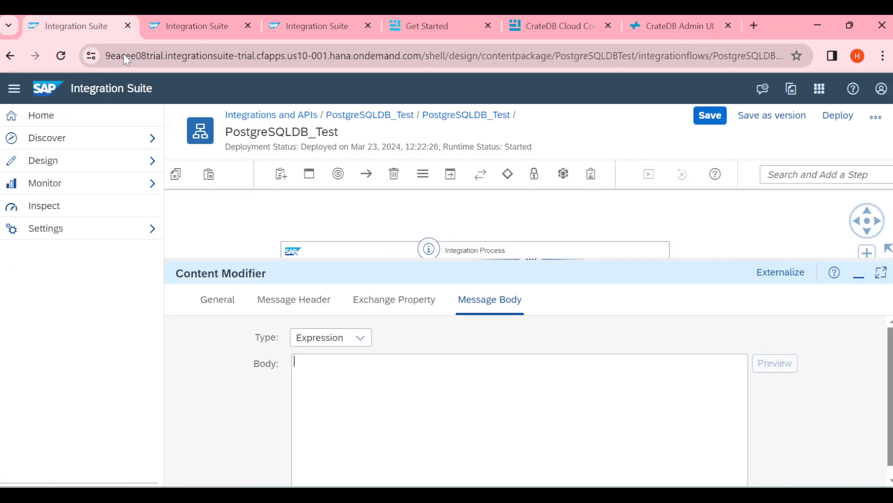
type("SELECT *FROM \"doc\".\"emprecord\"  limit 100;")
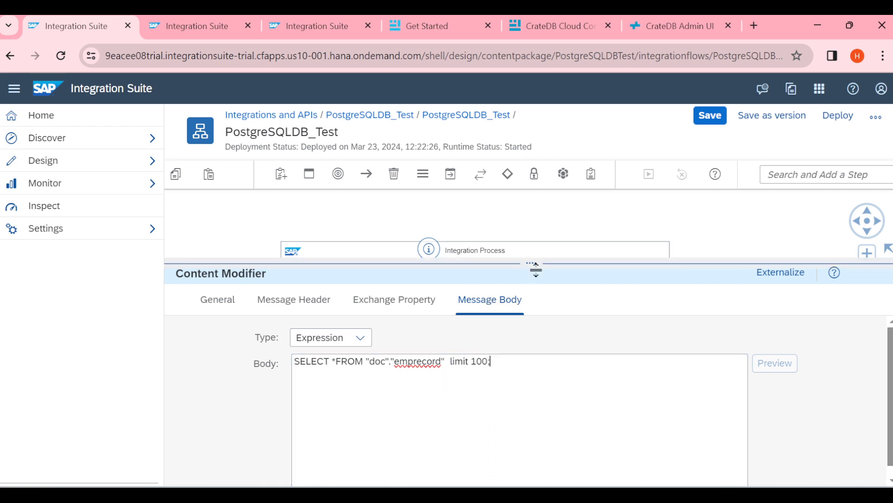
Open the connection settings of the JDBC channel from Request Reply to the Receiver
left_click_drag(535, 262, 527, 373)
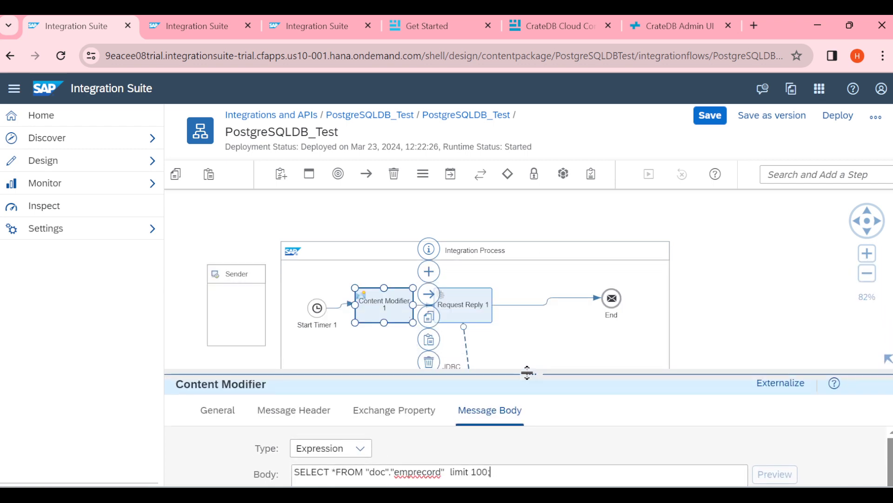
left_click(469, 350)
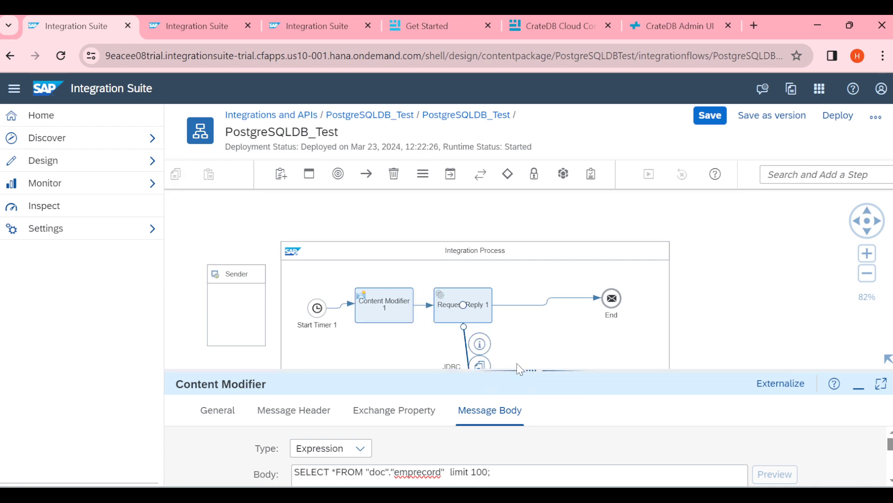
left_click_drag(529, 365, 530, 279)
left_click(297, 319)
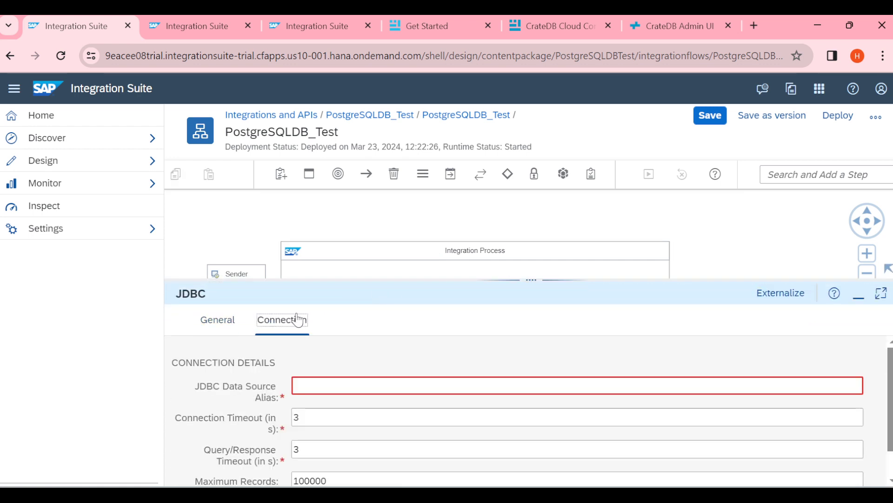
left_click(325, 386)
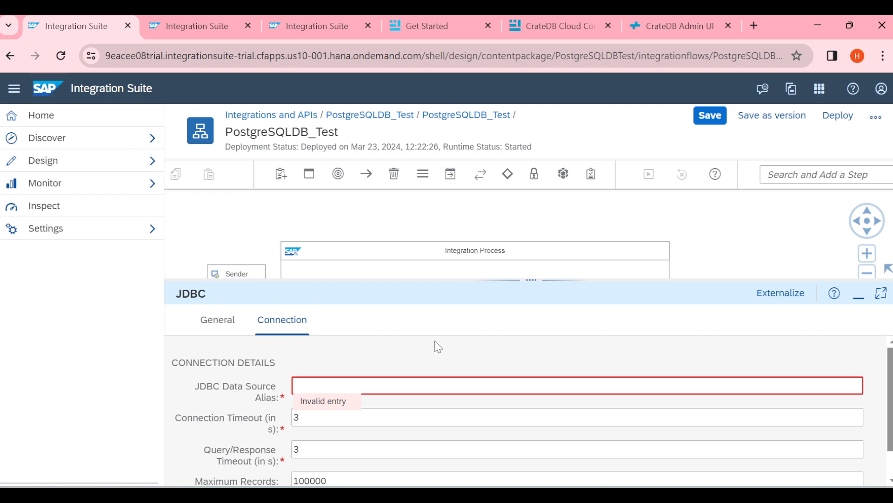
left_click_drag(533, 282, 530, 368)
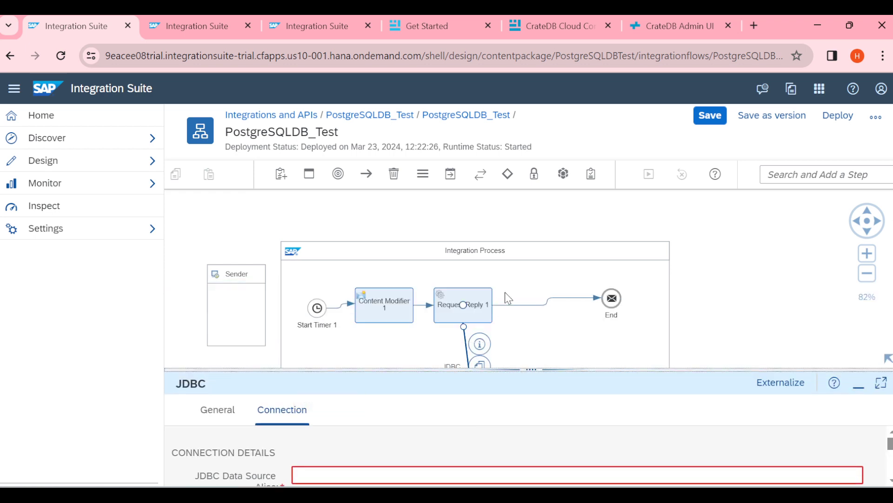
Collapse the side navigation to widen the editor and save the PostgreSQLDB_Test integration flow
left_click(14, 88)
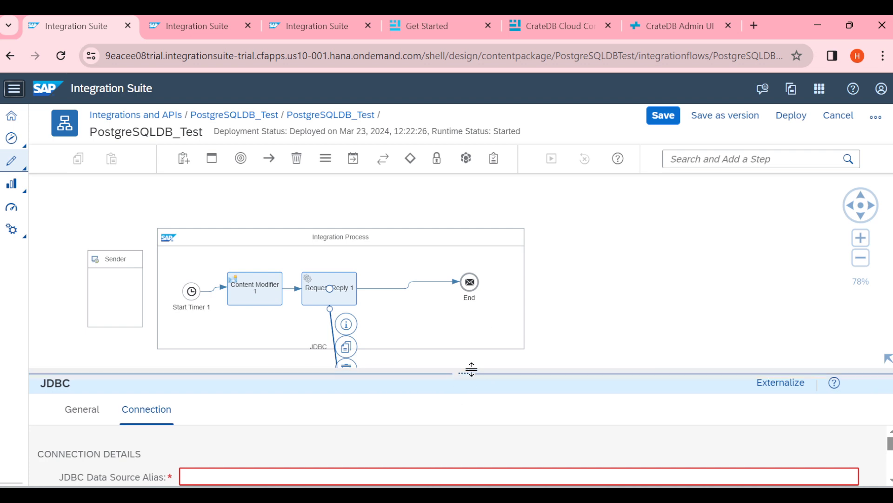
left_click_drag(470, 369, 459, 186)
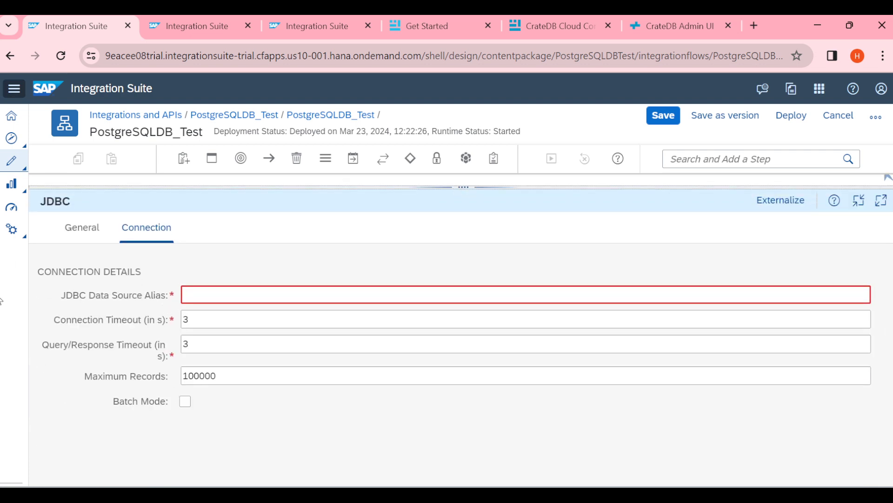
left_click_drag(421, 191, 441, 343)
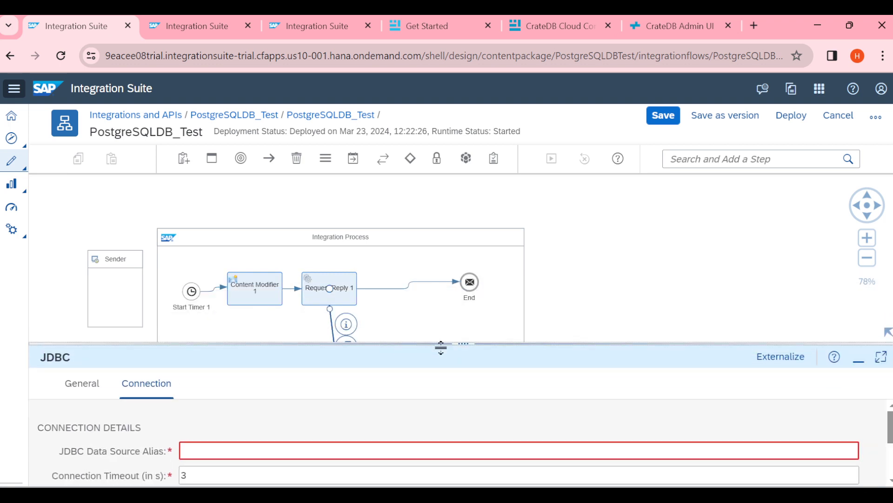
left_click(666, 119)
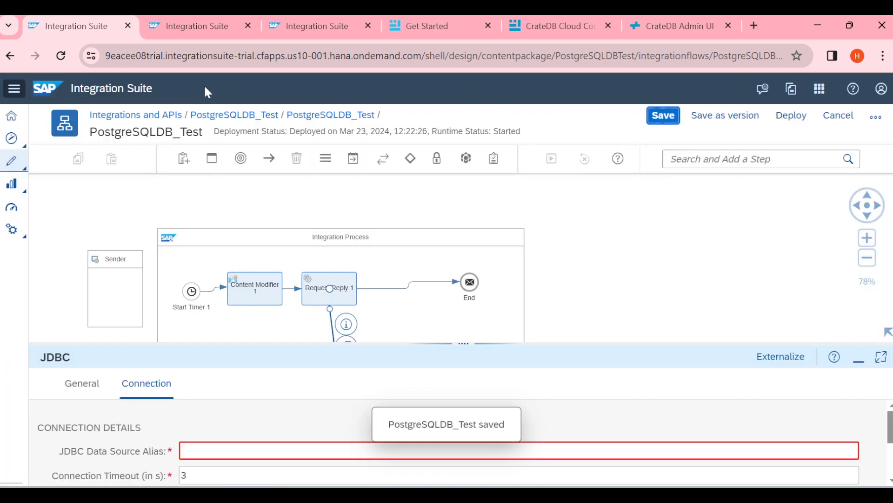
In the second Integration Suite session, open JDBC Material from the monitoring overview for Integrations and APIs
left_click(196, 34)
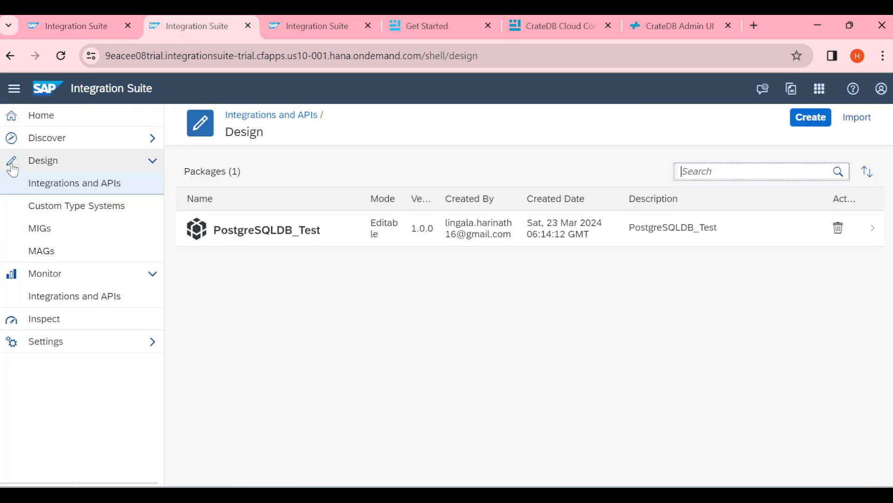
left_click(149, 164)
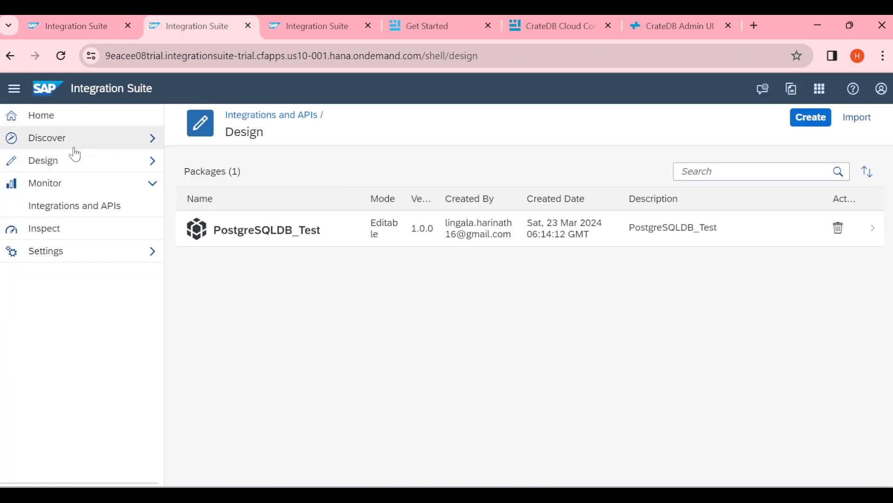
left_click(151, 185)
left_click(151, 185)
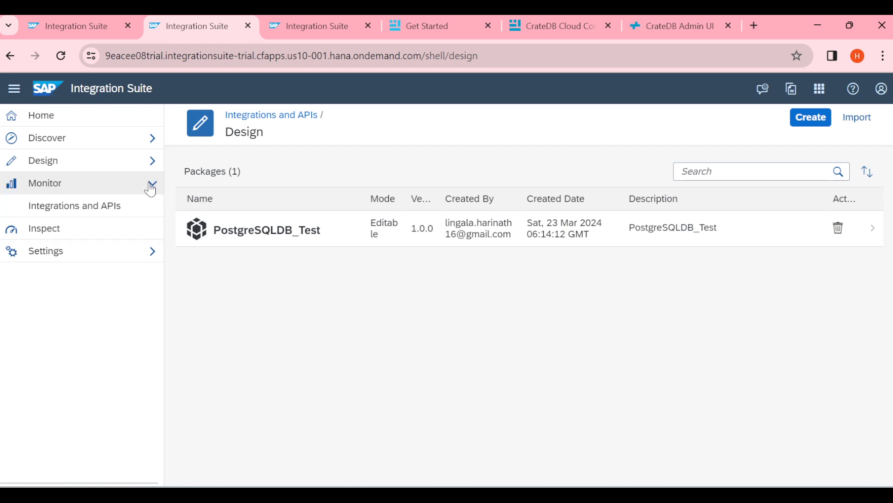
left_click(100, 207)
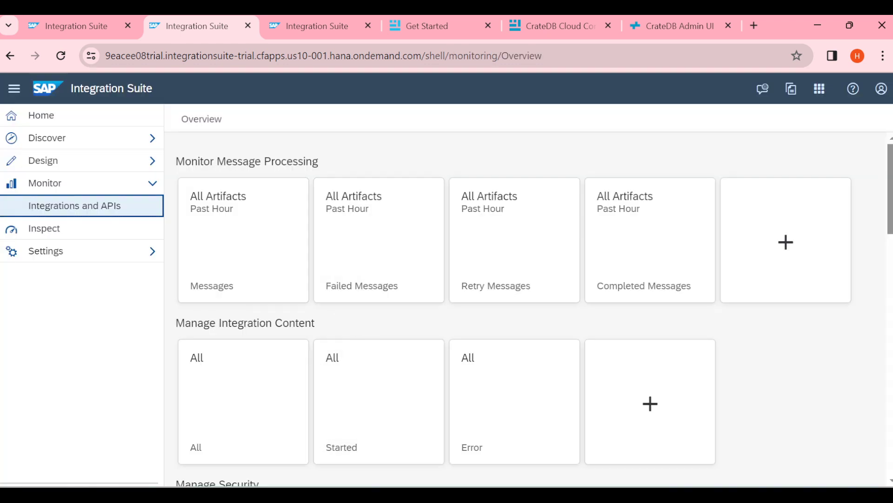
scroll(325, 375, "down", 6)
scroll(325, 375, "down", 2)
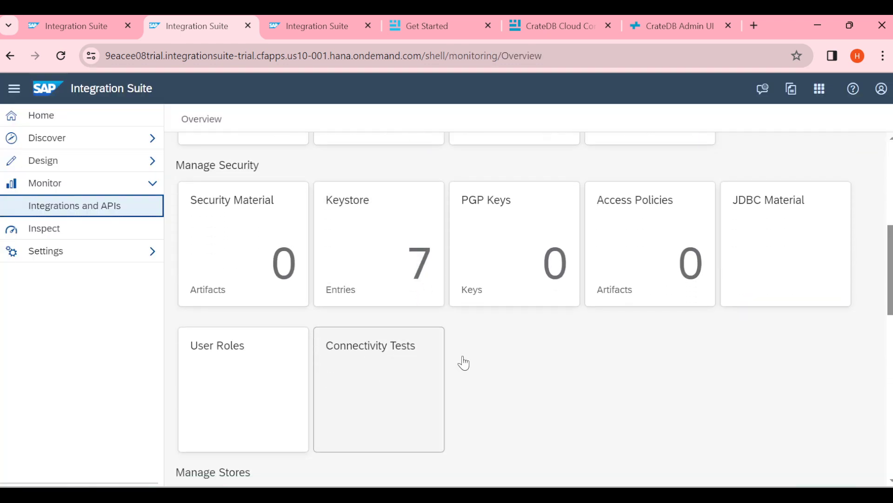
left_click(797, 268)
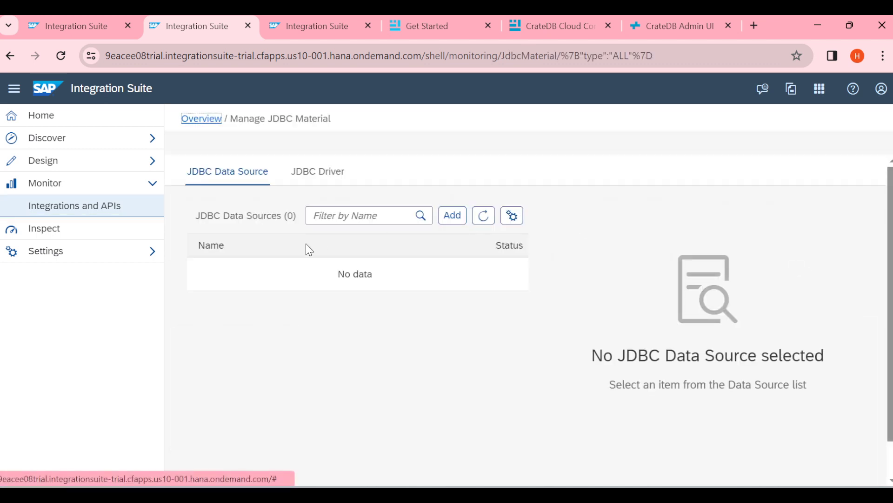
Start a new JDBC data source and name it PostgresDB
left_click(452, 216)
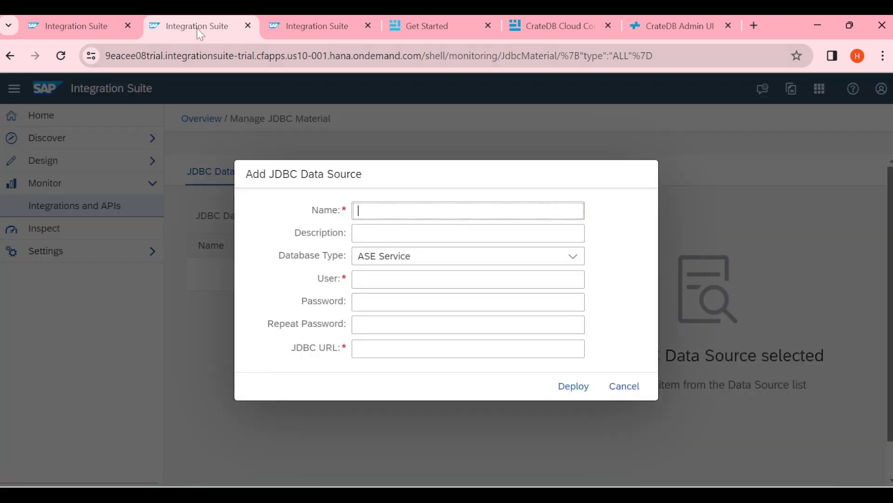
left_click(88, 29)
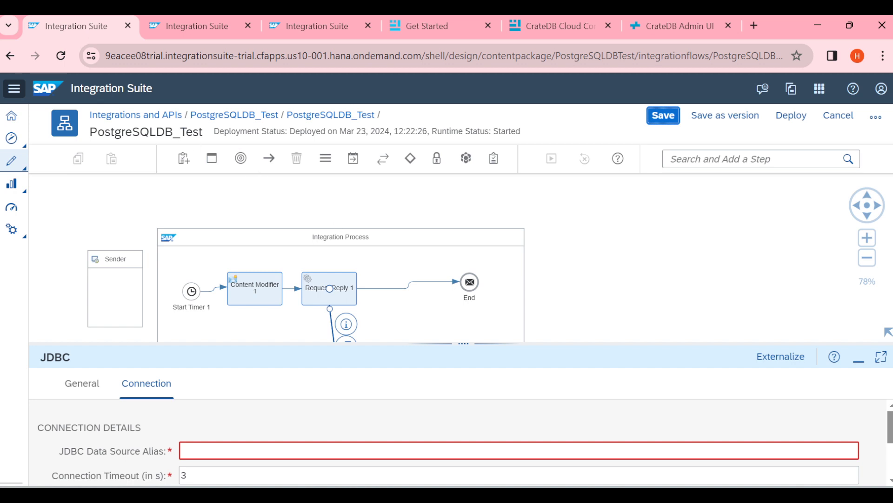
left_click_drag(90, 132, 173, 132)
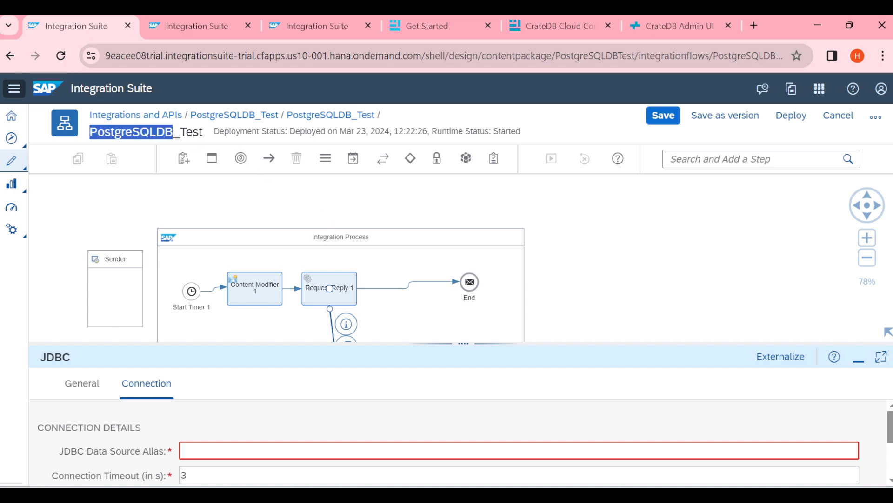
key("ctrl+c")
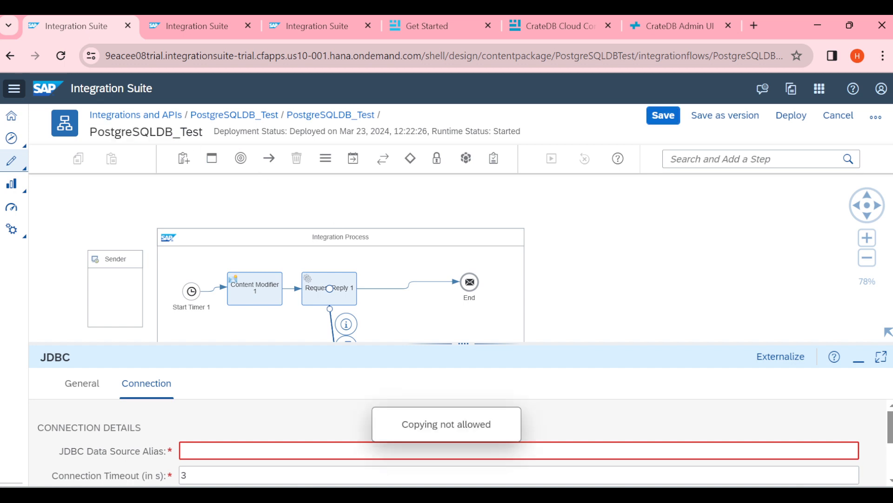
left_click(190, 28)
type("P")
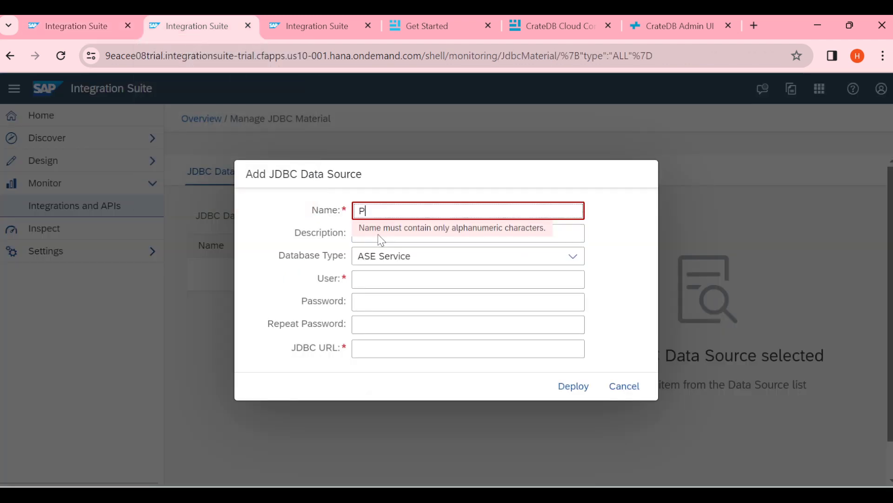
type("ostgresDB")
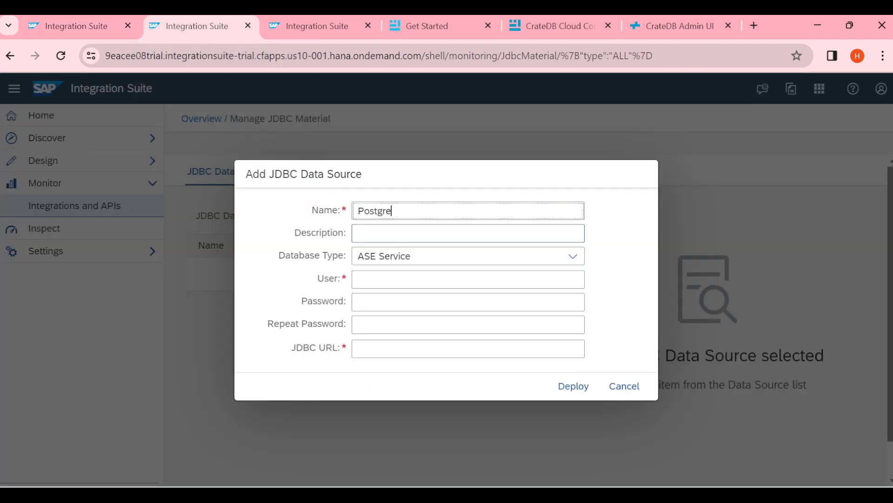
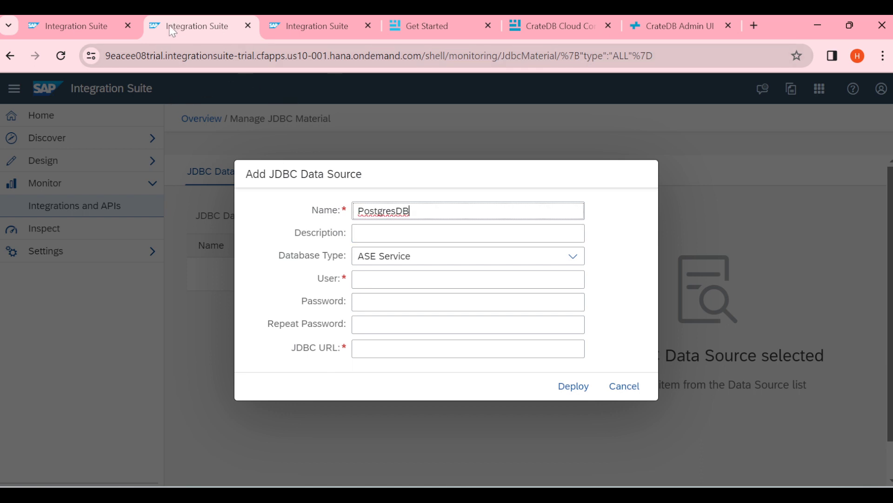
left_click(99, 20)
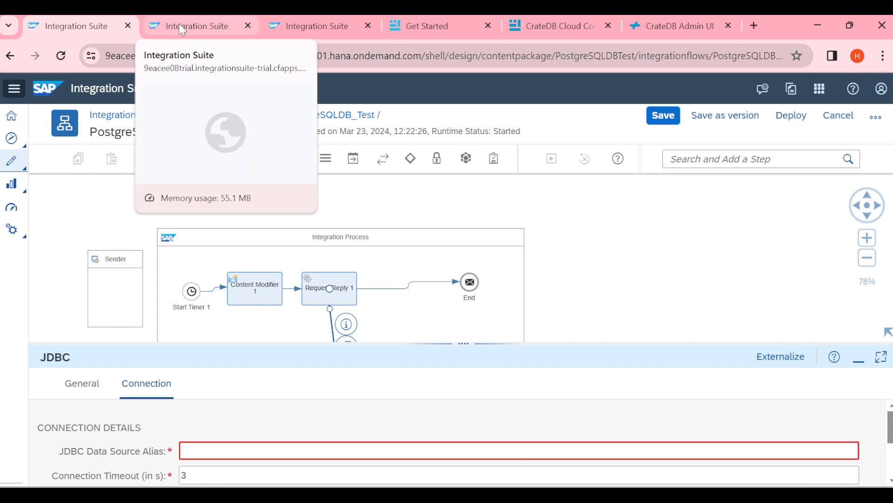
left_click(182, 28)
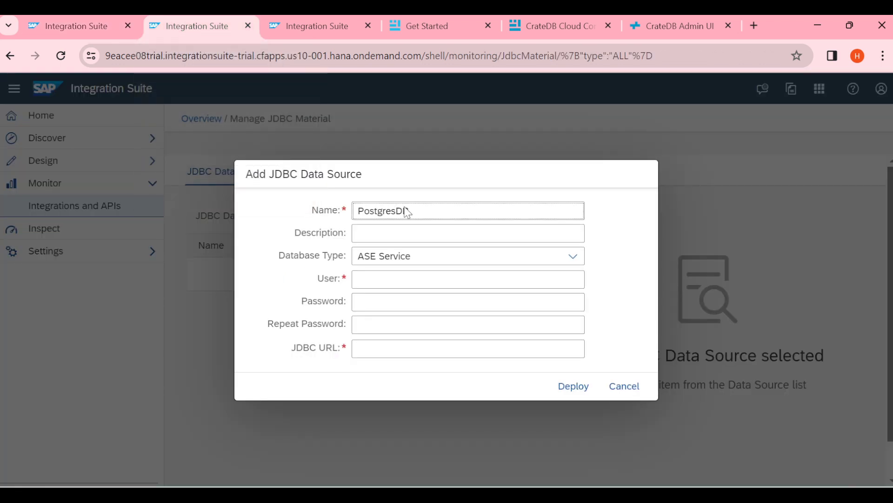
Set the new data source's database type to PostgreSQL (Cloud)
left_click(419, 260)
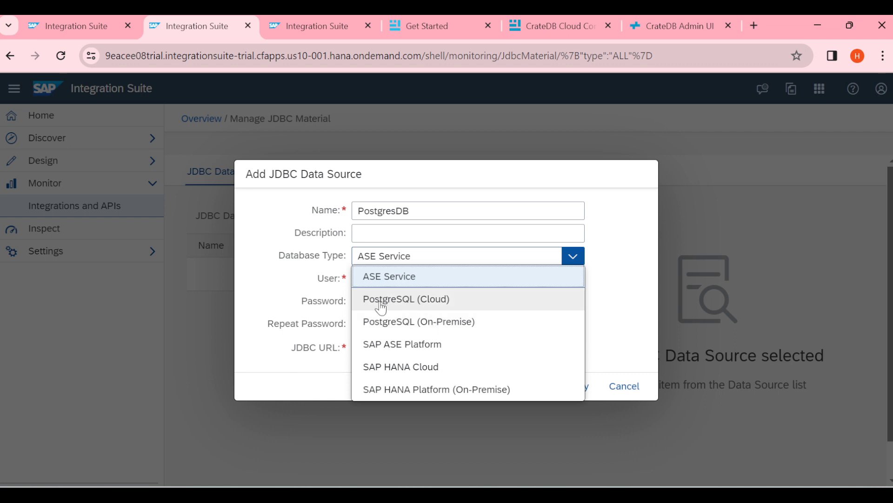
left_click(427, 304)
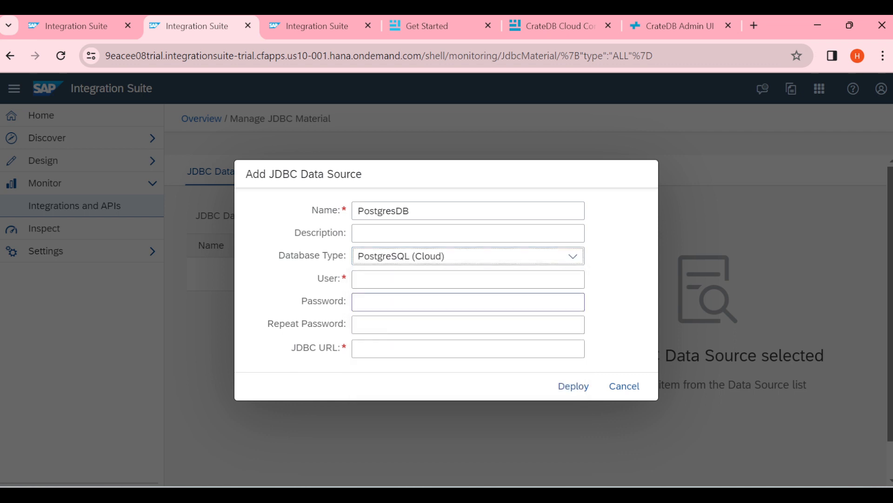
left_click(359, 279)
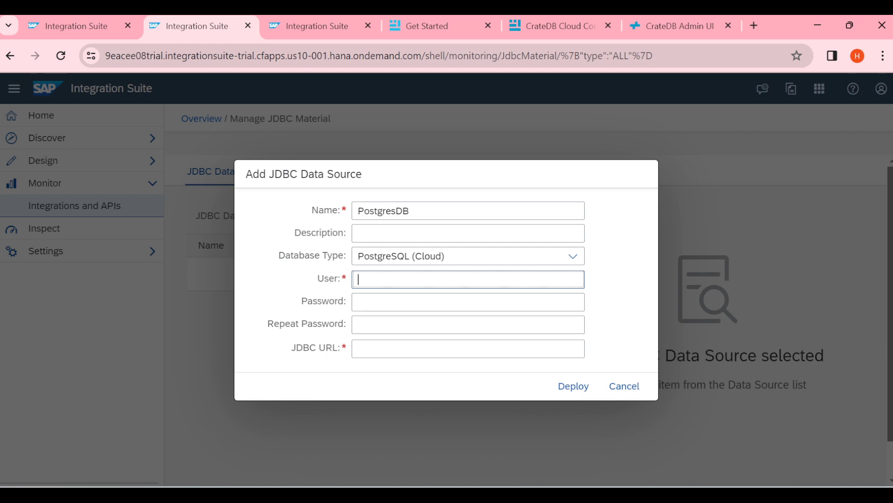
left_click(360, 301)
Copy the user name admin from the Notepad++ notes into the data source's User field
left_click(359, 279)
key("alt+Tab")
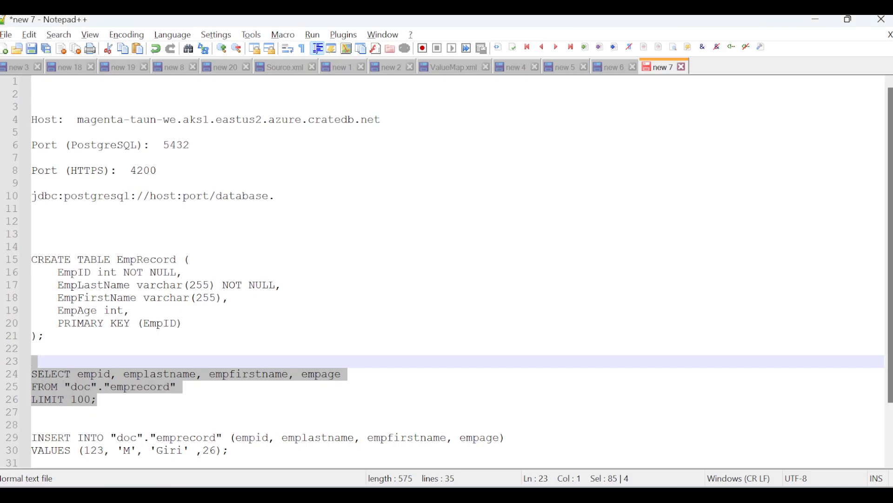
scroll(446, 269, "down", 2)
left_click(90, 424)
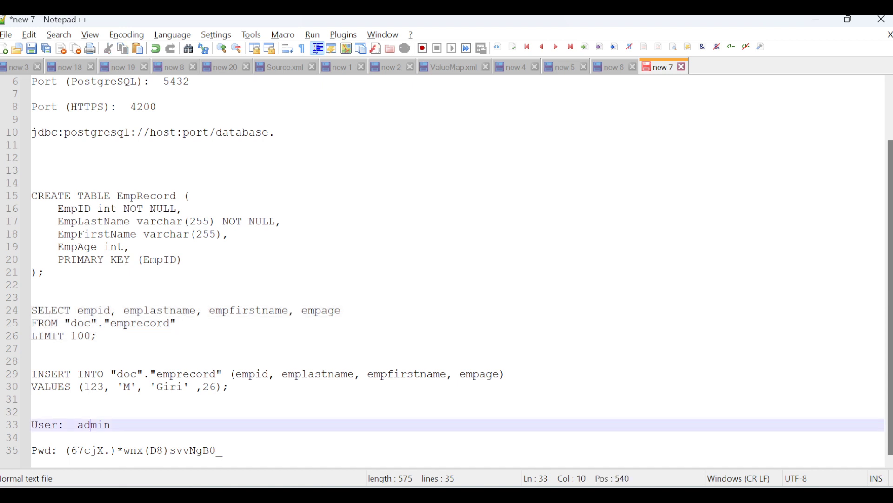
triple_click(95, 425)
double_click(95, 425)
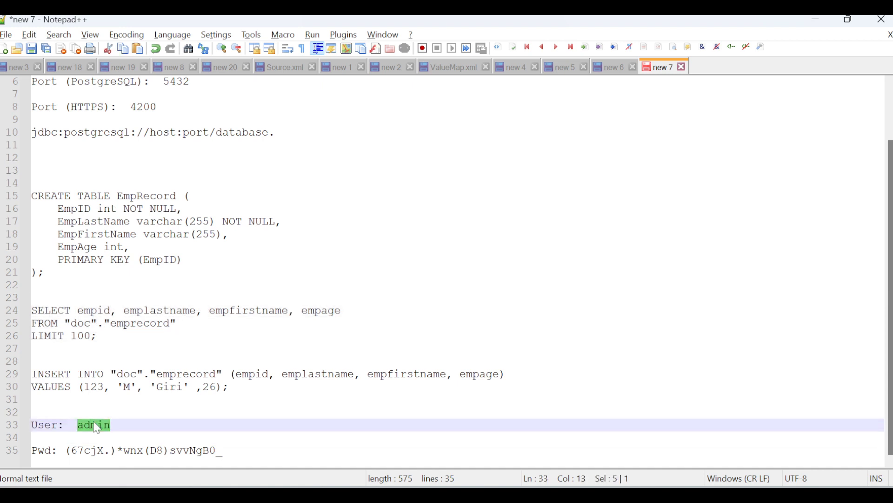
key("ctrl+c")
key("alt+Tab")
key("ctrl+v")
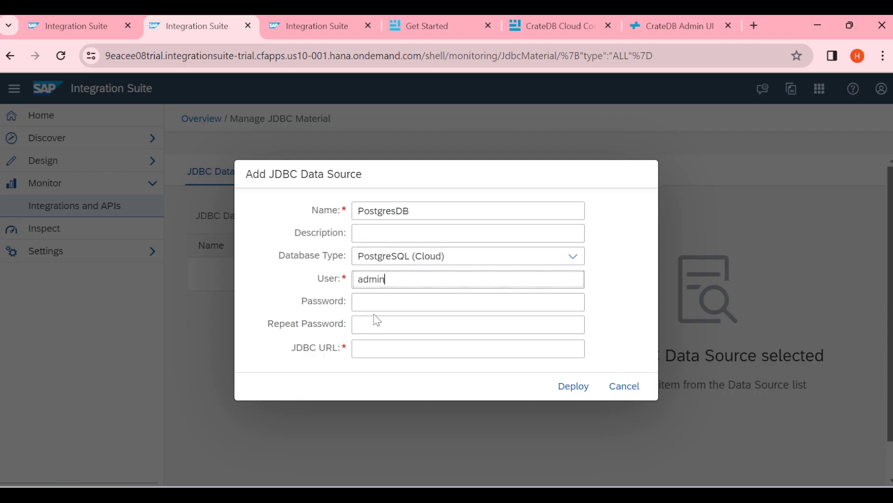
Fill in the data source's Password and Repeat Password fields with the account password
key("alt+Tab")
key("alt+Tab")
left_click(603, 495)
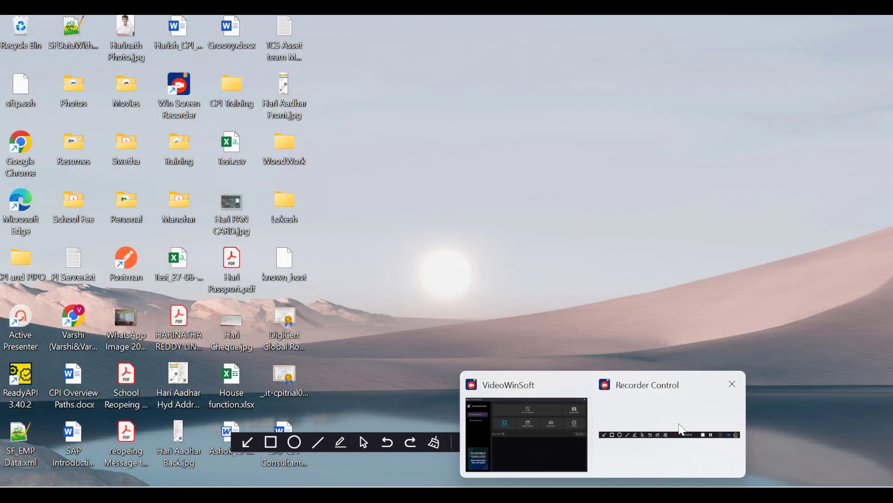
left_click(679, 426)
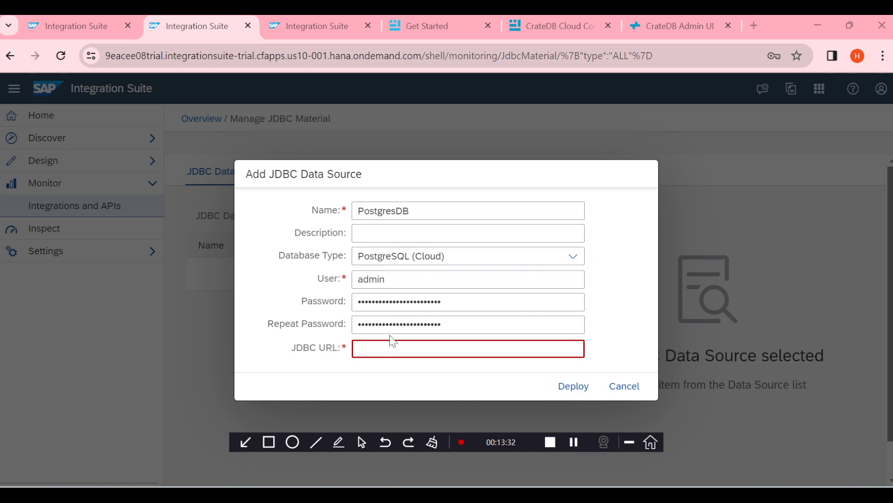
In the Notepad++ notes, replace the host placeholder of the JDBC URL with magenta-taun-we.aks1.eastus2.azure.cratedb.net
left_click(393, 349)
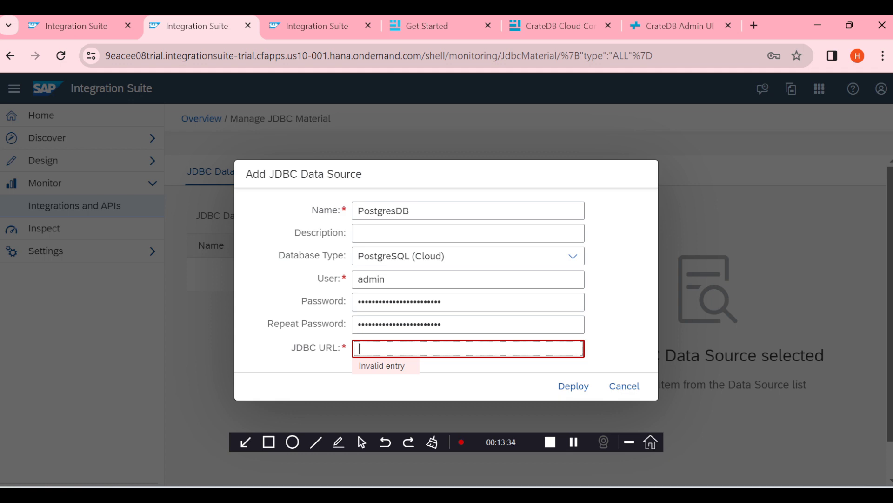
key("alt+Tab")
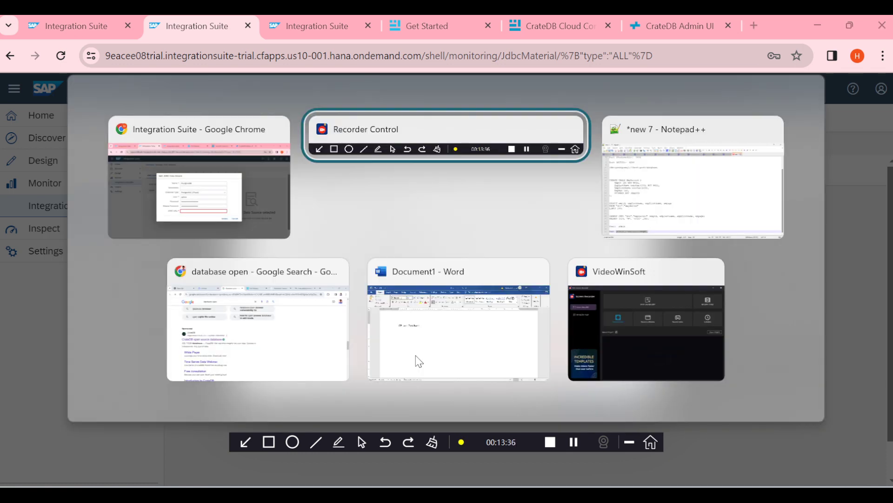
key("alt+Tab")
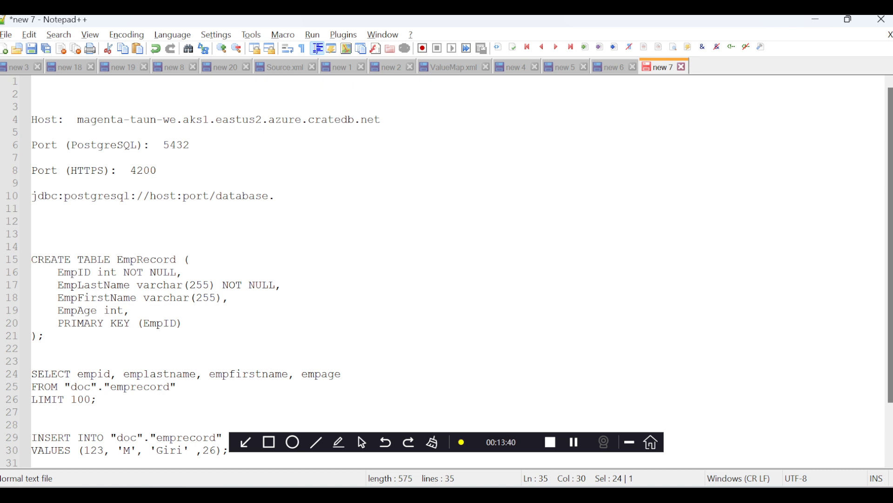
left_click(163, 196)
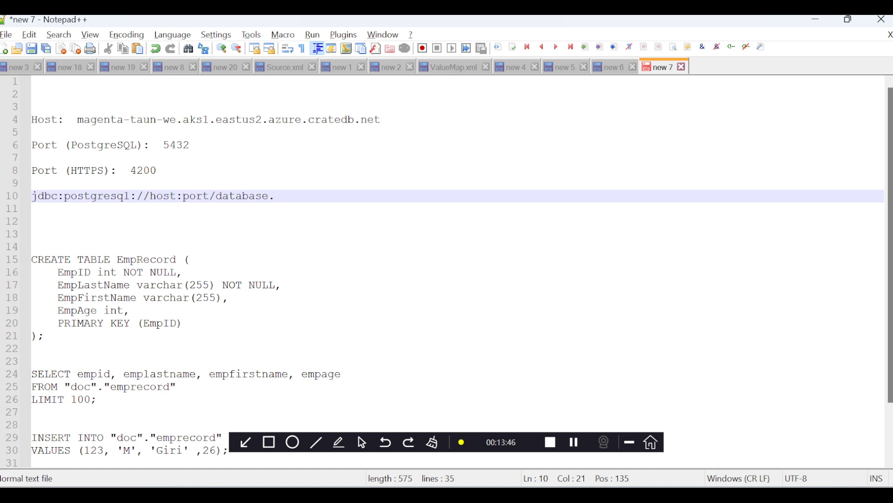
double_click(219, 198)
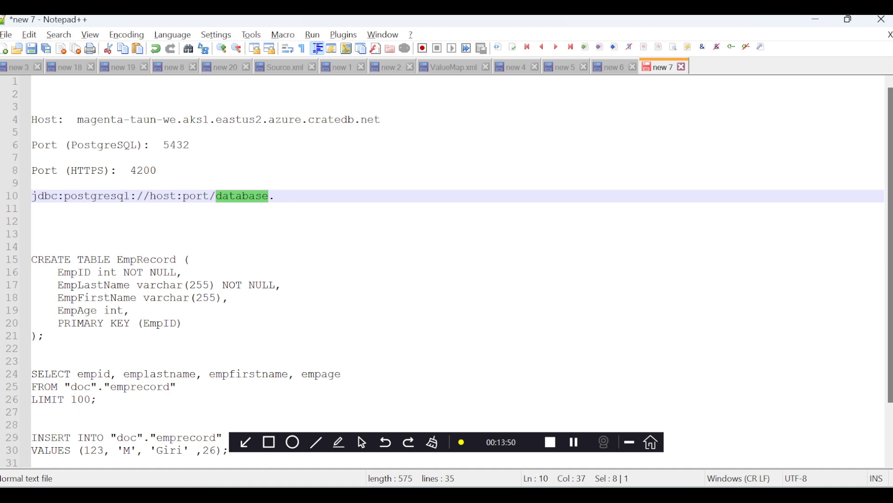
left_click_drag(78, 121, 381, 120)
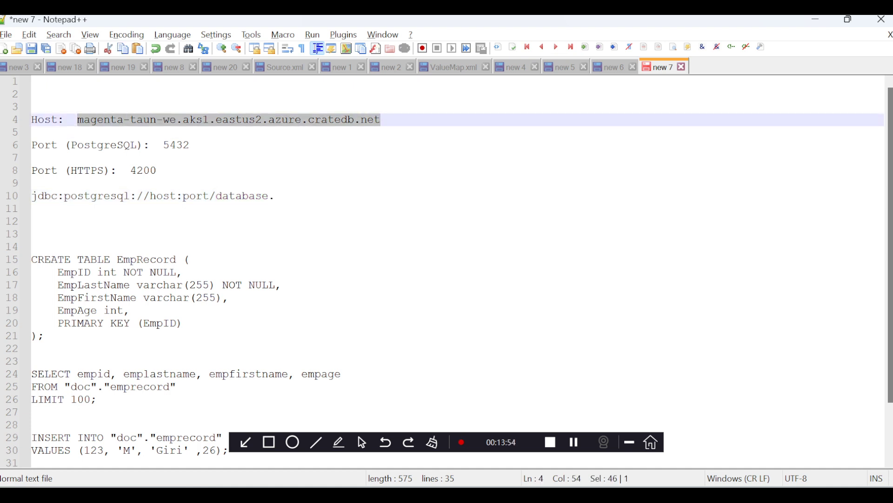
left_click(164, 197)
double_click(163, 198)
key("ctrl+v")
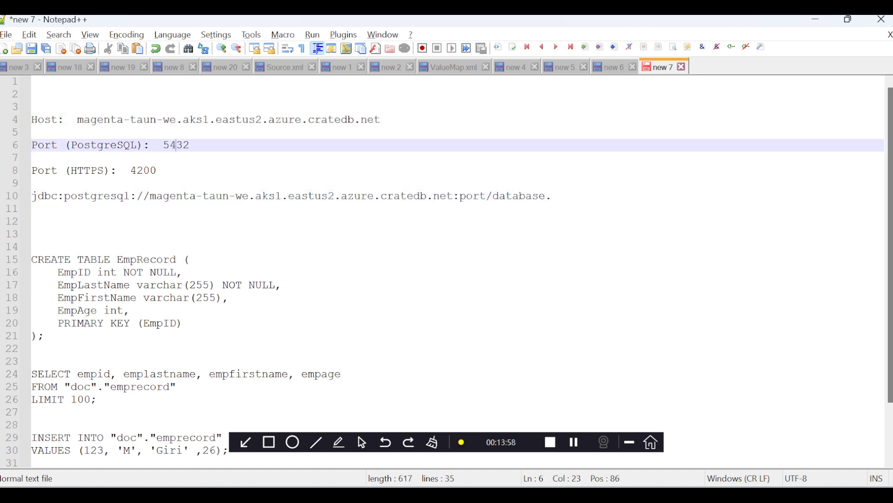
Replace the port placeholder in the JDBC URL with the PostgreSQL port 5432
double_click(177, 145)
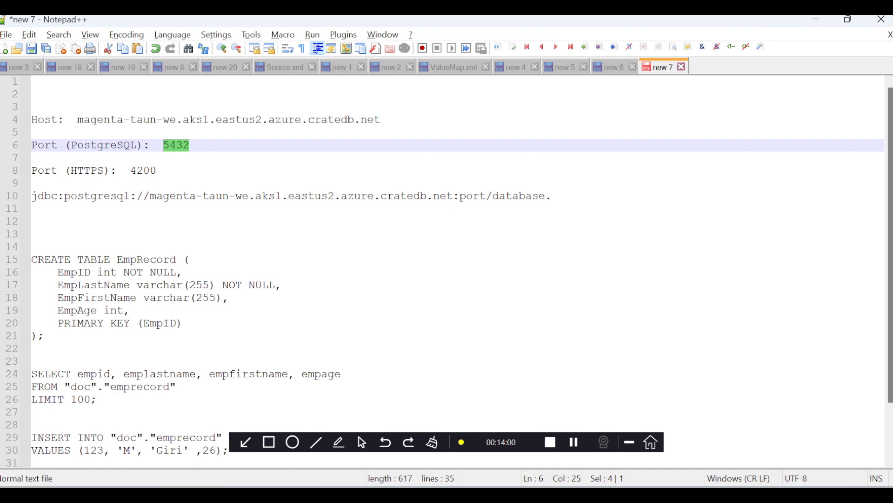
double_click(474, 198)
key("ctrl+v")
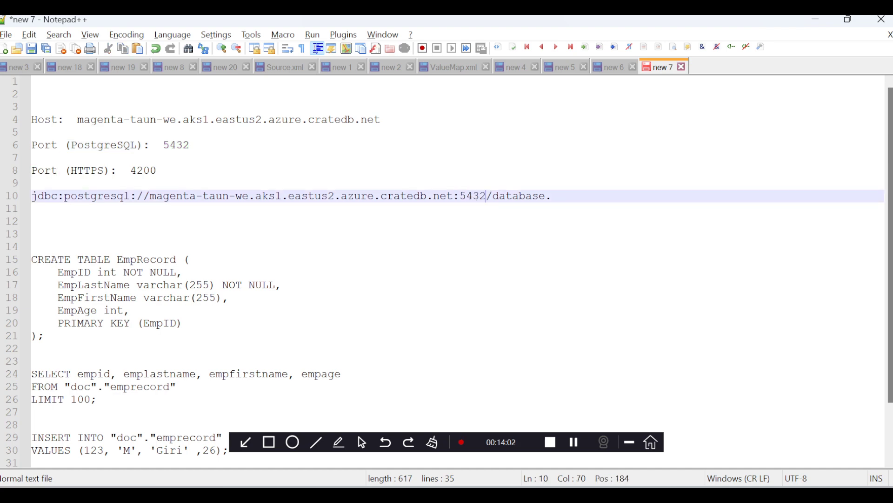
Switch to the CrateDB pages in Chrome and copy the node name data-hot-0 from the Admin UI's cluster overview
key("alt+Tab")
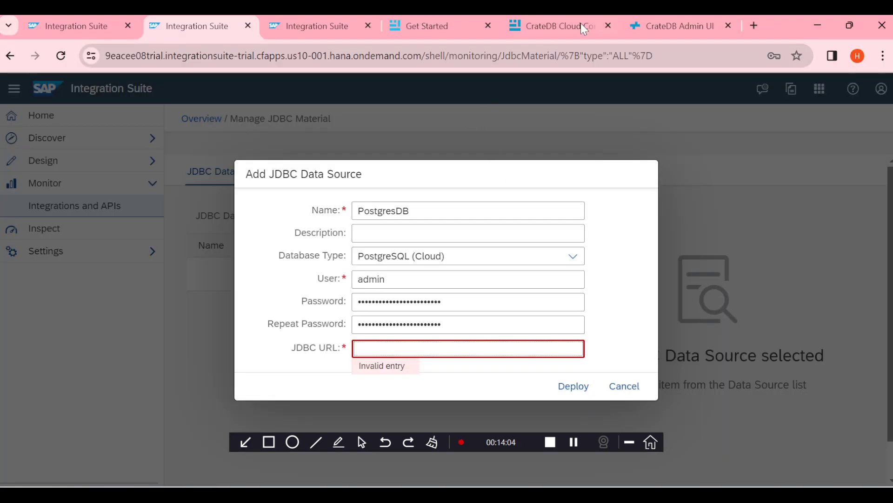
left_click(571, 24)
scroll(487, 201, "up", 4)
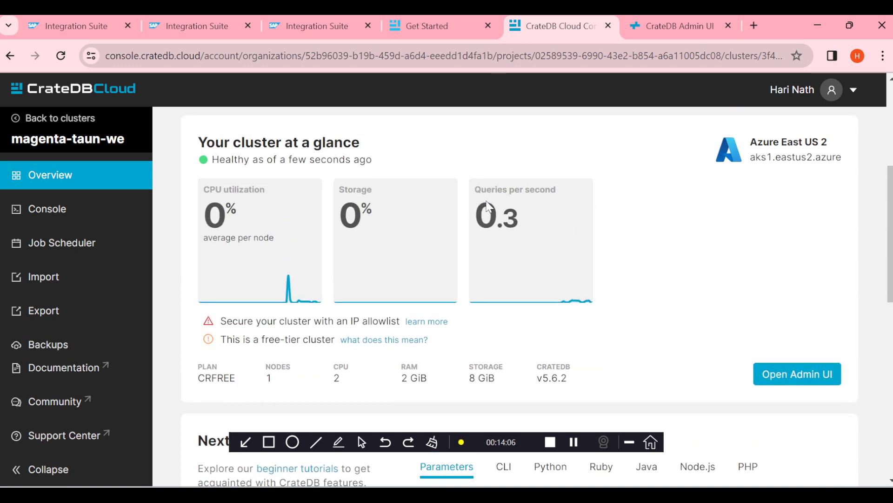
scroll(488, 205, "down", 9)
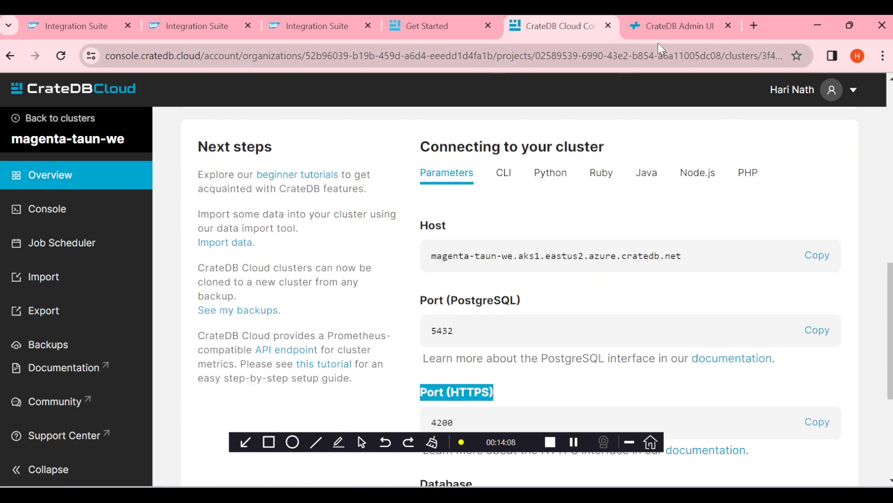
left_click(663, 36)
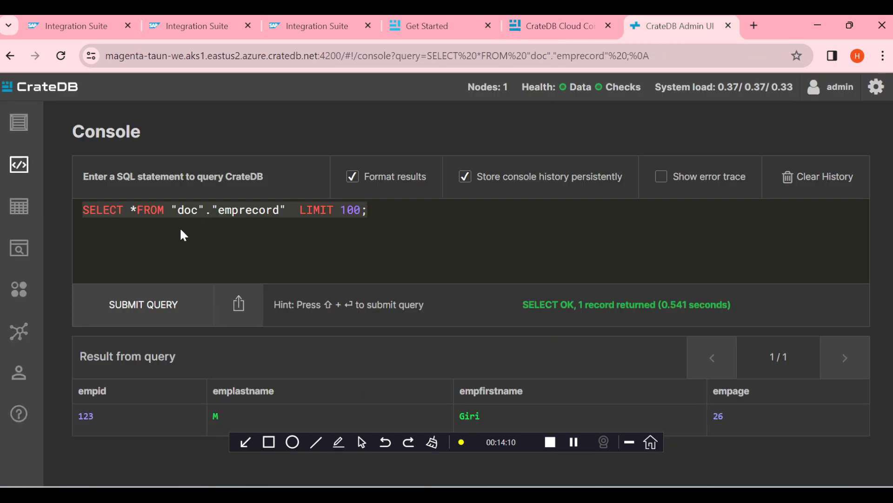
left_click(18, 332)
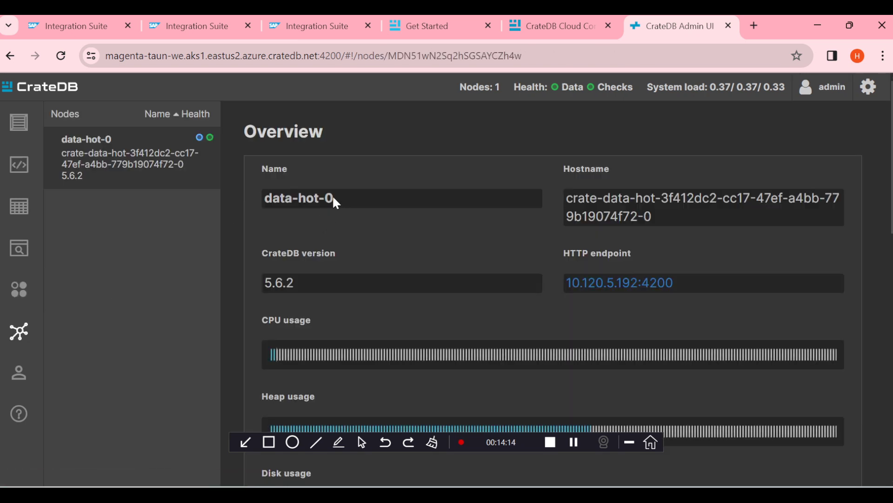
left_click_drag(333, 198, 264, 198)
key("ctrl+c")
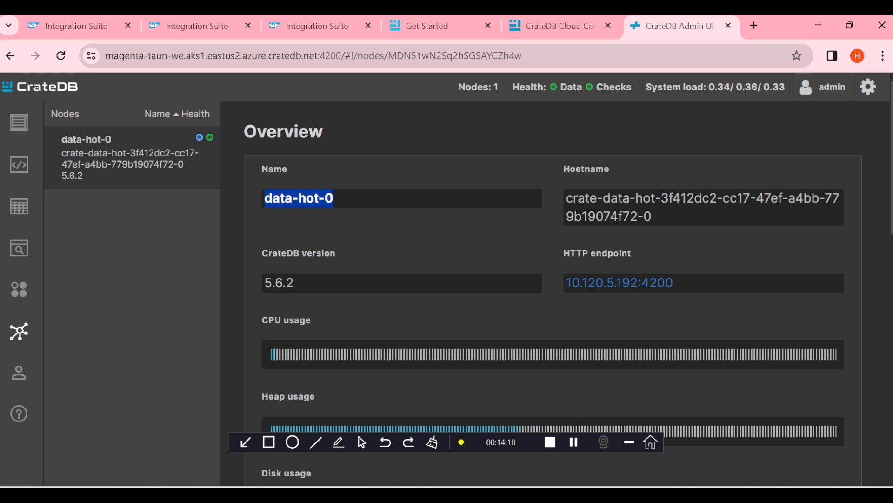
Examine the shards, cluster, users, views and tables in the CrateDB Admin UI, including the emprecord table's details
left_click(22, 298)
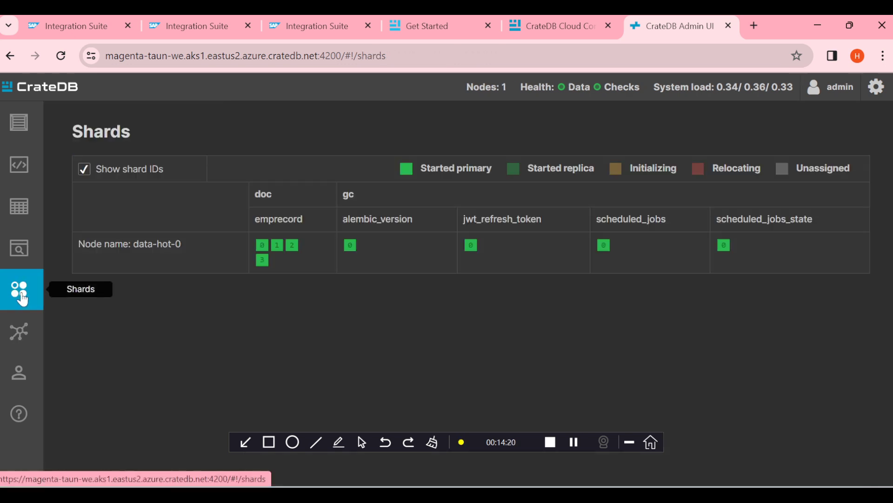
left_click(19, 331)
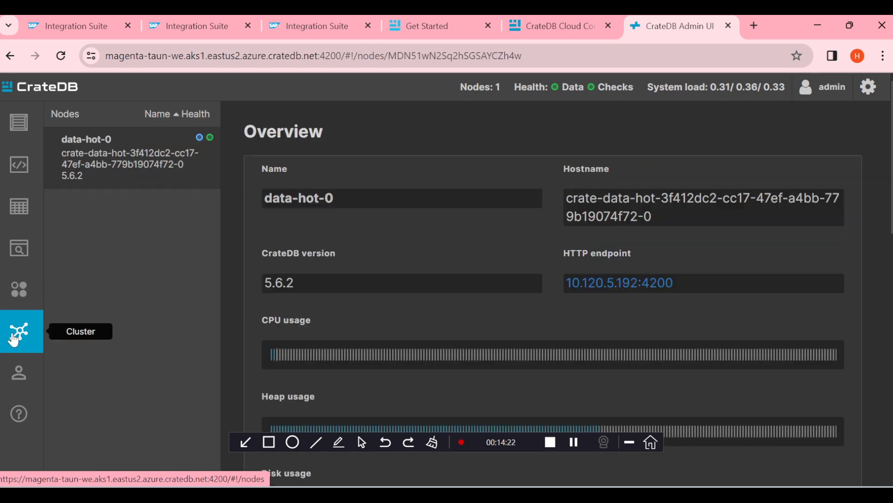
left_click(21, 370)
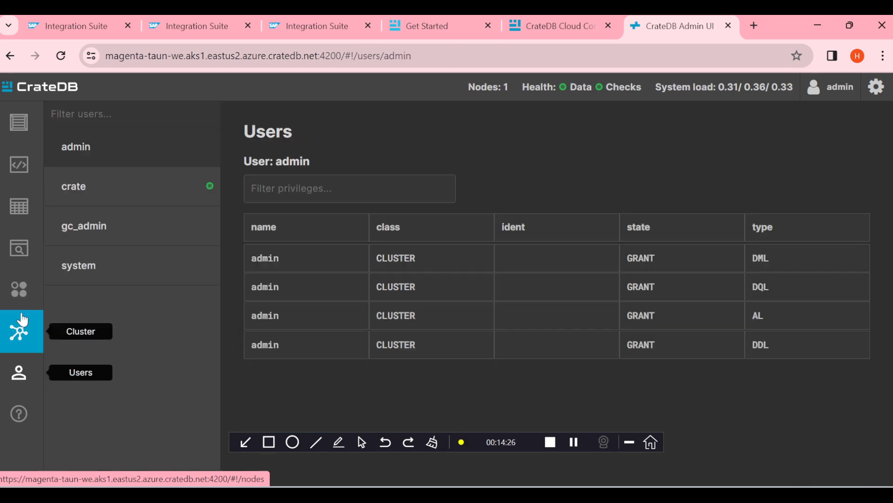
left_click(18, 260)
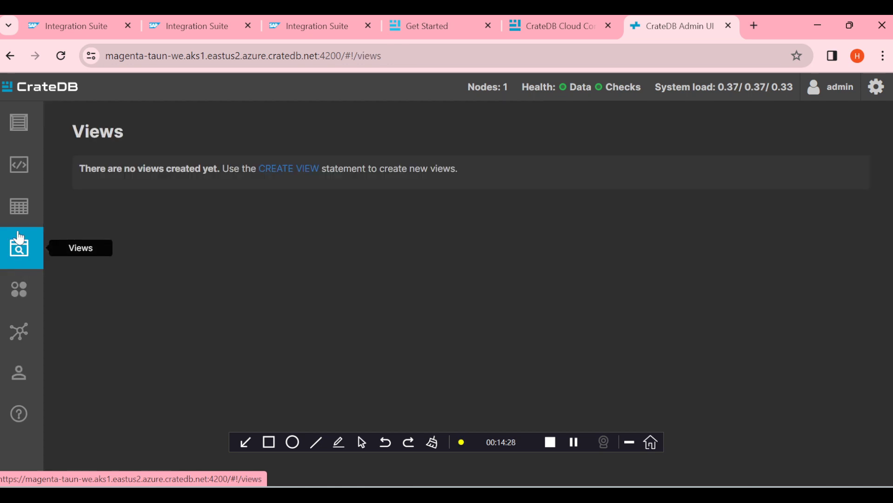
left_click(18, 206)
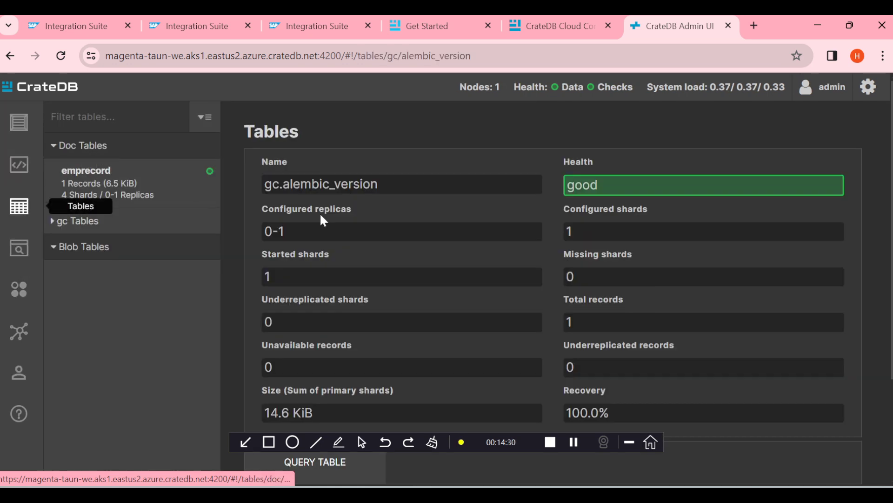
scroll(321, 219, "down", 2)
scroll(319, 216, "up", 2)
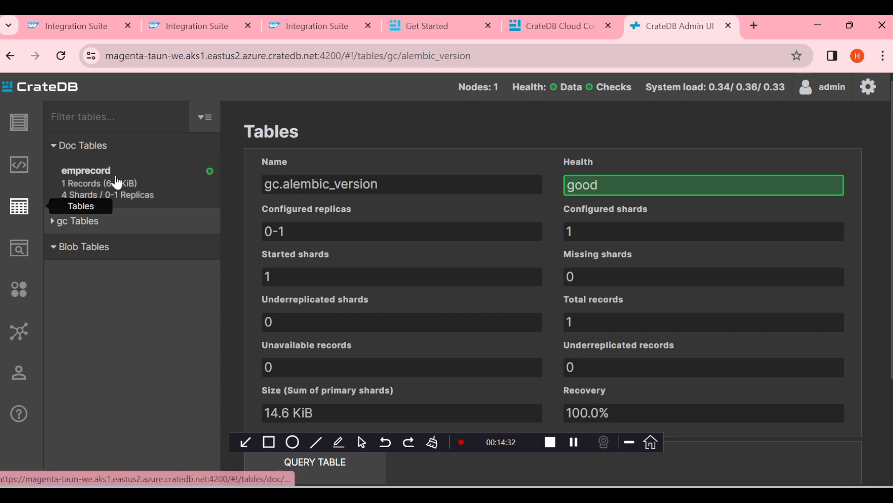
left_click(116, 182)
scroll(205, 334, "down", 3)
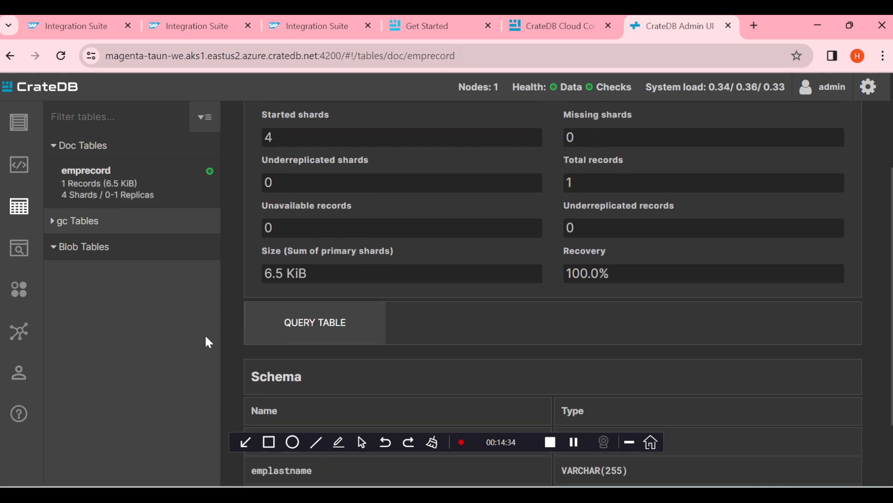
scroll(206, 341, "up", 1)
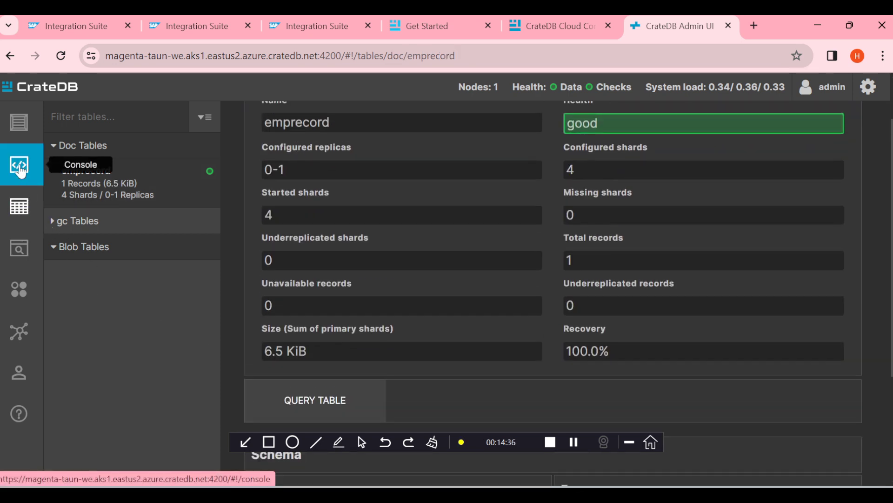
left_click(19, 170)
Return to the Notepad++ notes and replace the database placeholder and trailing dot in the JDBC URL with data-hot-0
key("alt+Tab")
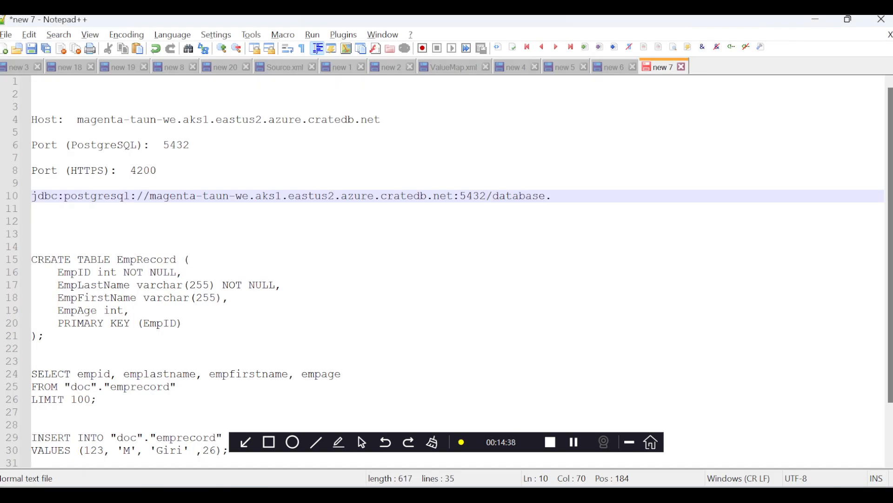
key("shift+Right")
key("shift+Right")
key("shift+Right")
key("shift+Right")
key("shift+Right")
key("shift+Right")
key("shift+Right")
key("shift+Right")
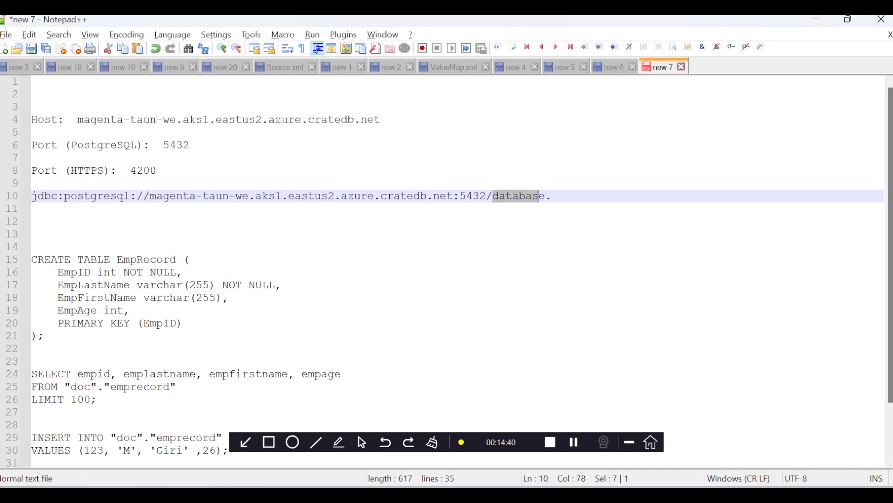
key("ctrl+v")
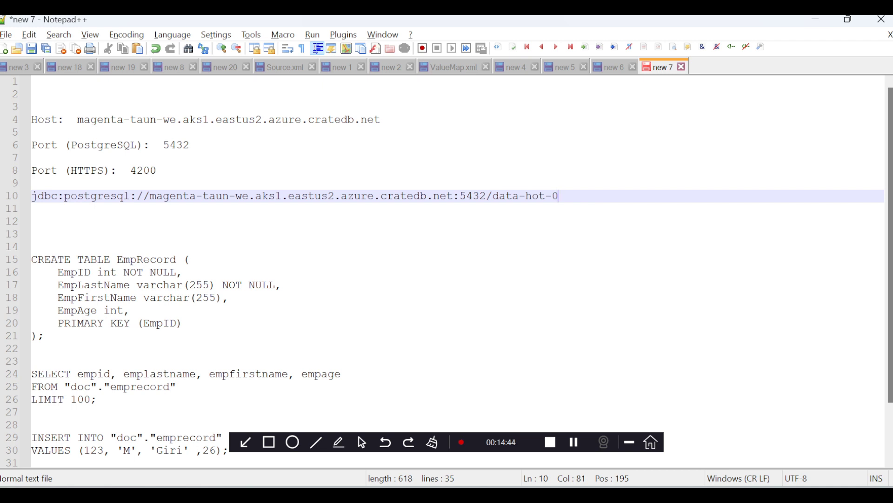
Copy the complete JDBC URL jdbc:postgresql://magenta-taun-we.aks1.eastus2.azure.cratedb.net:5432/data-hot-0 from the notes, without its line break
key("Home")
key("shift+Down")
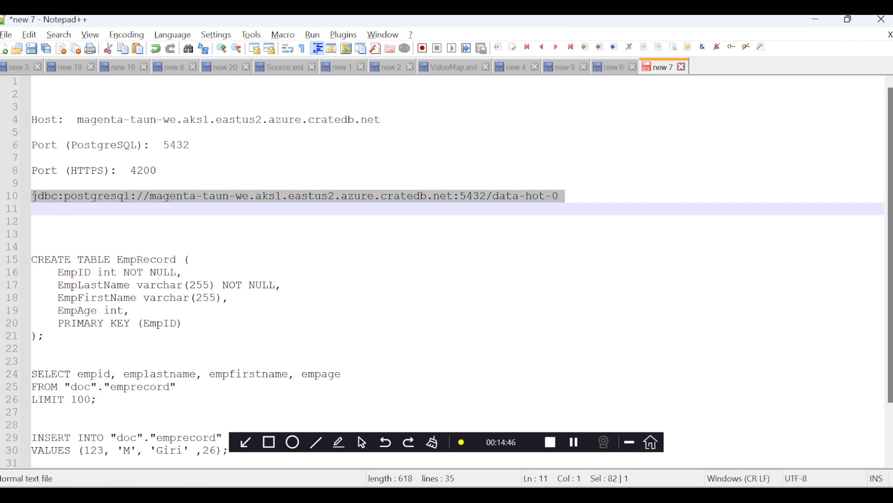
key("shift+Left")
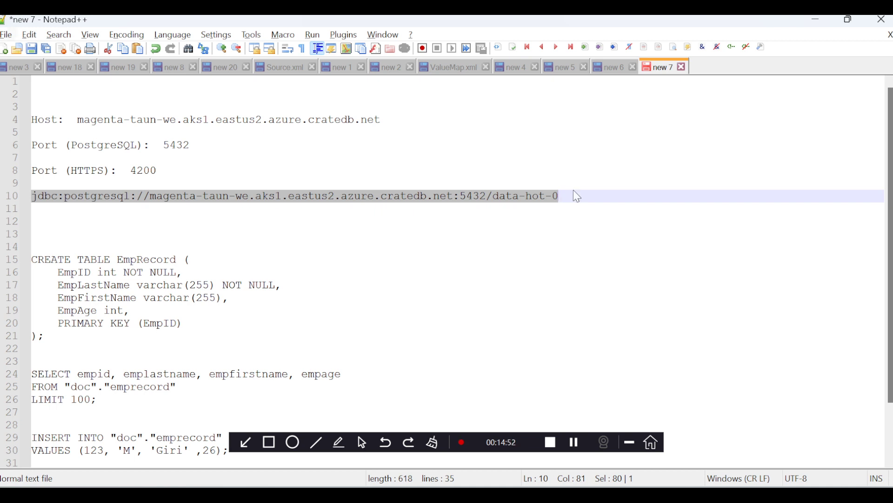
left_click(139, 201)
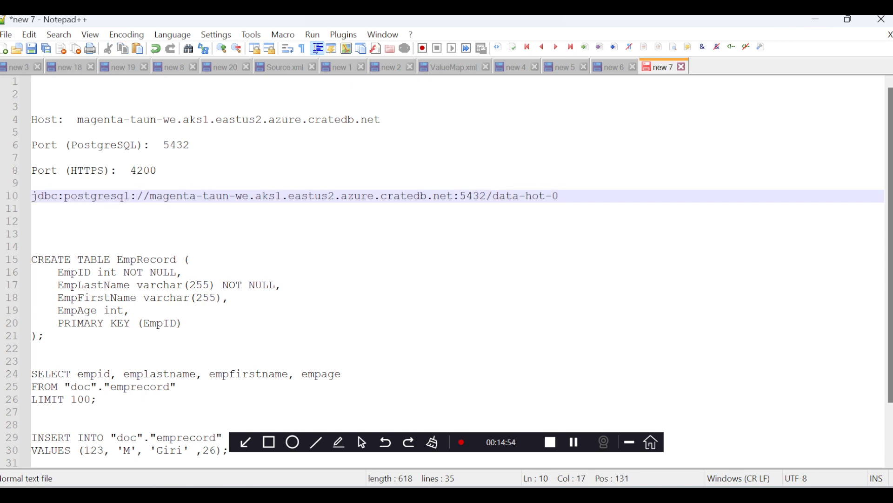
Switch to SAP Integration Suite in Chrome and paste the copied connection string as the JDBC URL of the new PostgresDB data source
key("alt+Tab")
key("alt+Tab")
key("alt+Tab")
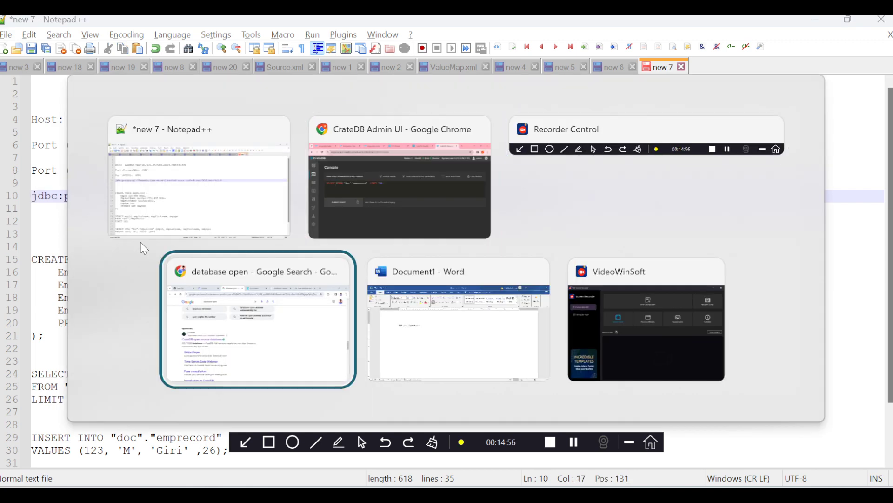
key("alt+Tab")
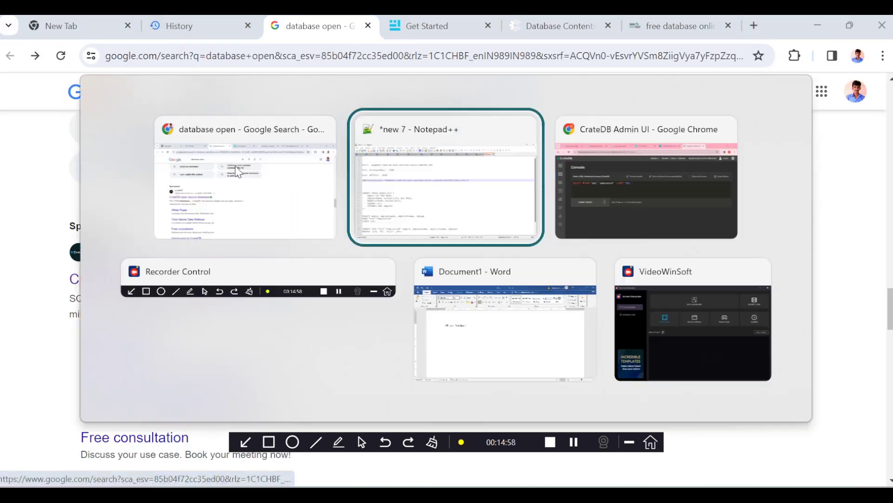
key("alt+Tab")
key("alt+Tab")
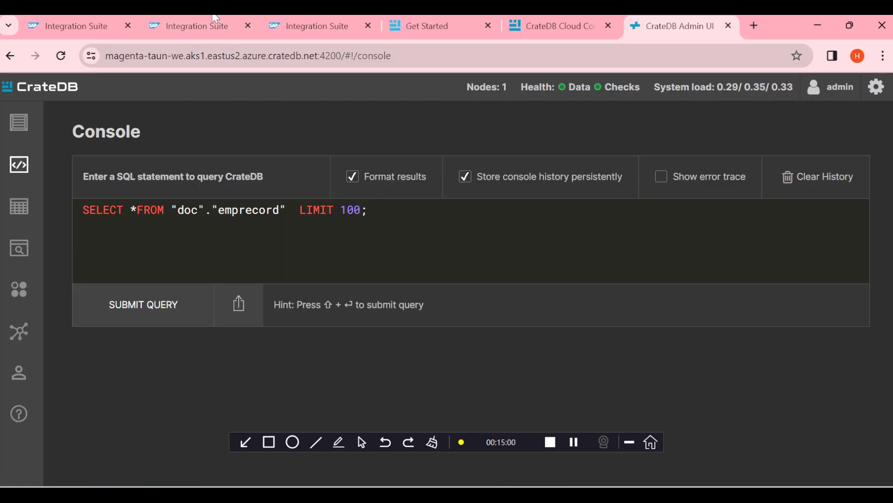
left_click(189, 27)
key("ctrl+v")
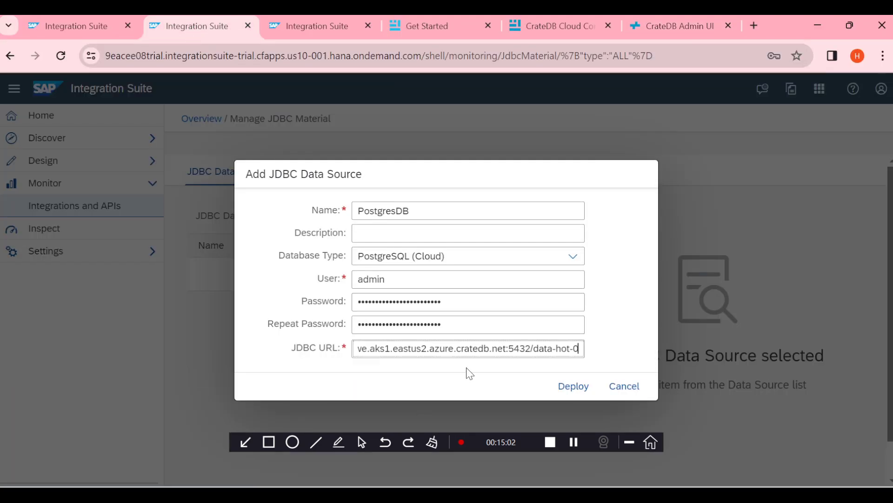
Deploy the PostgresDB JDBC data source and decline the browser's offer to save its password
left_click(573, 385)
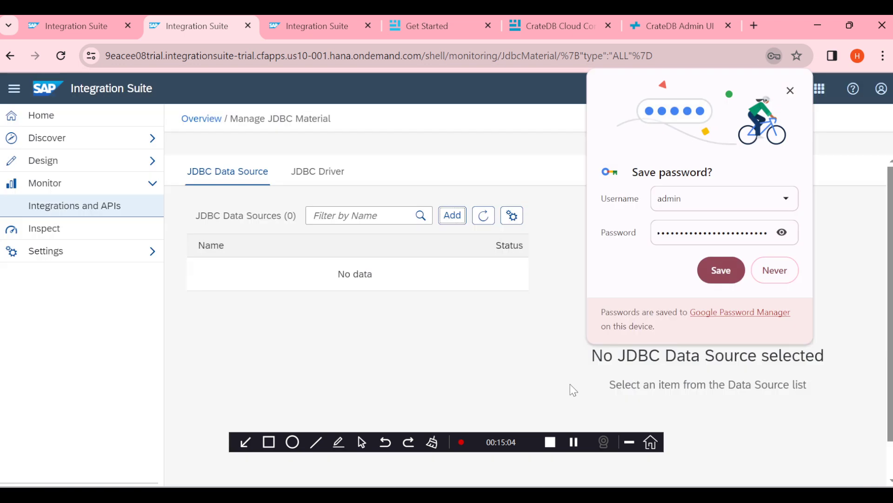
left_click(772, 269)
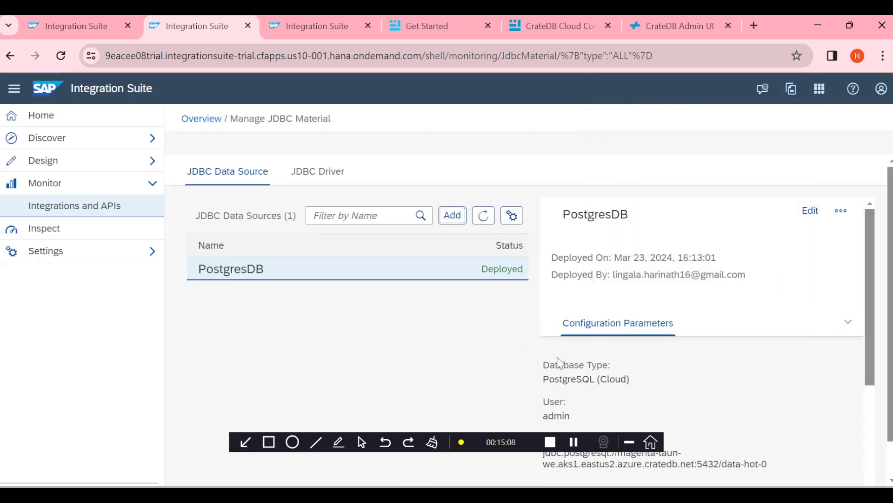
Review the deployed PostgresDB data source's configuration parameters and logs, including its database type, user and JDBC URL
scroll(564, 365, "down", 5)
scroll(565, 365, "down", 3)
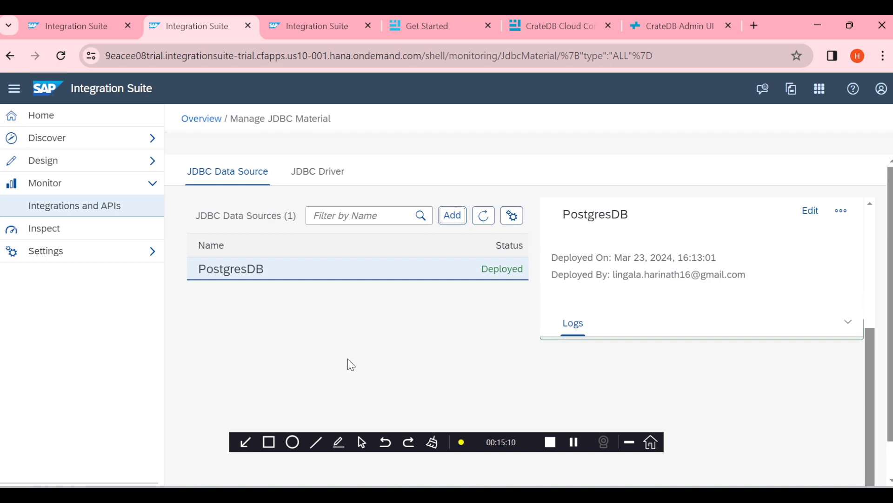
scroll(638, 355, "up", 3)
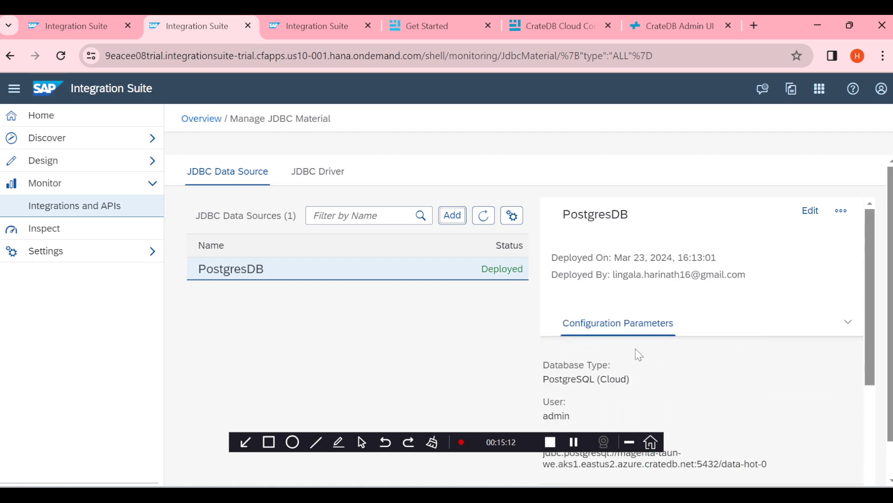
scroll(638, 355, "down", 1)
left_click(630, 442)
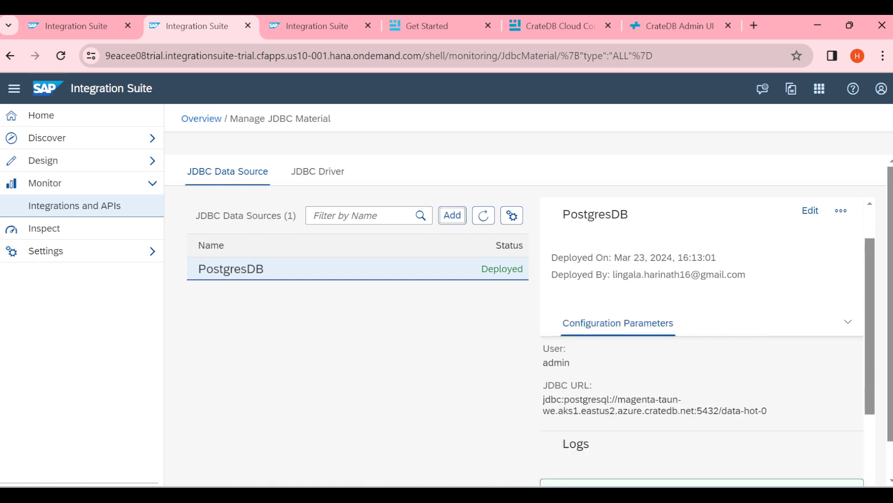
scroll(702, 396, "up", 1)
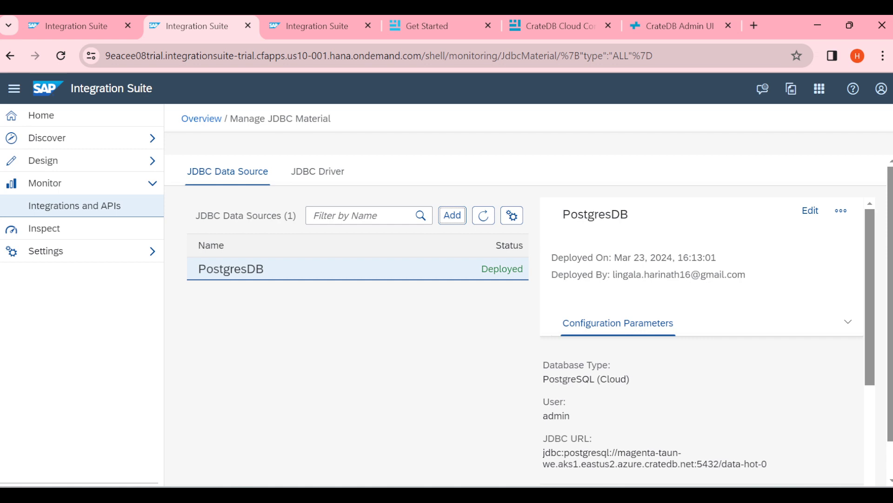
scroll(701, 395, "down", 1)
scroll(702, 396, "up", 1)
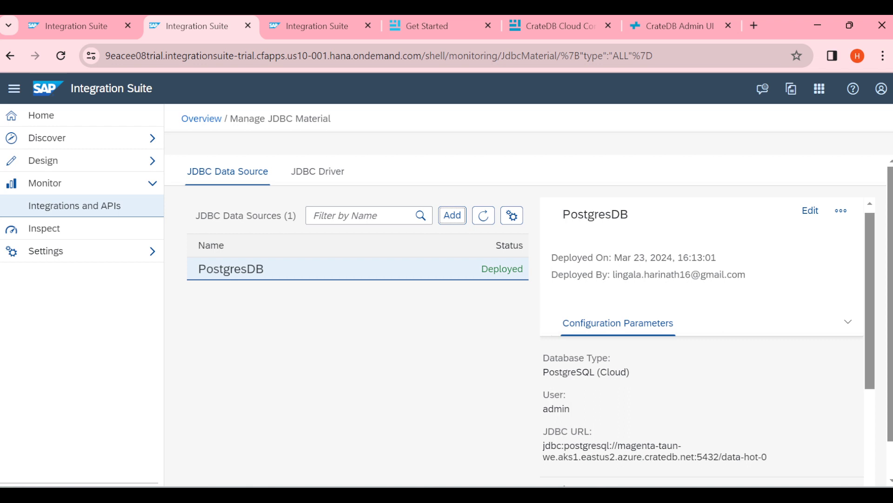
left_click_drag(544, 372, 631, 373)
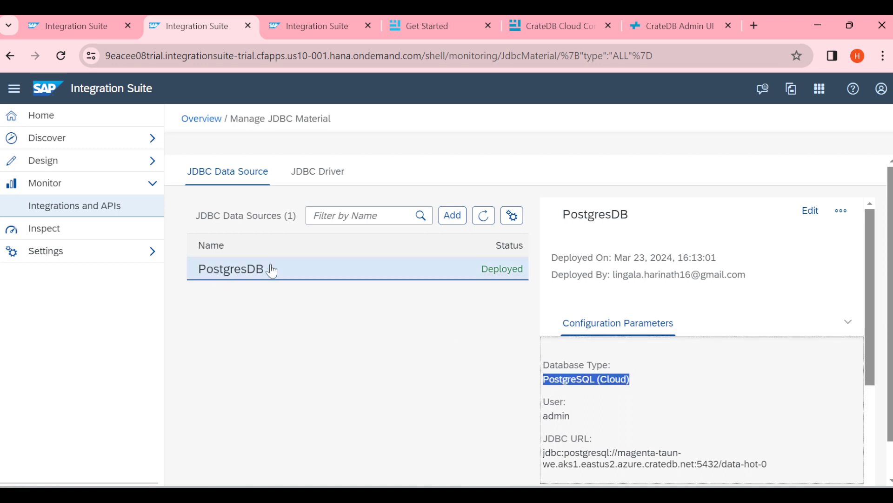
Copy the data source name PostgresDB into the JDBC Data Source Alias of the integration flow's JDBC adapter
left_click_drag(629, 215, 564, 217)
key("ctrl+c")
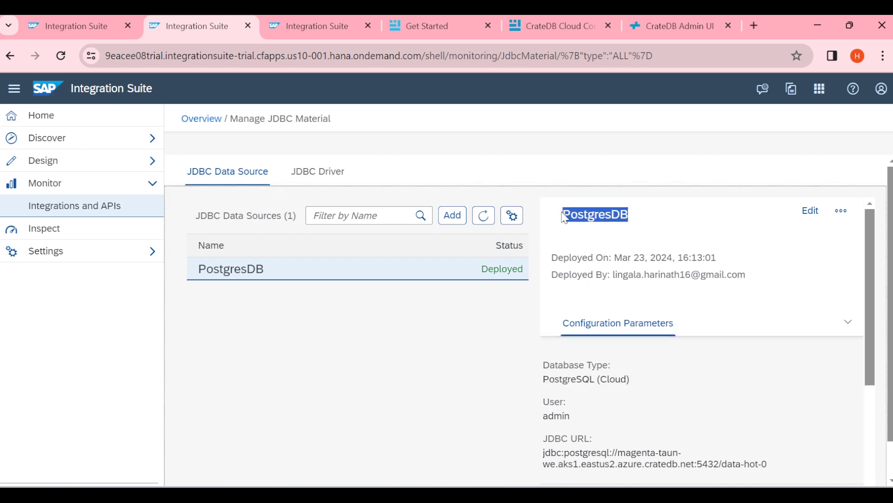
left_click(67, 25)
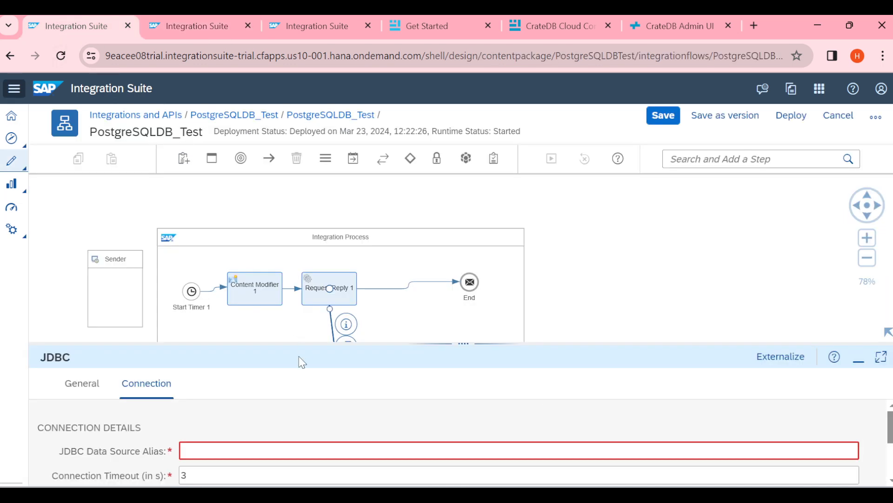
left_click(212, 449)
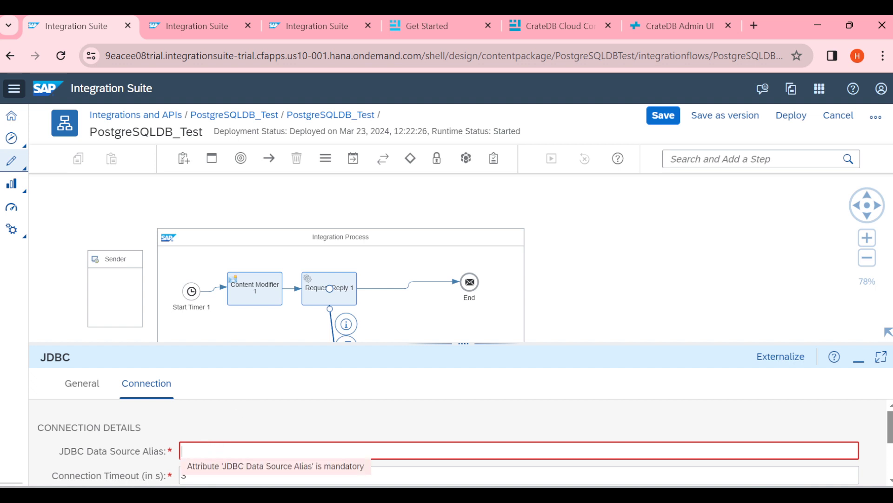
key("ctrl+v")
Check Content Modifier 1's message header, exchange property and message body settings, and save the integration flow
left_click(251, 297)
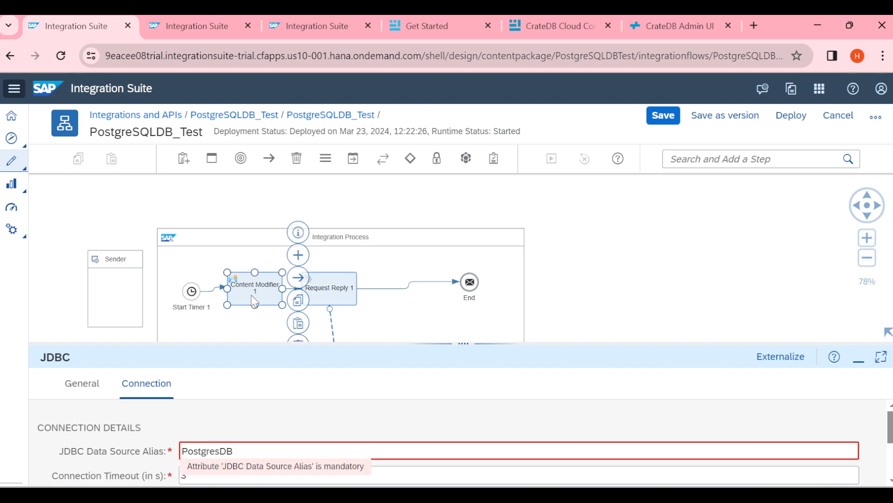
left_click_drag(465, 347, 464, 228)
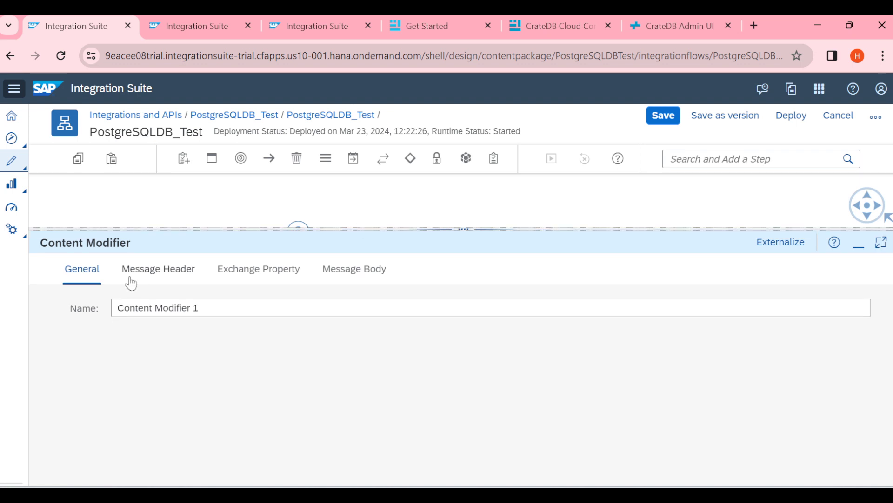
left_click(173, 265)
left_click(256, 272)
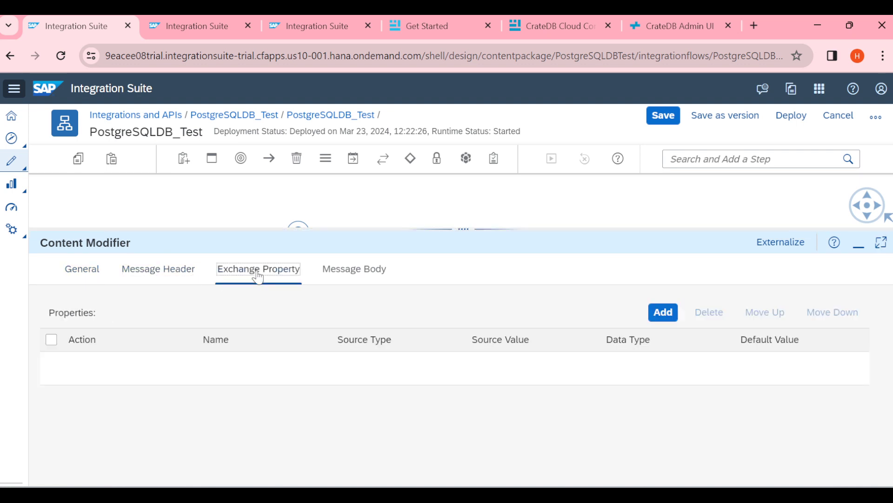
left_click(345, 273)
left_click_drag(452, 230, 430, 403)
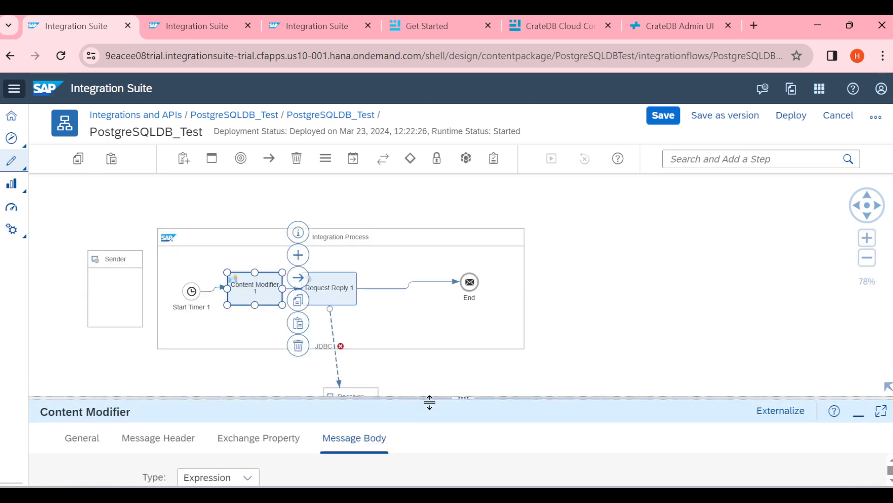
left_click(661, 115)
Duplicate the JDBC Material browser tab, and open the Integrations and APIs monitoring page from the Design packages page
left_click(203, 30)
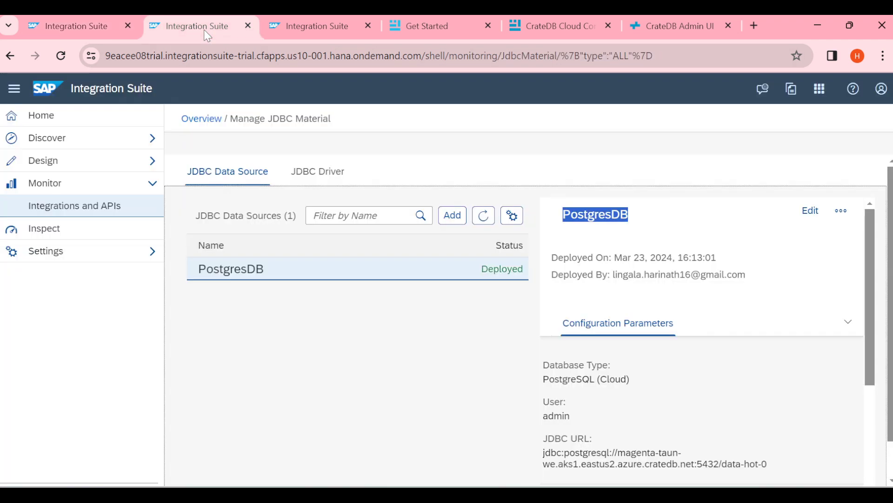
right_click(205, 30)
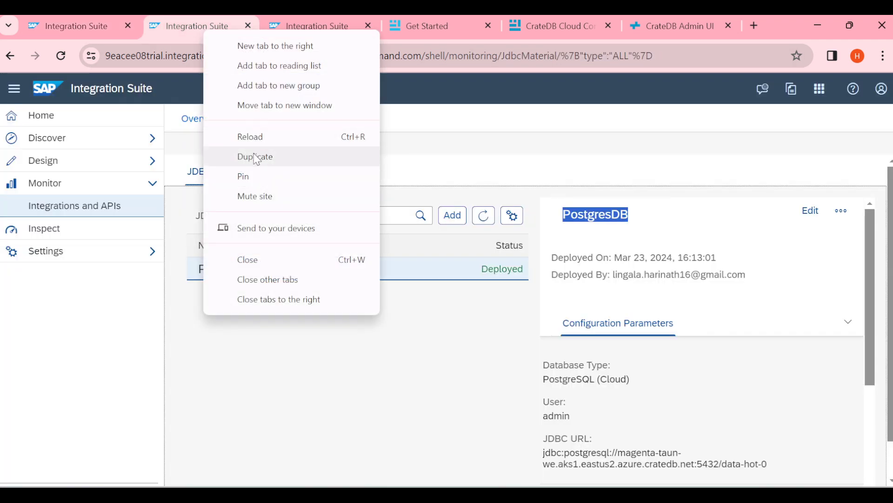
left_click(256, 157)
left_click(367, 26)
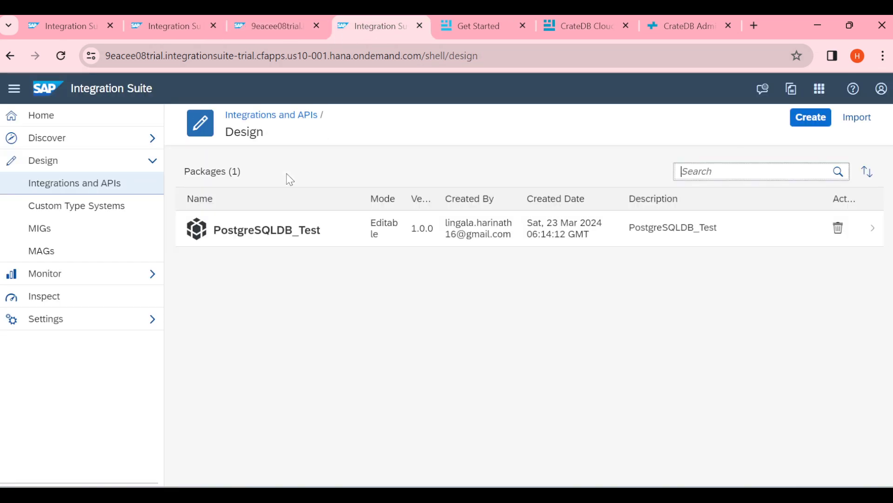
left_click(39, 277)
left_click(90, 296)
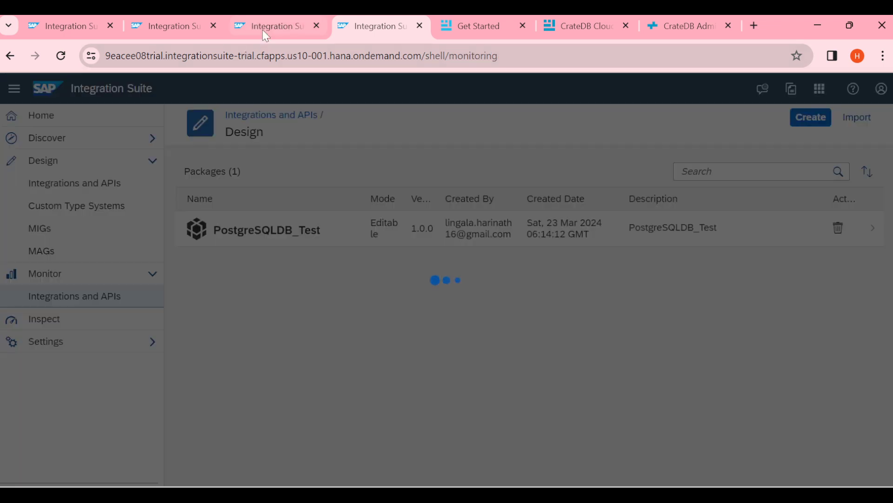
Dismiss the news announcement in the duplicated browser tab and open its Integrations and APIs monitoring page
left_click(262, 28)
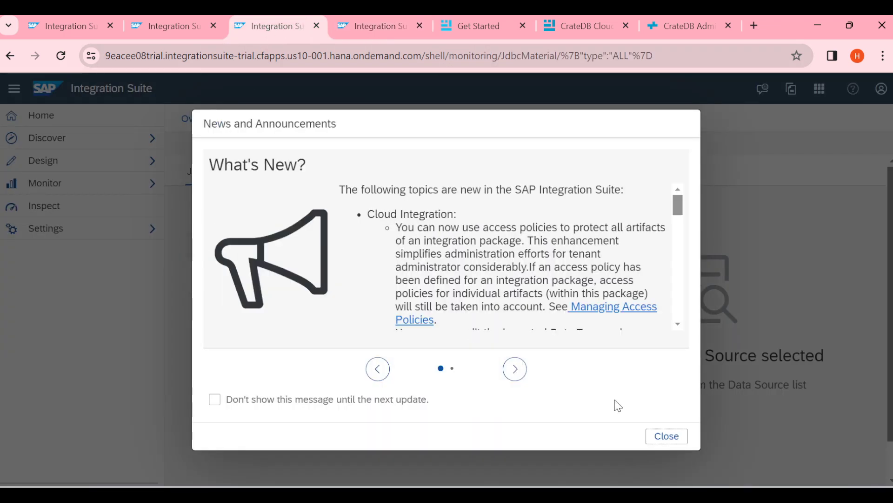
left_click(658, 437)
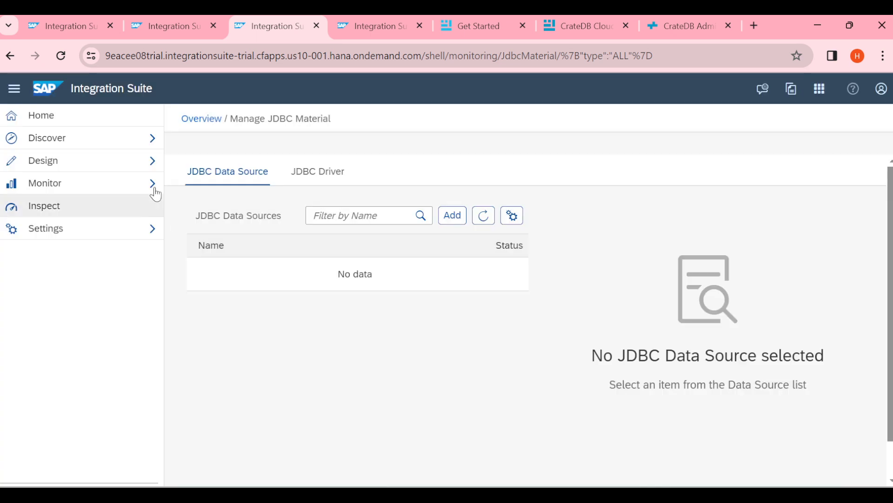
left_click(88, 190)
left_click(91, 206)
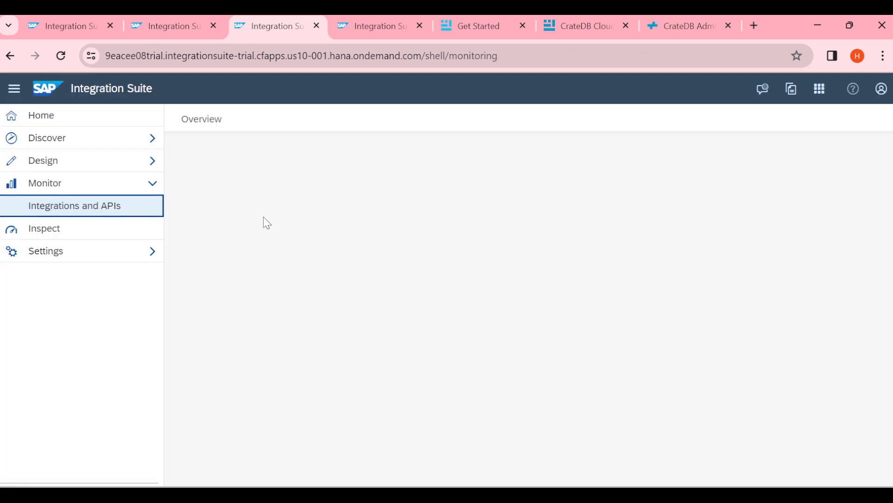
left_click(359, 17)
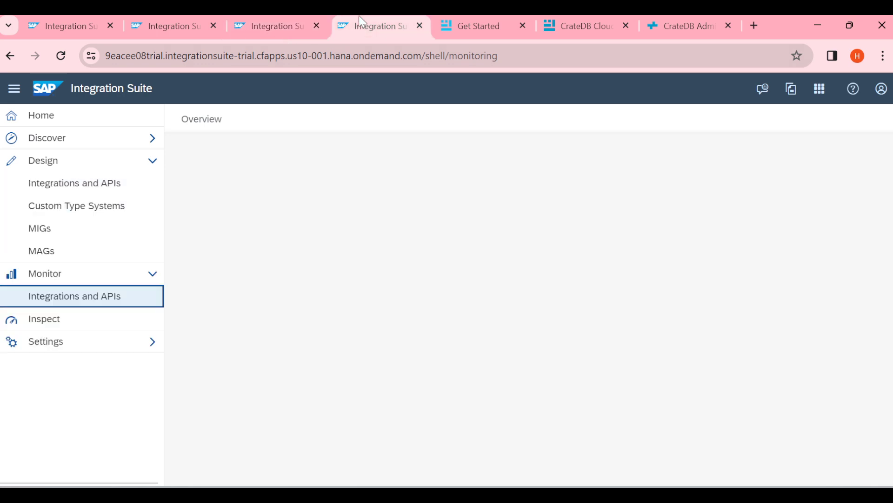
left_click(269, 29)
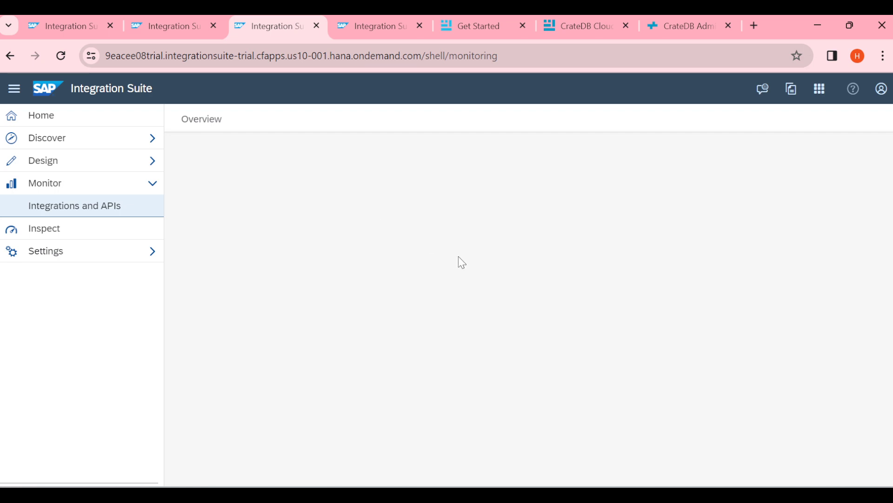
mouse_move(571, 494)
mouse_move(599, 489)
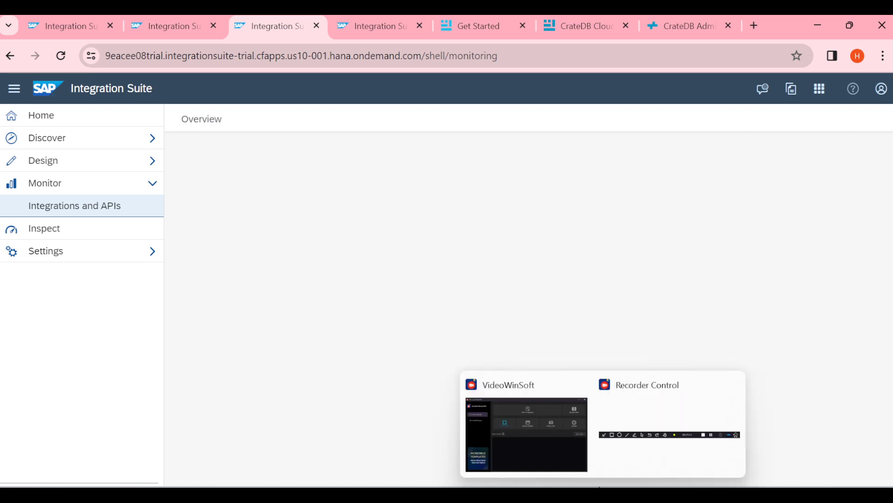
left_click(655, 414)
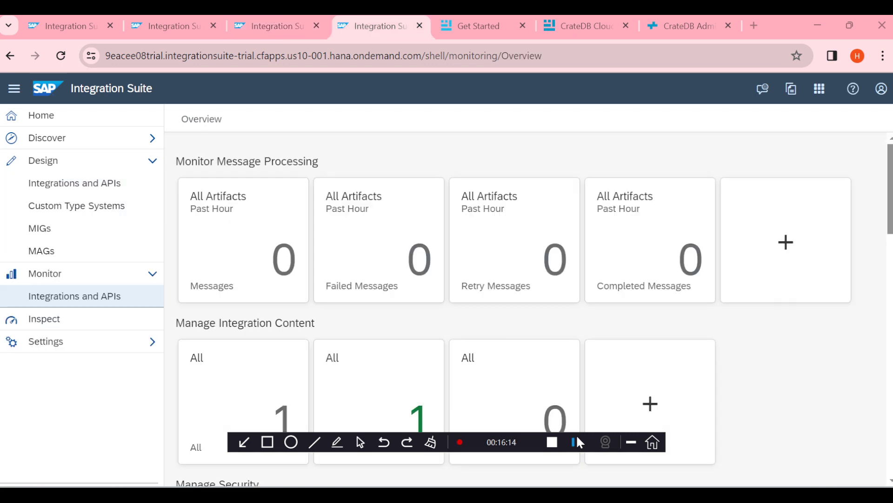
Open message monitoring for all artifacts of the past hour, and open the list of all integration content in the duplicated tab
left_click(275, 245)
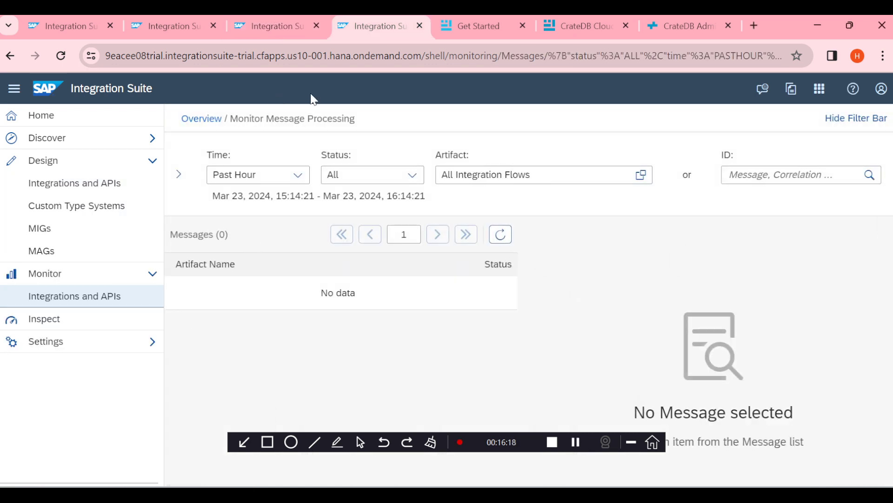
left_click(277, 20)
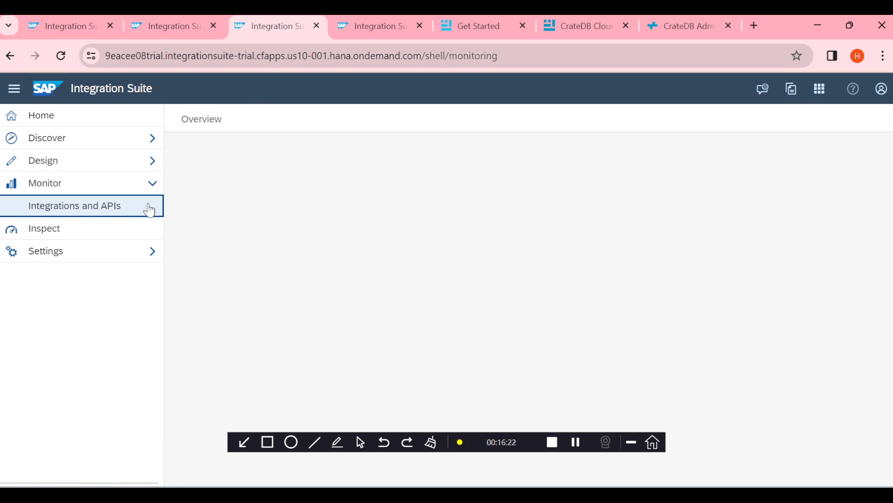
left_click(92, 207)
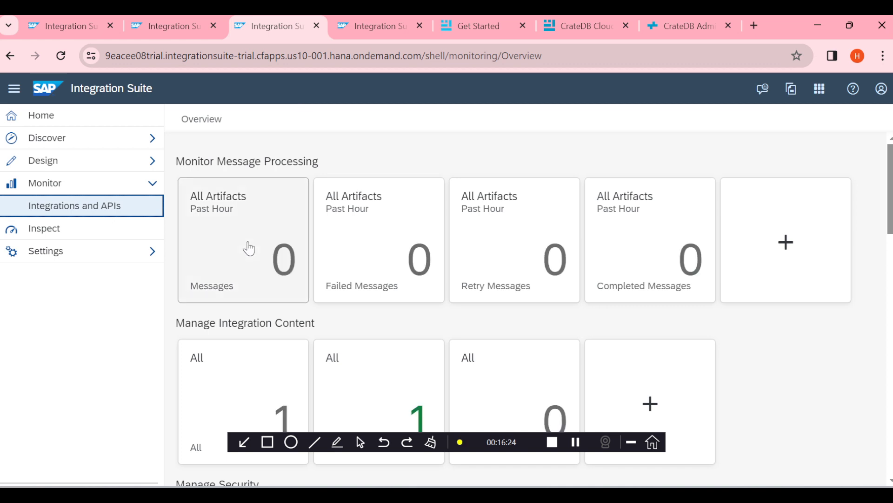
scroll(242, 260, "down", 2)
left_click(249, 297)
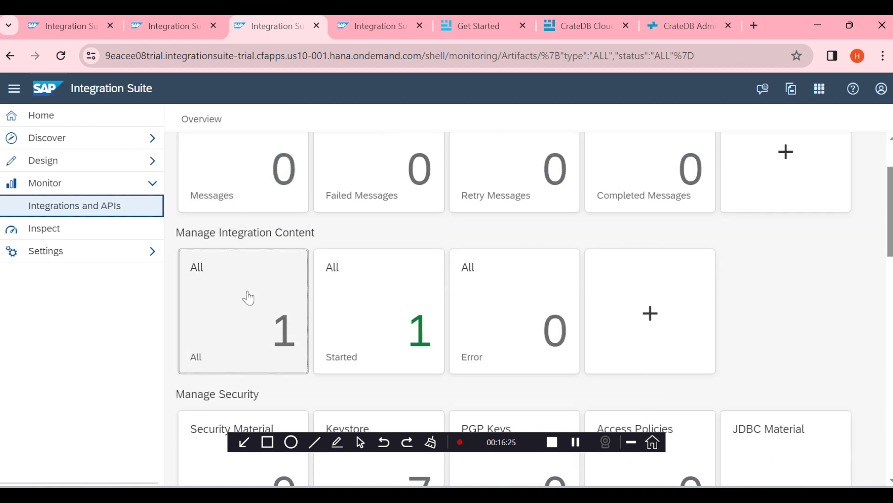
left_click(370, 26)
left_click(261, 27)
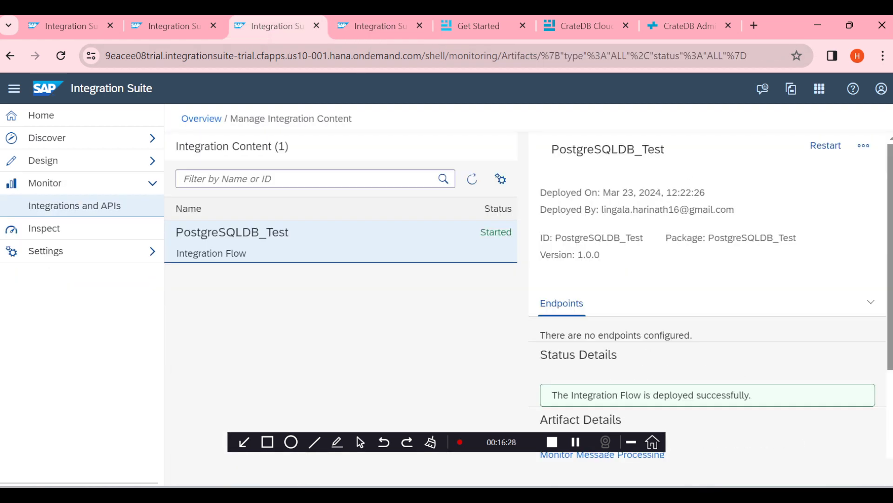
Undeploy the PostgreSQLDB_Test integration flow and refresh the integration content list
left_click(864, 146)
left_click(858, 180)
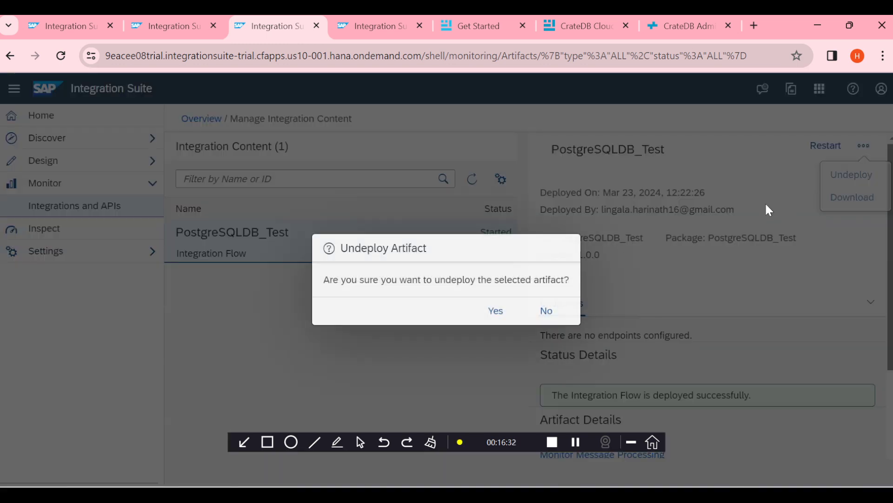
left_click(493, 308)
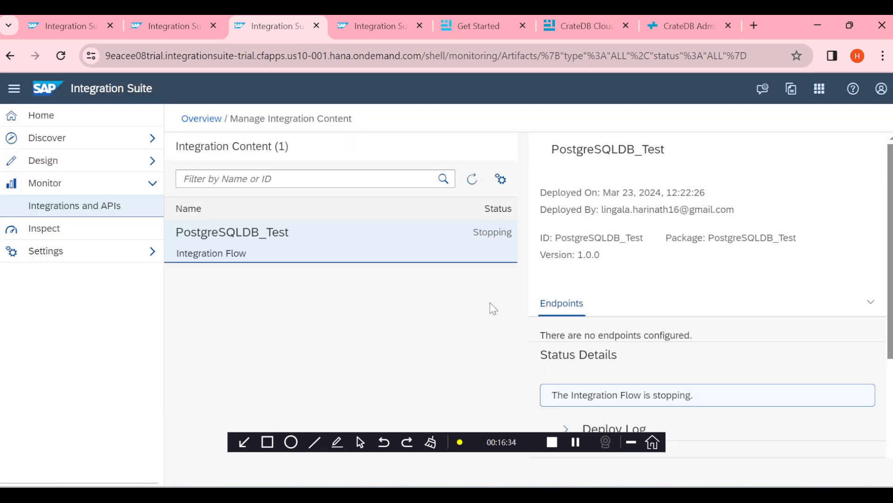
left_click(473, 179)
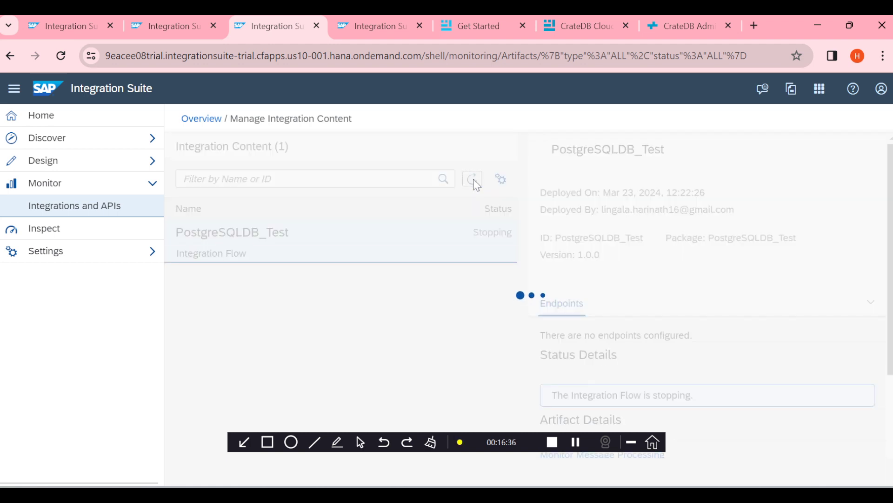
left_click(473, 179)
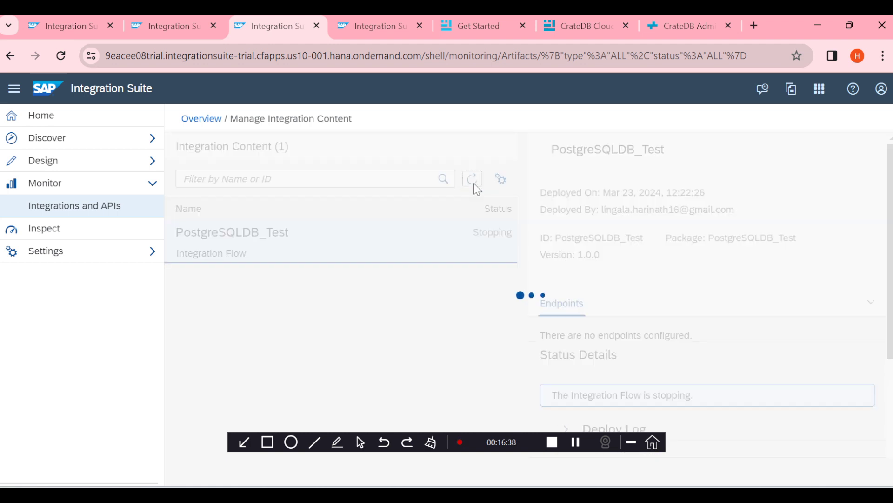
Refresh the integration content list again to check the undeployment status of PostgreSQLDB_Test
left_click(472, 179)
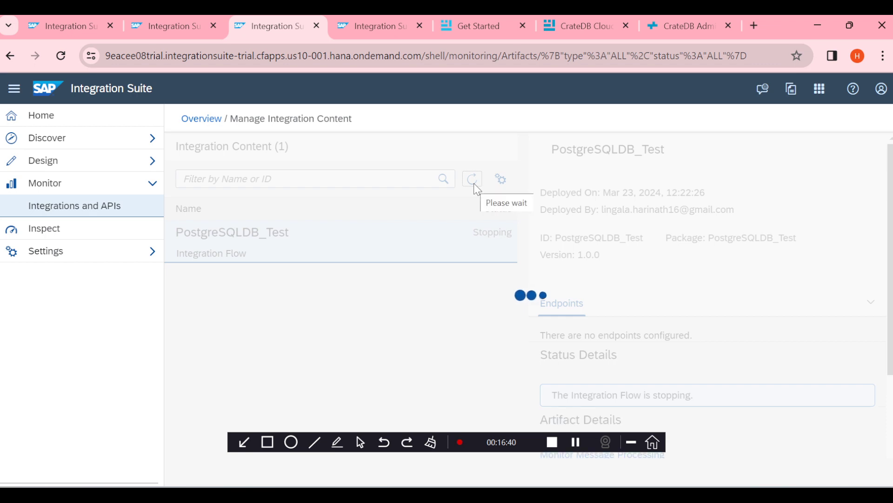
left_click(472, 179)
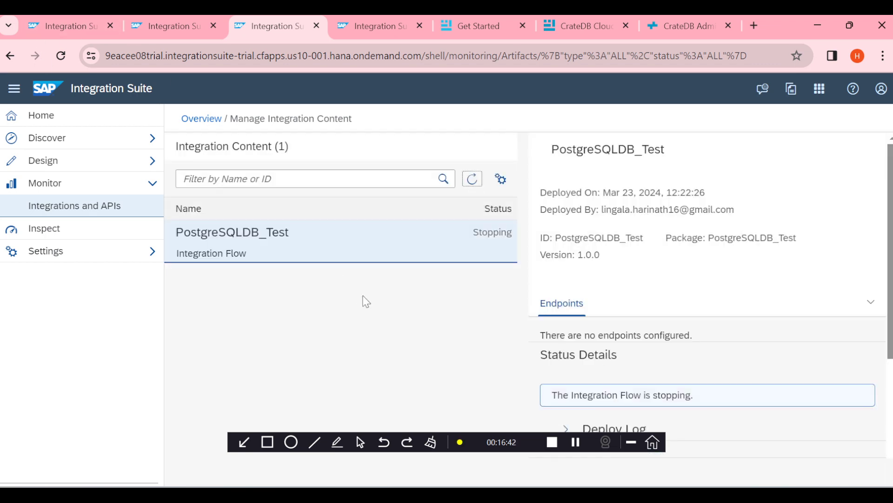
Move the Request Reply 1 step slightly farther from Content Modifier 1 in the PostgreSQLDB_Test flow and save the flow
left_click(175, 34)
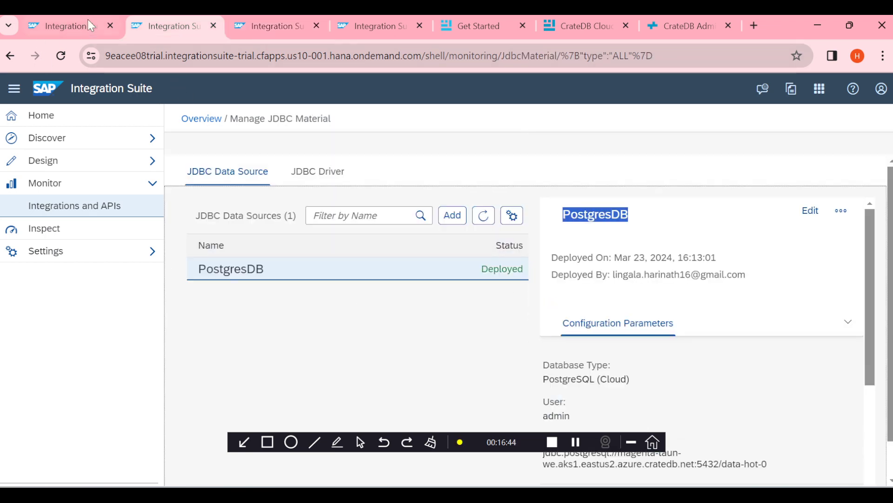
left_click(77, 24)
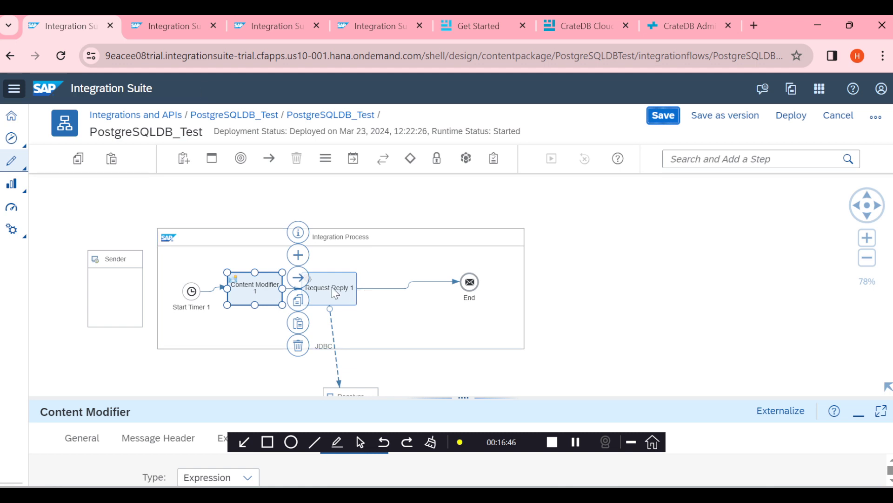
left_click_drag(335, 292, 385, 290)
left_click_drag(391, 290, 392, 289)
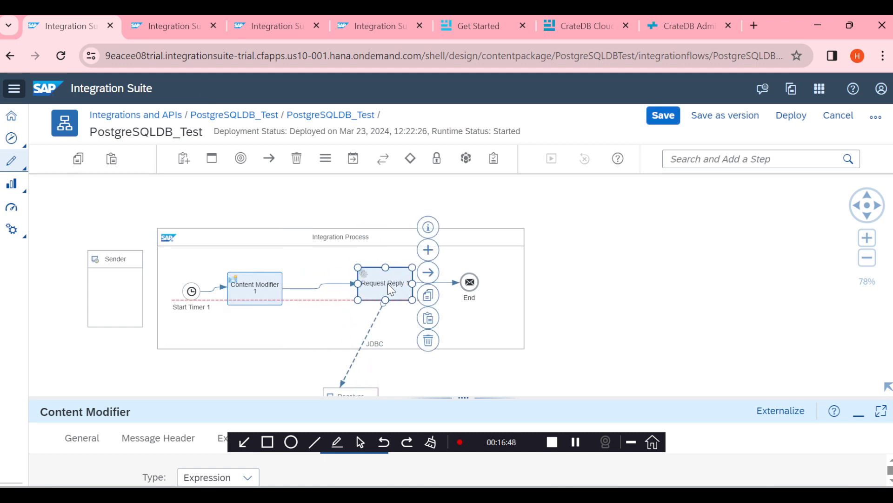
left_click(667, 116)
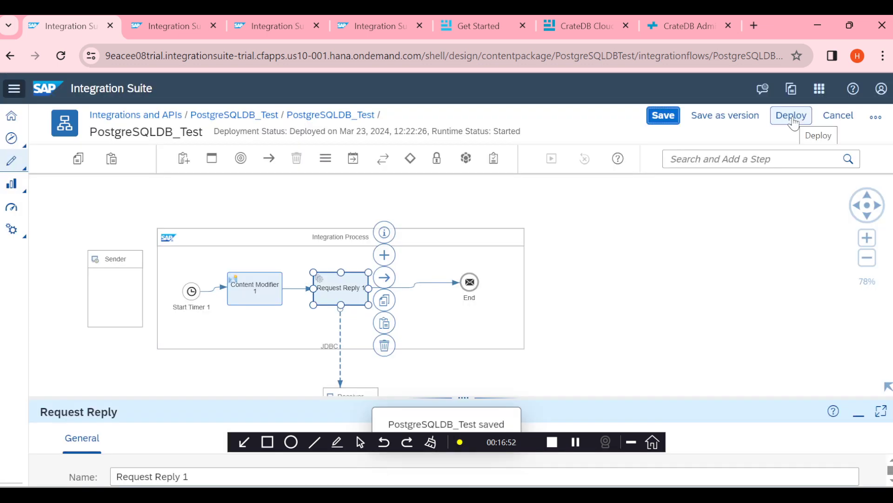
Deploy PostgreSQLDB_Test on the Cloud Integration runtime profile, rechecking the integration content list before confirming
left_click(792, 118)
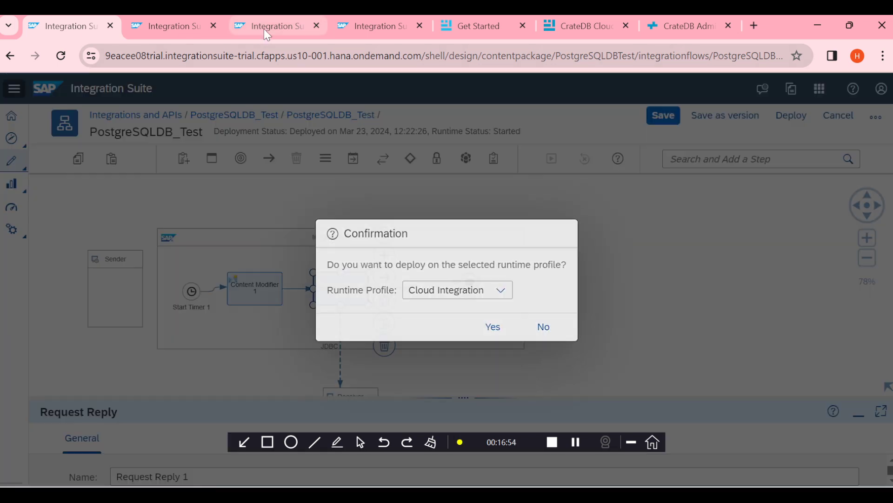
left_click(263, 29)
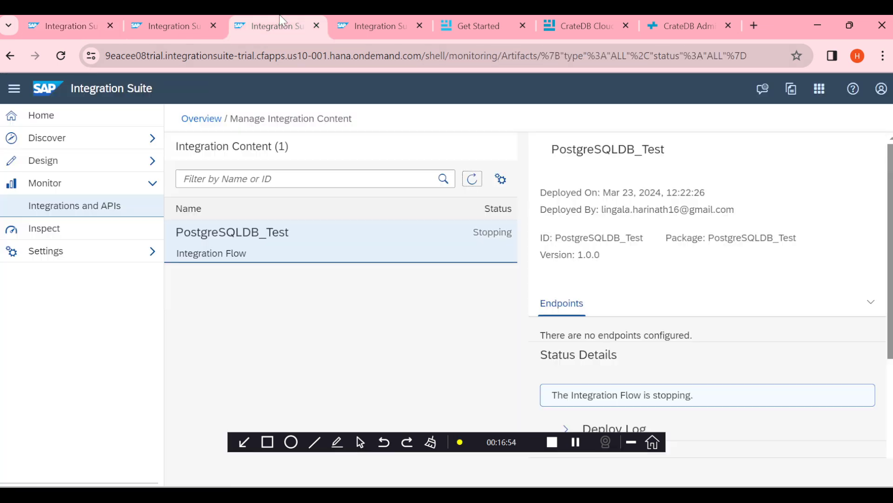
left_click(470, 180)
left_click(469, 180)
scroll(645, 330, "down", 10)
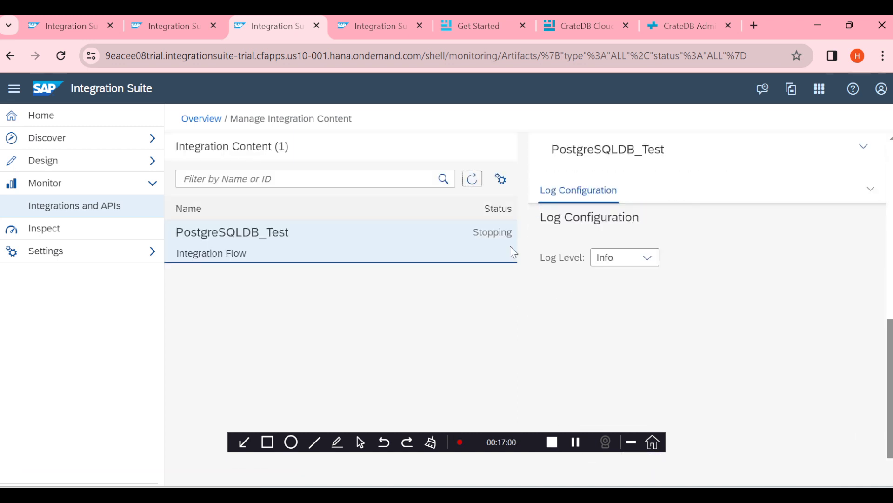
left_click(470, 180)
left_click(176, 21)
left_click(75, 23)
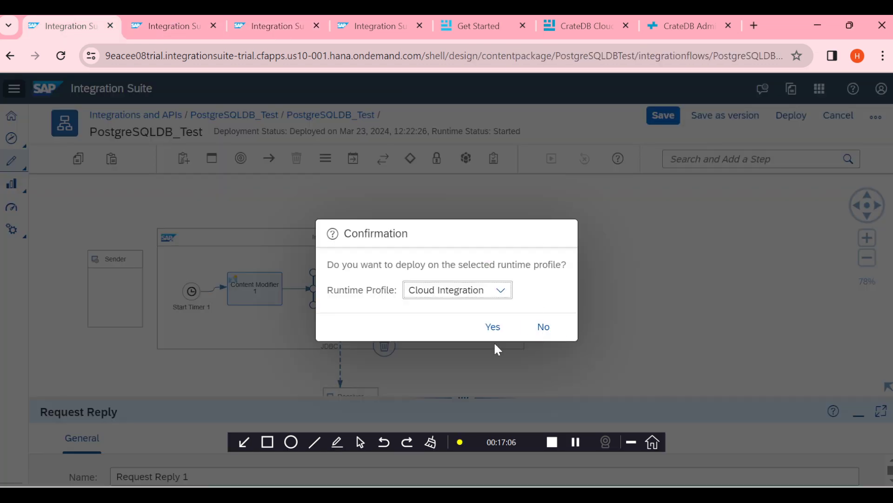
left_click(490, 328)
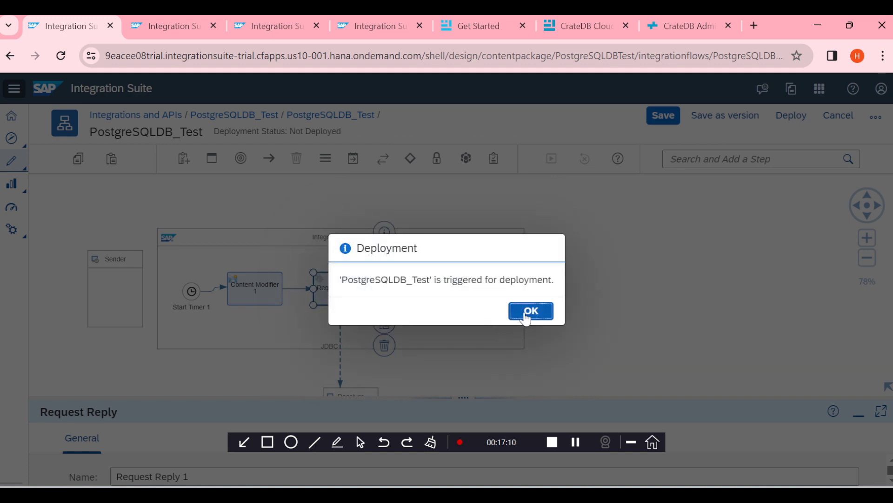
left_click(527, 312)
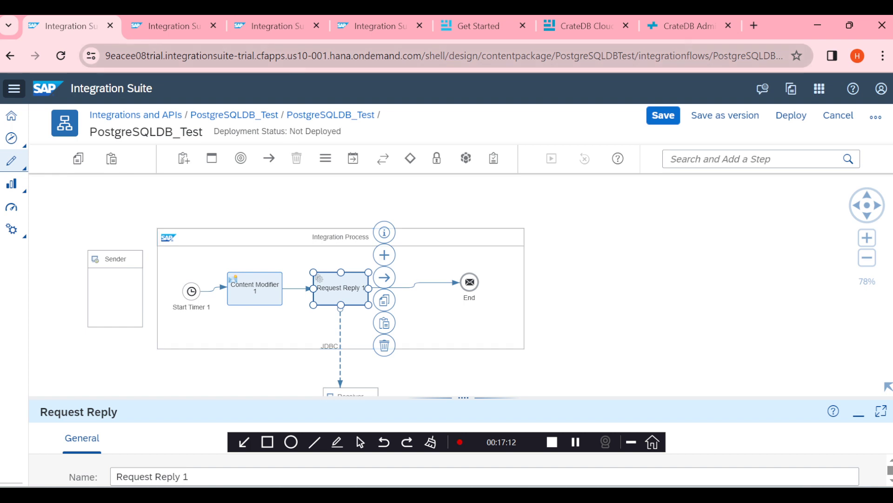
Refresh the past hour's message processing list and review the status, properties and logs of the PostgreSQLDB_Test message
left_click(370, 32)
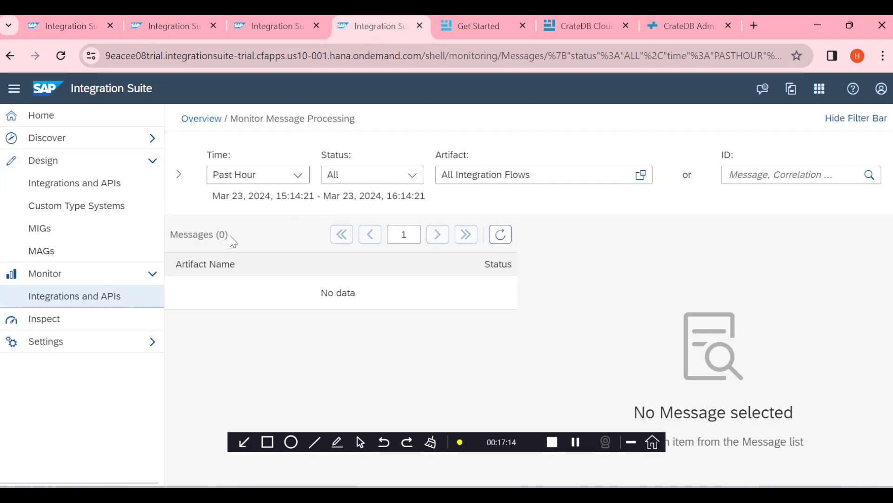
left_click(17, 97)
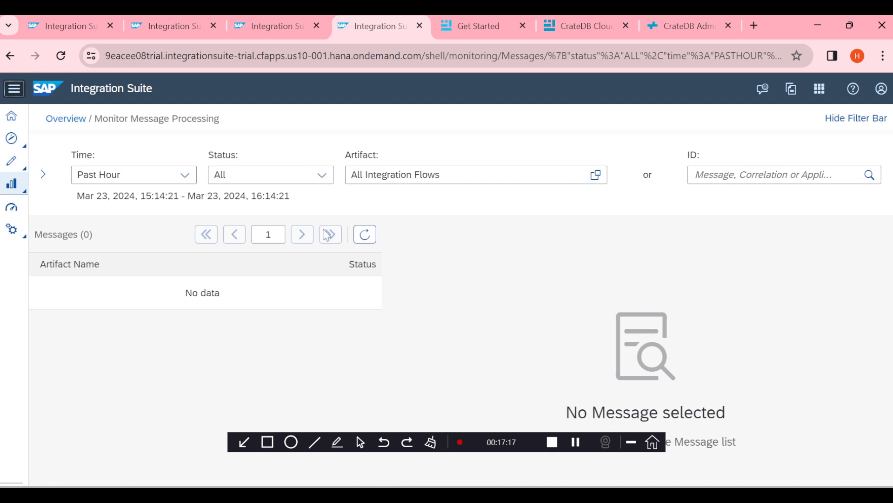
left_click(365, 235)
left_click(272, 298)
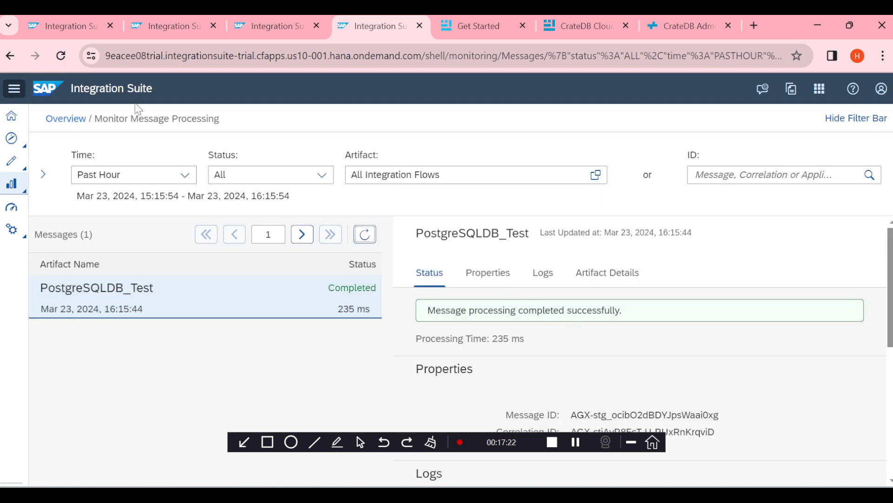
scroll(497, 333, "down", 5)
scroll(498, 334, "up", 2)
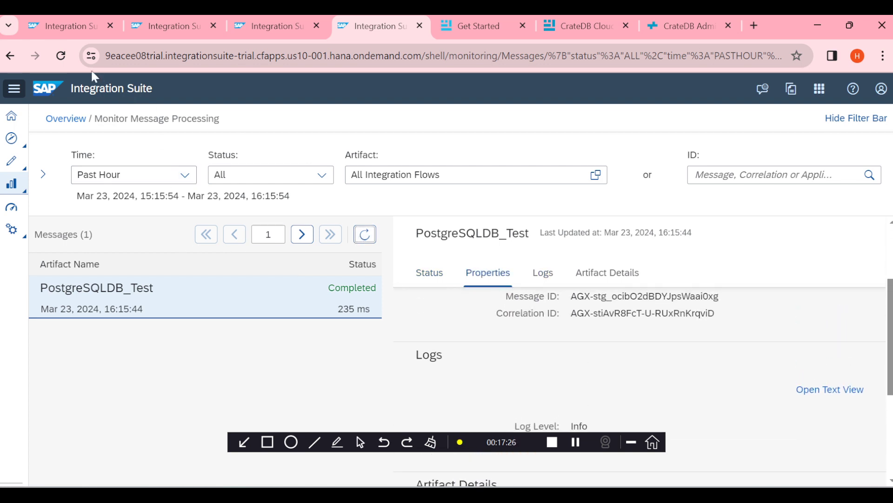
Review the SQL query in the message body of Content Modifier 1 in the PostgreSQLDB_Test flow
left_click(68, 34)
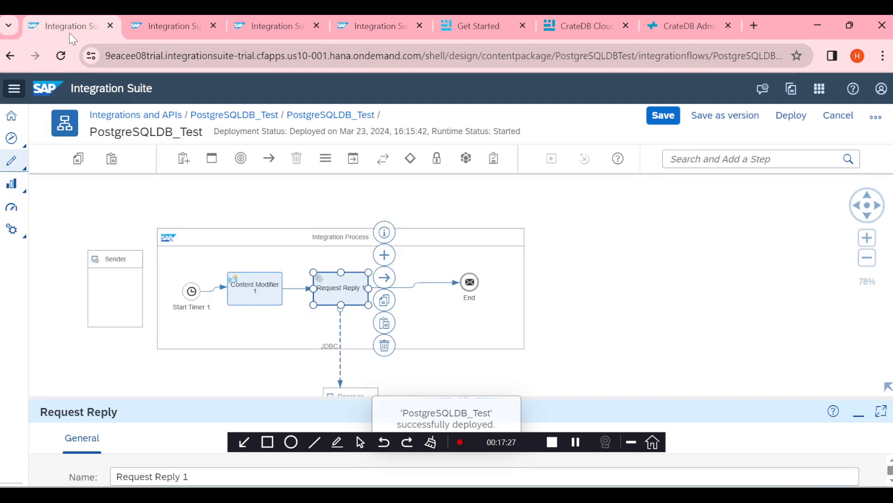
left_click(261, 303)
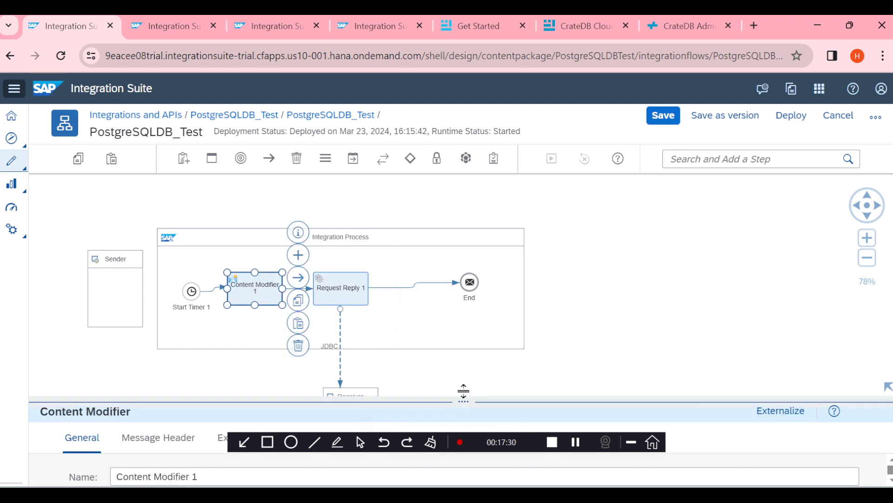
left_click_drag(465, 393, 465, 250)
left_click(349, 293)
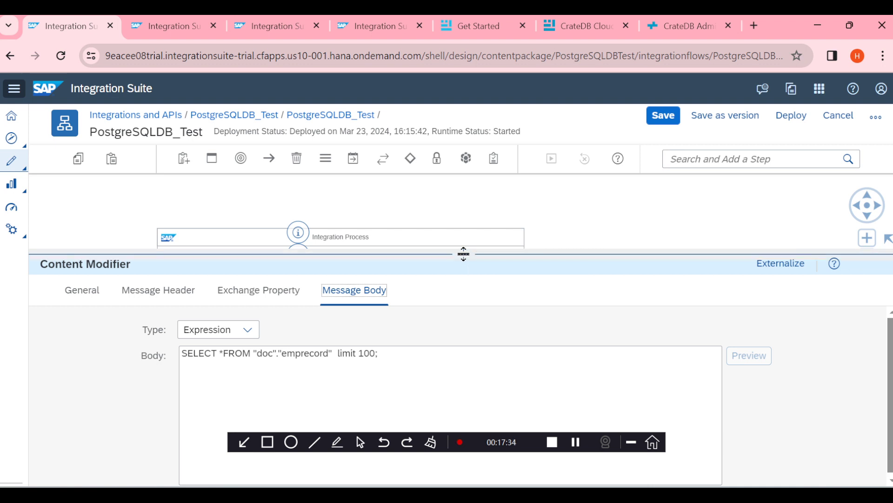
left_click_drag(463, 253, 453, 371)
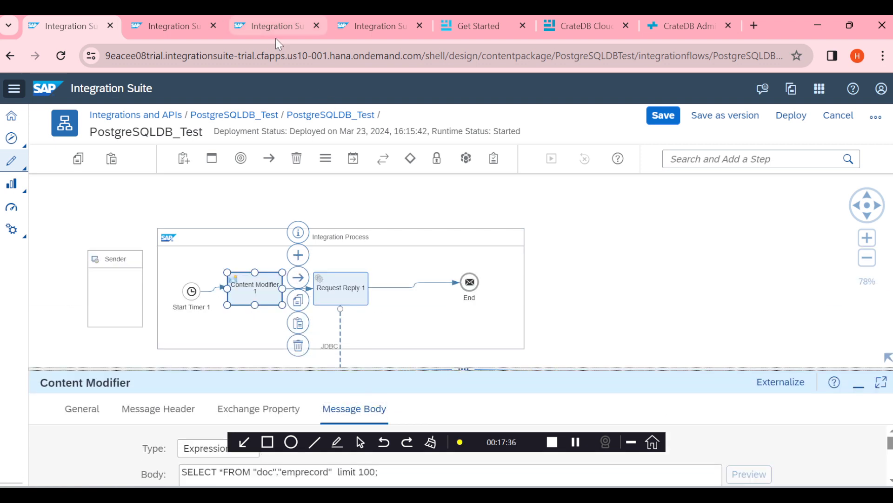
Refresh the integration content list and change the log level of PostgreSQLDB_Test to Trace
left_click(270, 29)
left_click(372, 29)
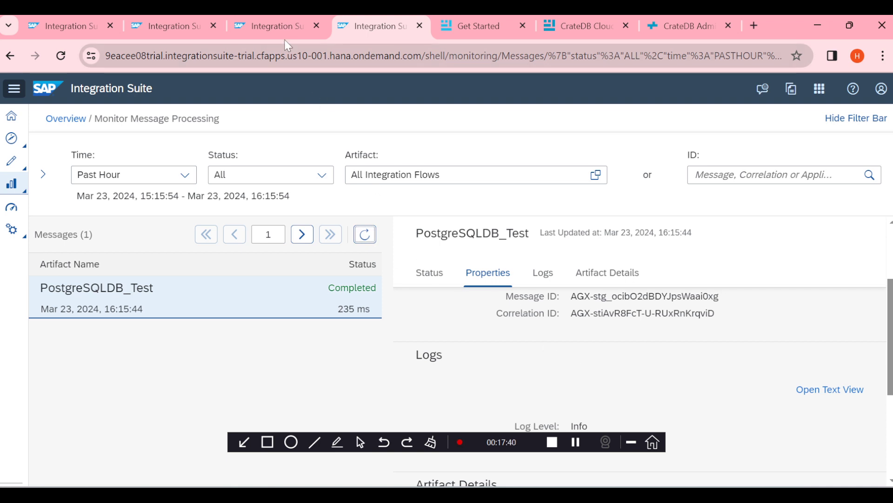
left_click(267, 27)
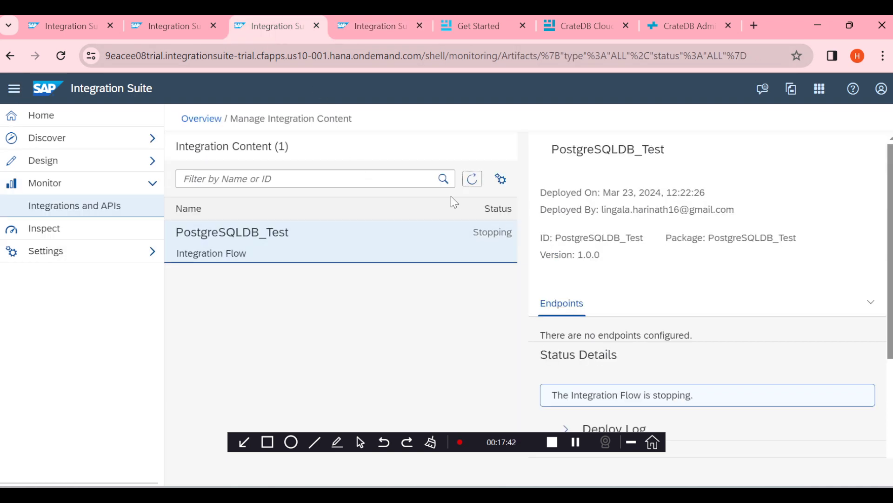
left_click(473, 179)
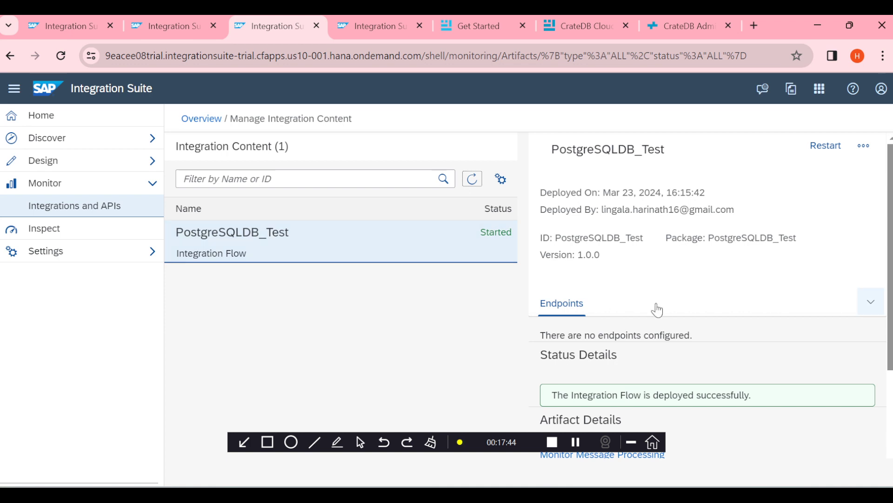
scroll(656, 310, "down", 3)
scroll(651, 353, "down", 1)
left_click(655, 364)
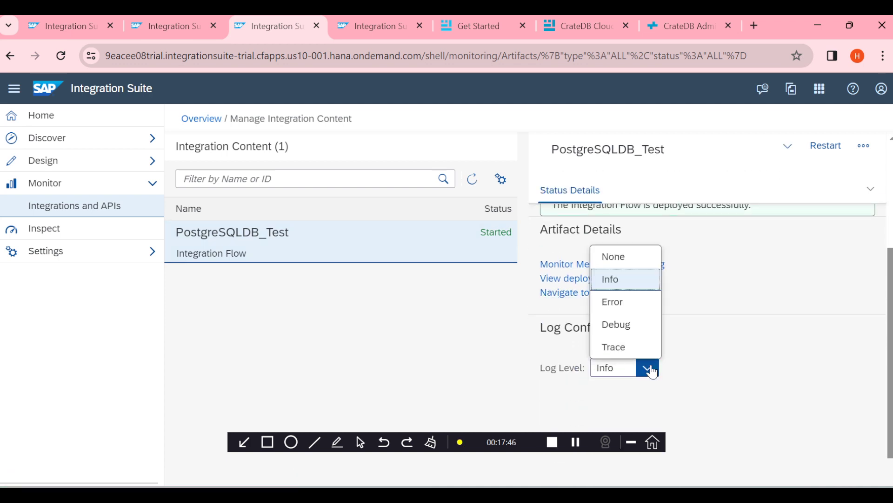
left_click(614, 347)
left_click(532, 326)
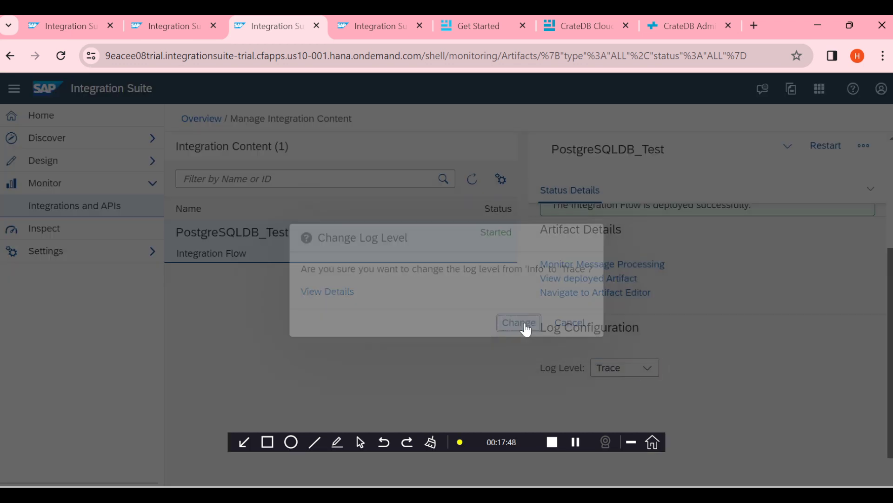
Redeploy PostgreSQLDB_Test on the Cloud Integration runtime profile and shrink the properties area beneath the flow diagram
left_click(63, 21)
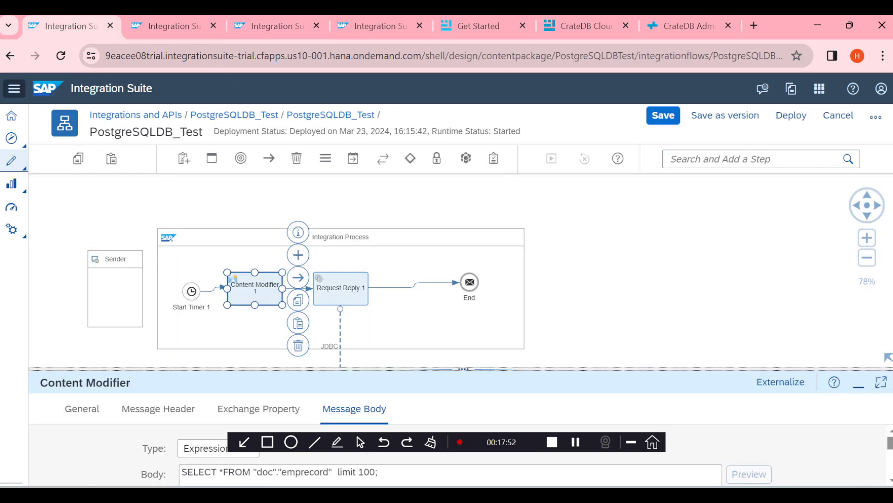
left_click(791, 116)
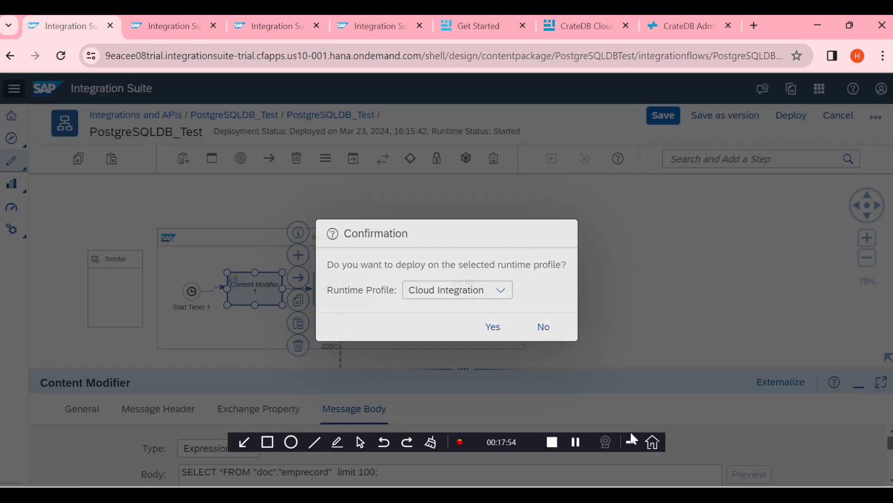
left_click(494, 327)
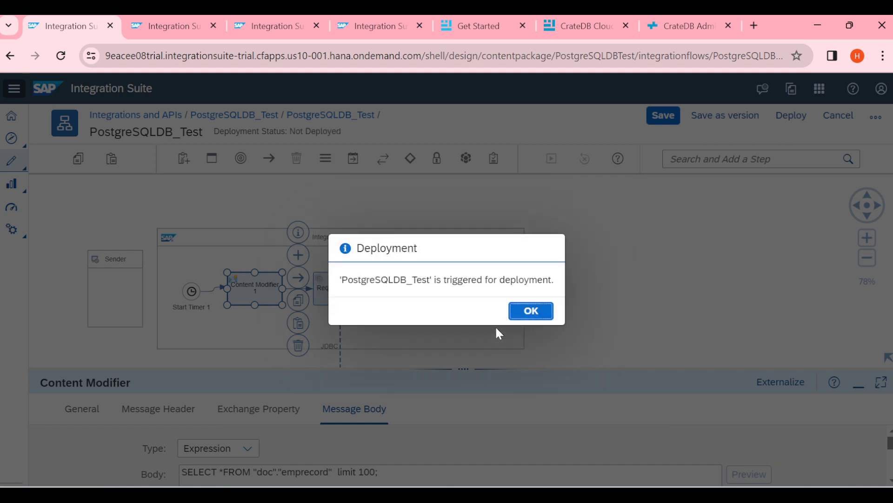
left_click(529, 310)
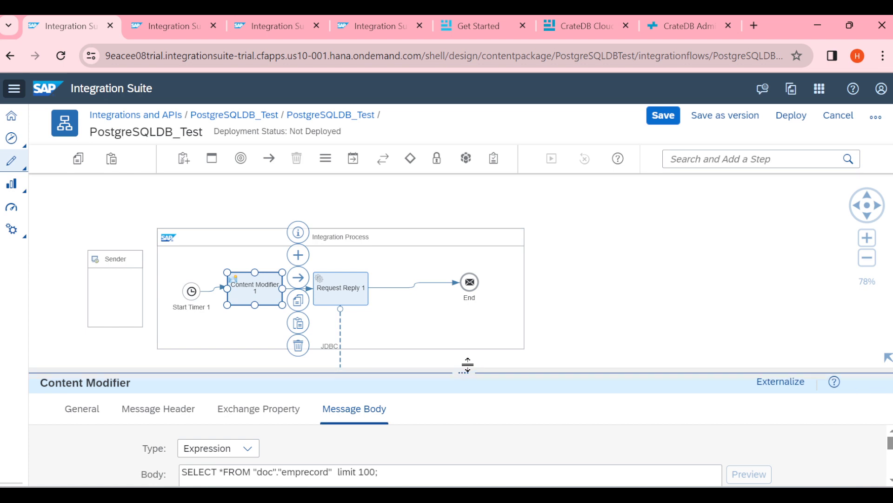
left_click_drag(467, 362, 455, 415)
left_click(410, 380)
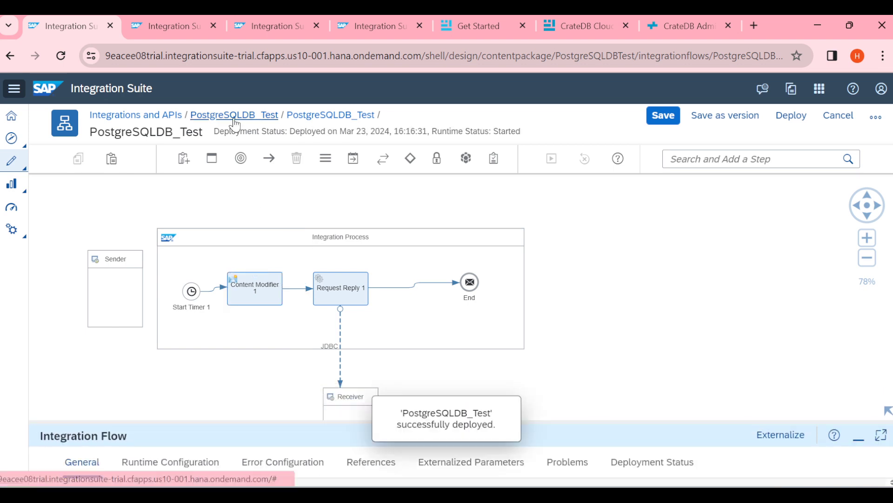
Refresh the message processing list and open the trace of the newest PostgreSQLDB_Test message
left_click(168, 32)
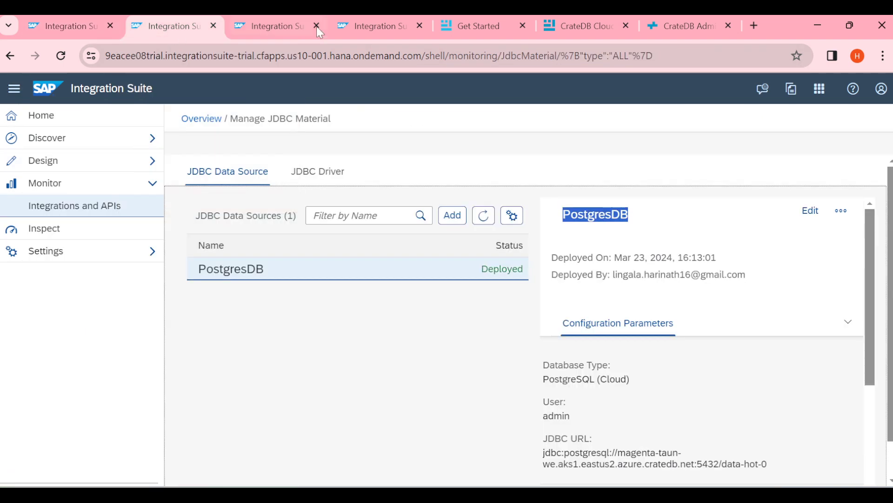
left_click(365, 26)
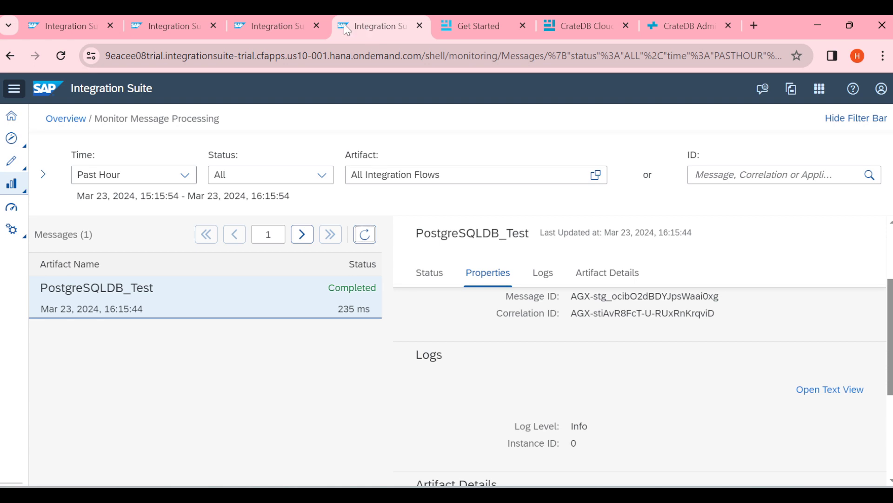
left_click(366, 234)
left_click(289, 286)
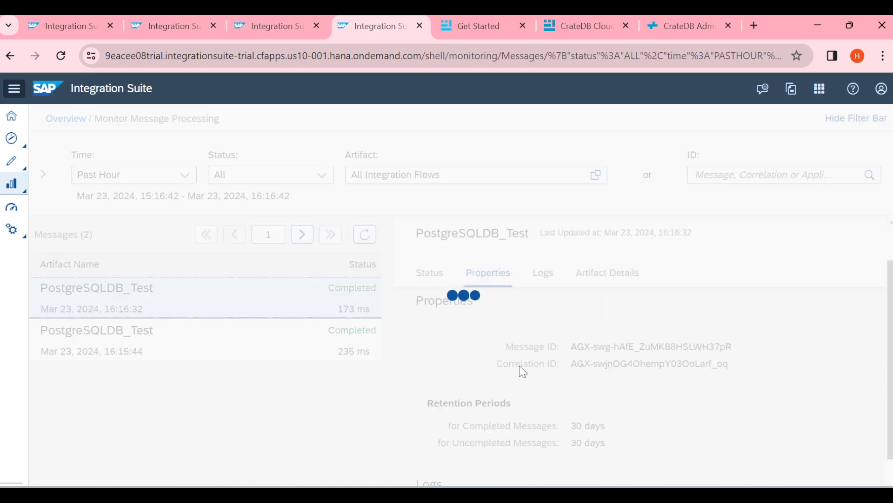
scroll(523, 371, "down", 4)
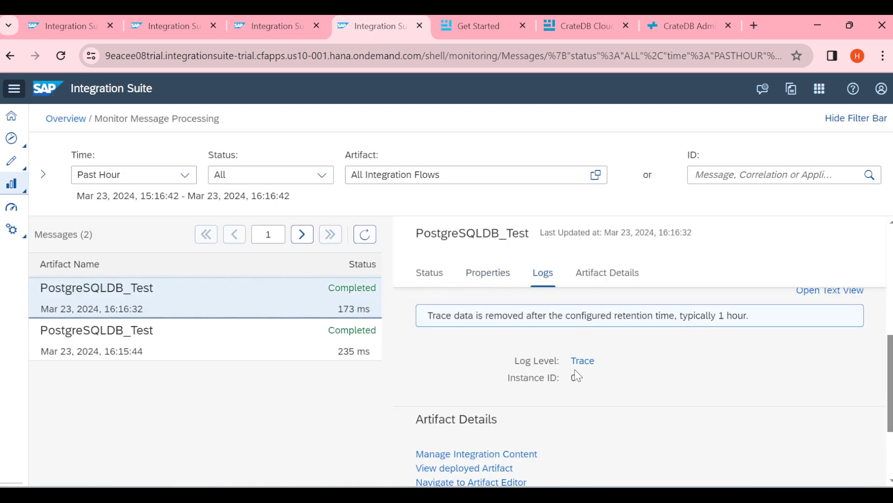
left_click(583, 363)
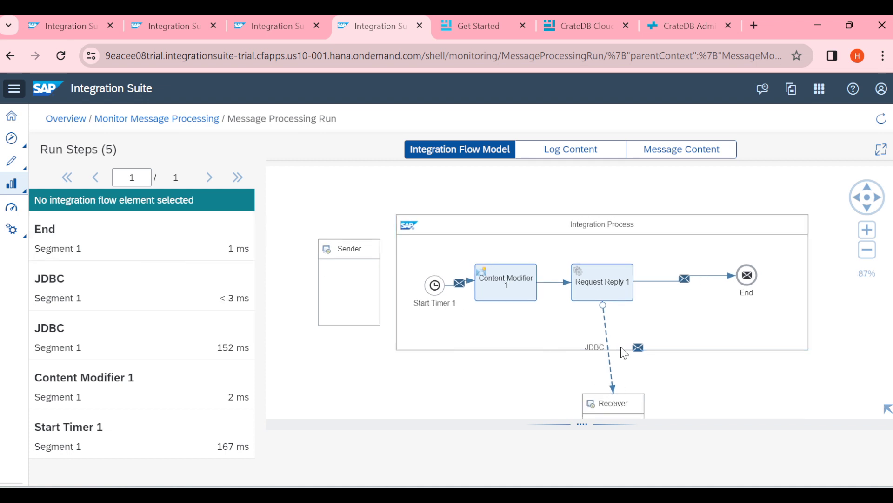
Open the message payload before the End run step and select the entire XML response for copying
left_click(110, 241)
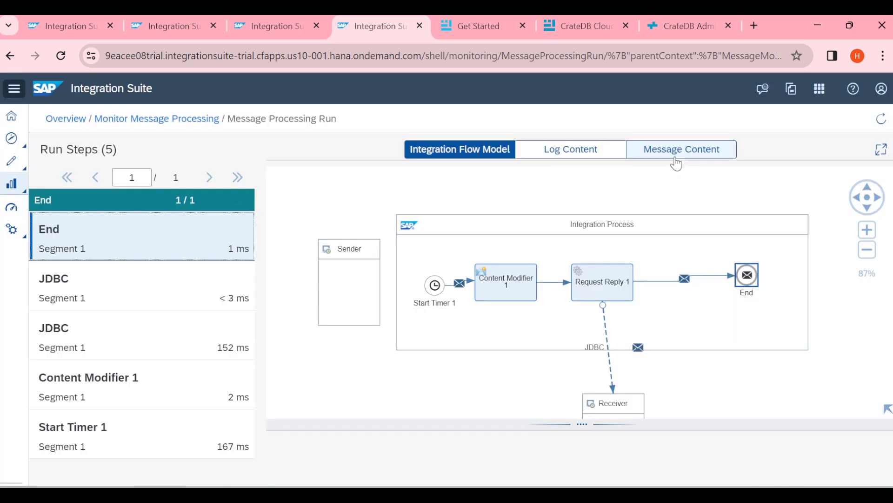
left_click(677, 161)
left_click(461, 222)
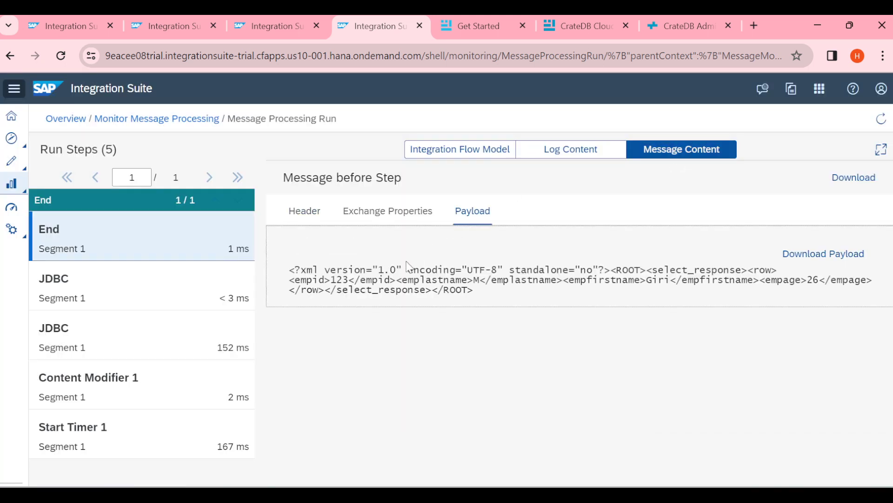
left_click_drag(474, 290, 285, 272)
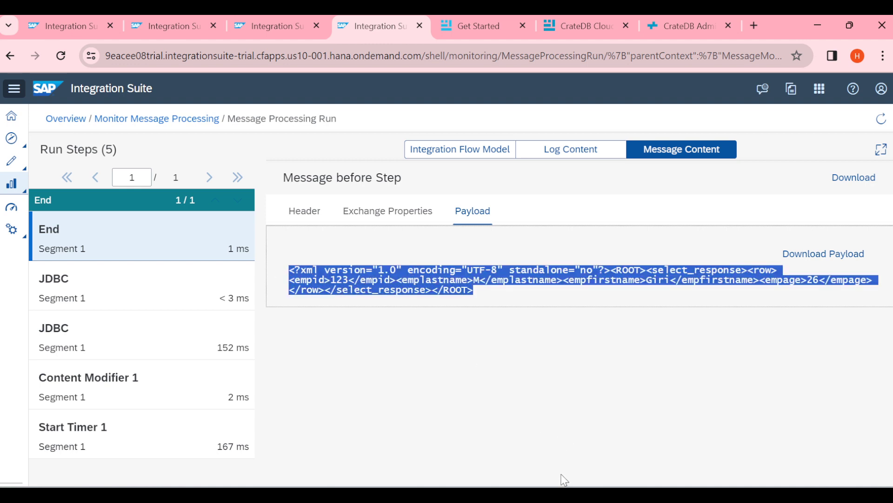
Switch to Notepad++, paste the payload into a new file and format it with the XML Tools Pretty print command
key("alt+Tab")
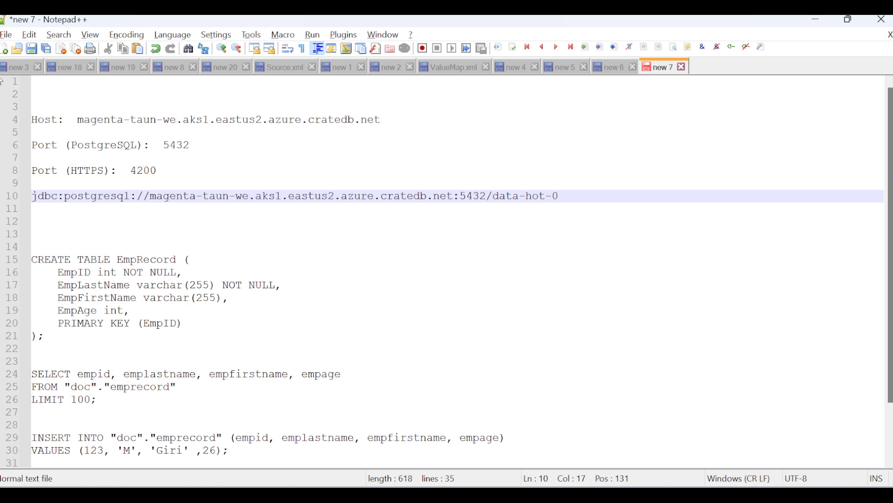
key("ctrl+n")
key("ctrl+v")
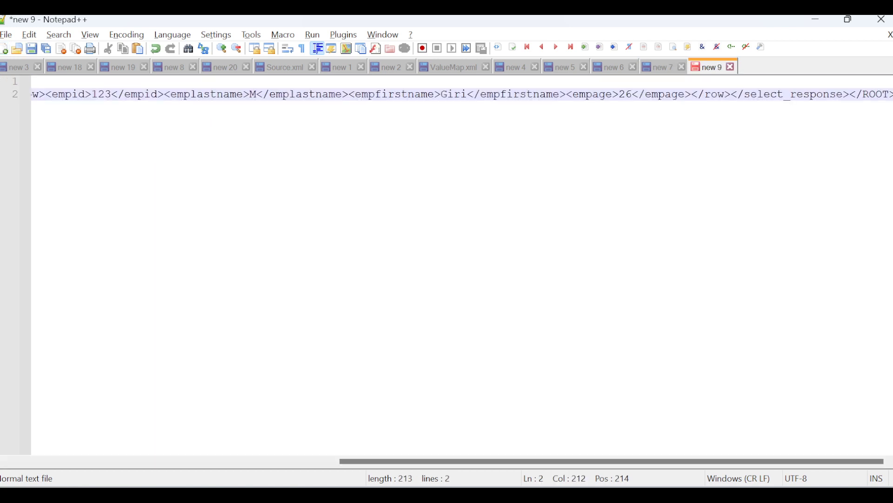
left_click(338, 36)
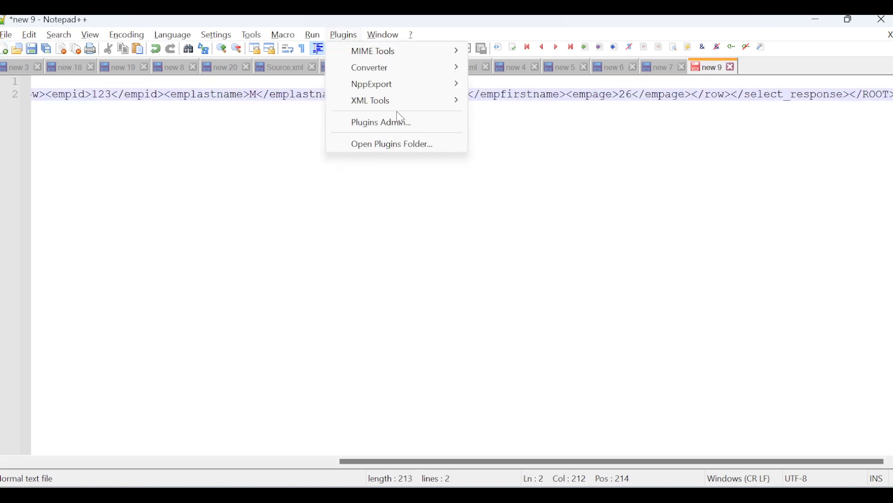
mouse_move(410, 104)
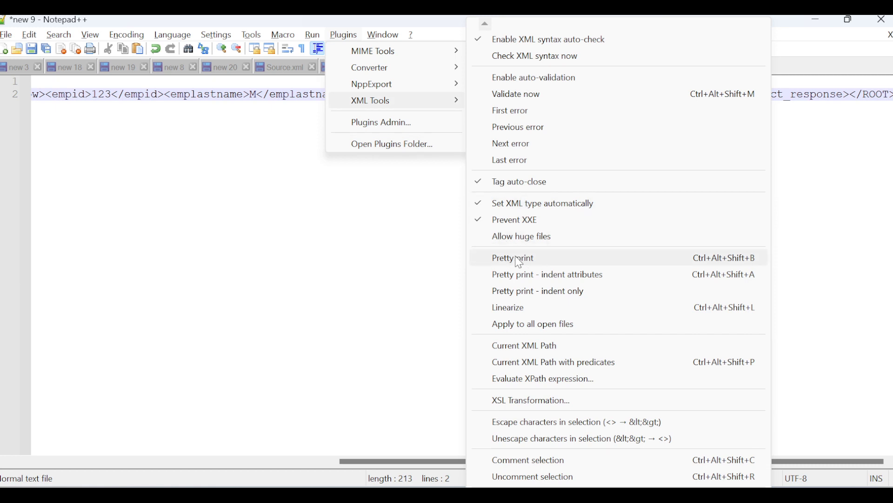
left_click(520, 262)
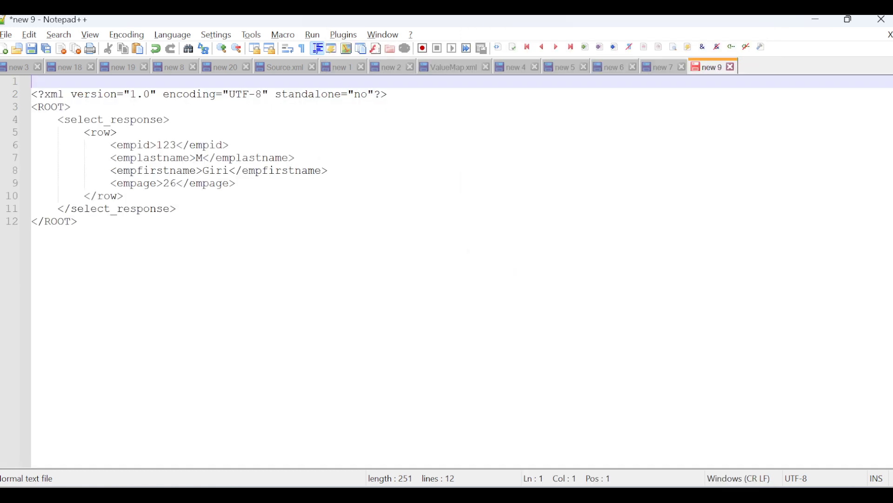
Switch back to the browser and run the SELECT query on "doc"."emprecord" again in the CrateDB console
key("alt+Tab")
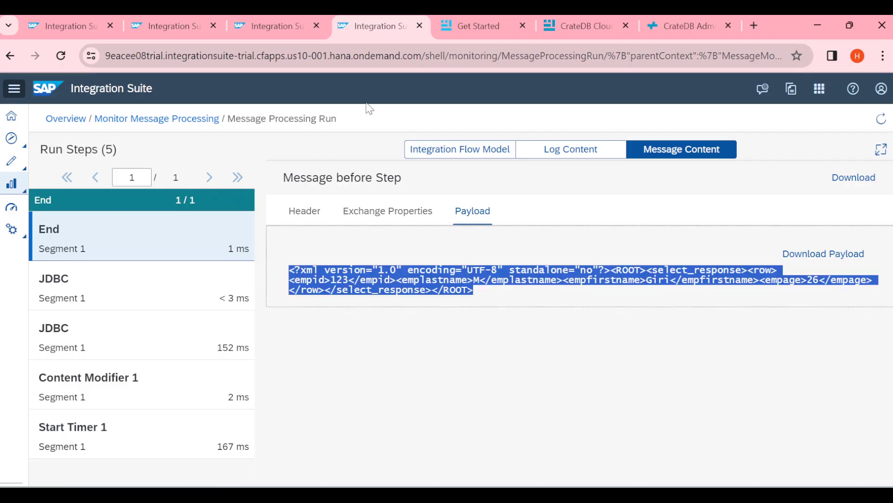
left_click(171, 29)
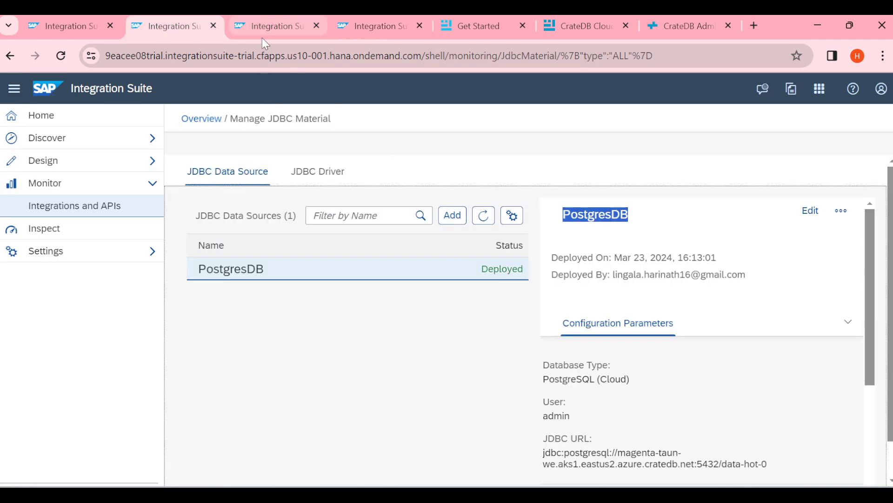
left_click(61, 28)
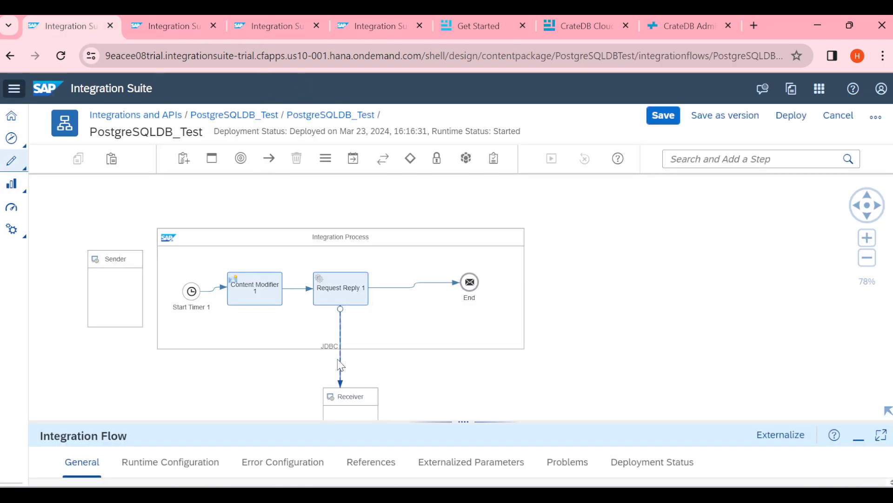
key("alt+Tab")
key("Escape")
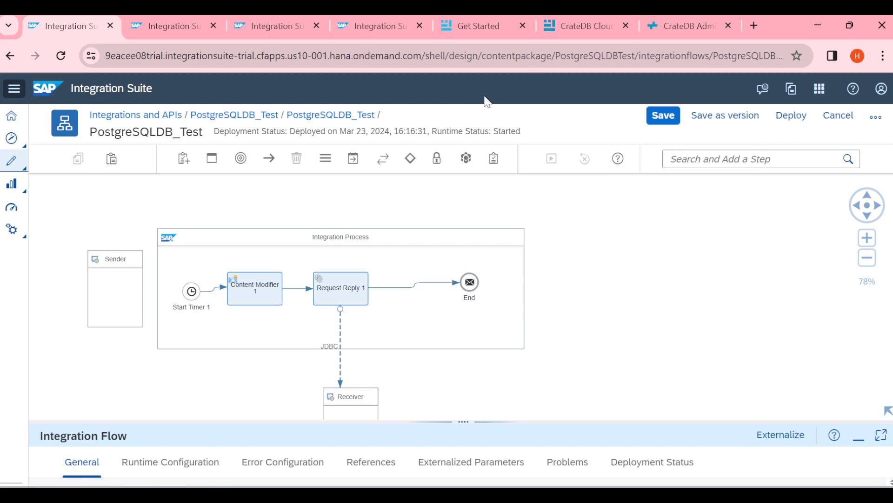
left_click(589, 29)
left_click(683, 27)
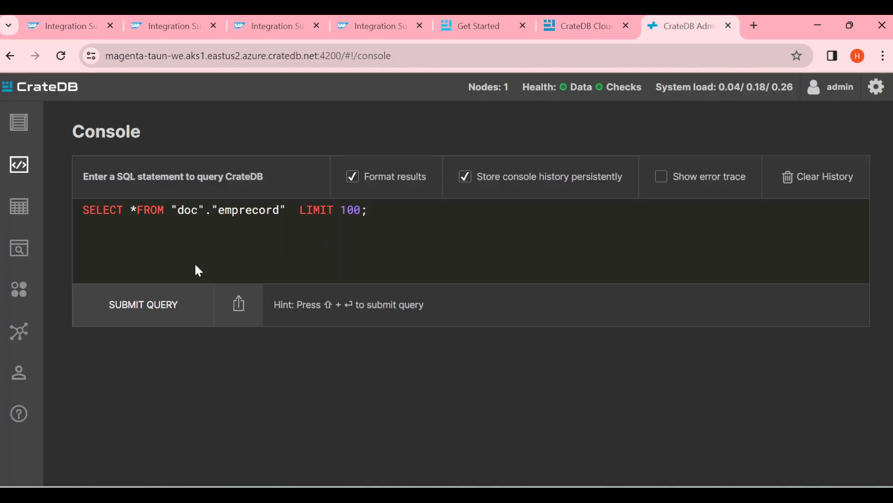
left_click(150, 308)
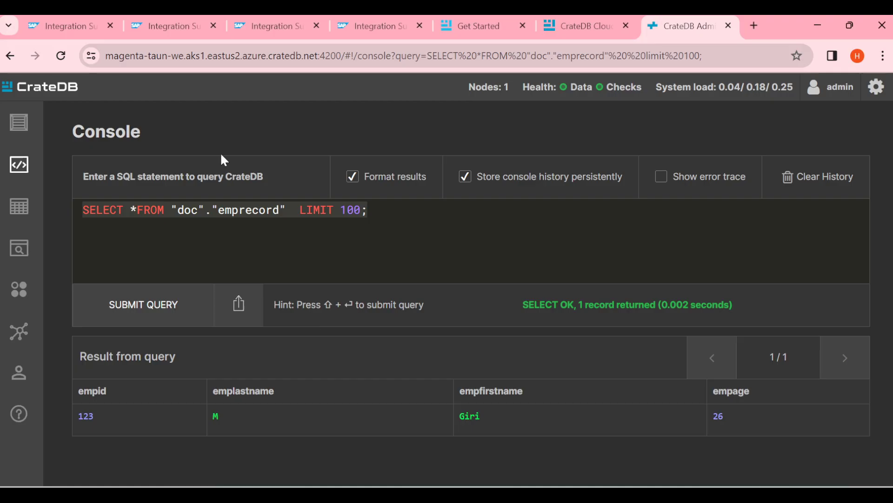
Compare the empid value in the formatted XML payload with the emprecord row returned in the CrateDB console
left_click(63, 25)
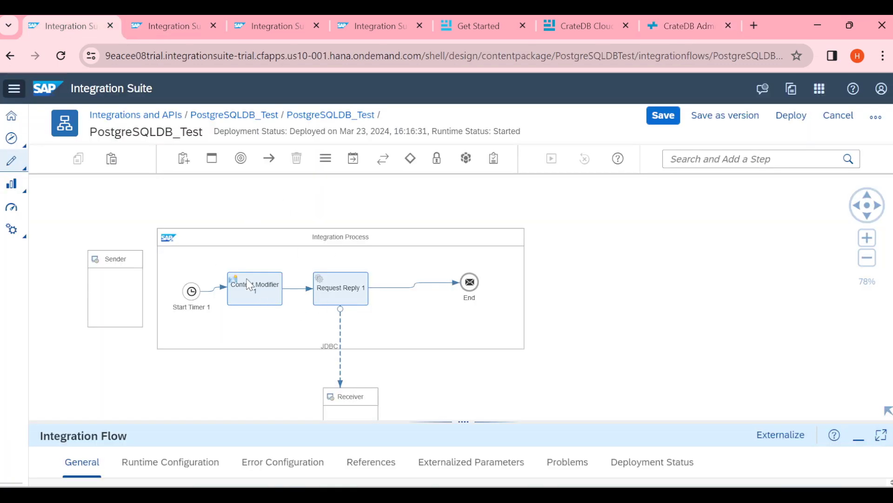
left_click(365, 32)
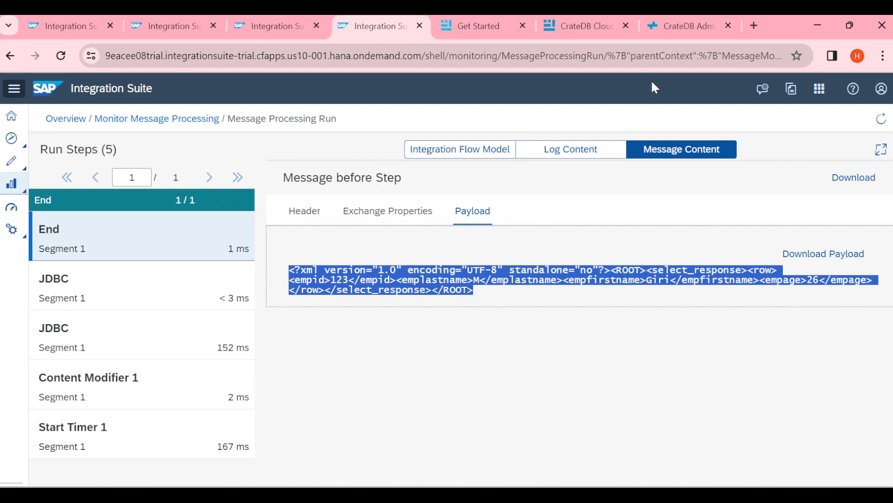
key("alt+Tab")
key("alt+Tab")
left_click(680, 30)
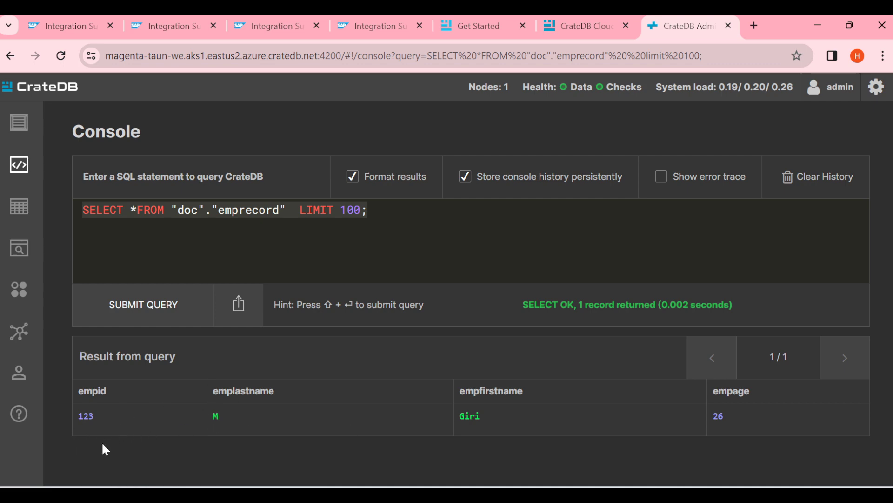
key("alt+Tab")
double_click(169, 146)
key("alt+Tab")
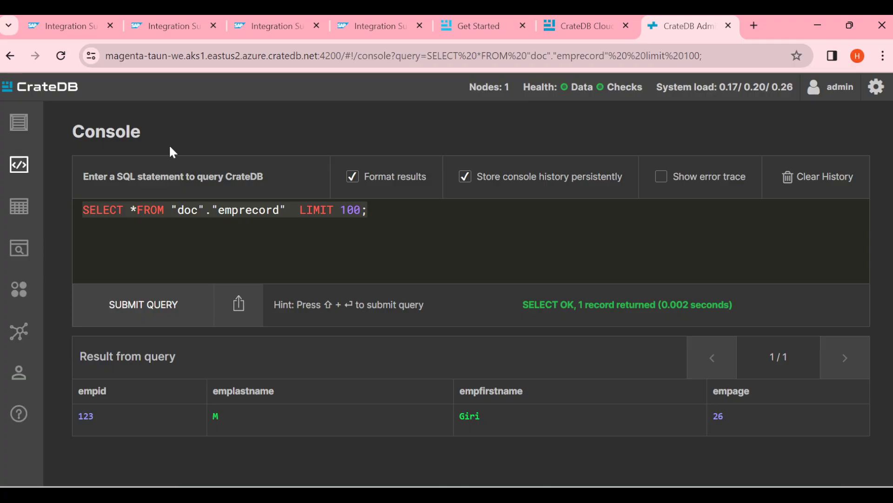
key("alt+Tab")
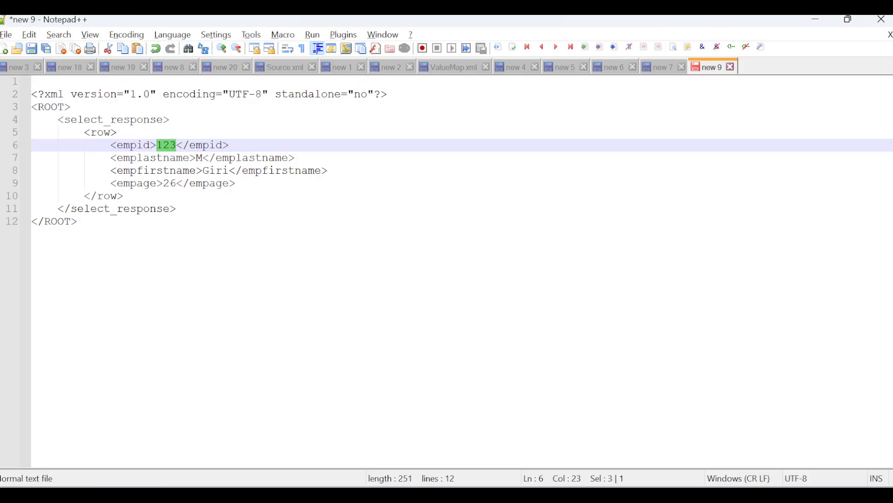
Check the last name, first name and empage values of the XML payload against the CrateDB query result
key("alt+Tab")
key("alt+Tab")
key("alt+Tab")
key("alt+Tab")
key("Down")
key("Down")
key("Down")
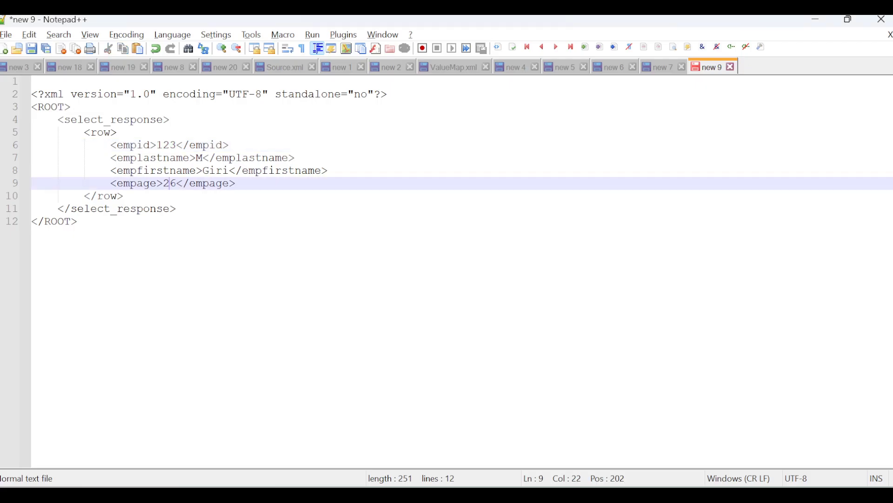
key("shift+Left")
key("shift+Left")
key("alt+Tab")
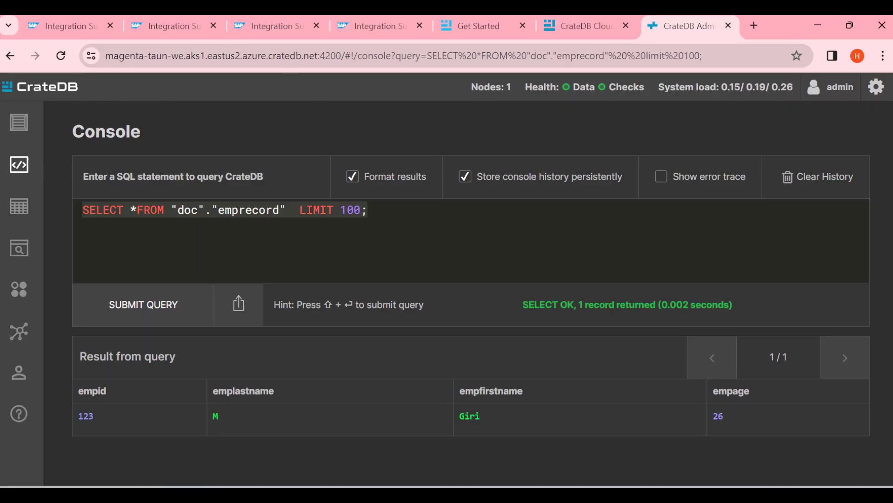
left_click(176, 27)
left_click(74, 19)
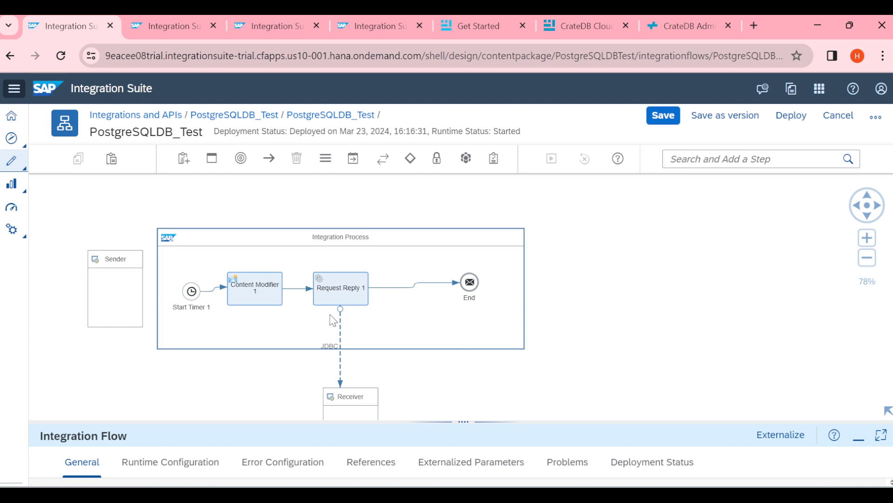
left_click(685, 27)
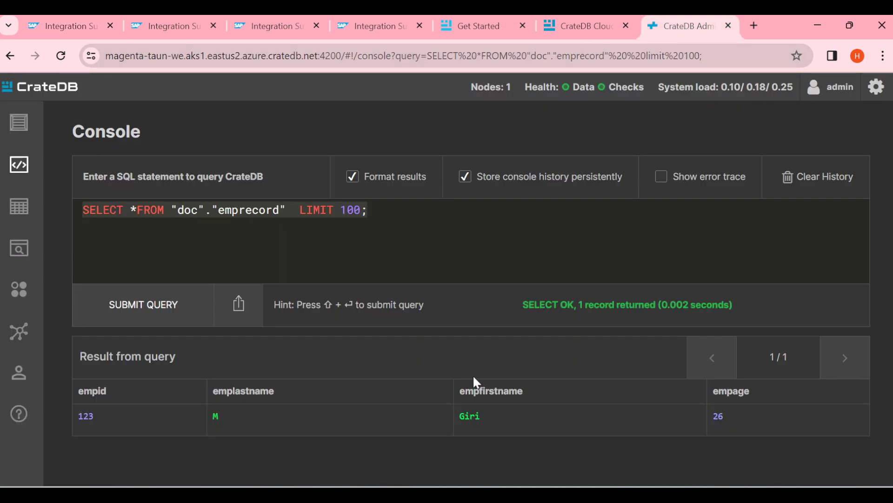
Return to the PostgreSQLDB_Test flow and add a second receiver participant beside the Integration Process, on the End event's side
left_click(82, 26)
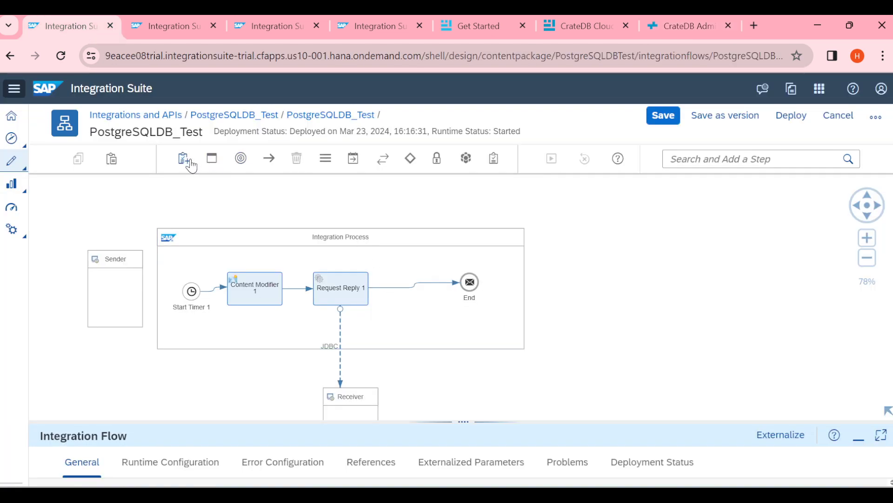
left_click(187, 160)
left_click(666, 281)
Connect the End event to Receiver1 with a JDBC adapter channel
left_click(470, 281)
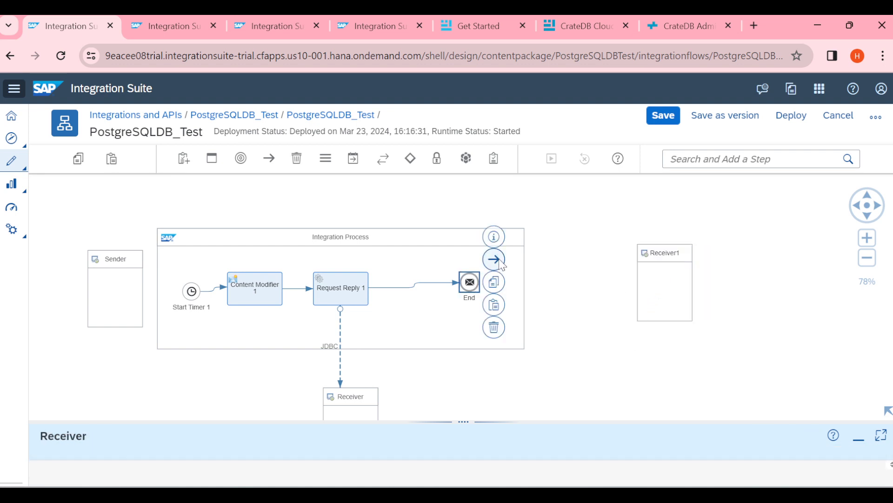
left_click_drag(494, 259, 645, 282)
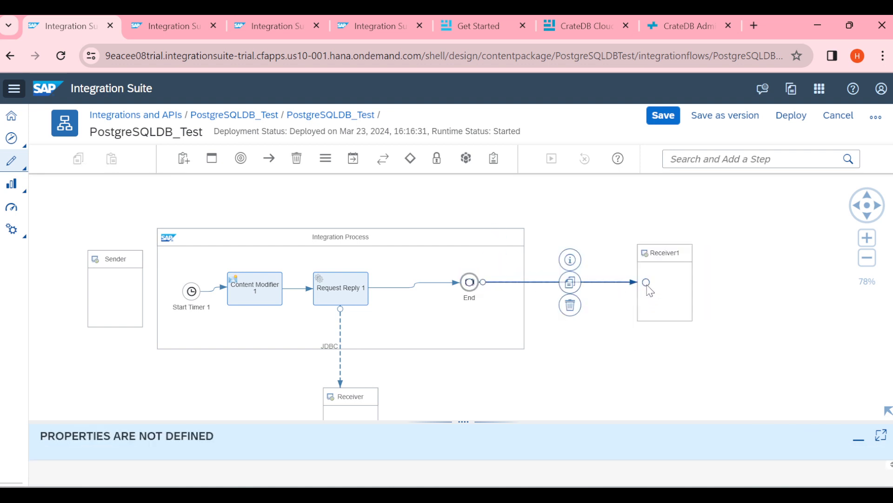
scroll(430, 298, "down", 2)
scroll(432, 299, "down", 1)
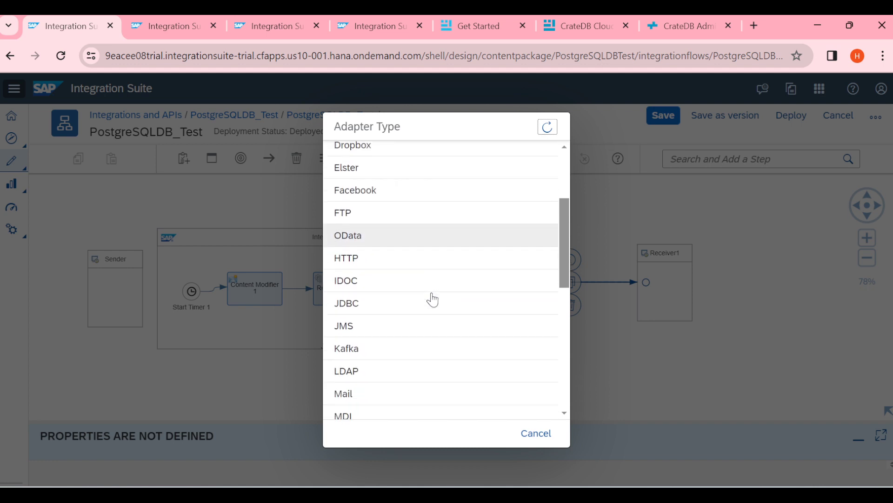
scroll(433, 300, "up", 2)
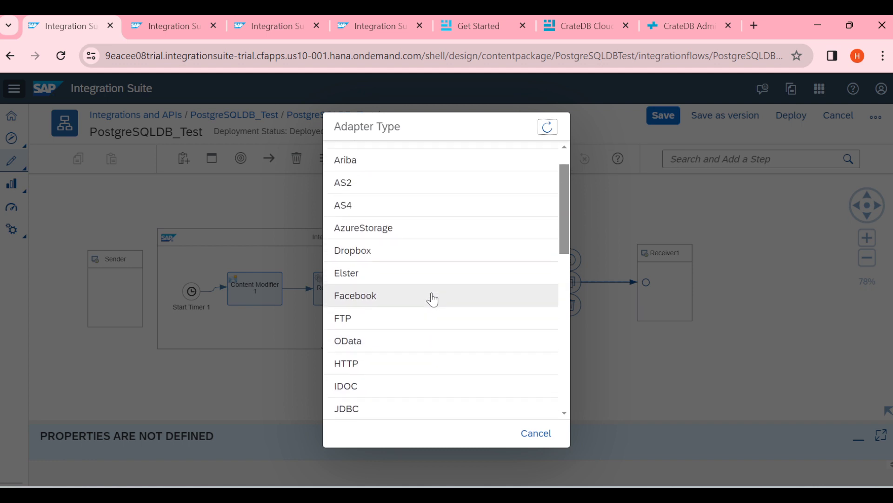
scroll(432, 299, "down", 2)
left_click(356, 311)
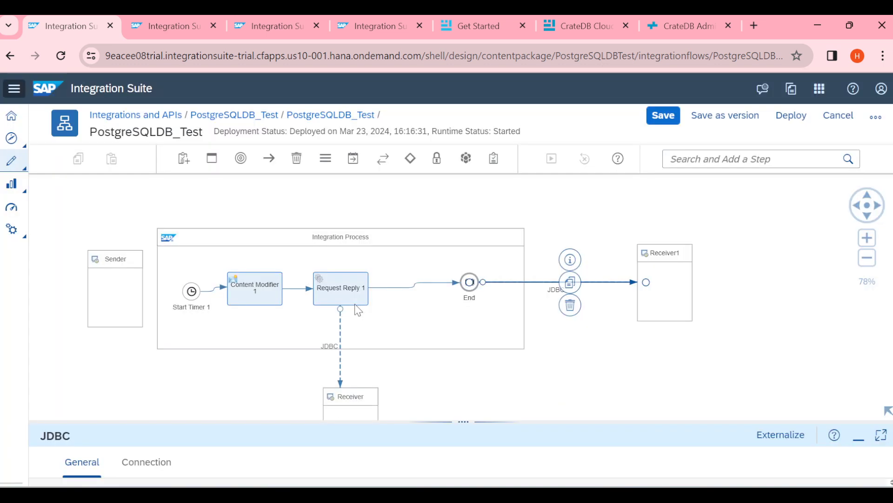
Copy the JDBC Data Source Alias PostgresDB from the connection details of the Request Reply 1 JDBC channel
left_click(341, 339)
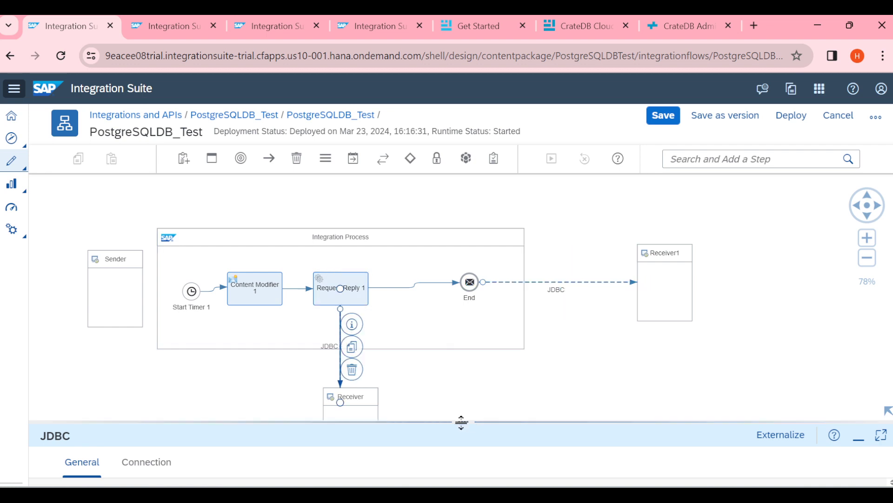
left_click_drag(463, 421, 463, 263)
left_click(128, 307)
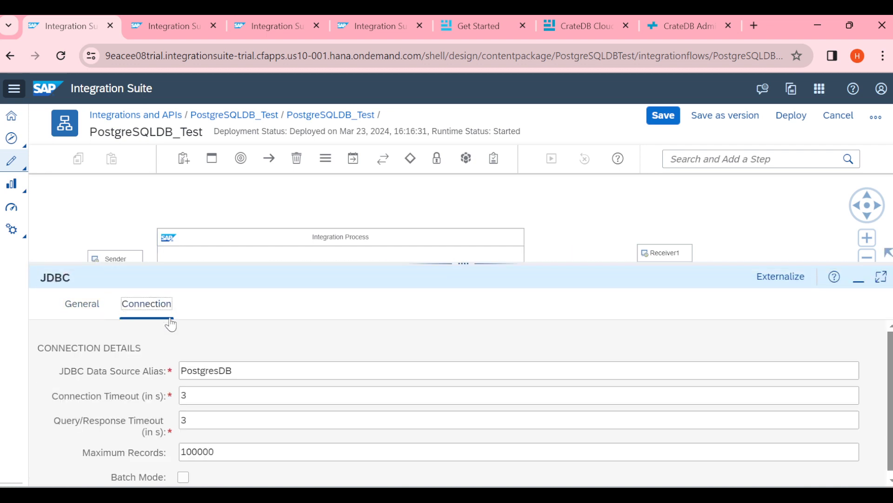
double_click(206, 370)
key("ctrl+c")
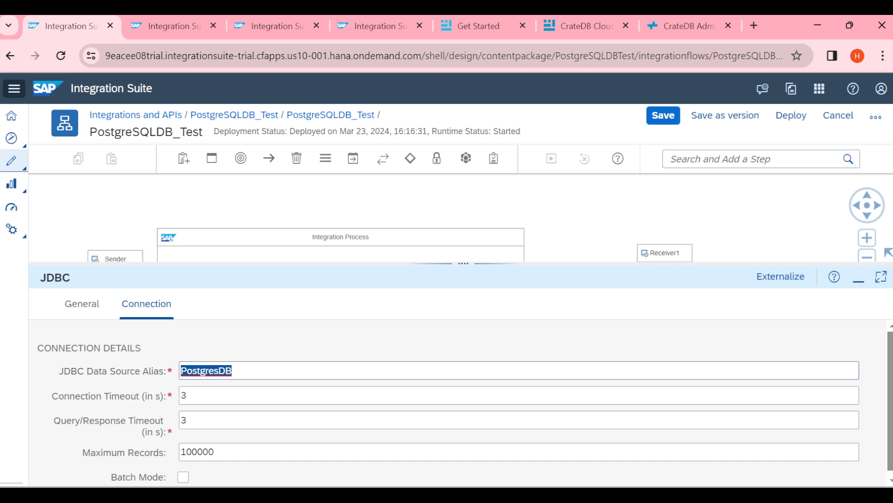
Set the JDBC Data Source Alias of the channel between End and Receiver1 to PostgresDB and save the flow
left_click_drag(469, 263, 540, 327)
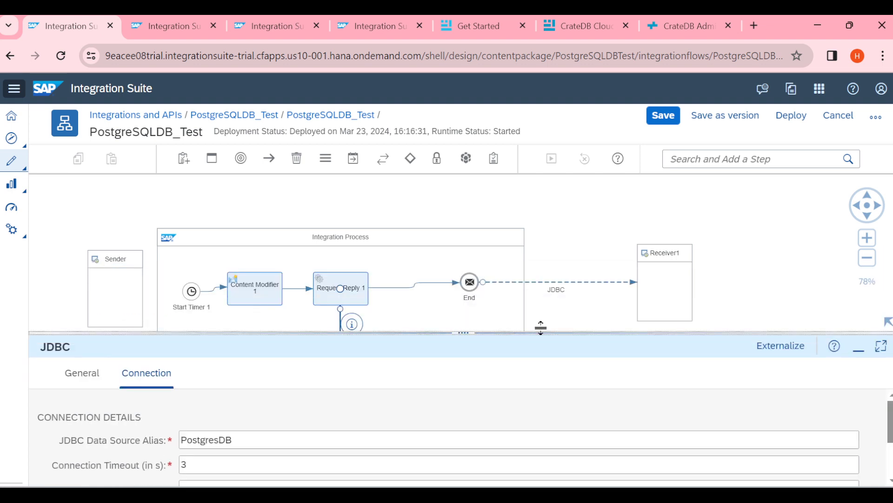
left_click(612, 282)
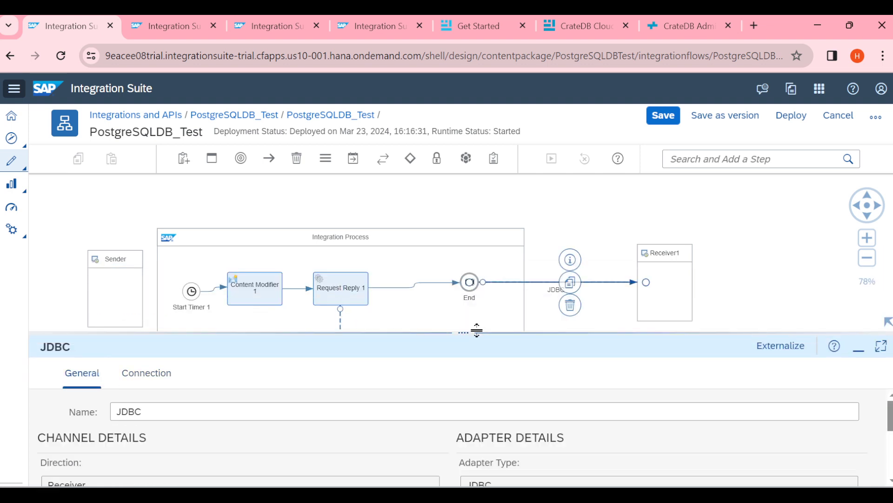
left_click_drag(477, 330, 456, 238)
left_click(148, 280)
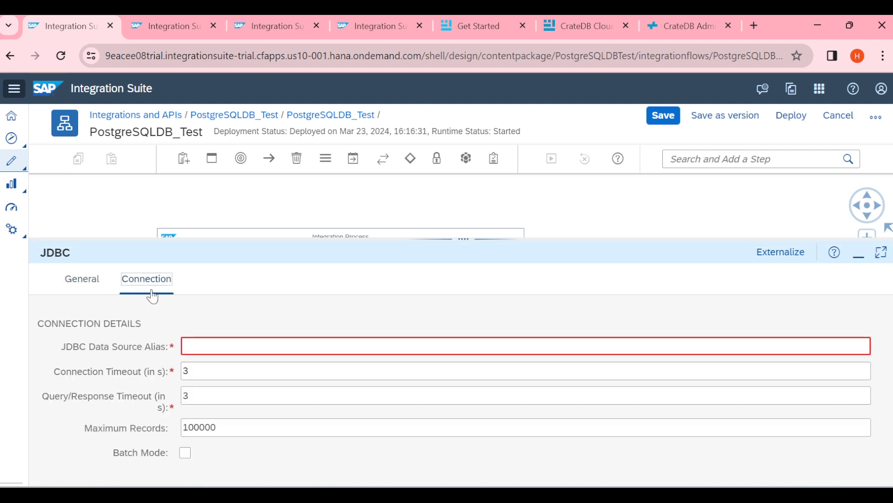
left_click(233, 345)
key("ctrl+v")
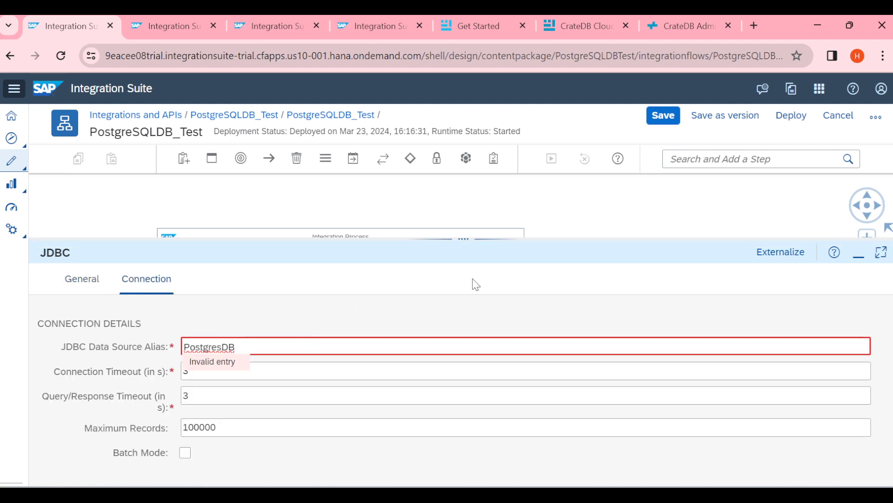
left_click_drag(457, 238, 446, 392)
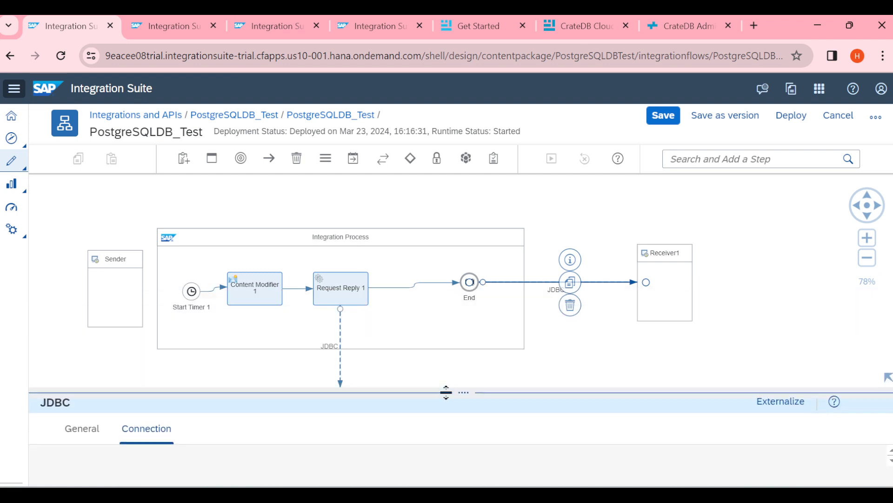
left_click(663, 116)
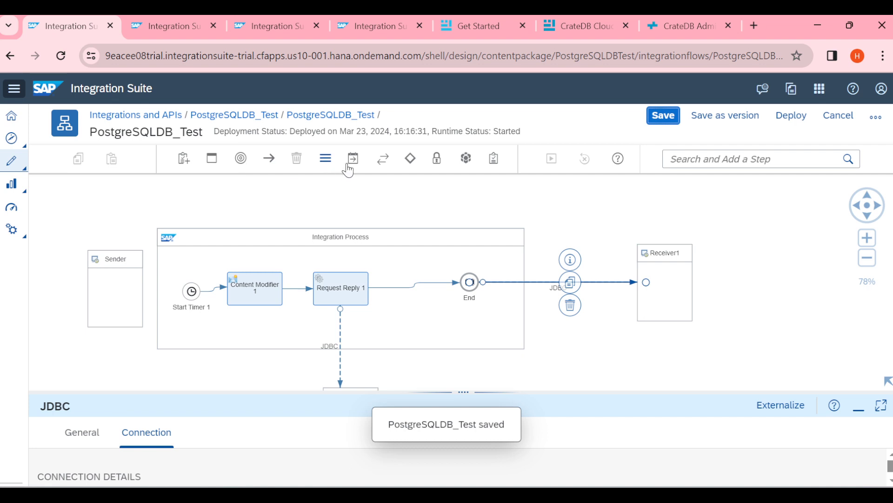
Insert a Content Modifier between Request Reply 1 and the End event, and open its message body settings
left_click(352, 159)
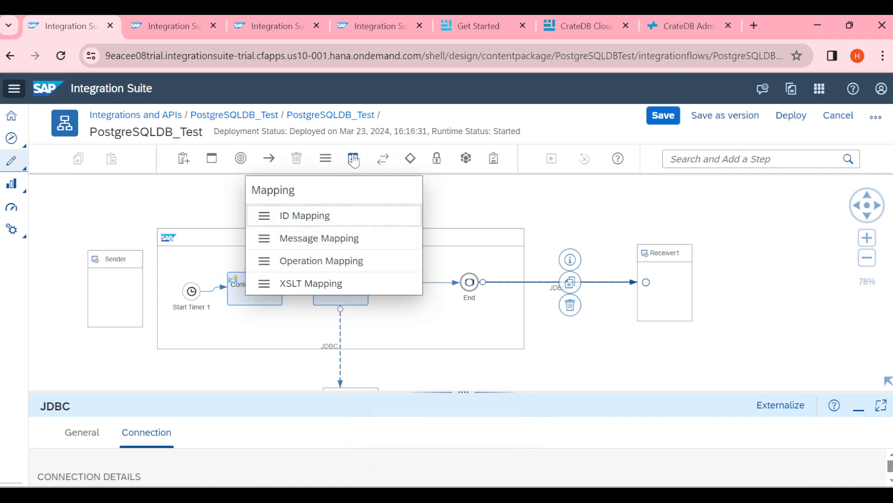
left_click(383, 159)
left_click(298, 214)
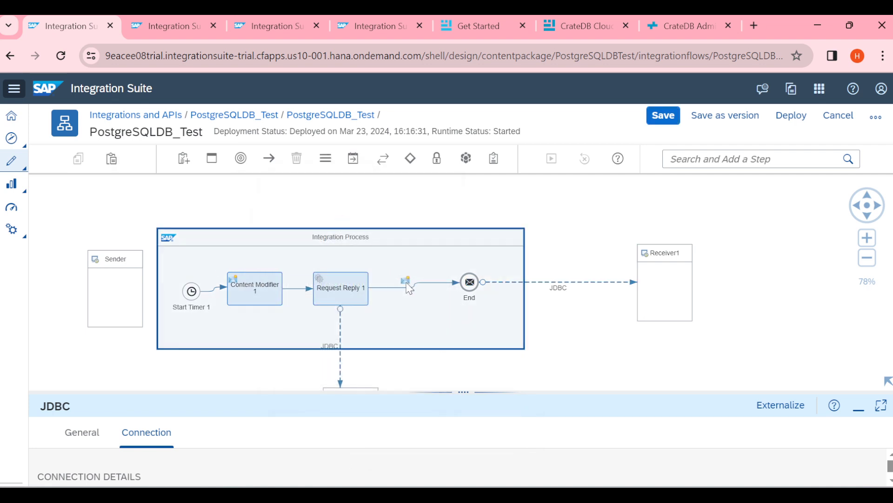
left_click(407, 283)
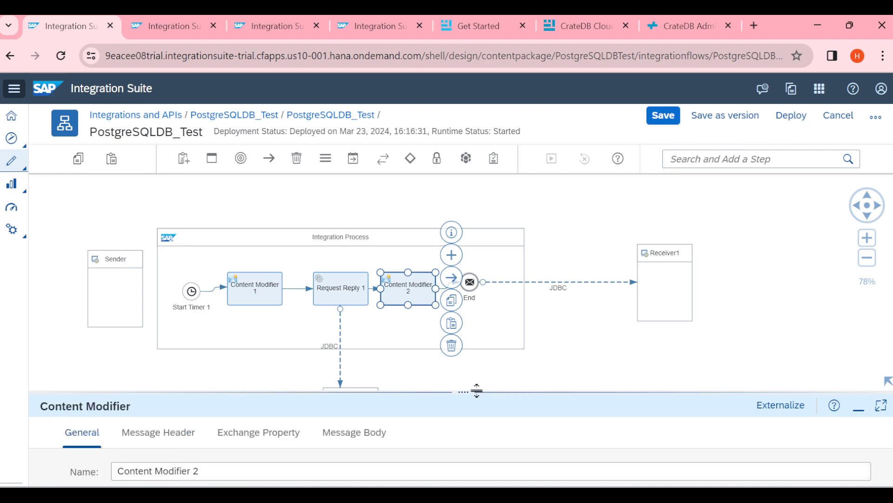
left_click_drag(477, 390, 472, 224)
left_click(359, 265)
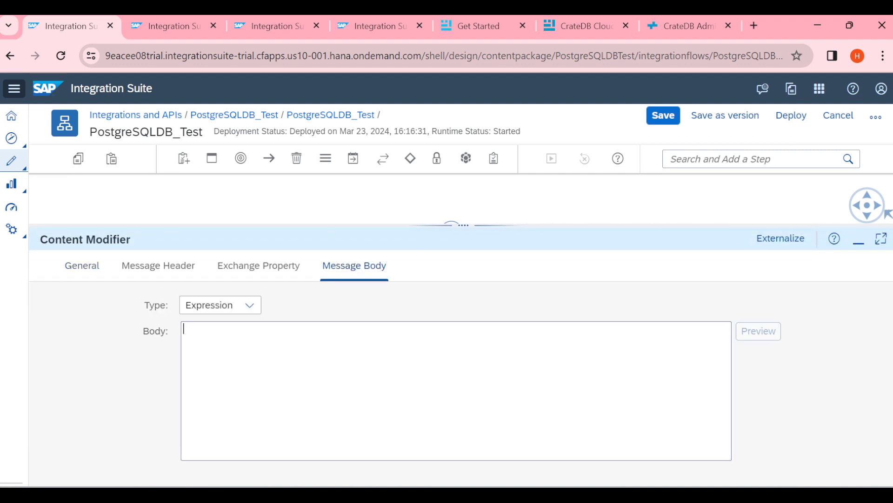
Switch to Notepad++ and copy the INSERT INTO "doc"."emprecord" statement from the new 7 notes
key("alt+Tab")
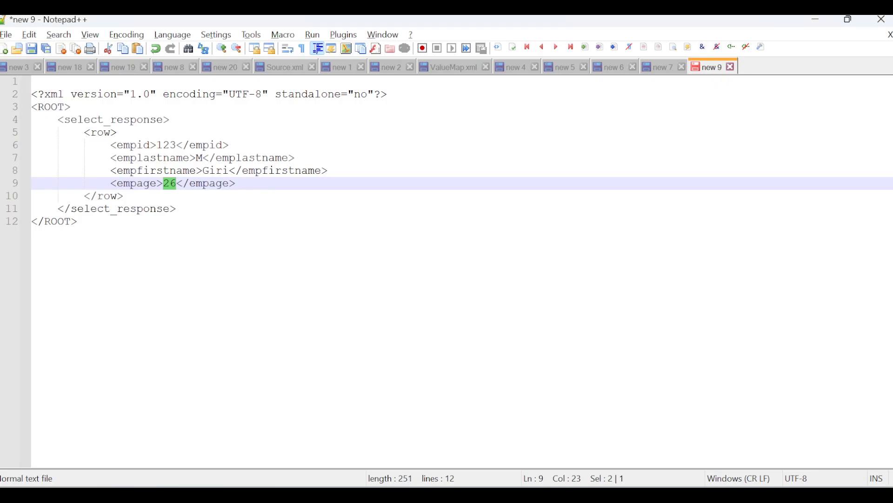
left_click(660, 68)
scroll(447, 270, "down", 2)
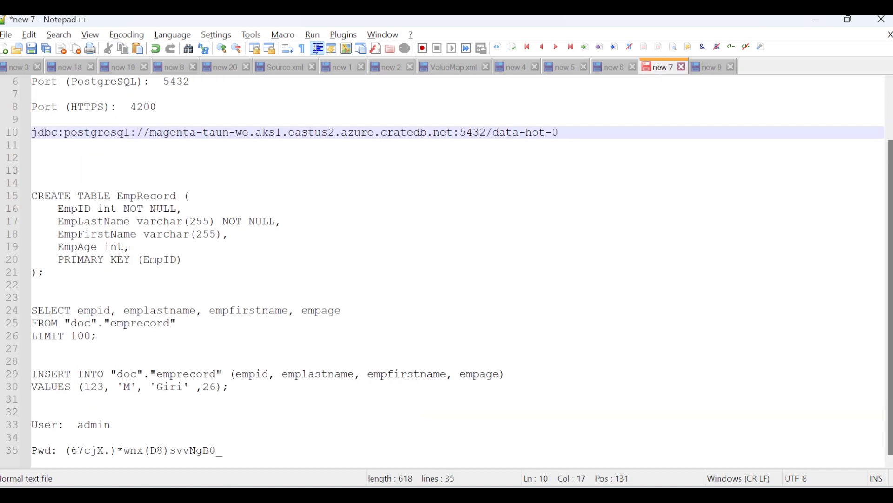
left_click_drag(235, 387, 26, 377)
key("ctrl+c")
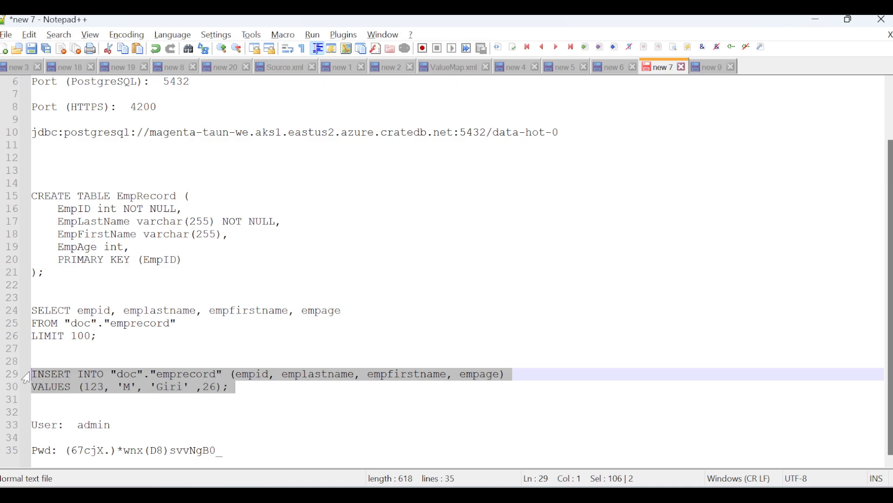
Return to Integration Suite, paste the INSERT statement as the message body of Content Modifier 2, and save the flow
key("alt+Tab")
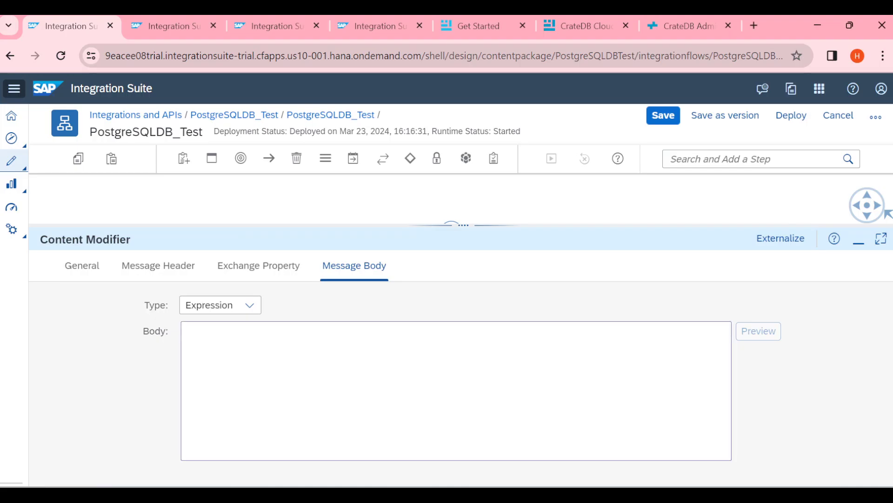
key("ctrl+v")
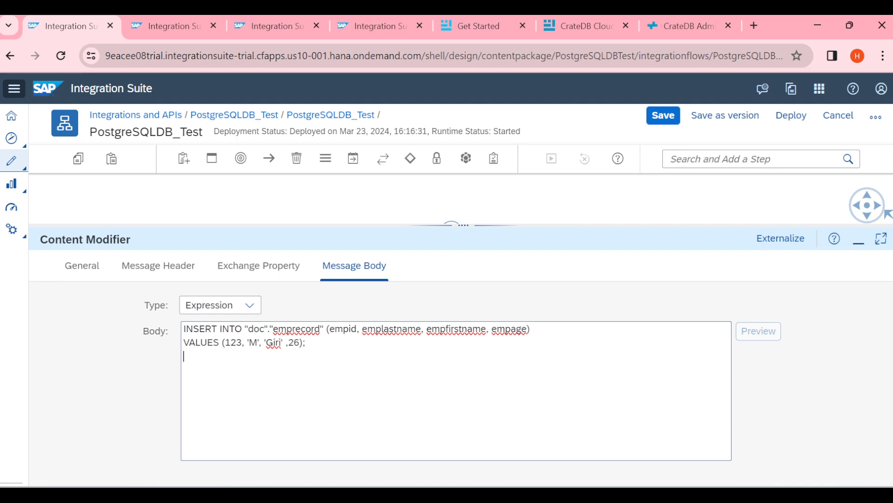
left_click(658, 111)
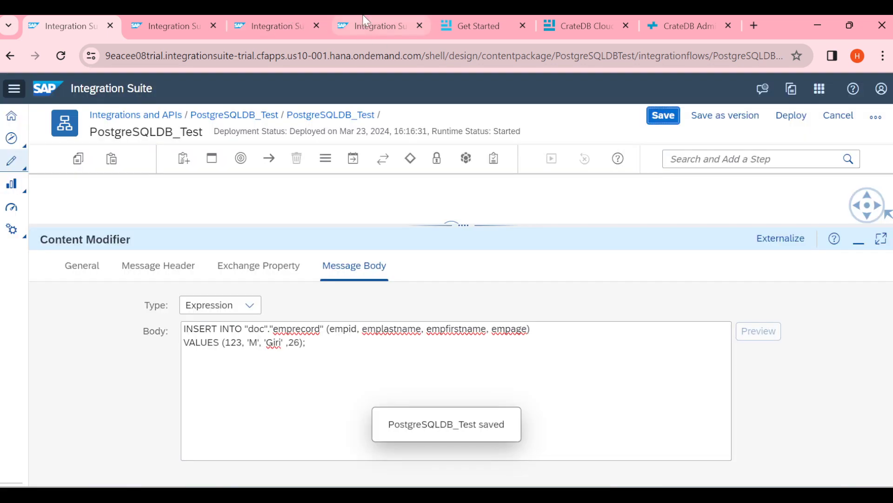
Refresh the deployed content under Manage Integration Content and check the log level of PostgreSQLDB_Test
left_click(378, 21)
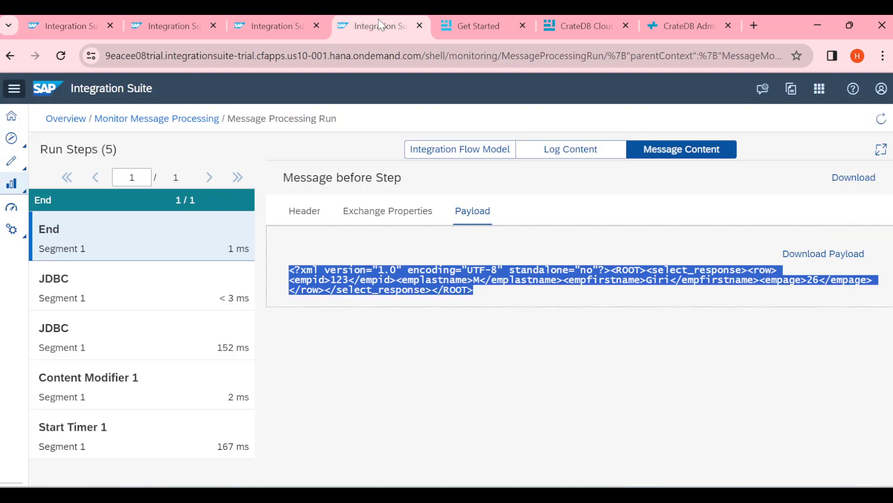
left_click(271, 27)
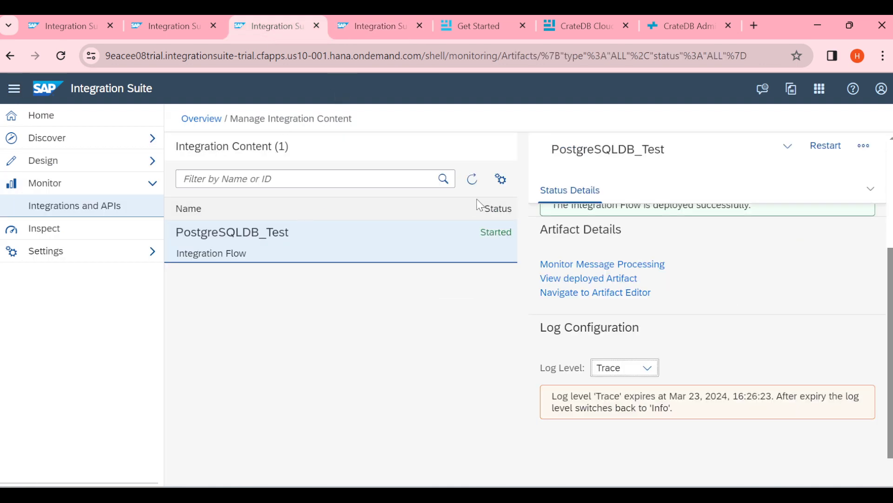
left_click(472, 179)
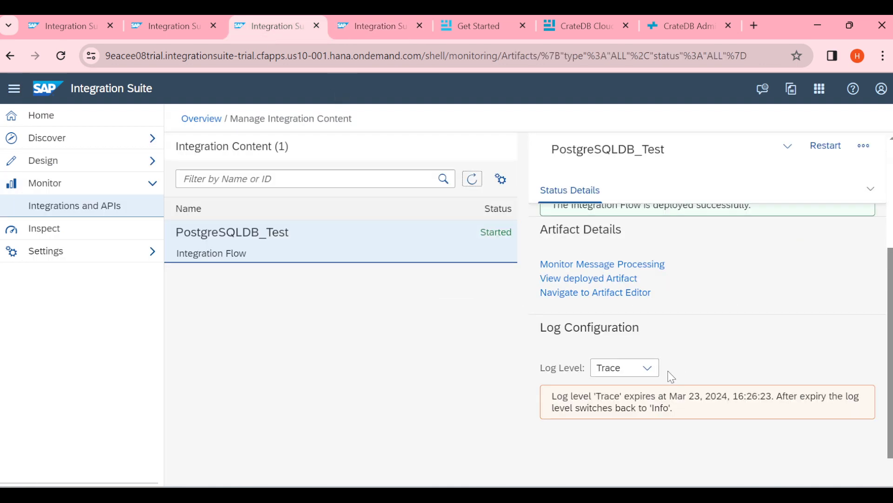
Deploy the PostgreSQLDB_Test flow on the Cloud Integration runtime profile
left_click(69, 25)
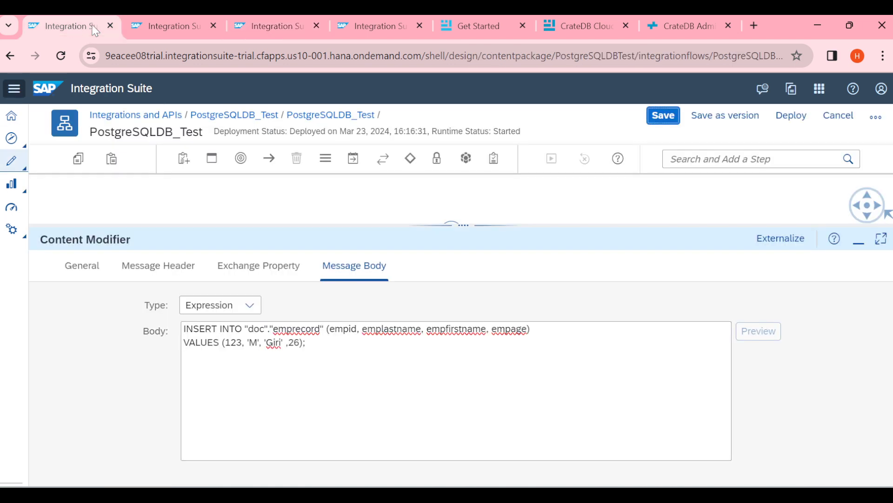
left_click(791, 115)
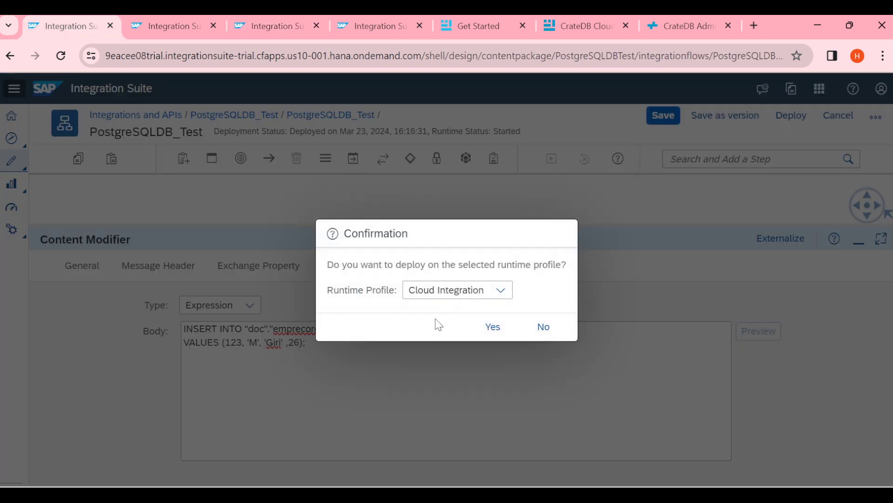
left_click(492, 326)
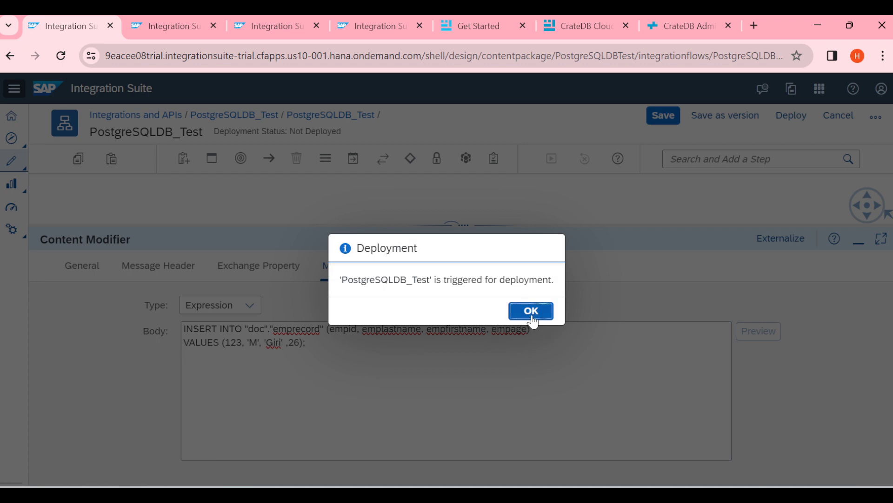
left_click(532, 313)
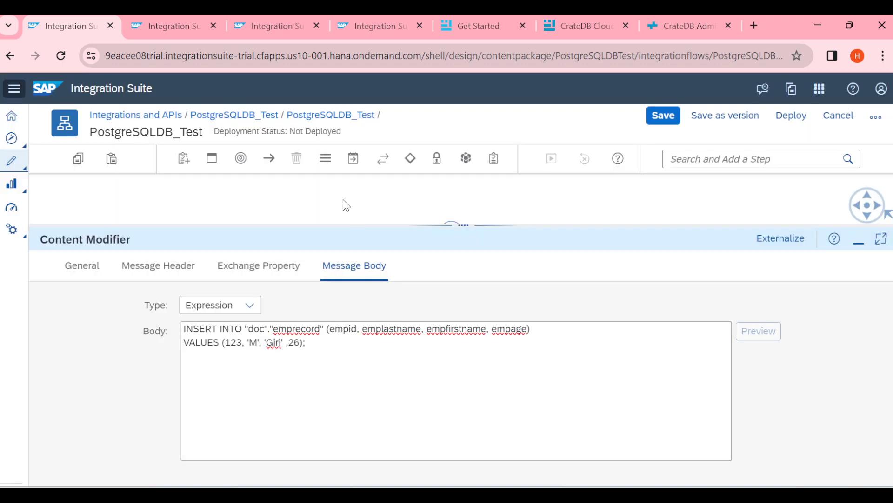
Open the latest PostgreSQLDB_Test message in Monitor Message Processing and examine its error details
left_click(273, 24)
left_click(160, 30)
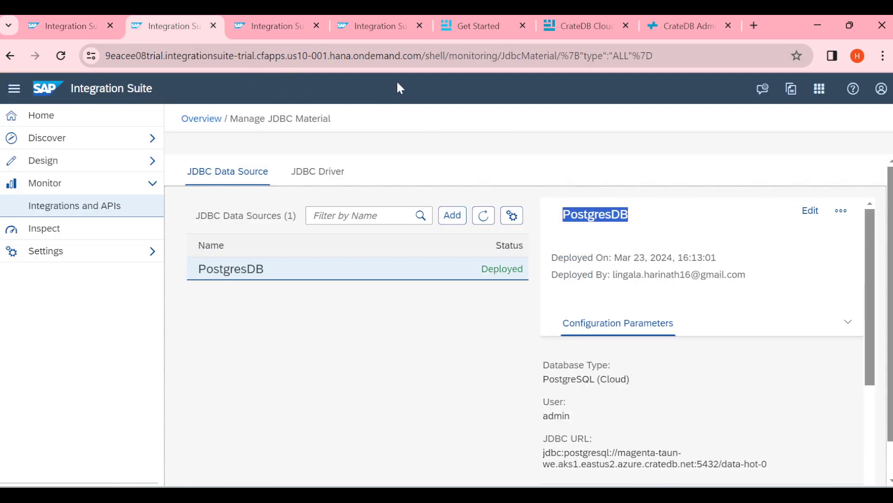
left_click(347, 29)
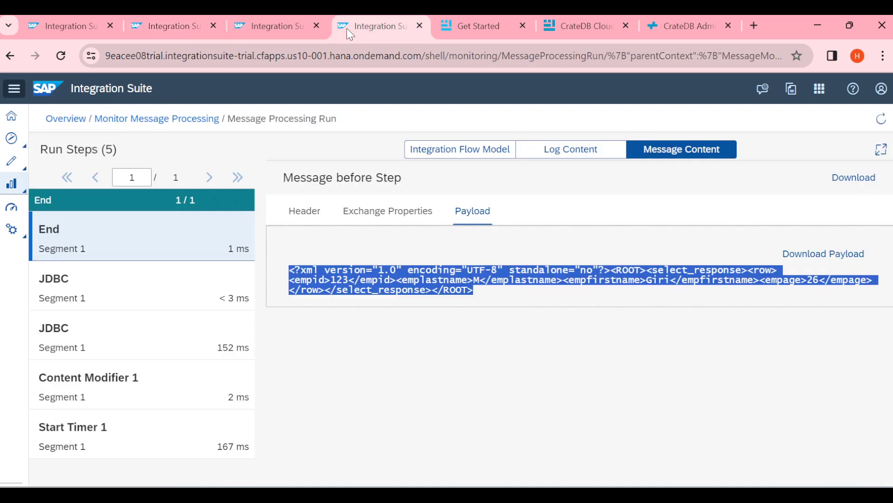
left_click(182, 120)
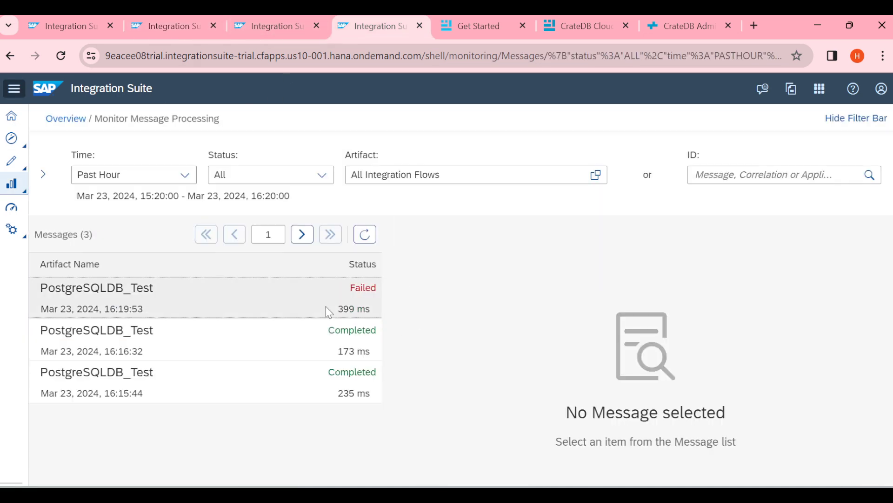
left_click(311, 315)
scroll(576, 378, "down", 2)
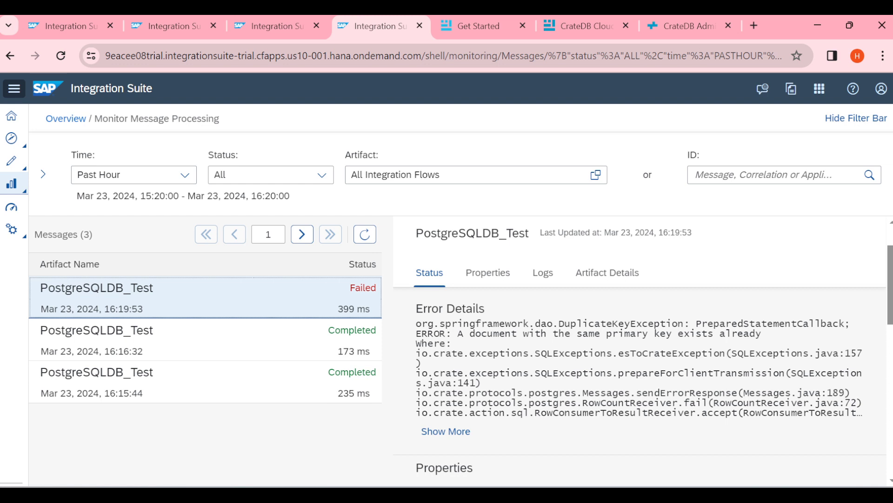
double_click(740, 334)
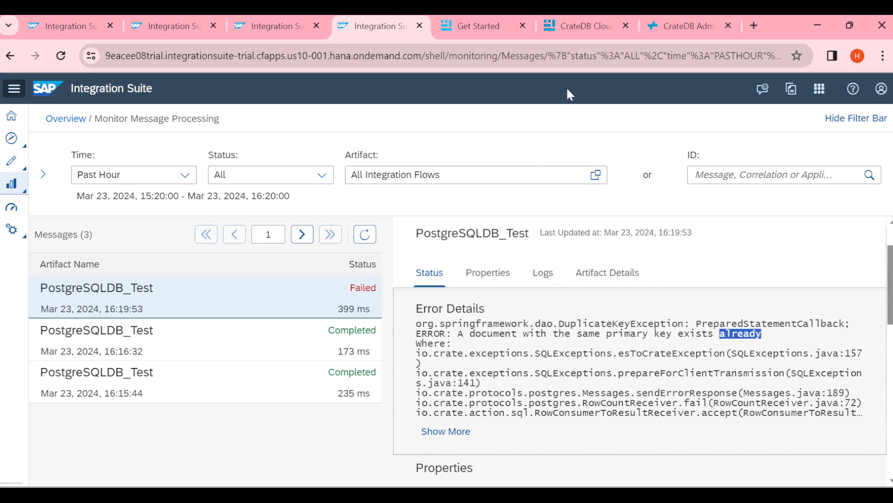
Compare the empid in the CrateDB query result with the primary key definition in the Notepad++ notes, and return to the flow's message body
left_click(574, 28)
left_click(675, 29)
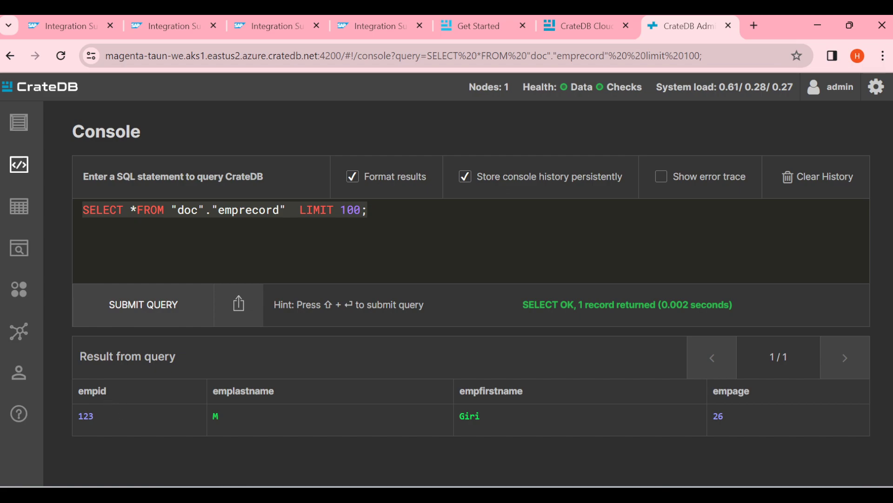
key("alt+Tab")
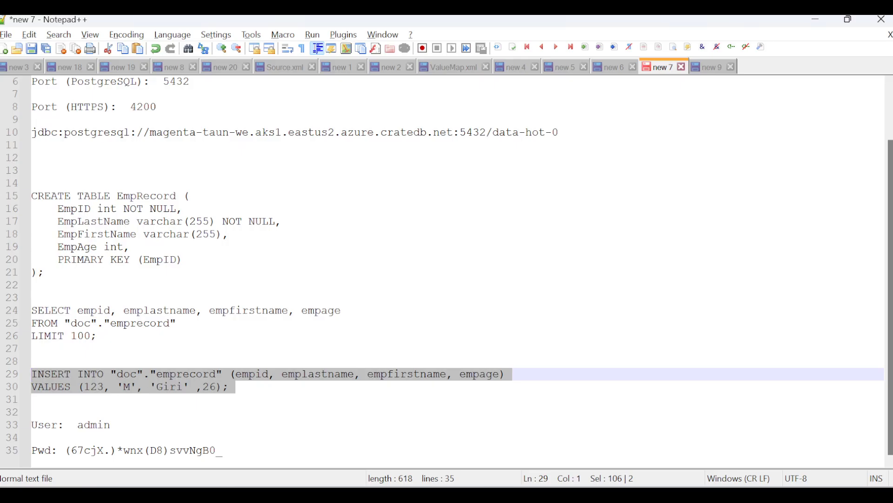
mouse_move(58, 259)
left_mouse_down()
mouse_move(184, 266)
mouse_move(56, 259)
left_mouse_up()
left_click(191, 260)
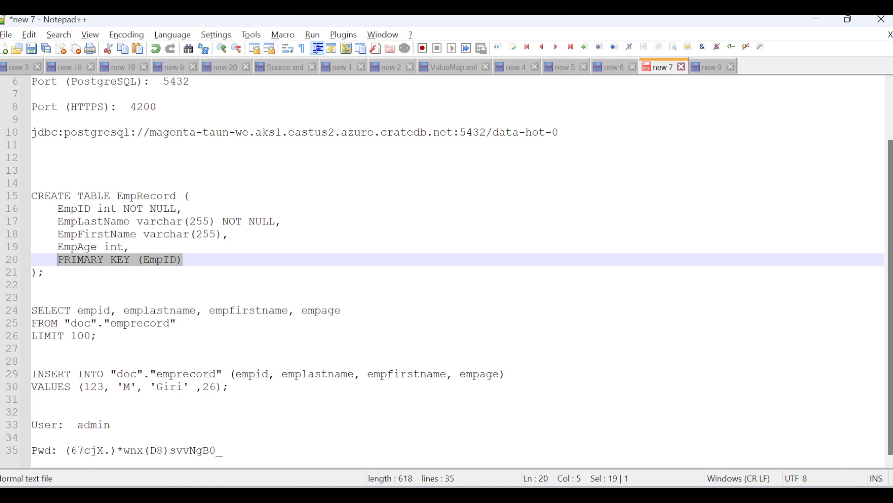
triple_click(77, 208)
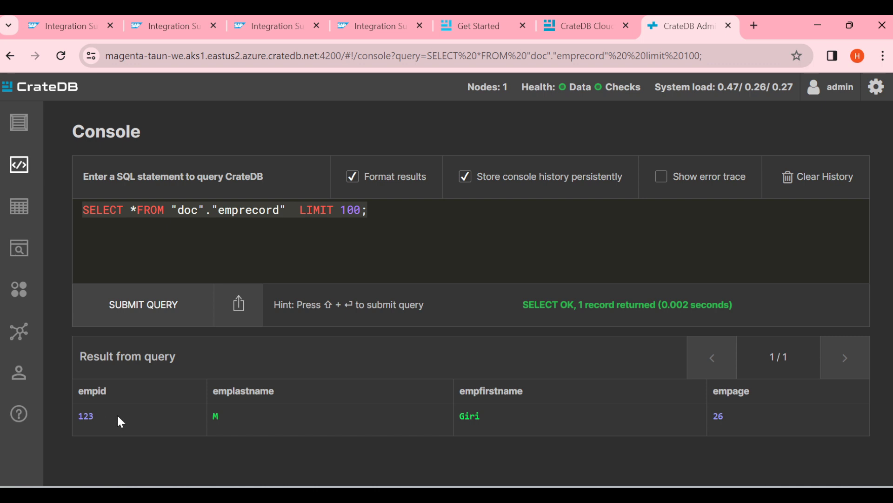
key("alt+Tab")
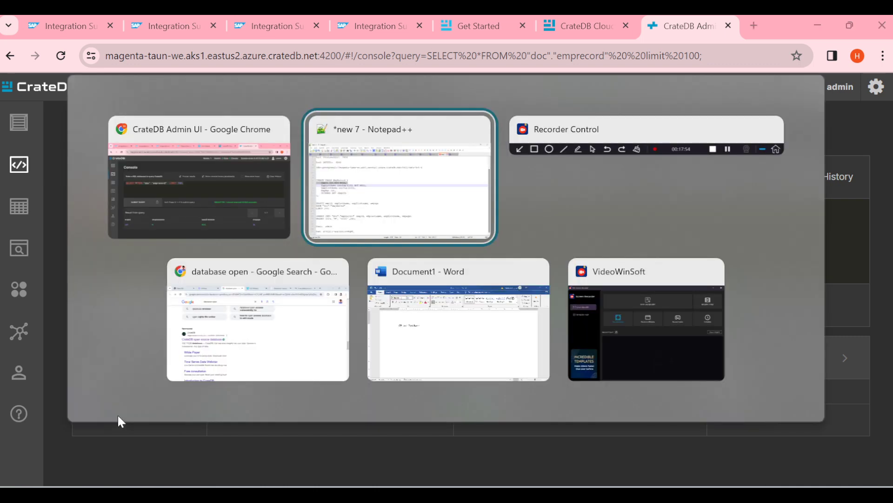
key("alt+Tab")
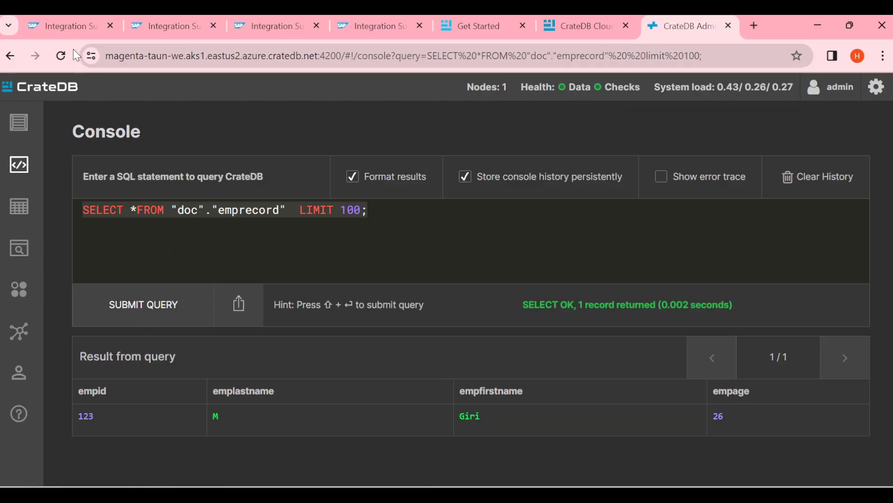
left_click(66, 25)
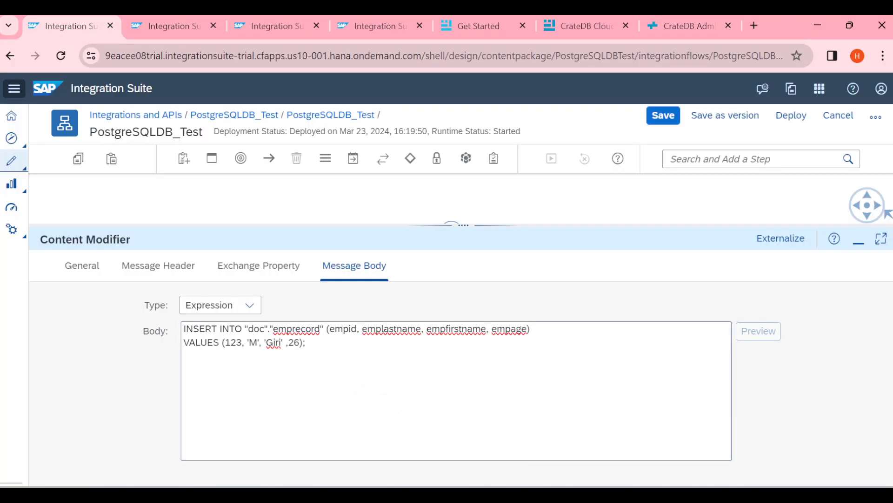
Set the empid value in the Content Modifier's INSERT statement to 456
double_click(234, 343)
type("456")
Open the trace of the failed PostgreSQLDB_Test message from Monitor Message Processing and show its integration flow model
left_click(178, 33)
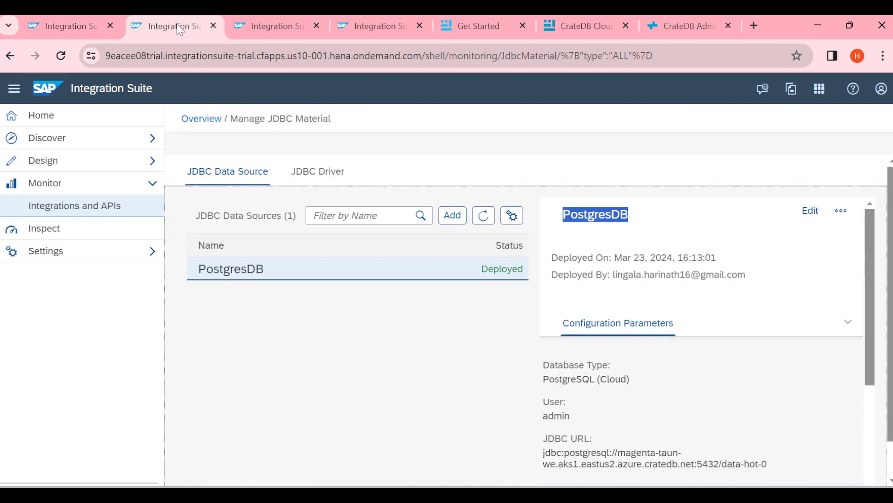
left_click(246, 31)
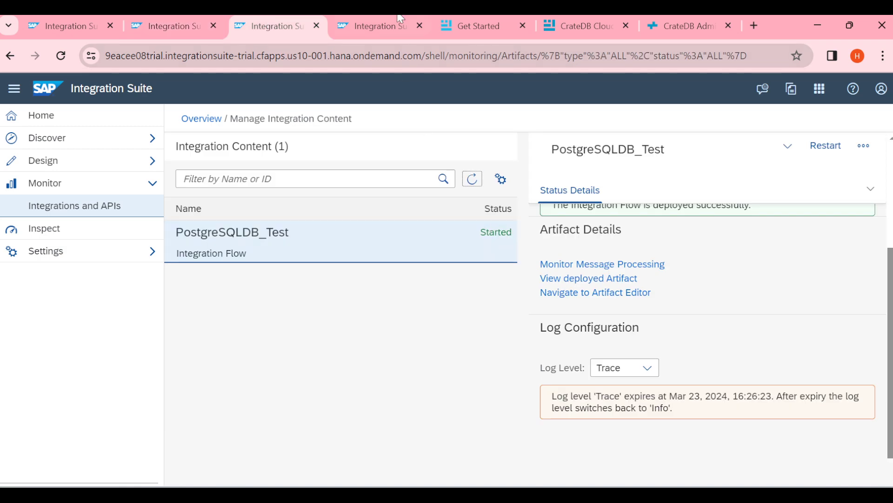
left_click(381, 23)
scroll(642, 373, "down", 5)
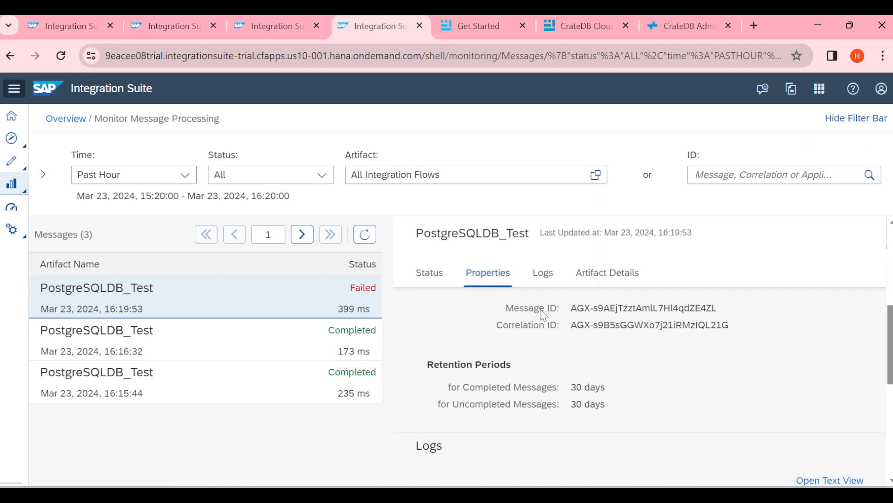
scroll(540, 309, "down", 2)
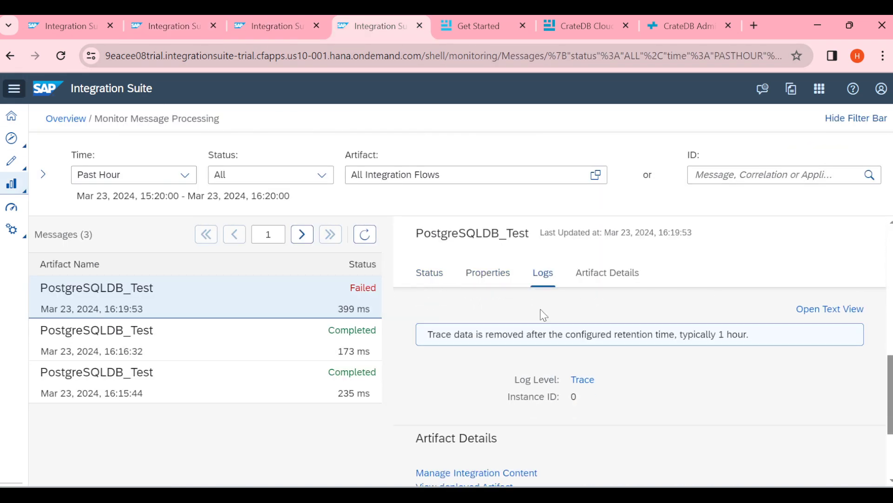
left_click(581, 378)
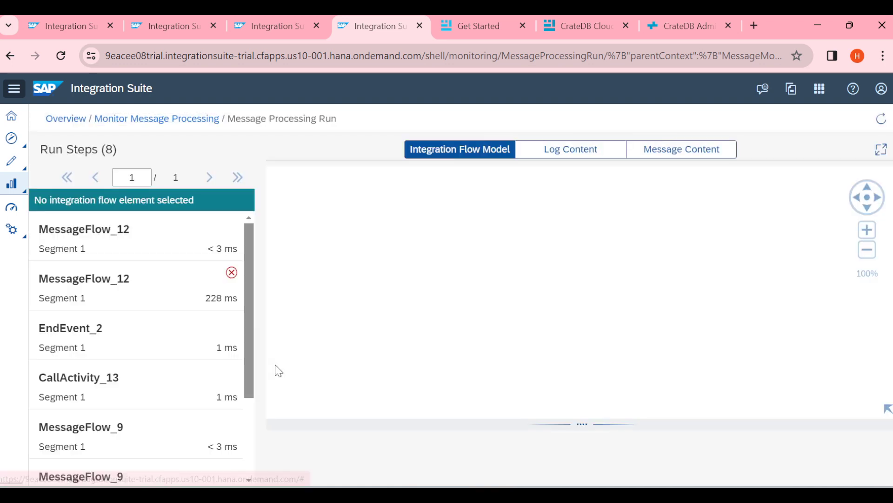
left_click(868, 197)
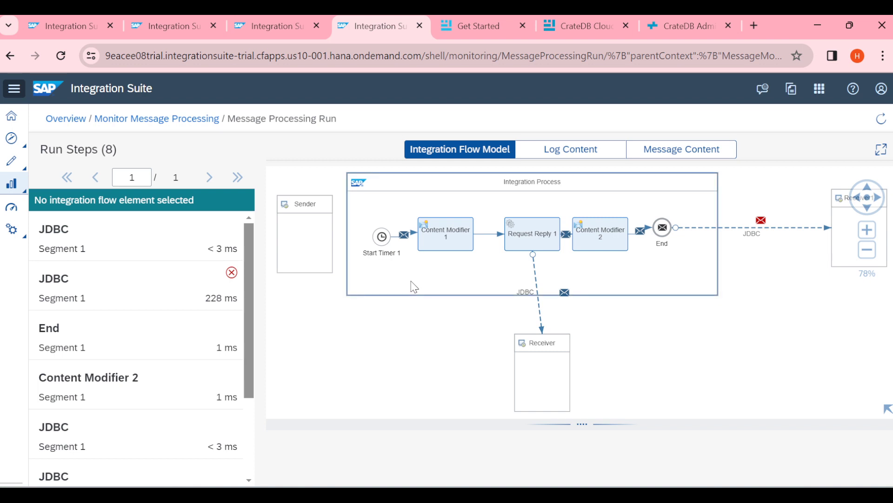
Examine the payloads before Content Modifier 2 and the failed JDBC step, noting the empid being inserted
left_click(116, 377)
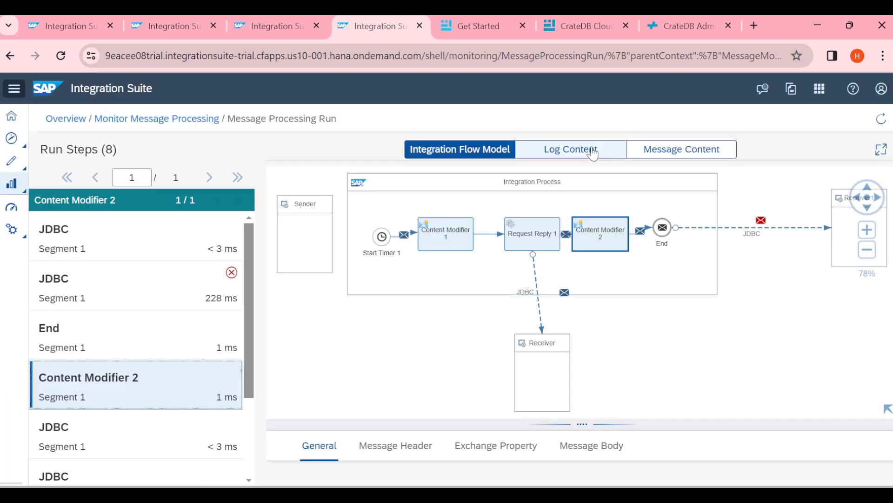
left_click(652, 151)
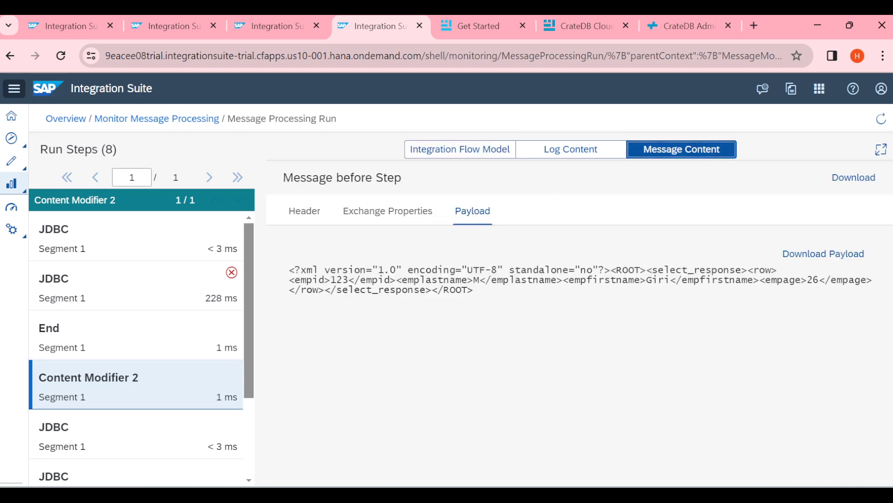
left_click(138, 279)
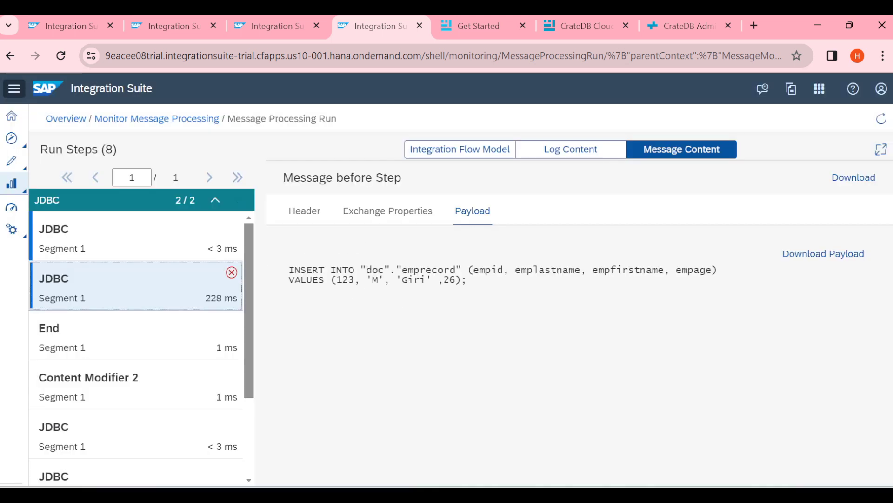
double_click(345, 280)
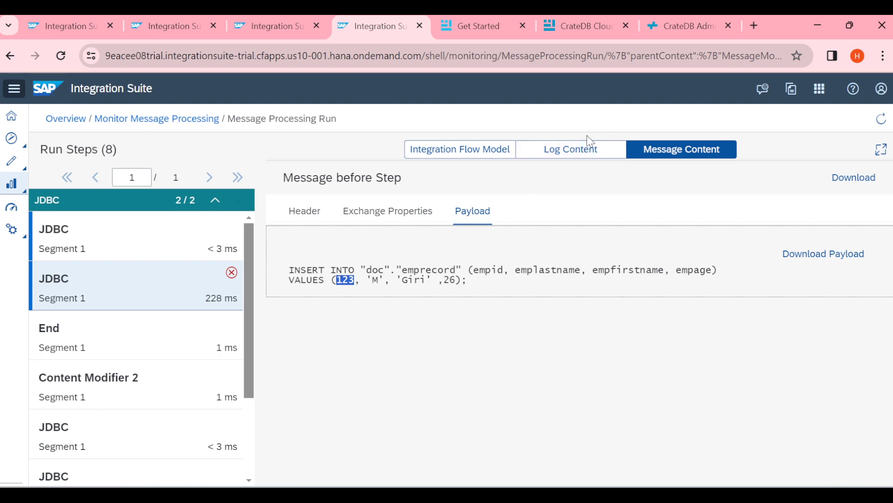
Read the error details in the log content of the failed JDBC step
left_click(582, 148)
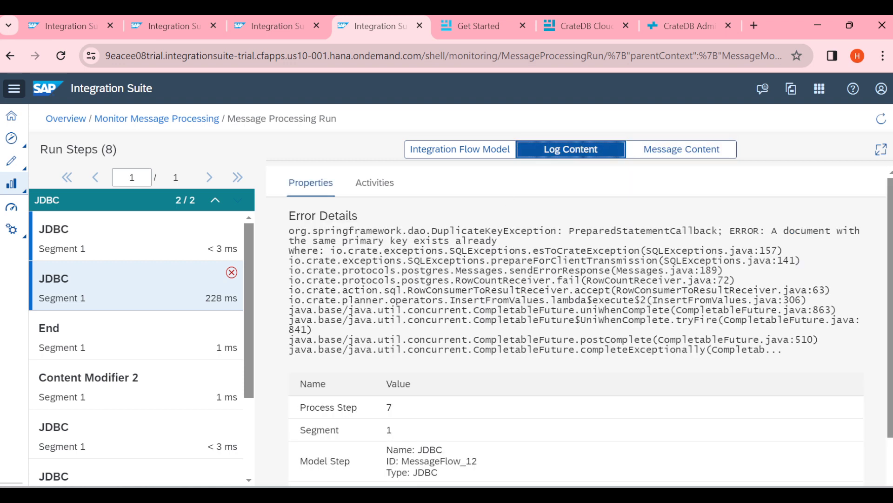
triple_click(475, 231)
left_click(776, 229)
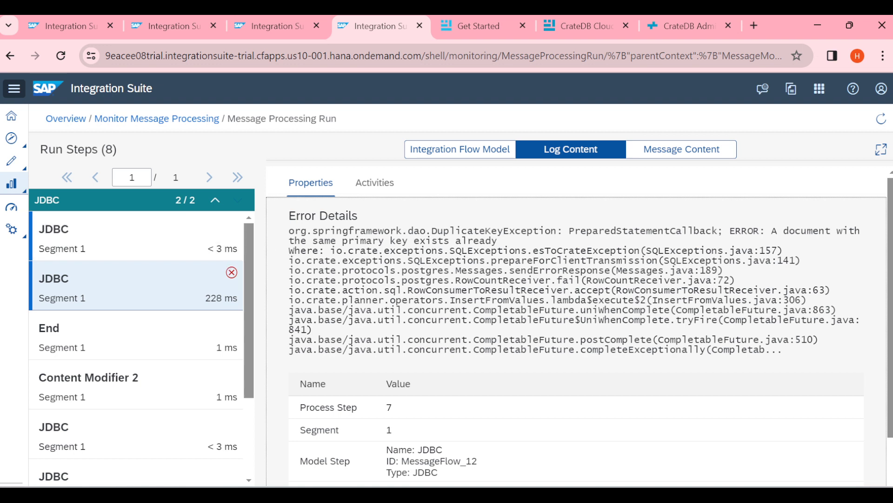
double_click(476, 241)
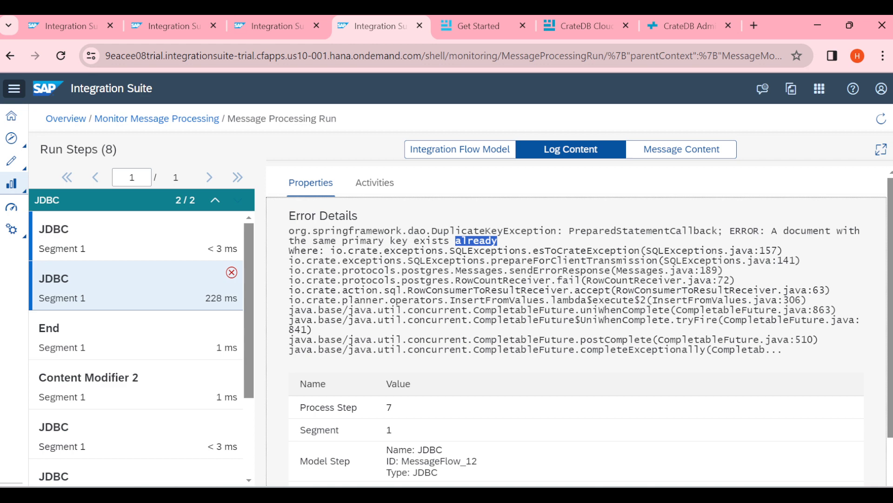
Return to the flow's message body and replace the employee's last name in the INSERT statement
left_click(35, 20)
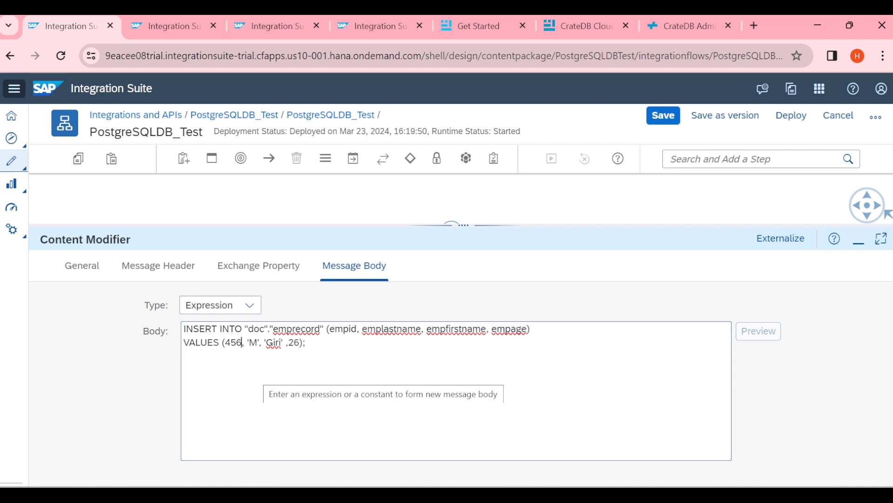
left_click_drag(260, 342, 258, 343)
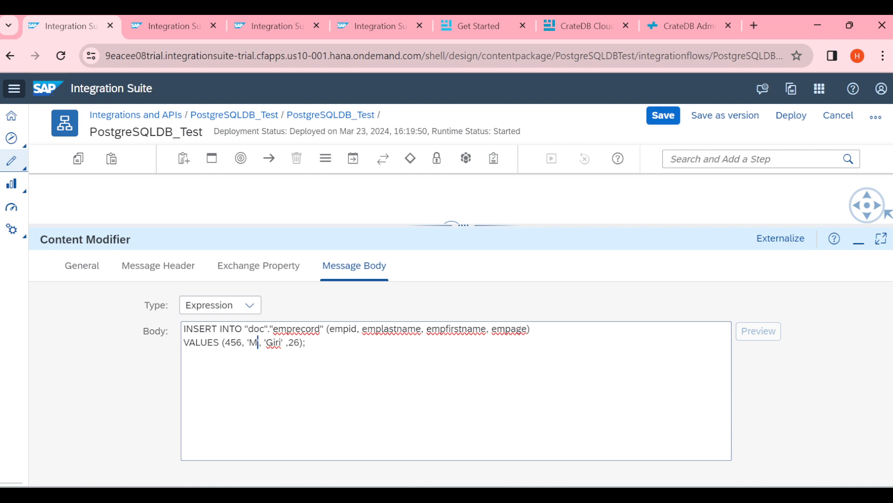
key("BackSpace")
key("BackSpace")
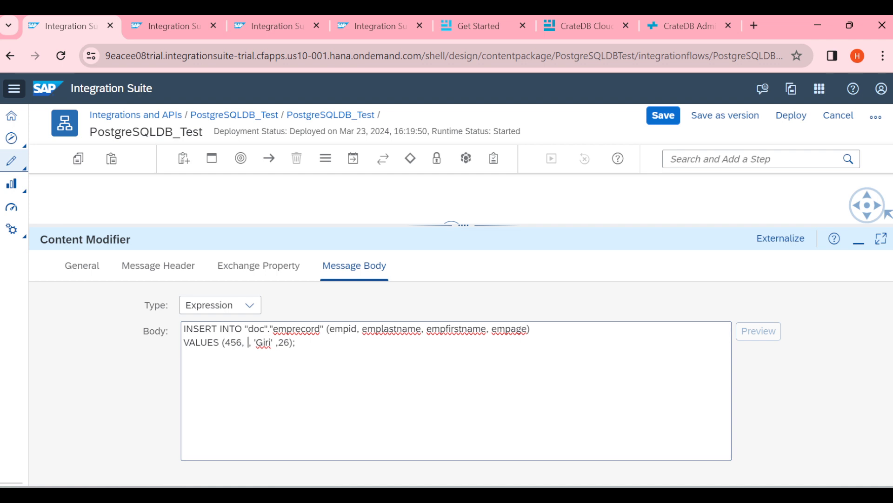
type("K'")
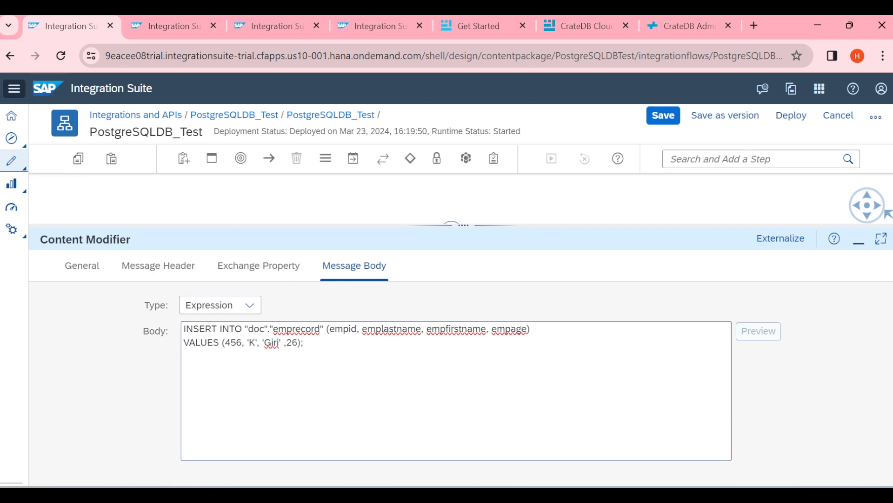
Replace the employee's first name in the INSERT statement and set the empage value to 30
key("BackSpace")
key("BackSpace")
key("BackSpace")
key("BackSpace")
type("Gopi'")
key("Right")
key("Right")
key("Right")
key("BackSpace")
key("BackSpace")
key("BackSpace")
Check each value of the INSERT statement against its column and save the integration flow
double_click(233, 342)
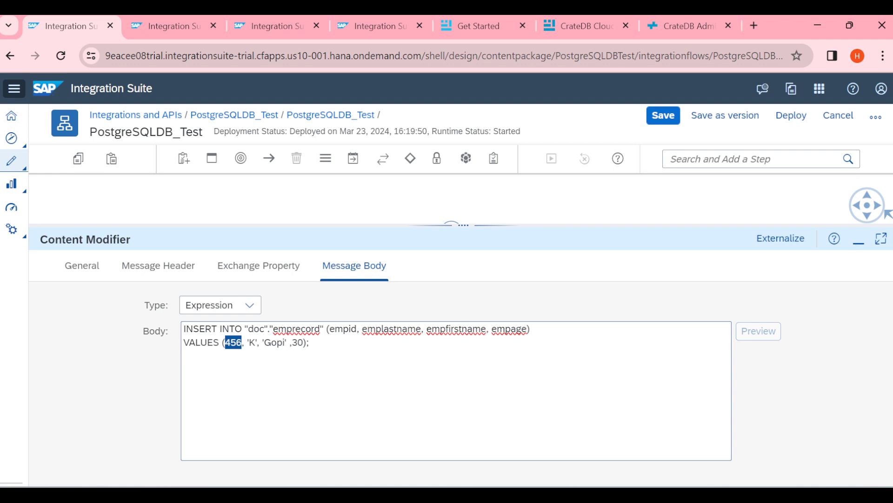
double_click(297, 343)
double_click(232, 343)
double_click(251, 343)
double_click(275, 343)
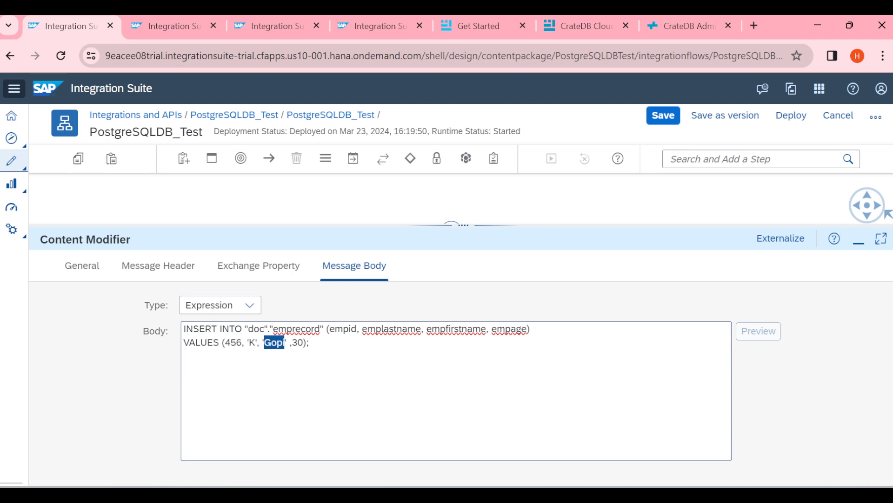
left_click(255, 342)
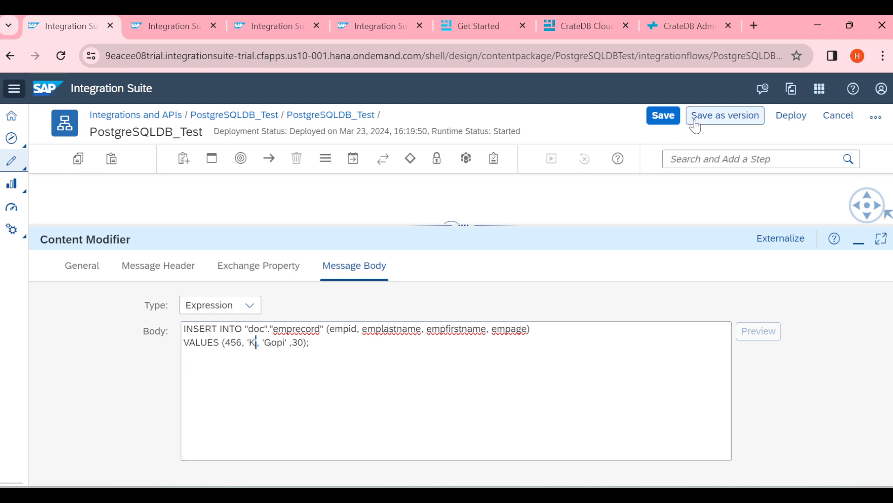
double_click(298, 343)
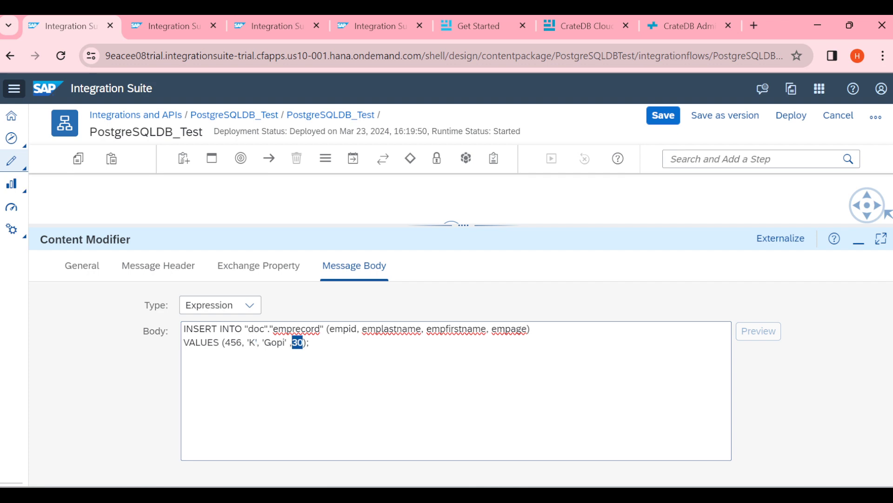
left_click(658, 122)
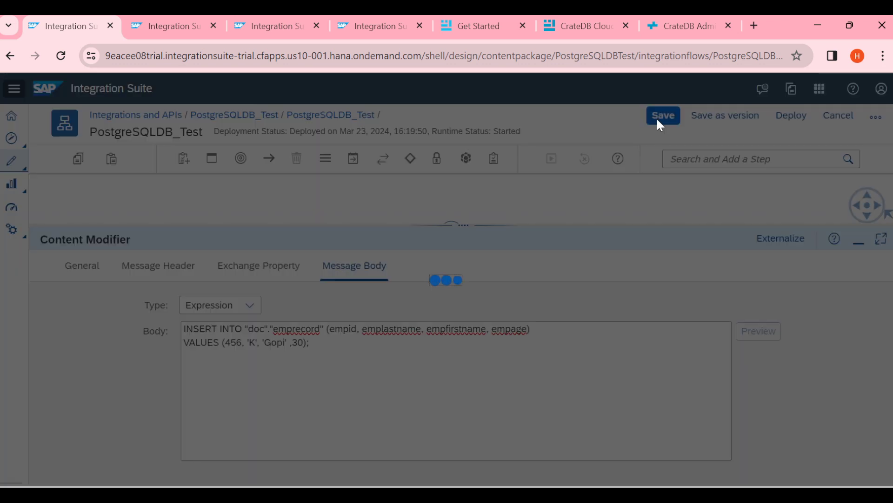
Go back from the trace to Monitor Message Processing and refresh the deployed list under Manage Integration Content
left_click(385, 17)
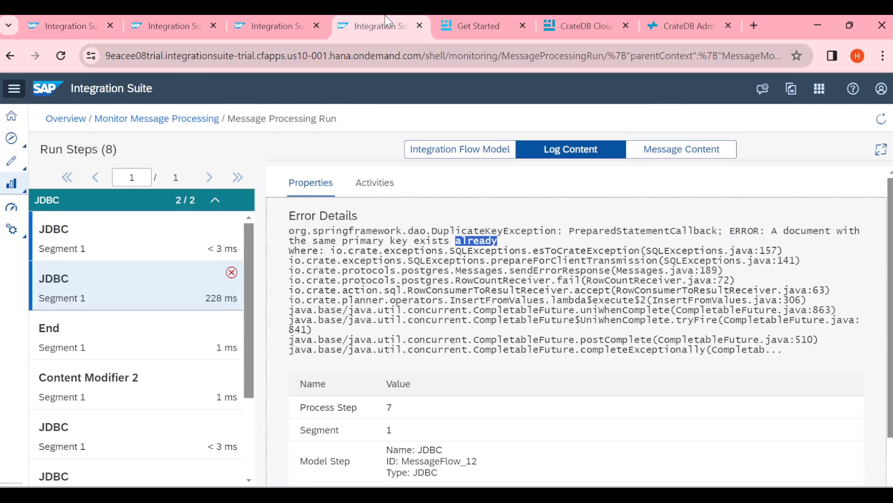
left_click(198, 119)
left_click(256, 35)
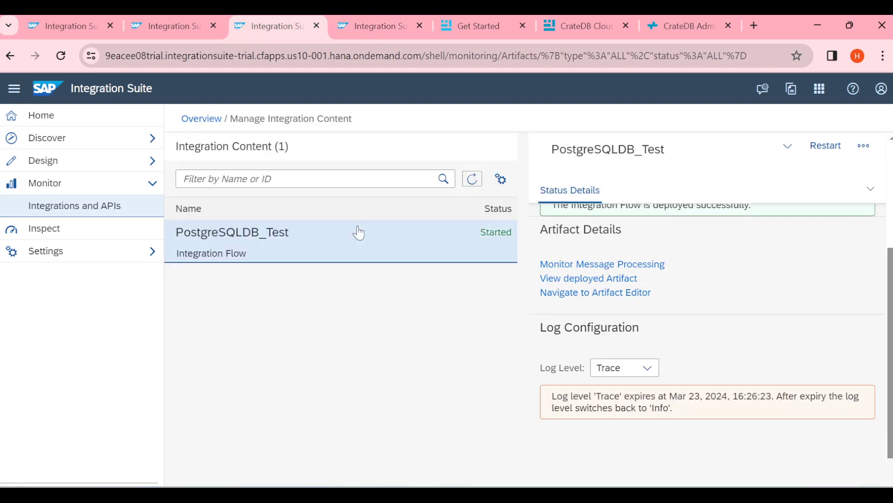
left_click(473, 178)
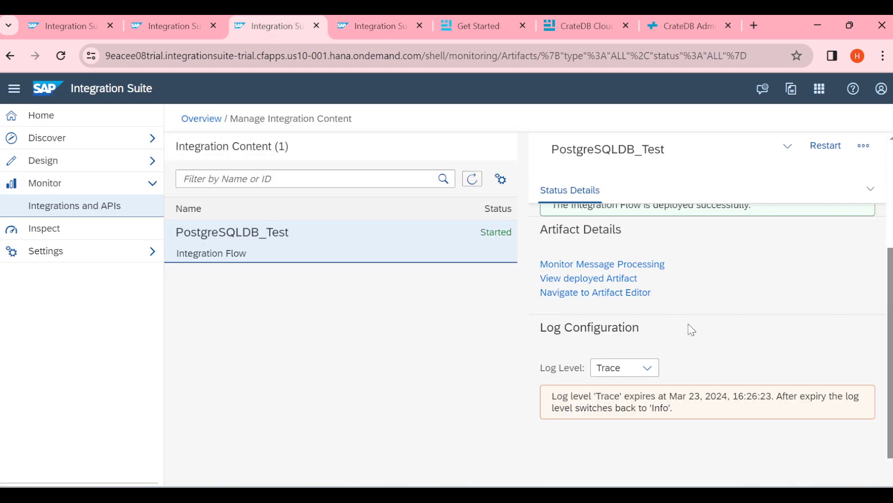
left_click(182, 24)
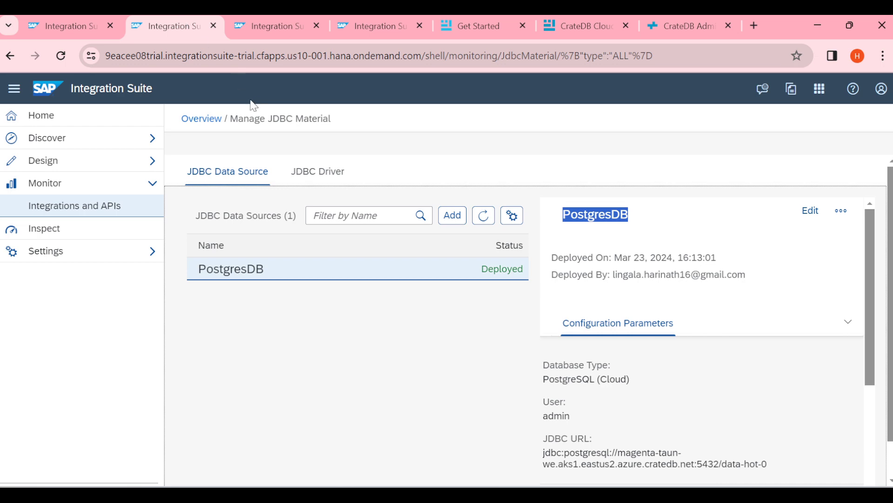
Save the PostgreSQLDB_Test flow and deploy it on the Cloud Integration runtime profile
left_click(63, 26)
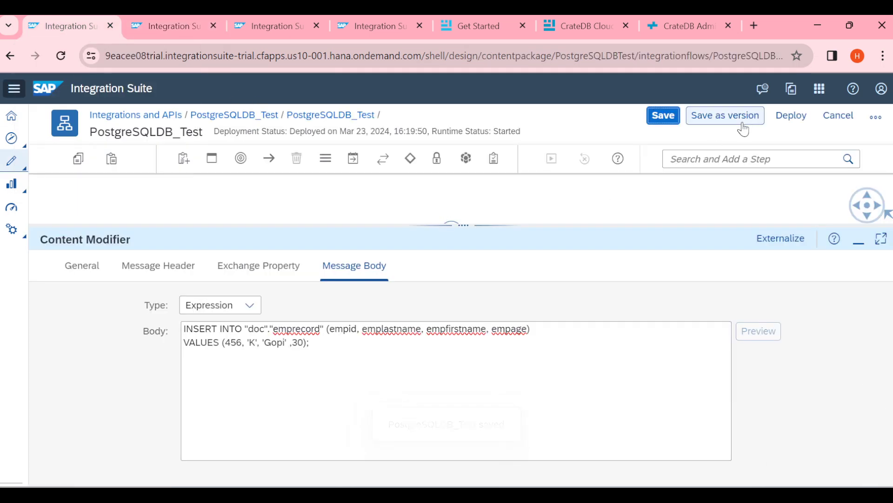
left_click(666, 116)
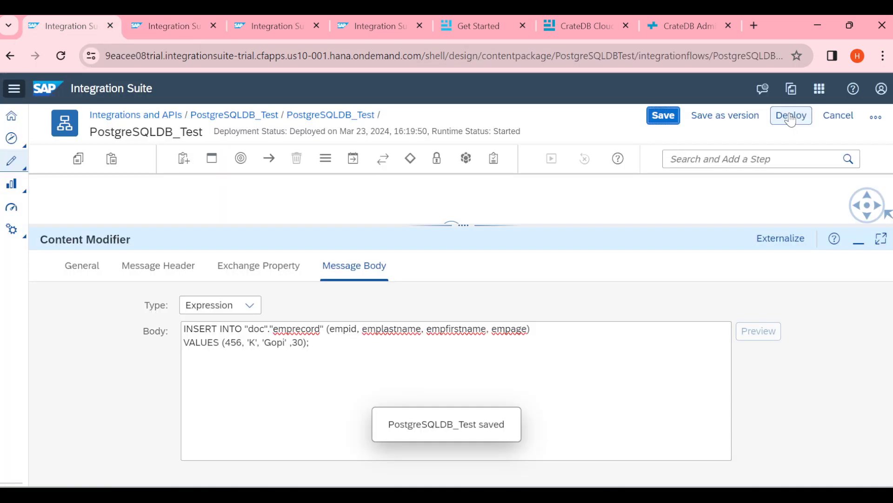
left_click(791, 115)
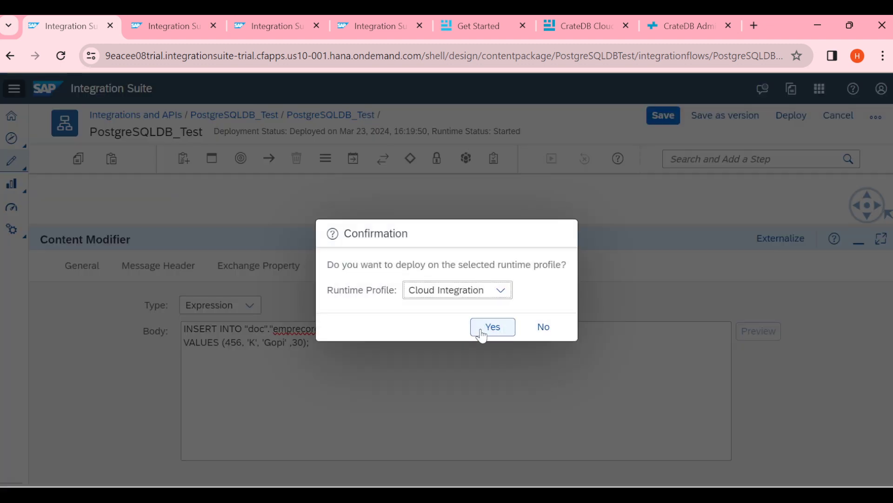
left_click(487, 330)
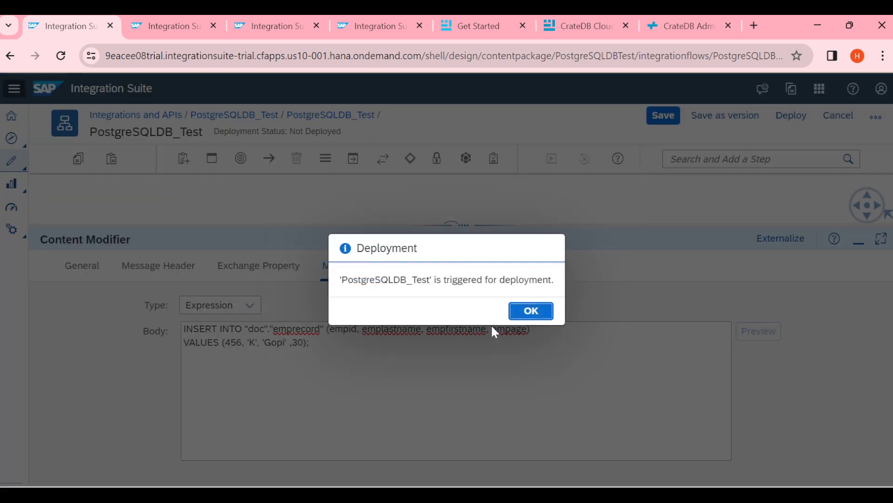
mouse_move(600, 484)
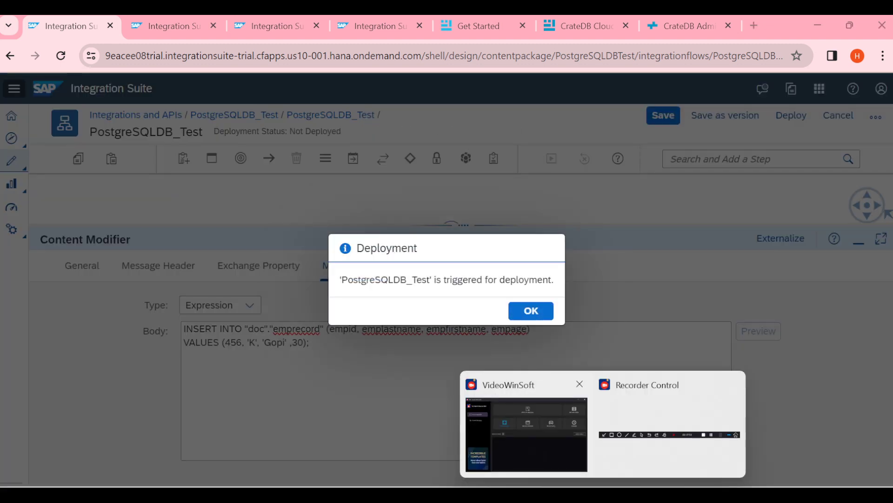
left_click(531, 310)
Refresh Monitor Message Processing and open the status details of the latest PostgreSQLDB_Test message
left_click(375, 28)
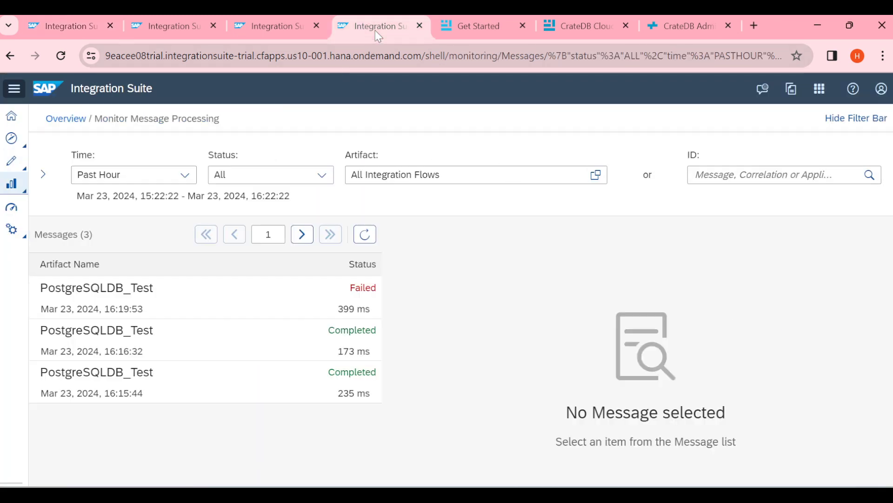
left_click(366, 235)
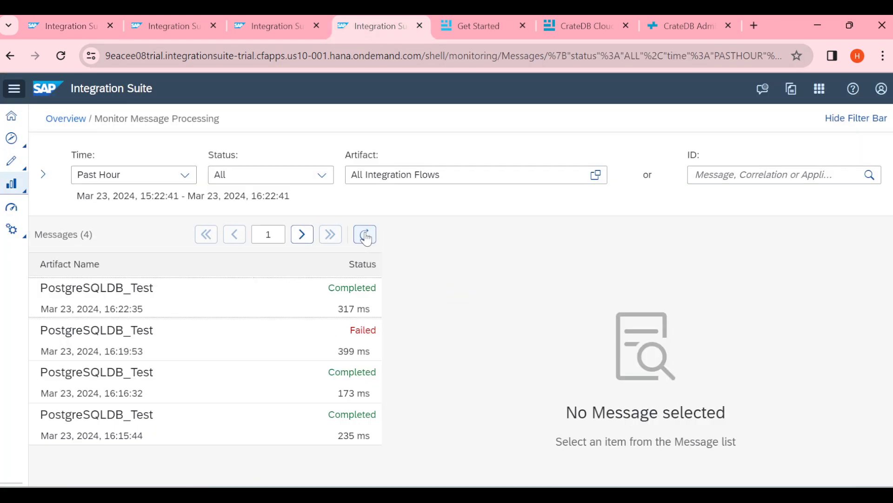
left_click(307, 293)
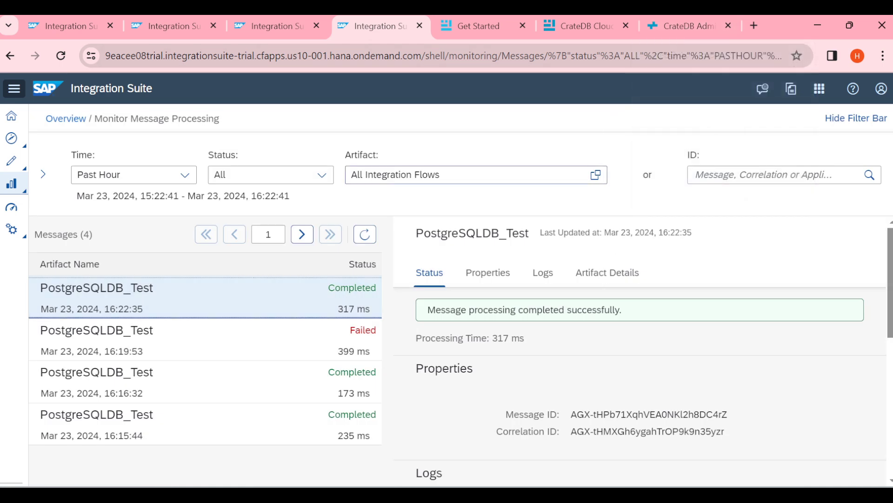
Switch to the CrateDB console and rerun the SELECT query on "doc"."emprecord" to check for the inserted record
left_click(665, 26)
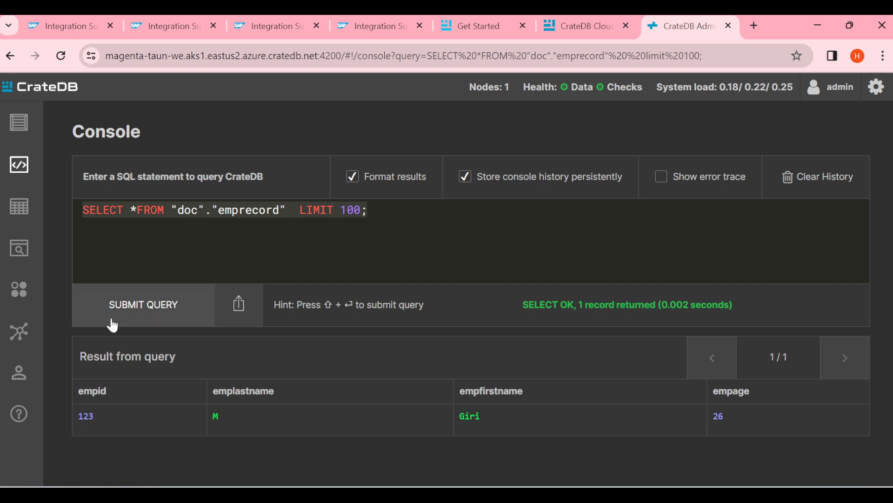
left_click(145, 309)
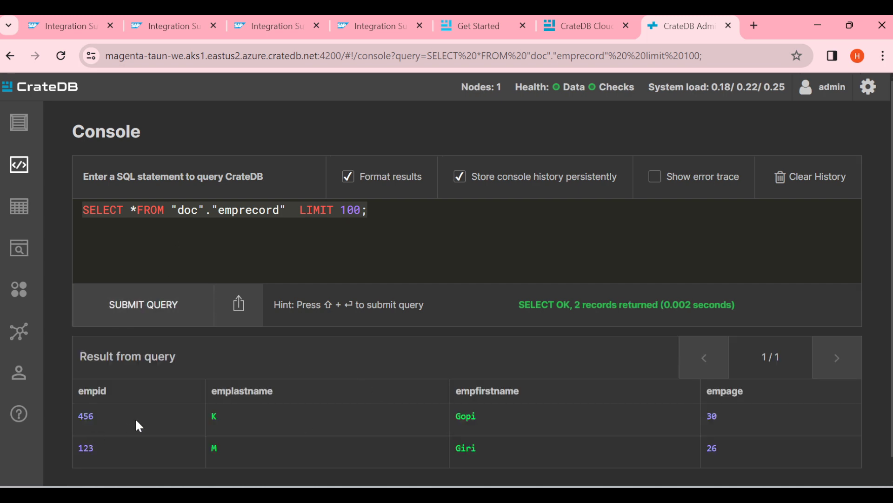
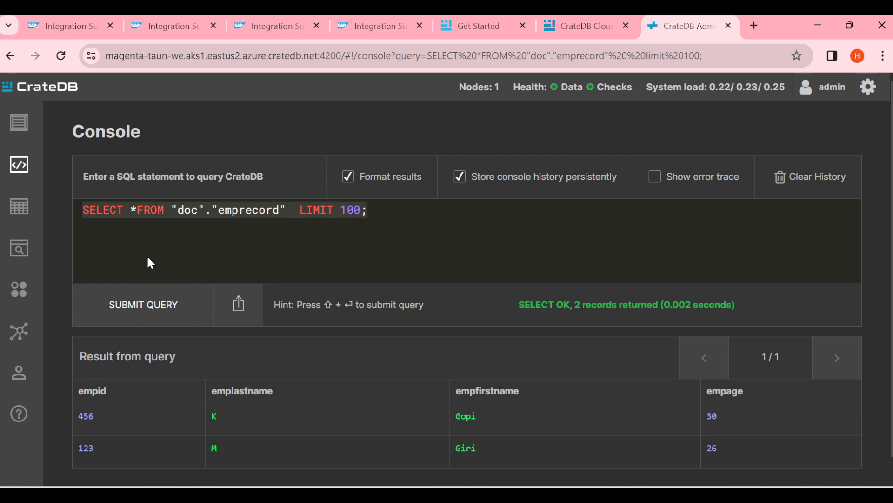
In the PostgreSQLDB_Test flow, change the Content Modifier's INSERT values to empid 654, a new last-name initial, a new first name and empage 29
left_click(74, 23)
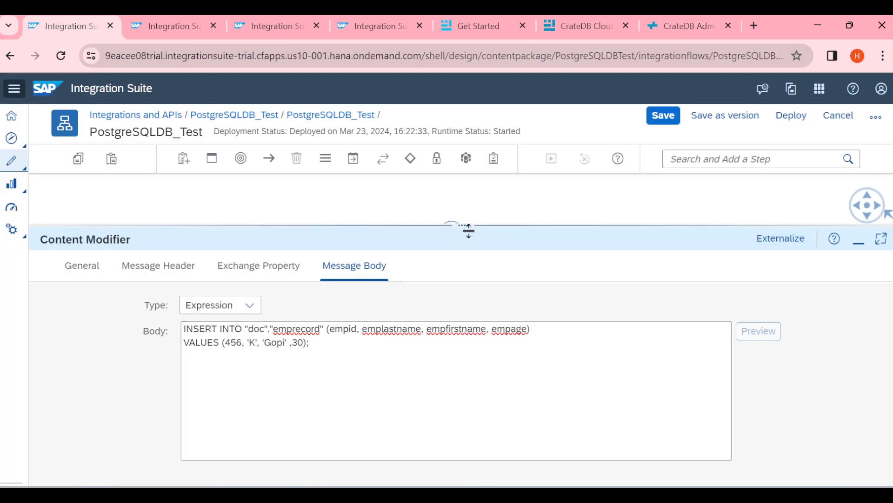
left_click_drag(467, 227, 449, 240)
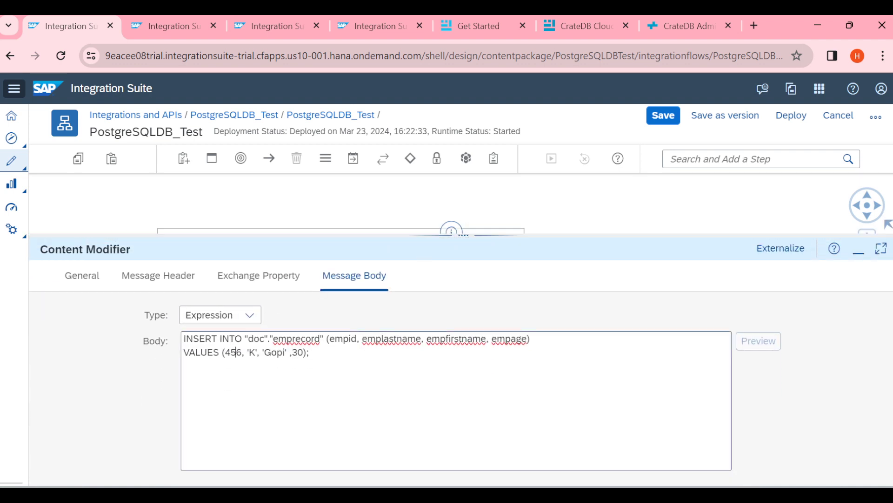
double_click(233, 352)
type("654")
double_click(253, 352)
type("J")
double_click(273, 352)
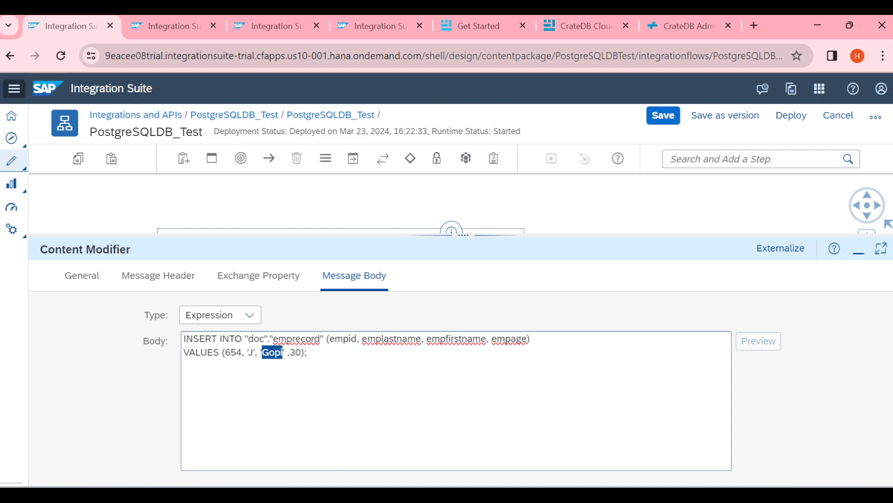
type("Ravi")
double_click(294, 352)
type("29")
Save the PostgreSQLDB_Test flow with the new record values and deploy it
left_click(661, 115)
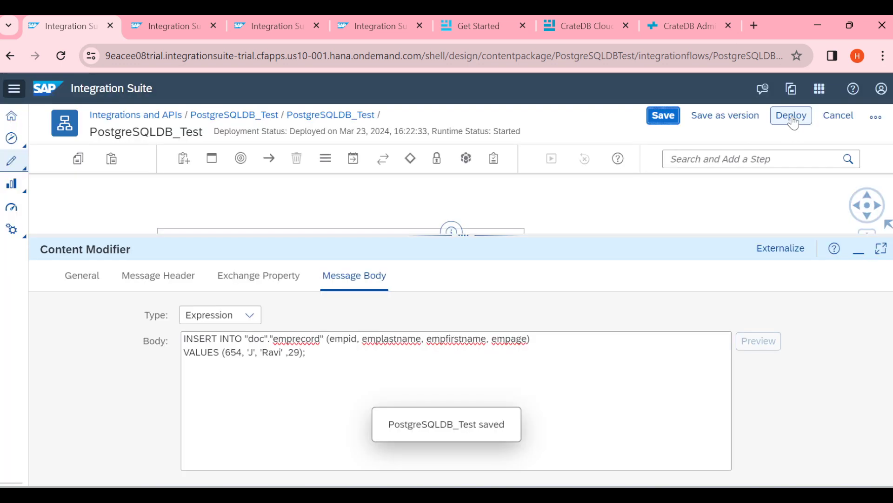
left_click(791, 116)
left_click(492, 325)
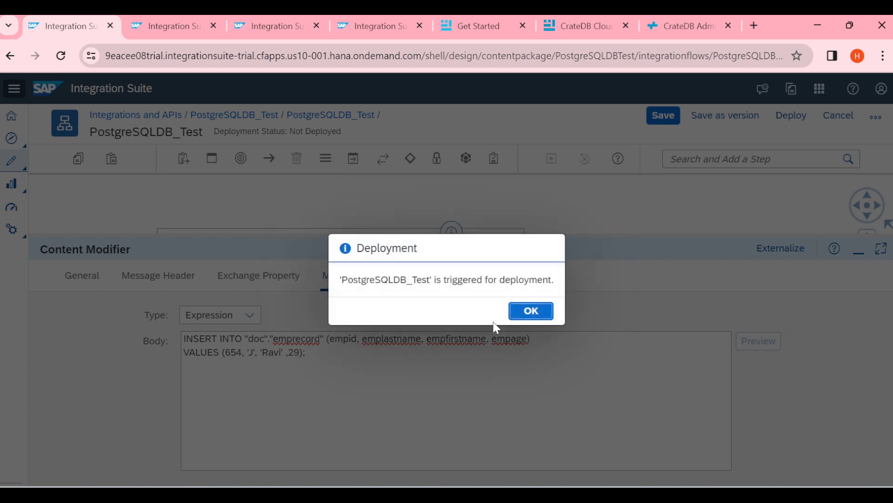
left_click(526, 311)
Refresh the deployed integration content and the processed messages, and open the trace of the latest PostgreSQLDB_Test message
left_click(183, 29)
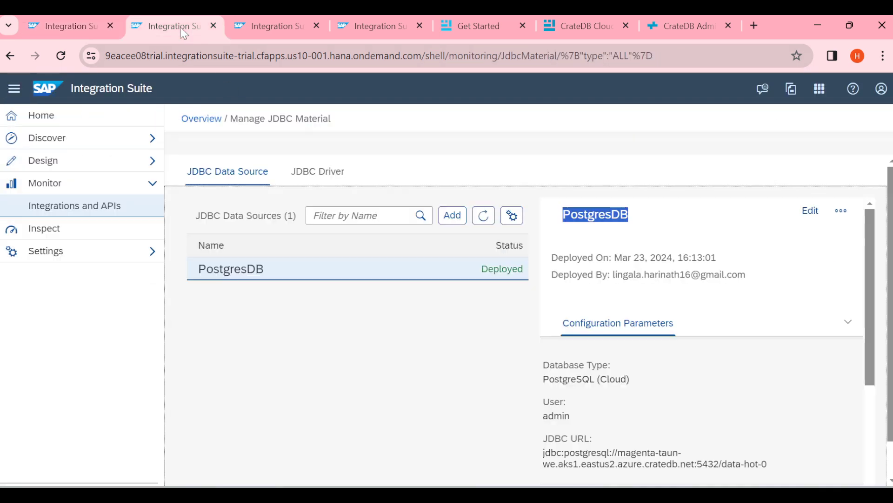
left_click(278, 26)
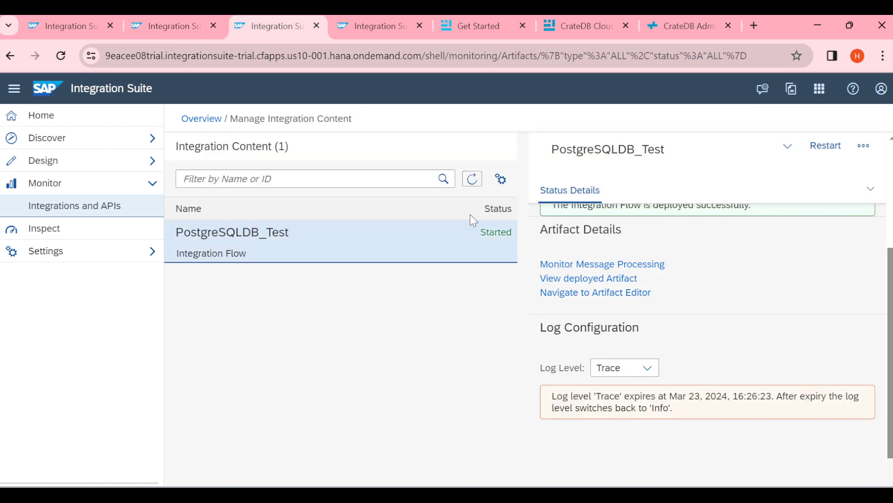
left_click(472, 179)
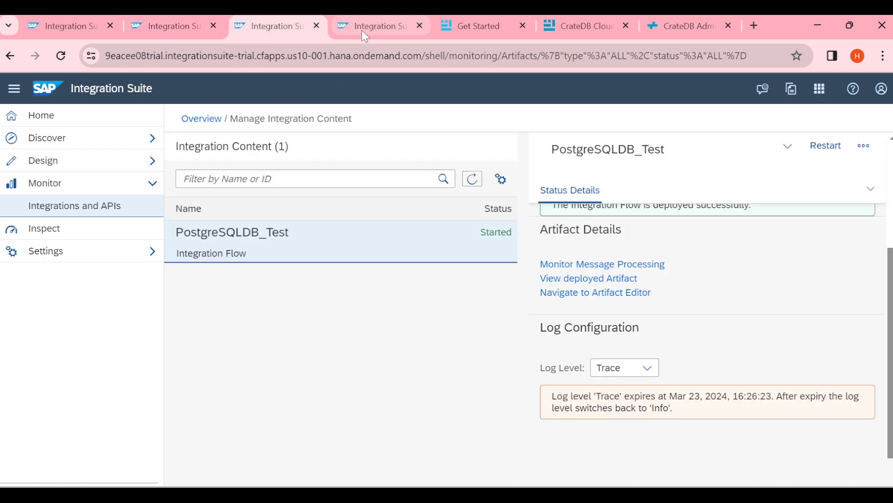
left_click(361, 29)
left_click(364, 235)
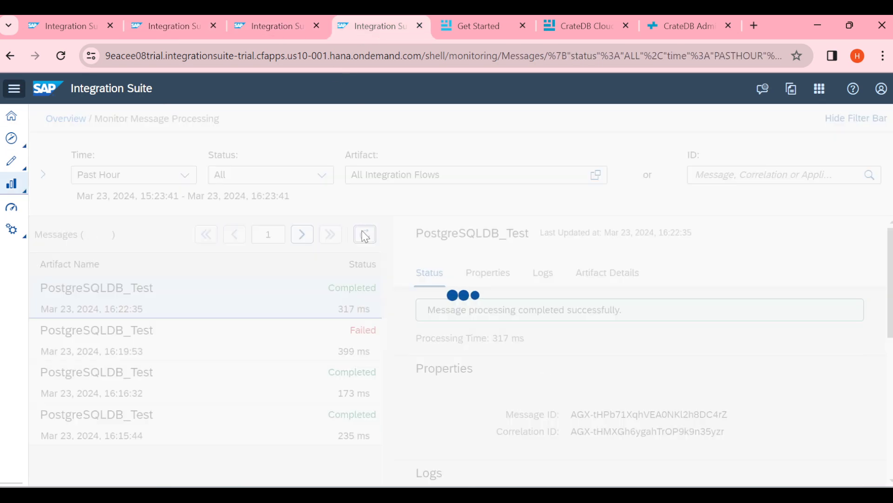
left_click(323, 303)
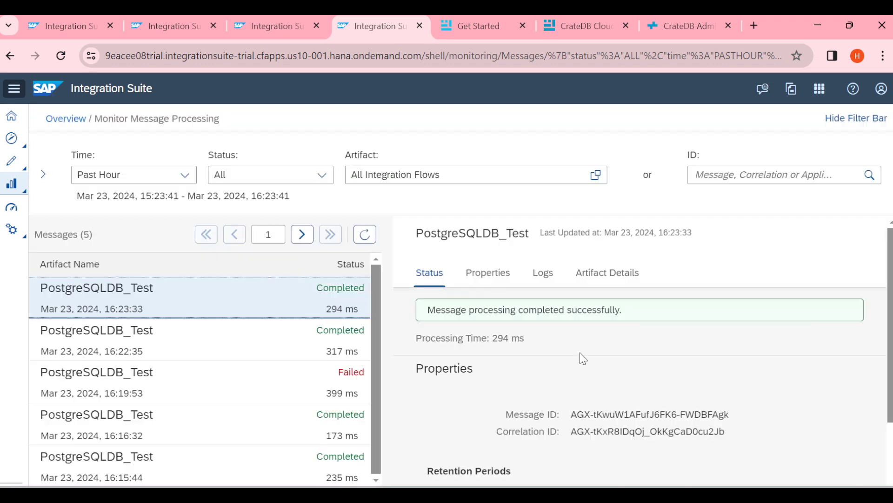
scroll(580, 352, "down", 6)
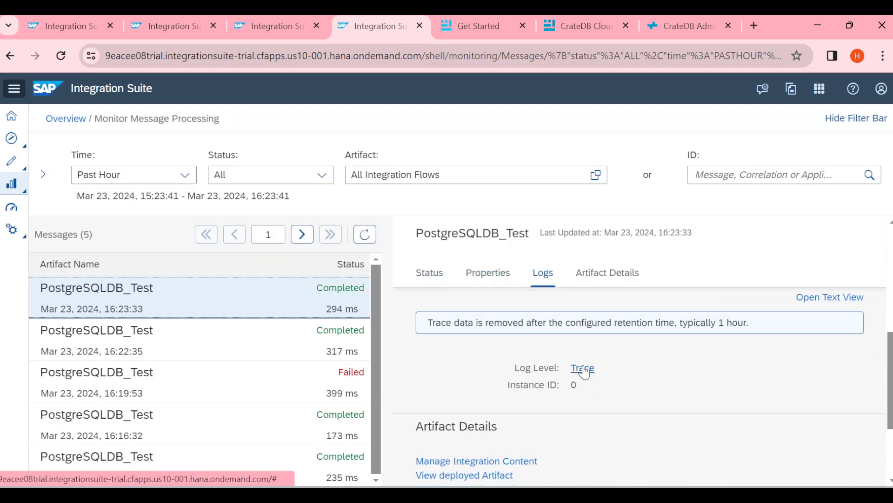
left_click(582, 368)
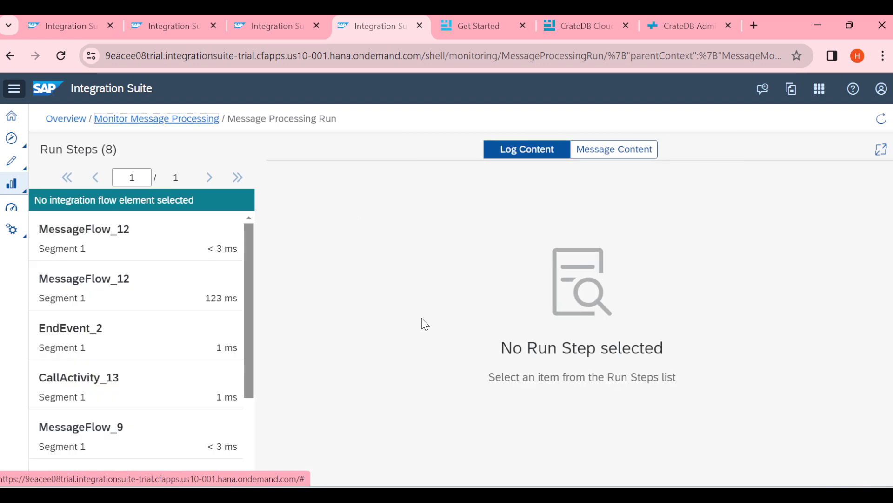
Resubmit the emprecord SELECT query in CrateDB and look through the returned rows for the newly inserted record
left_click(681, 28)
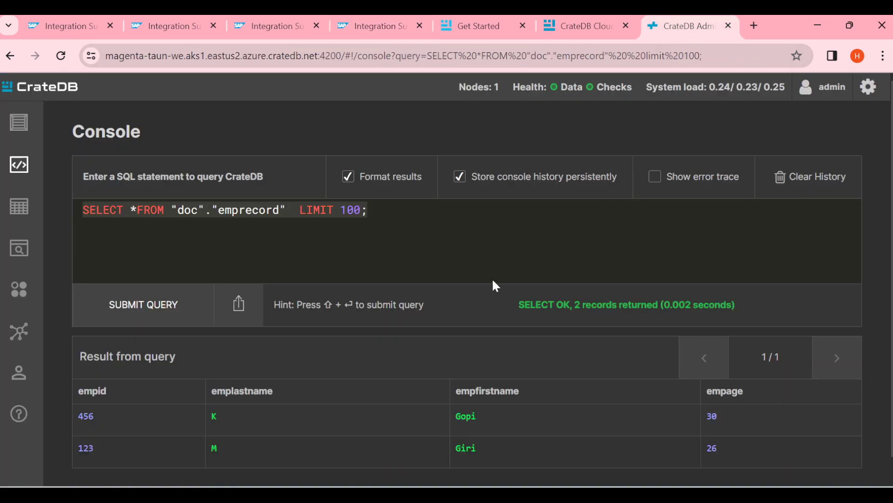
scroll(492, 278, "down", 1)
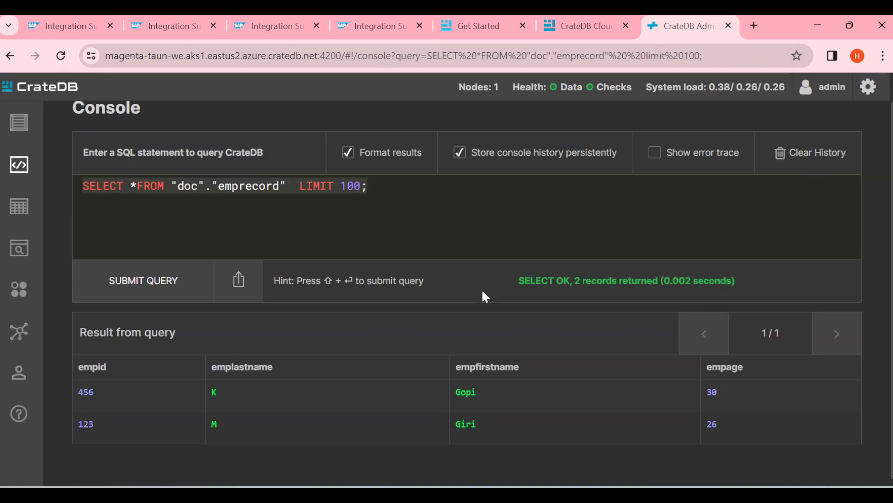
left_click(165, 279)
scroll(372, 365, "down", 1)
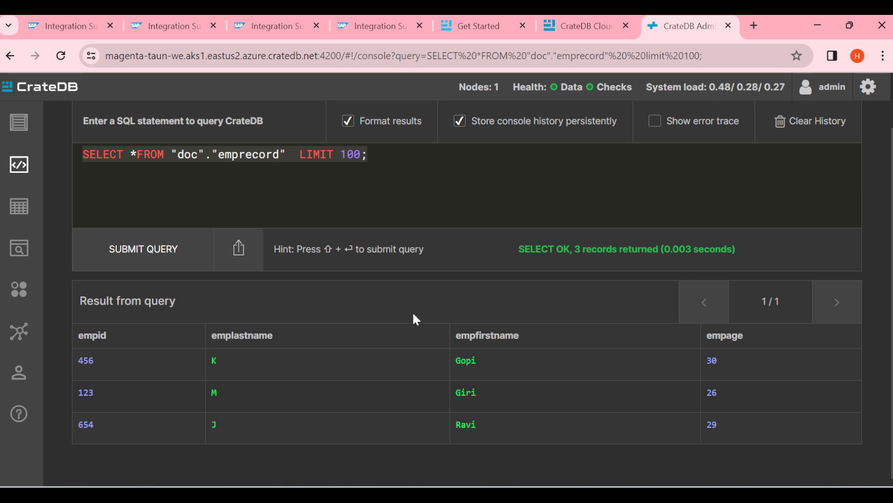
Back in the message trace, open the payload before Content Modifier 2 and select the whole XML response for copying
left_click(263, 21)
left_click(382, 25)
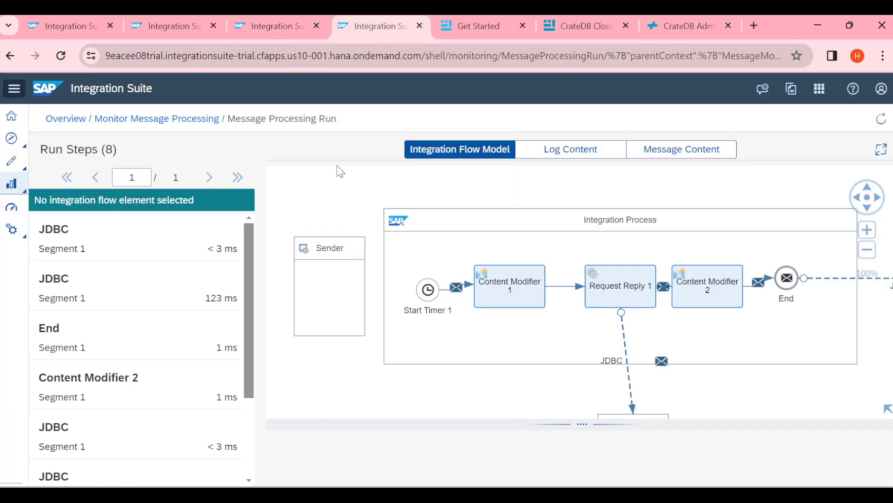
left_click(672, 289)
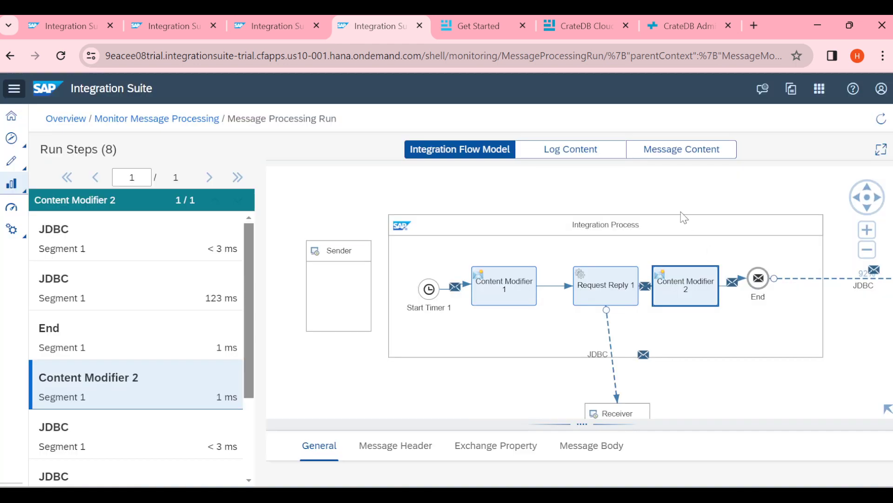
left_click(678, 156)
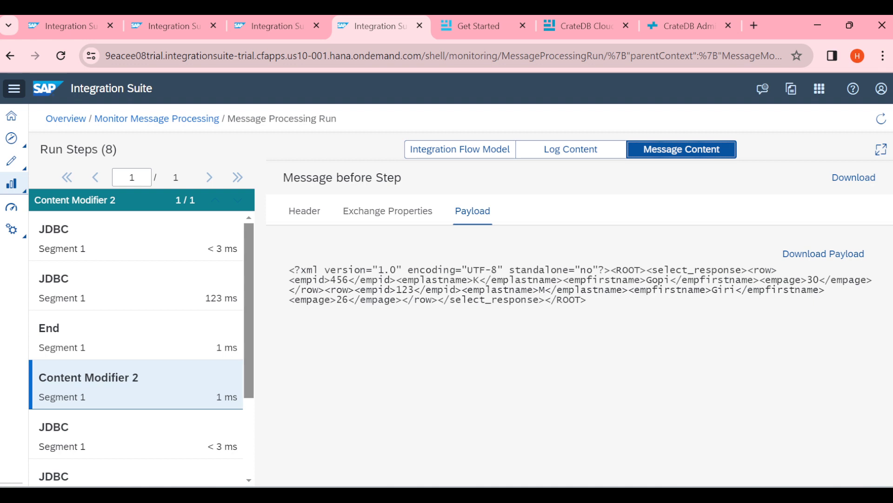
triple_click(285, 262)
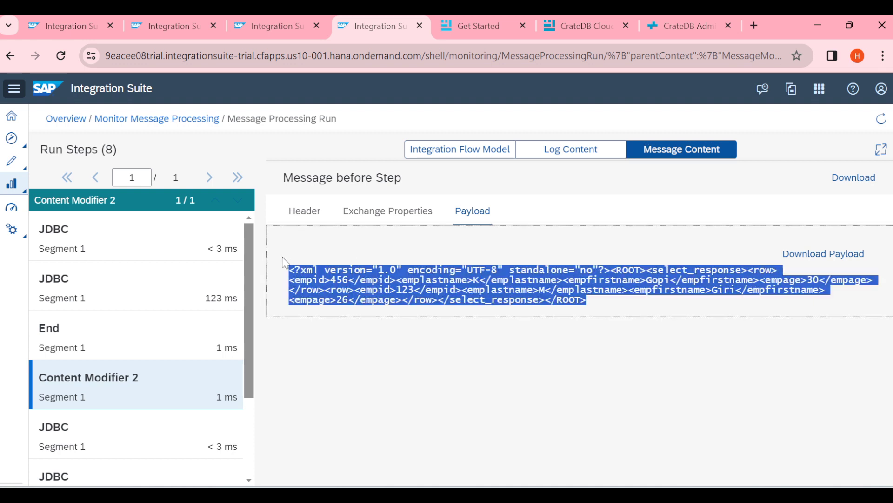
Switch to Notepad++ and replace the whole content of the "new 9" document with the copied payload
key("alt+Tab")
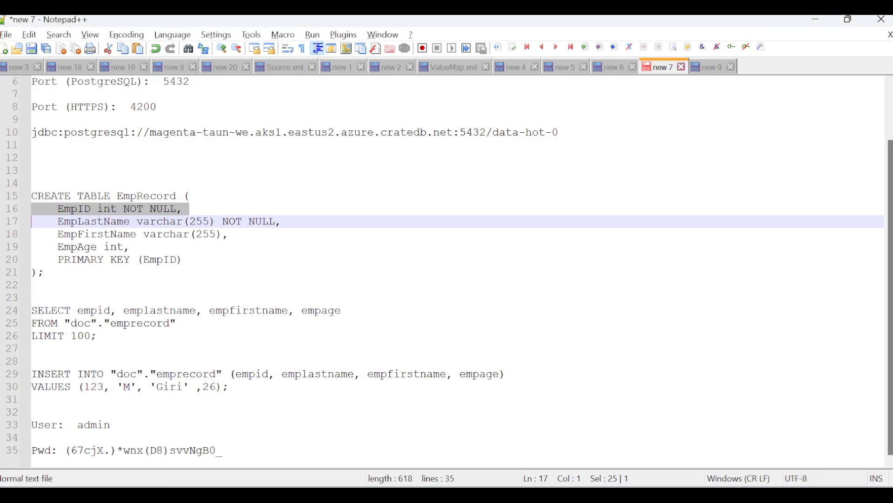
left_click(717, 70)
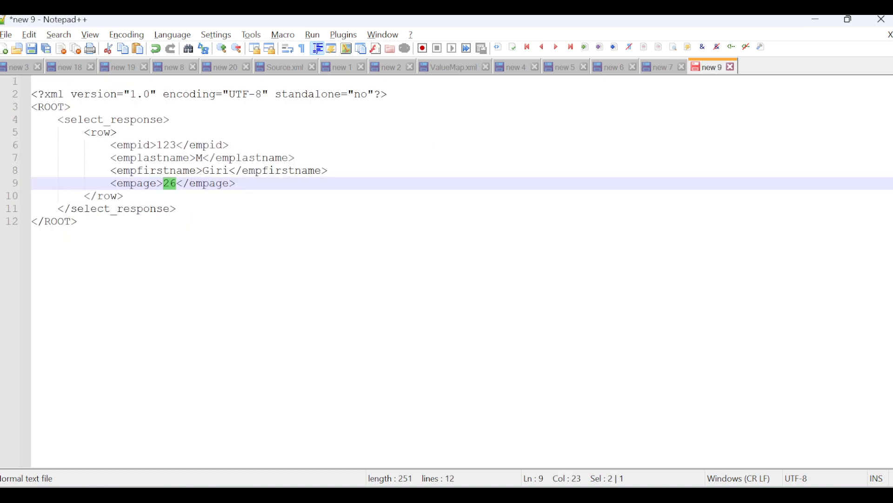
left_click(326, 209)
key("ctrl+a")
key("ctrl+v")
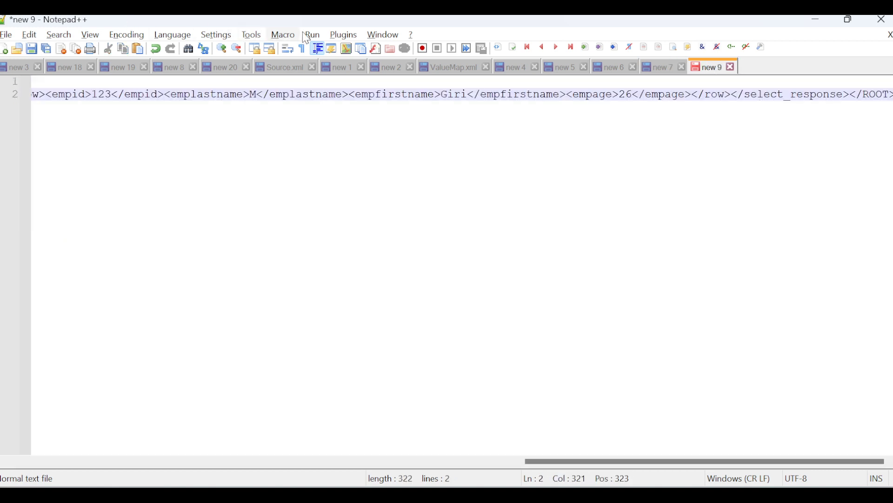
Pretty-print the pasted XML with XML Tools and check each row element of the select response
left_click(344, 34)
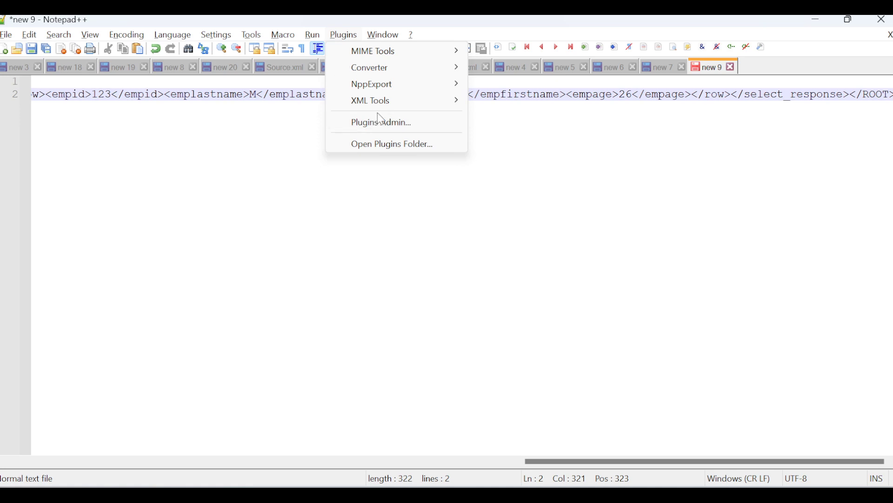
mouse_move(414, 108)
left_click(511, 257)
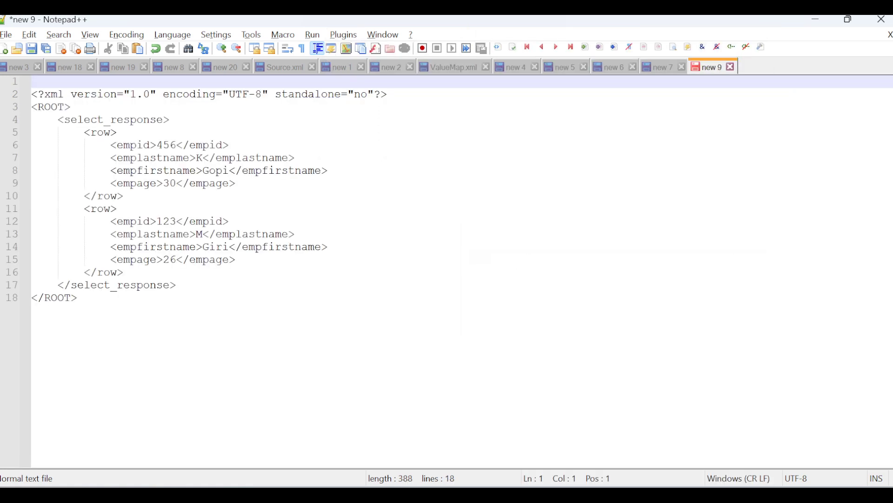
left_click(105, 133)
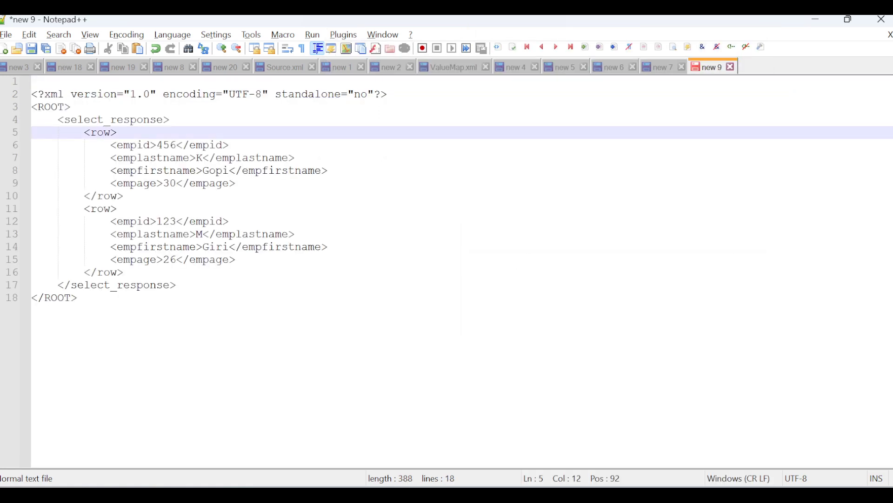
left_click(103, 209)
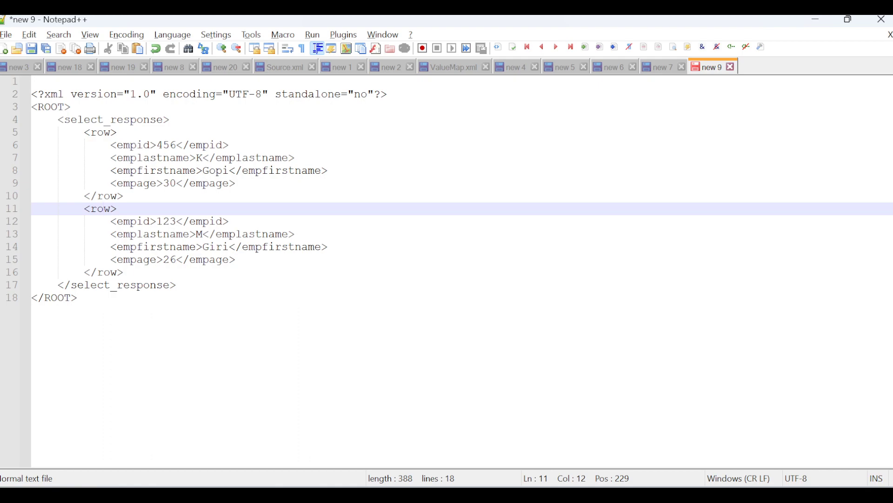
Back in the browser, open the PostgreSQLDB_Test flow and set the empid in Content Modifier 2's INSERT statement to 764
key("alt+Tab")
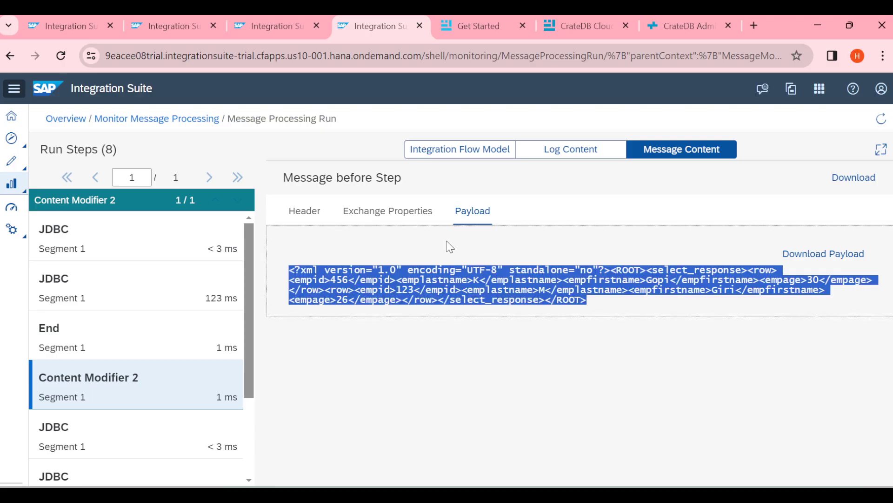
left_click(186, 21)
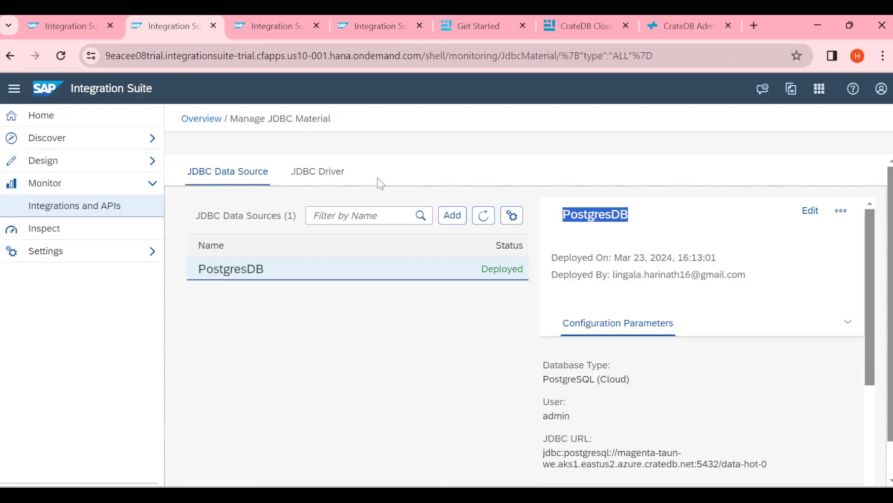
left_click(77, 26)
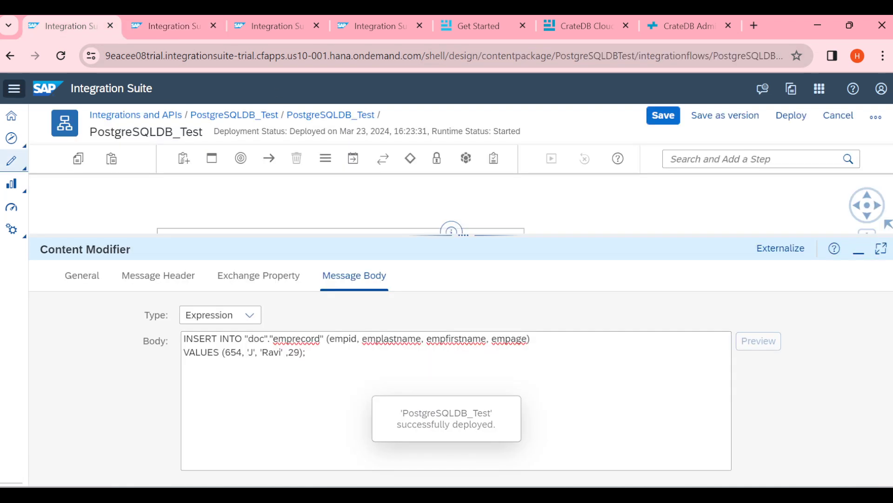
left_click_drag(464, 236, 448, 218)
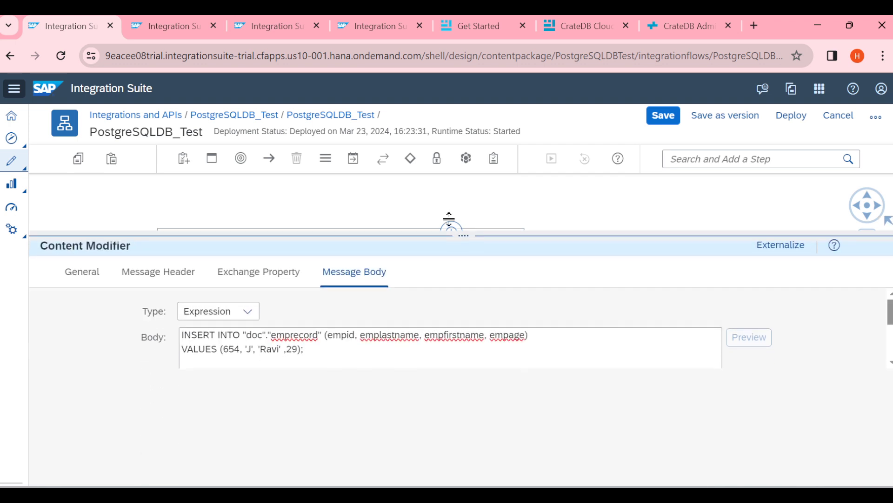
double_click(234, 334)
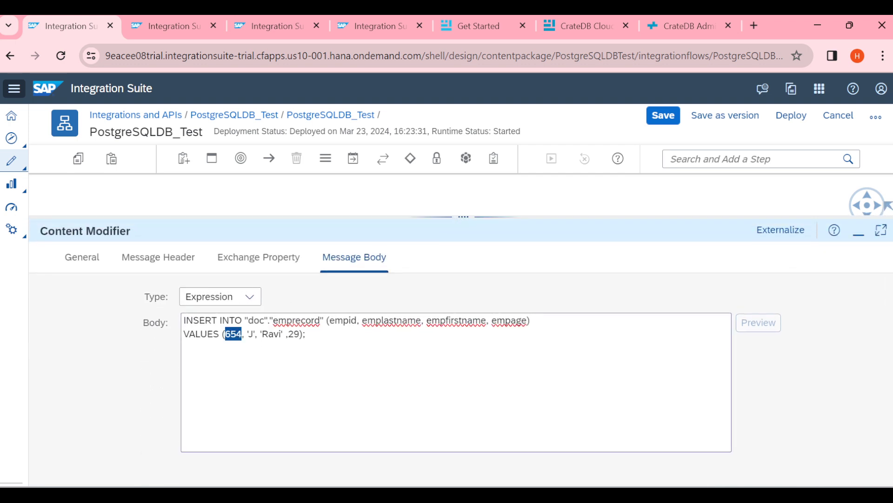
type("764")
Replace the last name and first name values in the INSERT statement with those of the new employee
key("BackSpace")
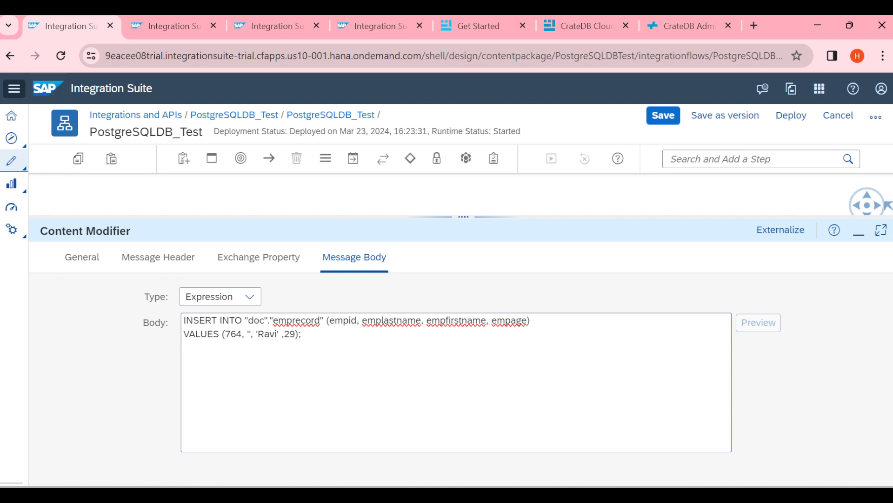
type("Y")
key("BackSpace")
key("BackSpace")
key("BackSpace")
key("BackSpace")
type("Rajesh")
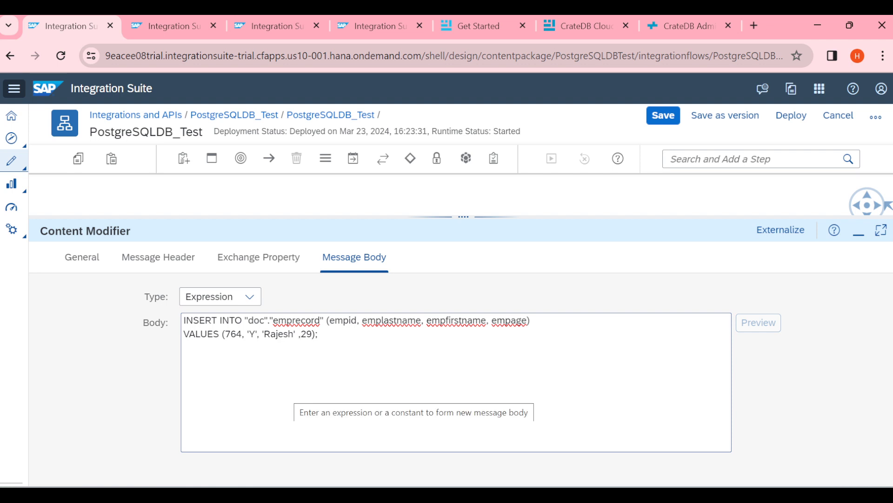
double_click(233, 333)
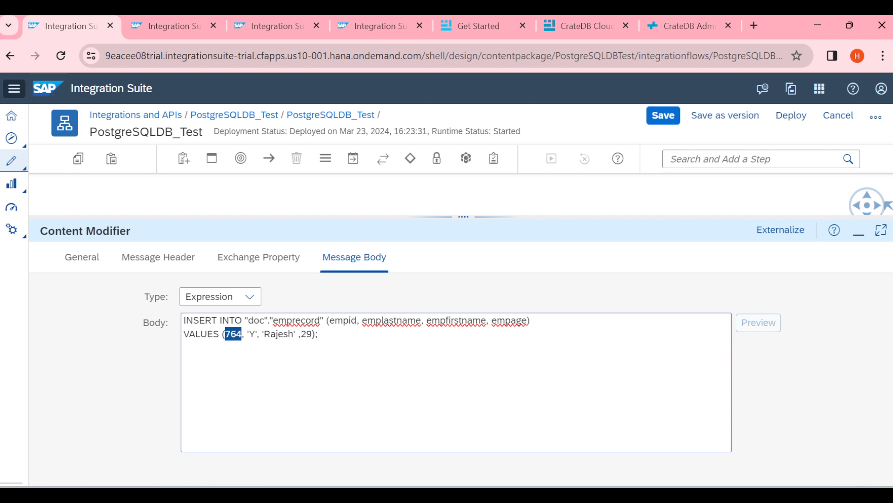
double_click(306, 334)
Save PostgreSQLDB_Test and deploy it to the Cloud Integration runtime profile, checking its log level before confirming the deployment
left_click(661, 115)
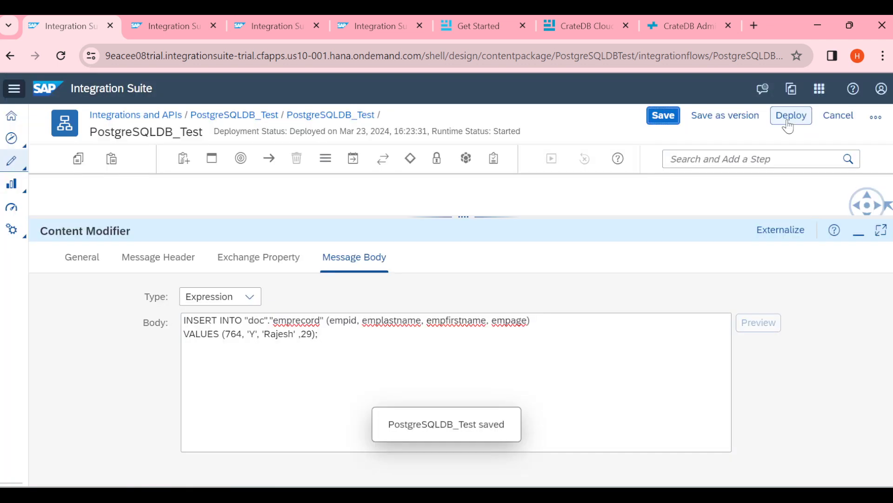
left_click(788, 122)
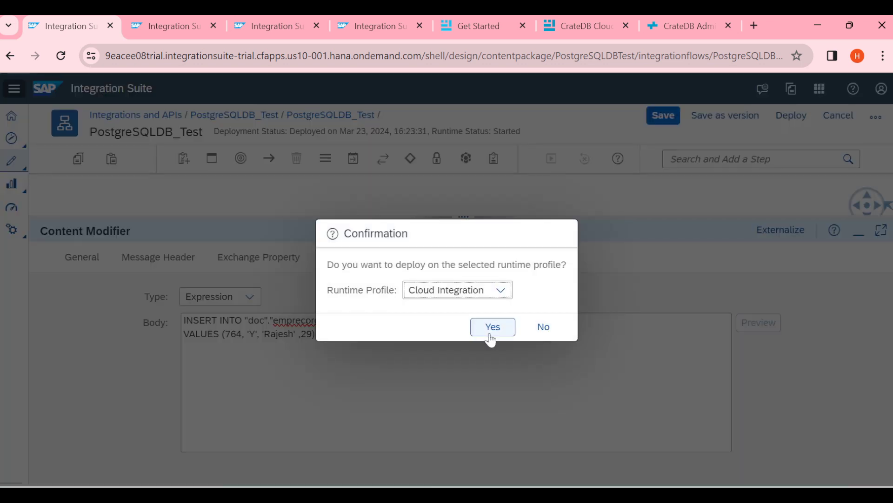
left_click(375, 26)
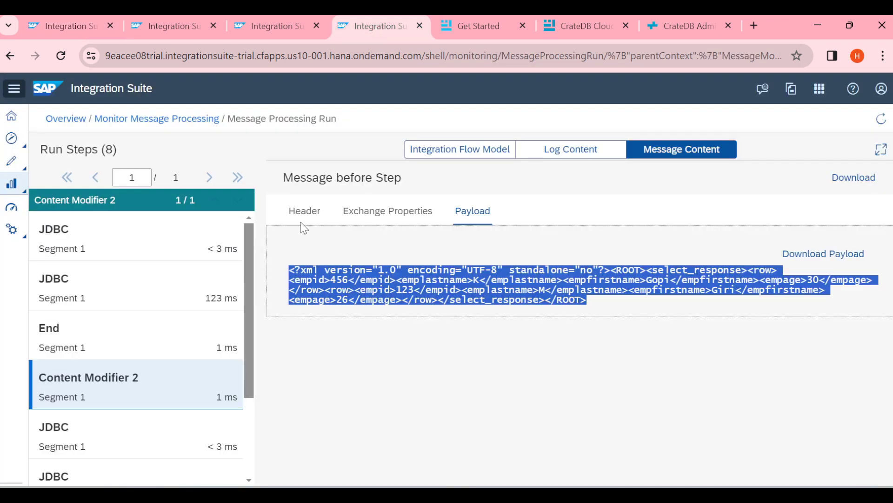
left_click(199, 119)
left_click(273, 27)
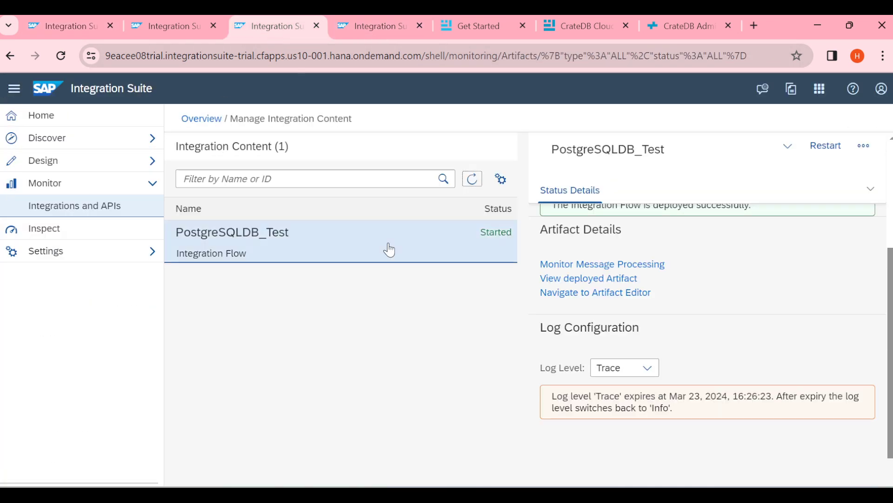
left_click(476, 189)
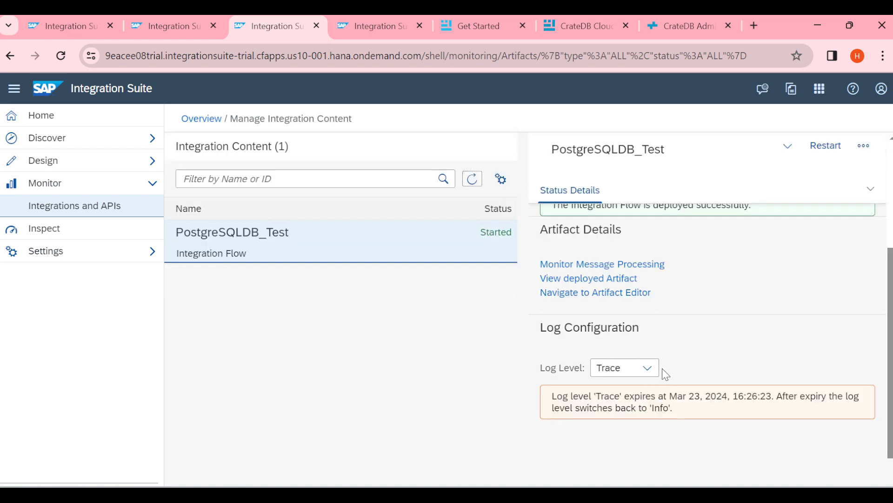
left_click(70, 26)
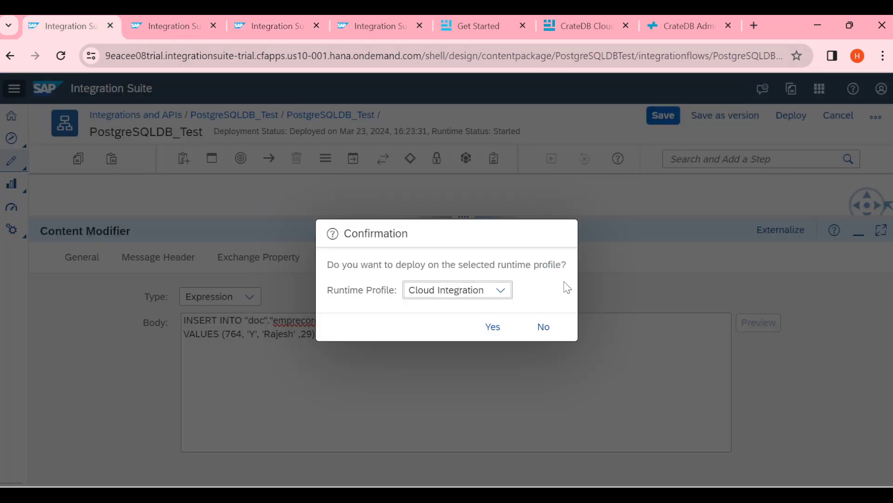
left_click(493, 329)
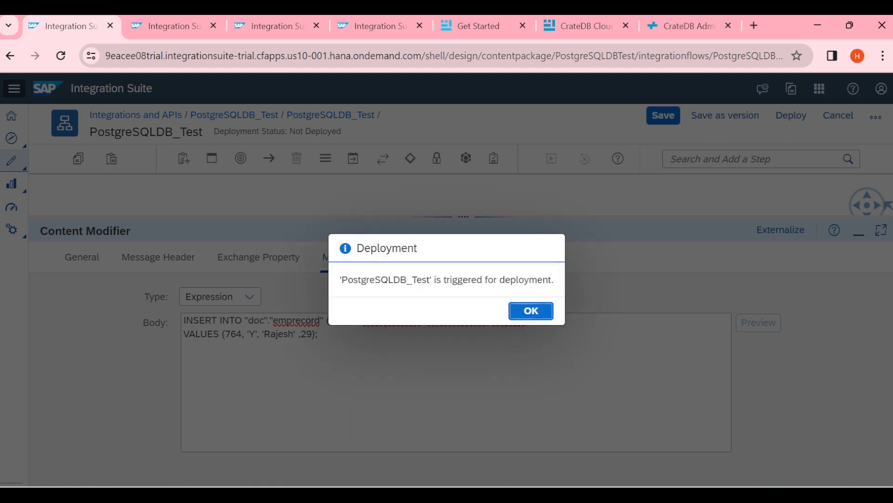
left_click(531, 310)
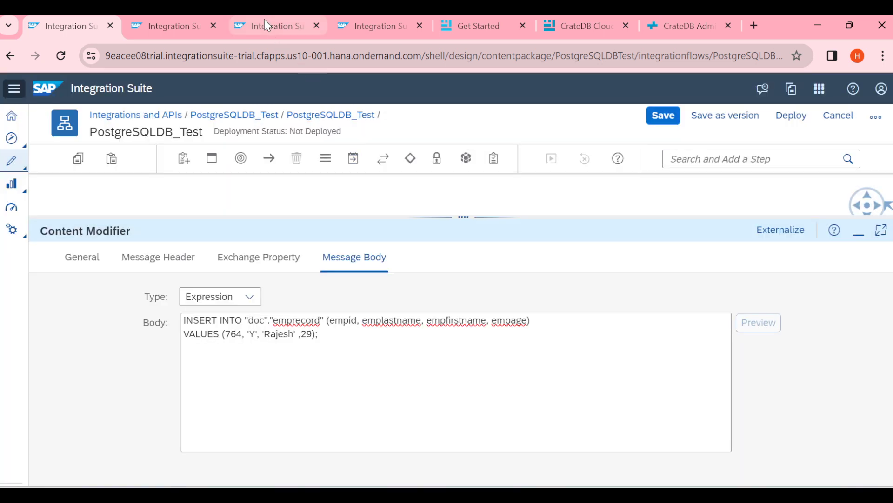
Refresh the message processing list and open the trace of the latest PostgreSQLDB_Test message
left_click(264, 21)
left_click(141, 21)
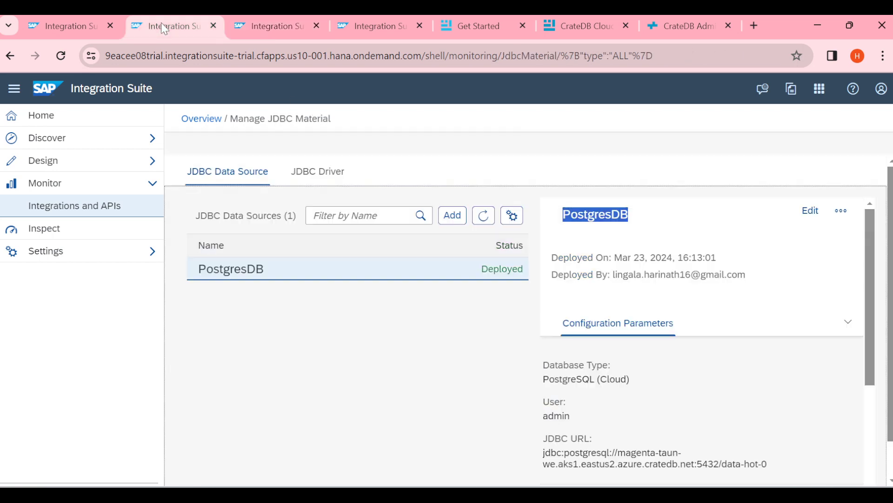
left_click(376, 28)
left_click(365, 234)
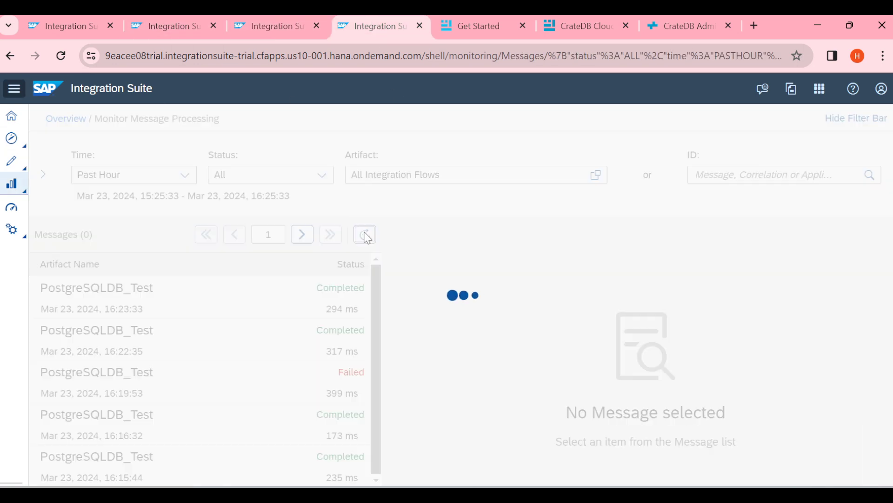
left_click(314, 294)
scroll(575, 378, "down", 5)
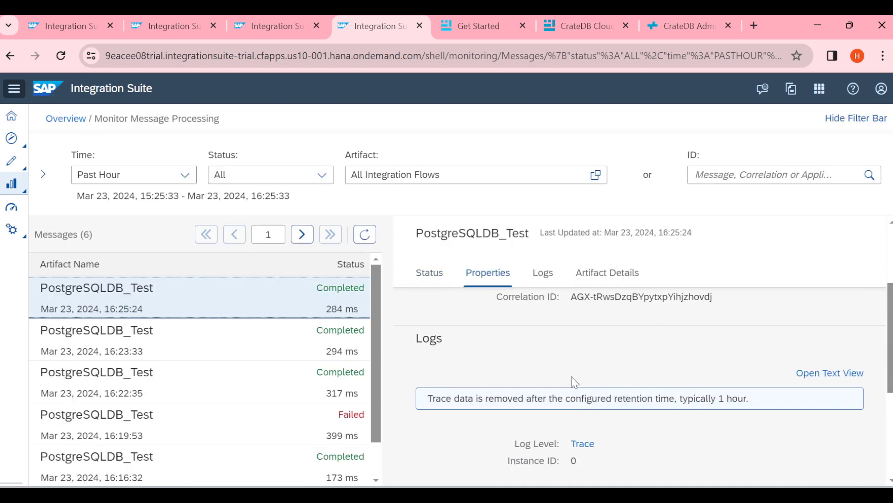
left_click(583, 373)
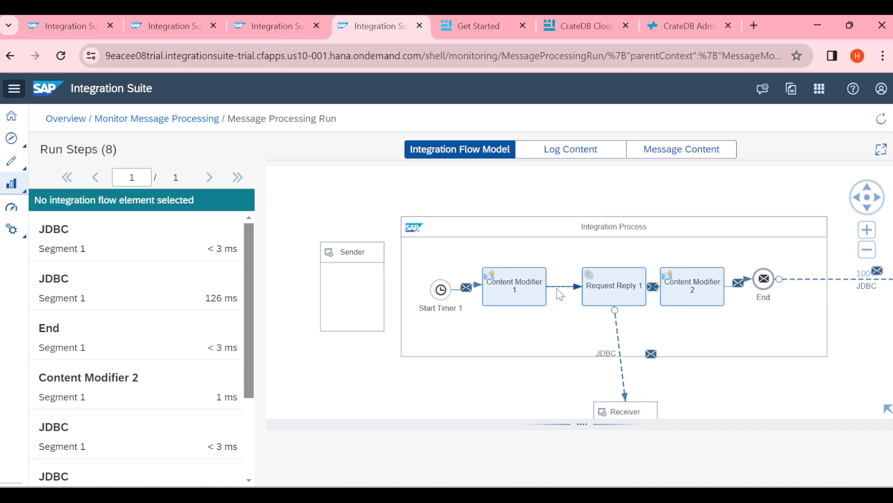
Open the message payload before Content Modifier 2 and select the entire XML select response for copying
left_click(676, 301)
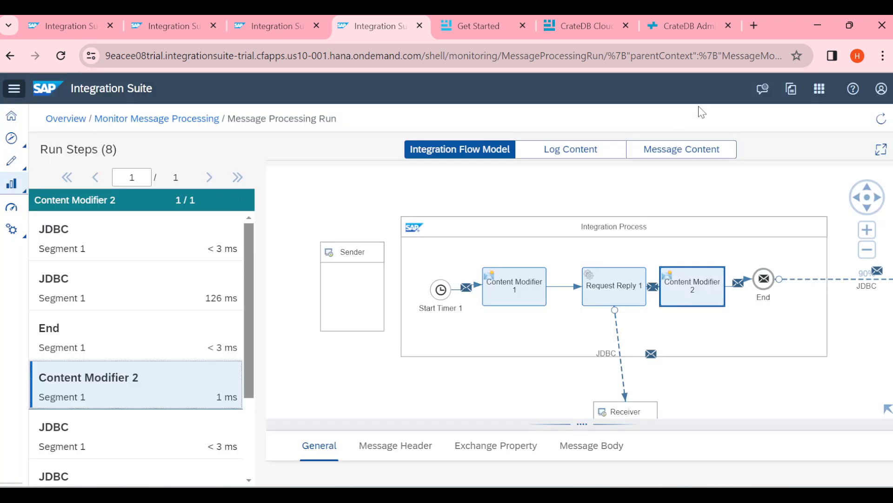
left_click(679, 149)
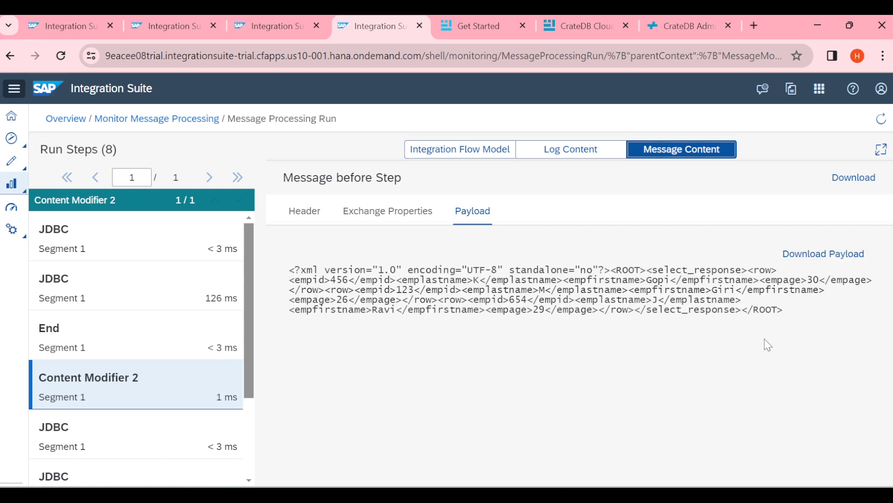
left_click_drag(798, 324, 289, 269)
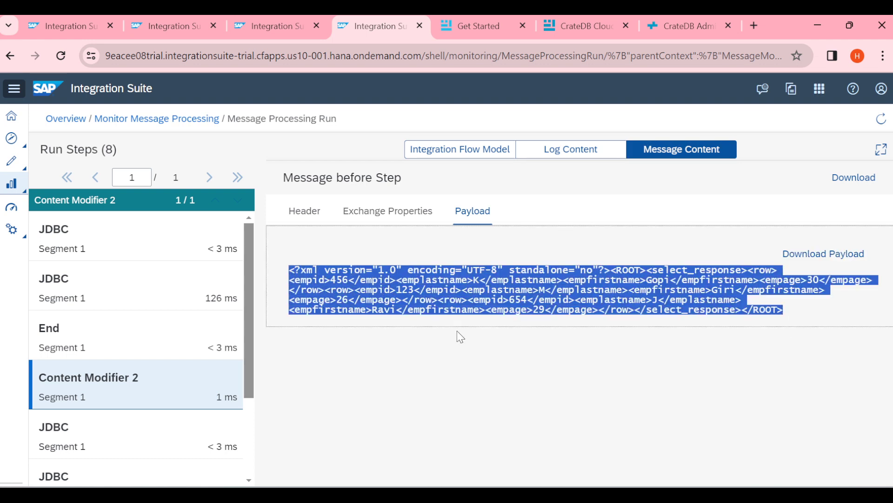
In Notepad++, overwrite the previous response in the "new 9" document with the newly copied payload
key("alt+Tab")
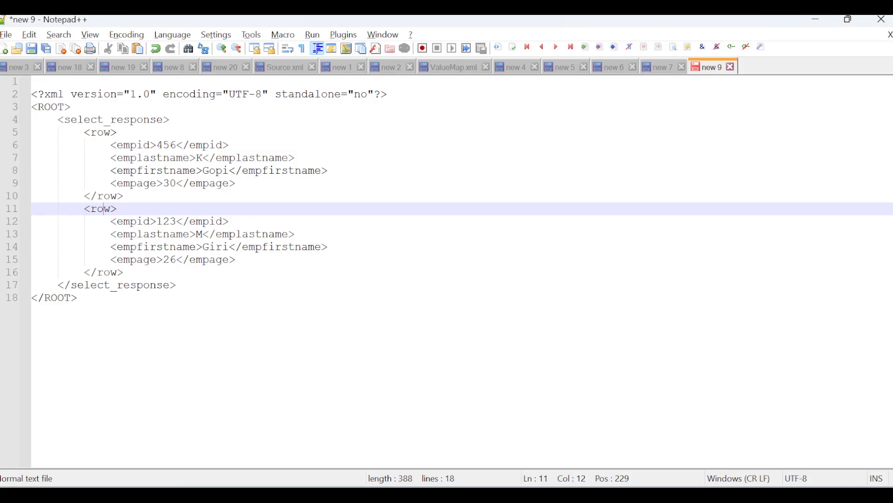
key("ctrl+a")
key("ctrl+v")
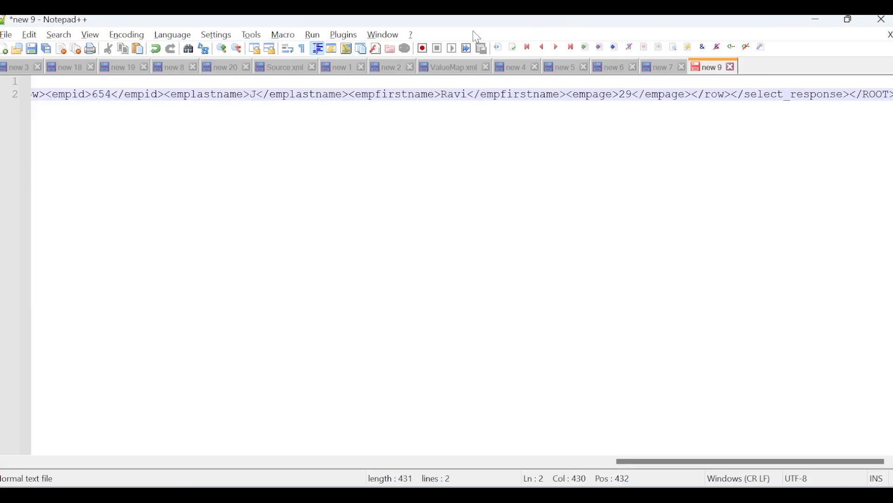
Pretty-print the new payload with XML Tools and go through the employee rows in the response
left_click(344, 35)
mouse_move(405, 104)
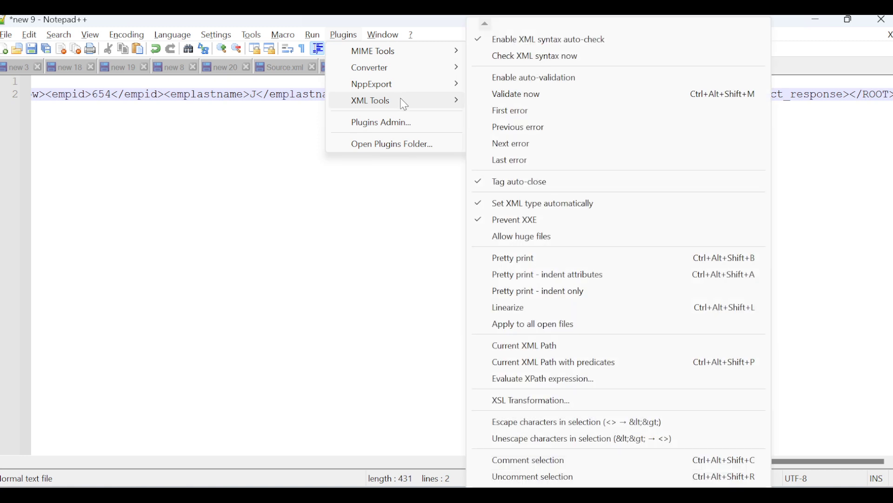
left_click(516, 258)
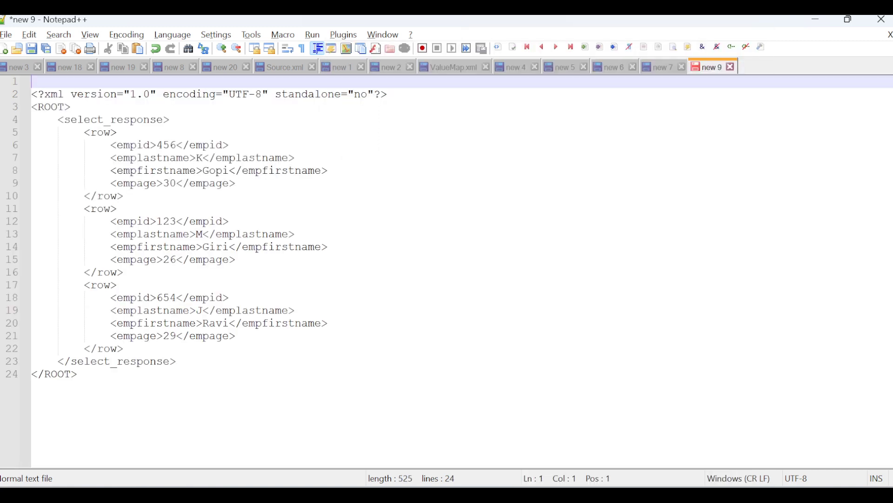
left_click(149, 157)
left_click(156, 234)
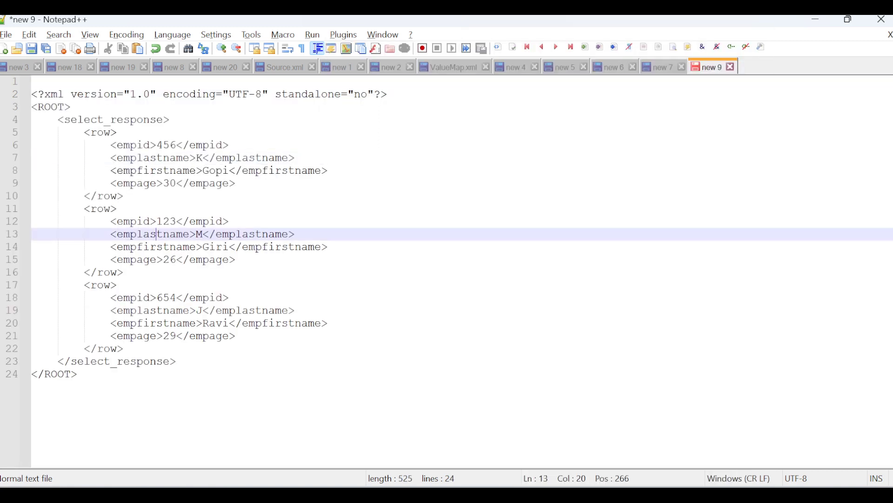
left_click(176, 310)
Switch to the CrateDB console in the browser, rerun the emprecord SELECT query, and look for the record with empid 764
key("alt+Tab")
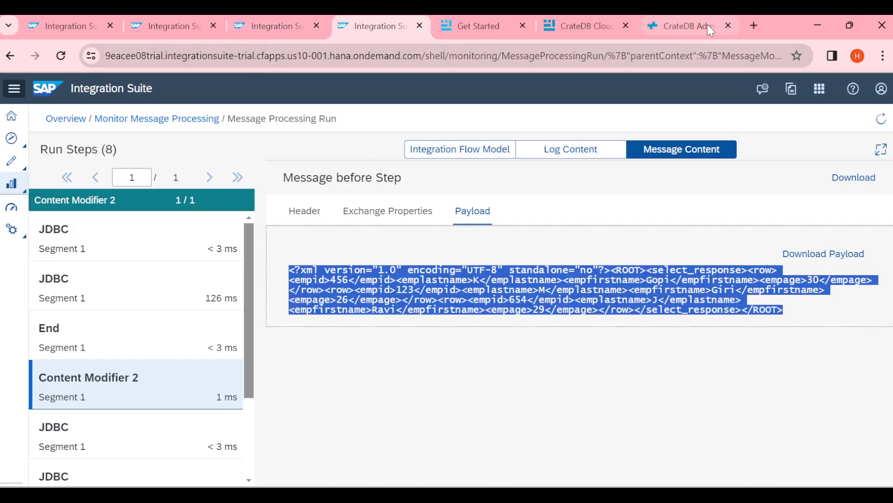
left_click(680, 24)
scroll(289, 180, "up", 1)
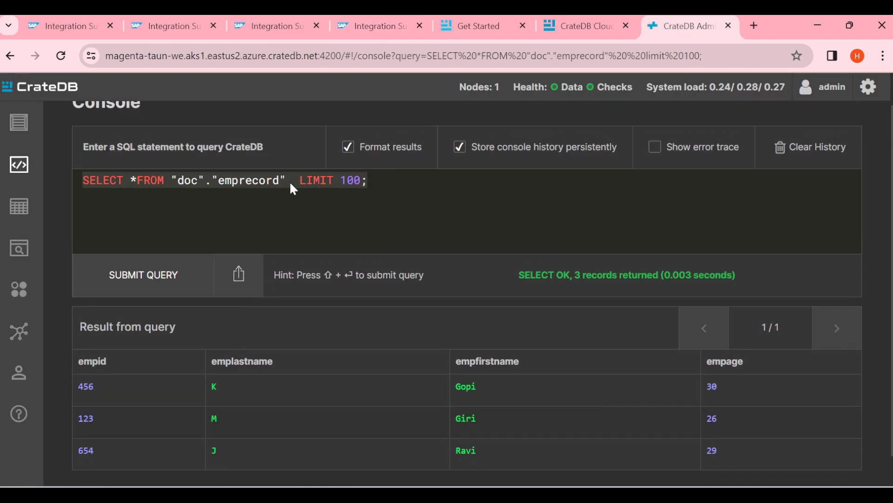
scroll(184, 268, "down", 1)
scroll(186, 269, "up", 1)
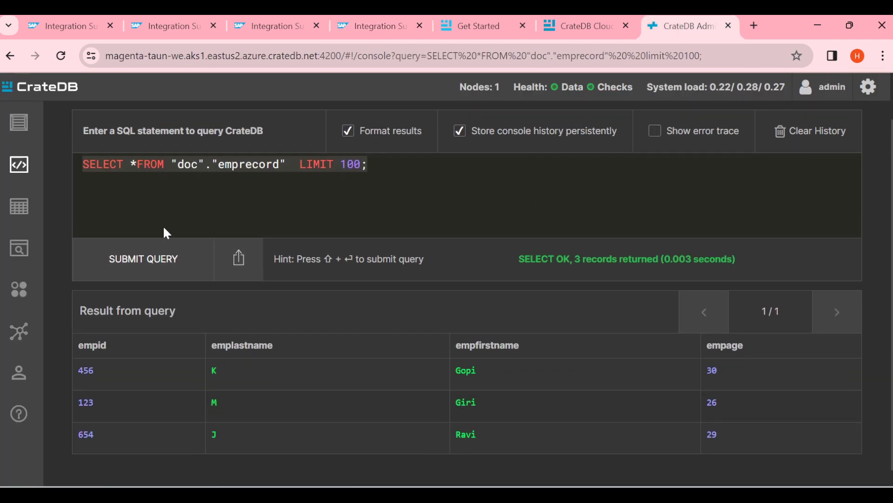
scroll(162, 225, "up", 1)
scroll(163, 225, "down", 1)
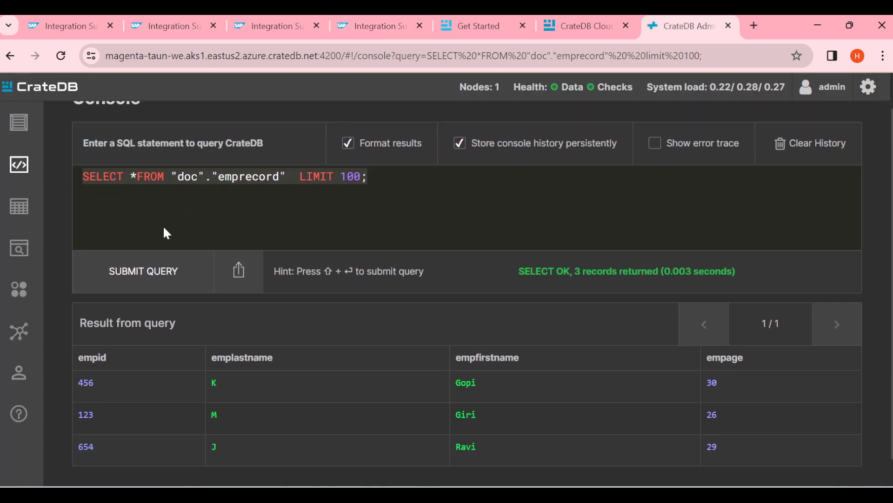
left_click(149, 275)
scroll(264, 272, "down", 1)
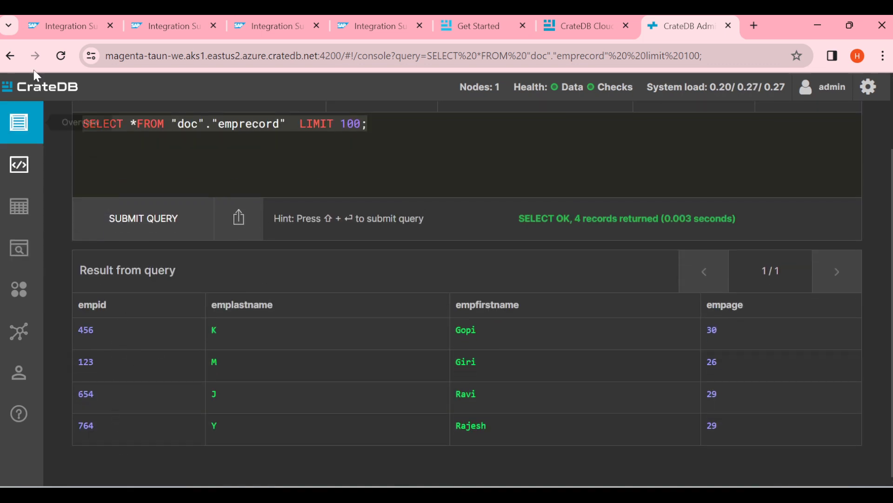
Return to the PostgreSQLDB_Test flow and shrink the Content Modifier properties area to show the flow diagram
left_click(69, 29)
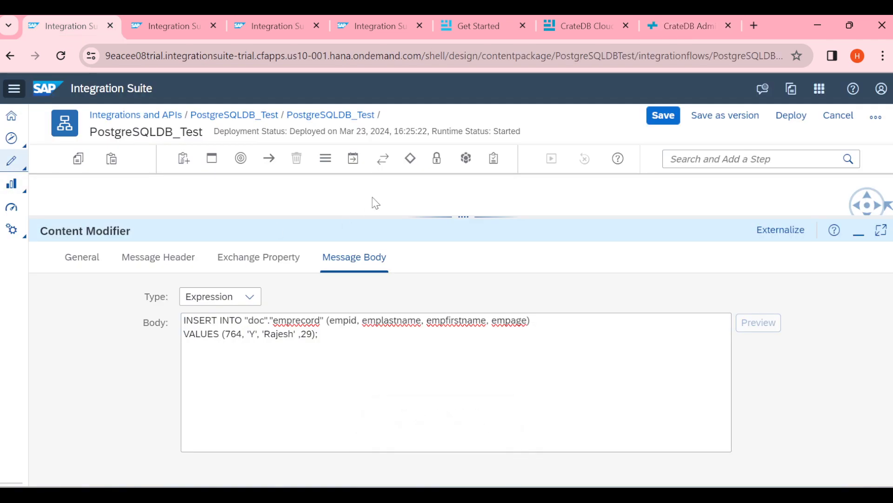
left_click_drag(462, 217, 459, 368)
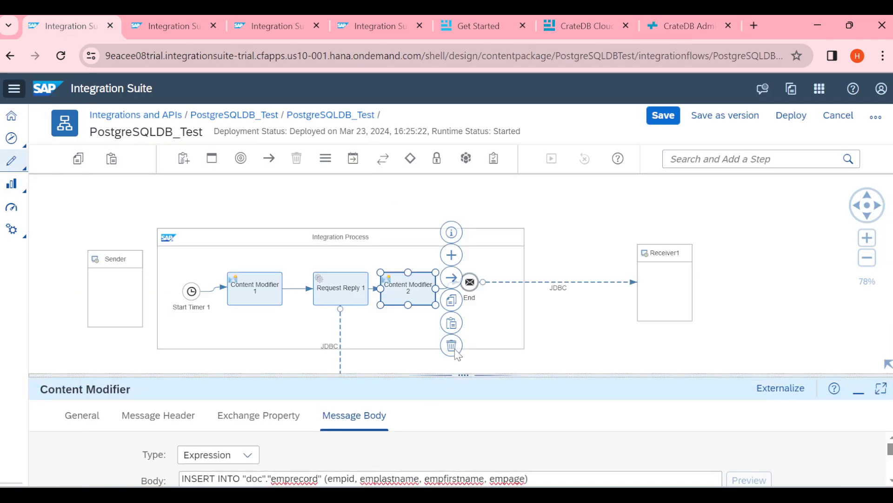
Deselect the flow step, switch to the Manage JDBC Material page, and look through the JDBC drivers and data sources
scroll(473, 303, "down", 1)
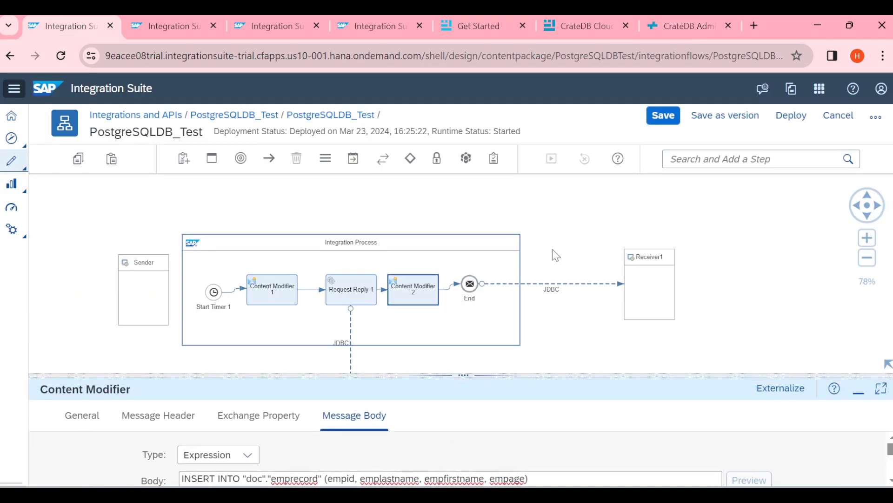
left_click(597, 230)
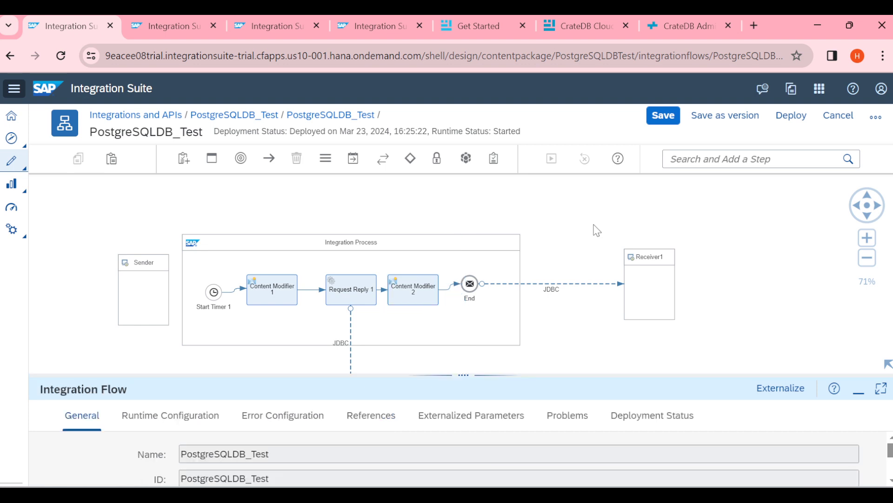
left_click(181, 24)
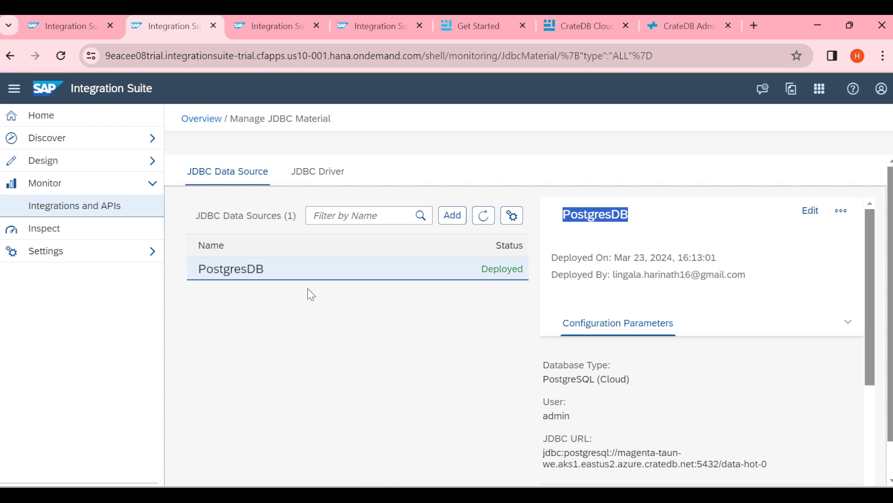
left_click(311, 172)
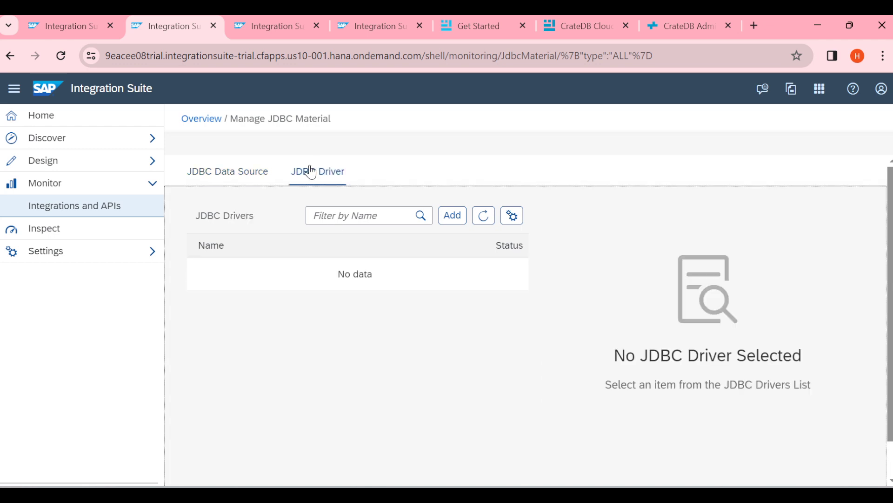
left_click(229, 175)
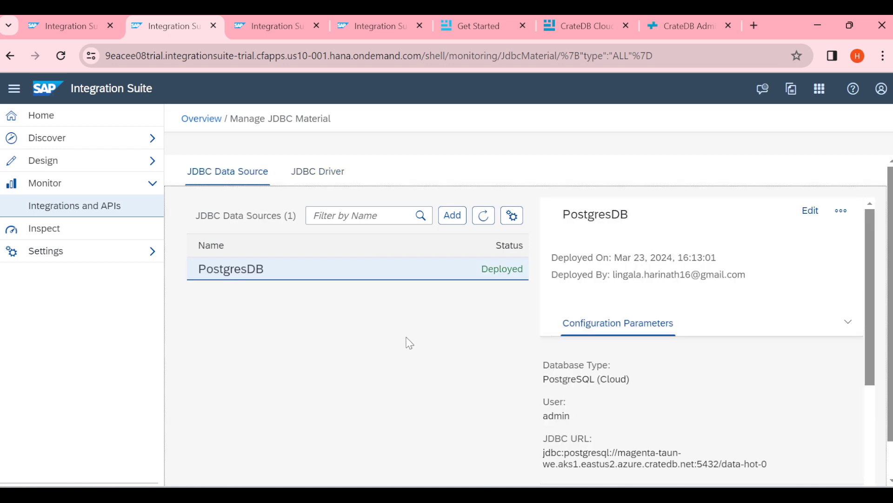
Start adding a JDBC data source, examine the database types on offer, and cancel without deploying it
left_click(451, 215)
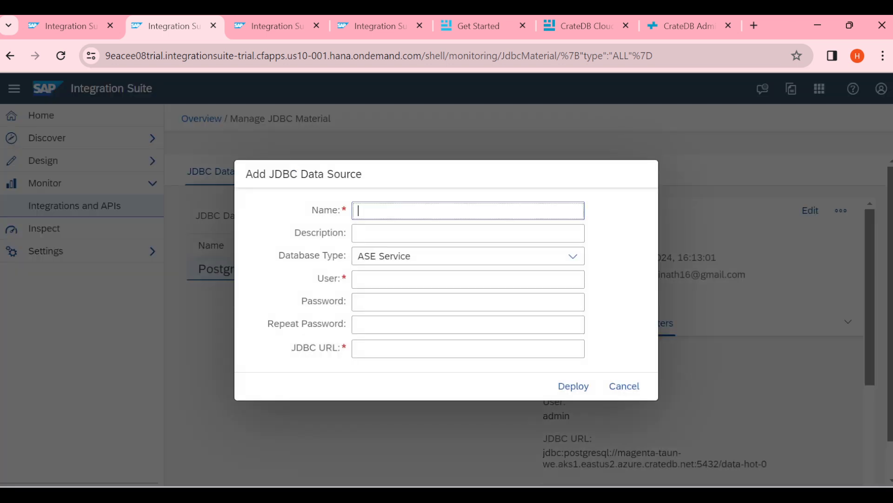
left_click(453, 259)
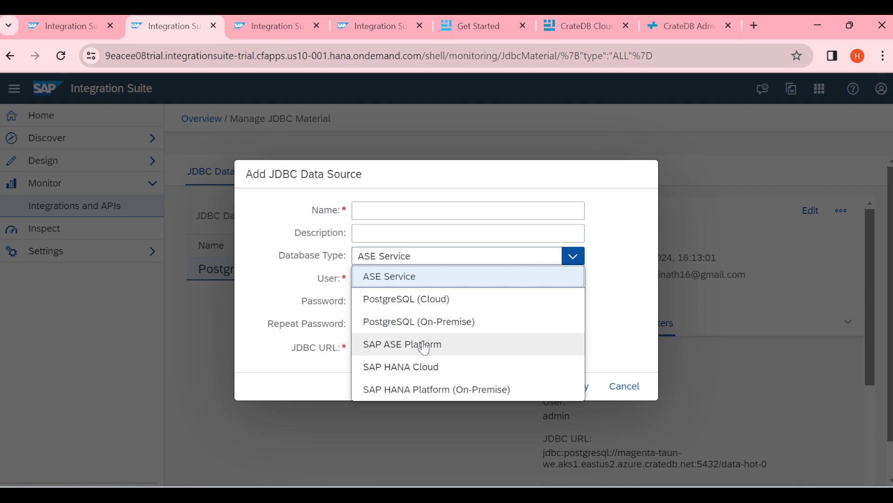
left_click(621, 310)
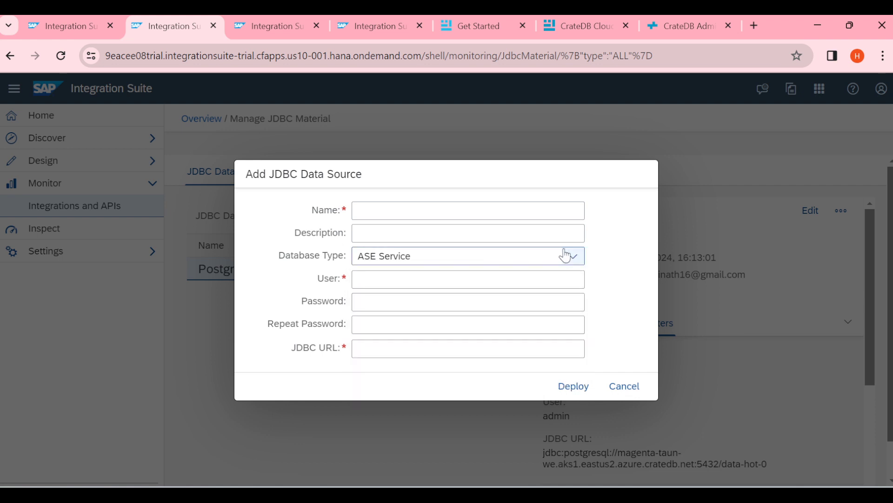
left_click(625, 385)
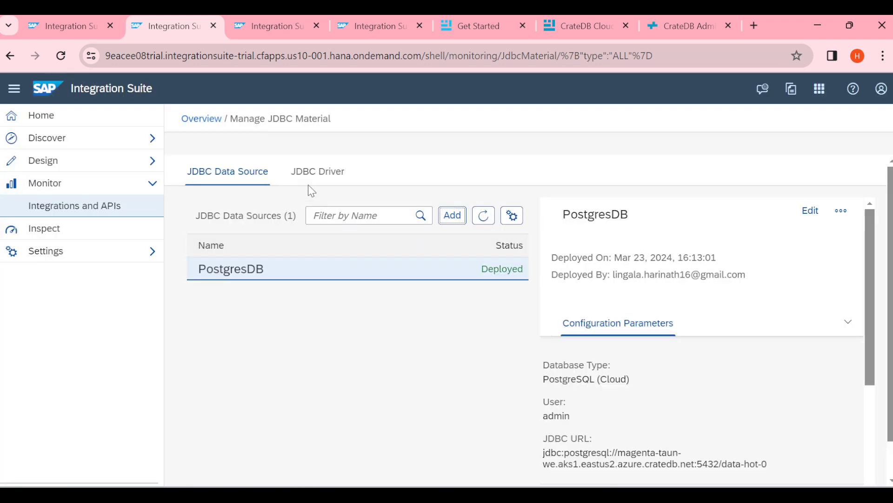
Start adding a JDBC driver, review the selectable database types by trying DB2, and cancel without uploading a driver file
left_click(300, 172)
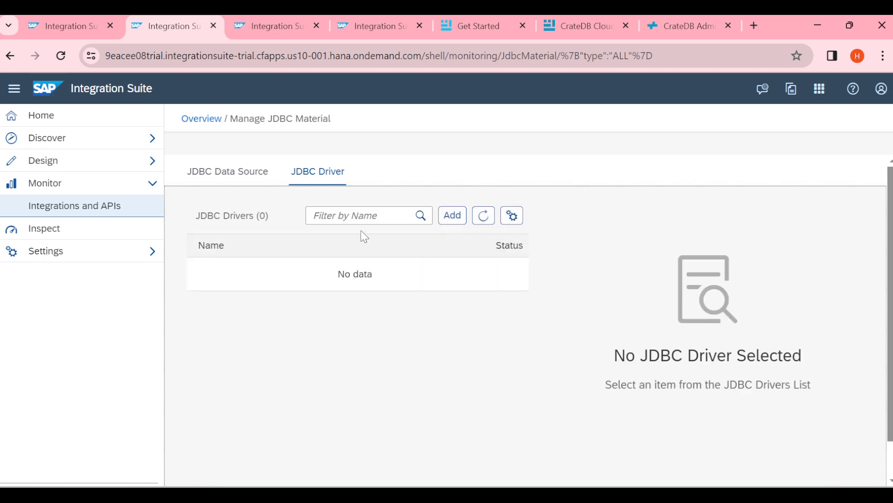
left_click(451, 217)
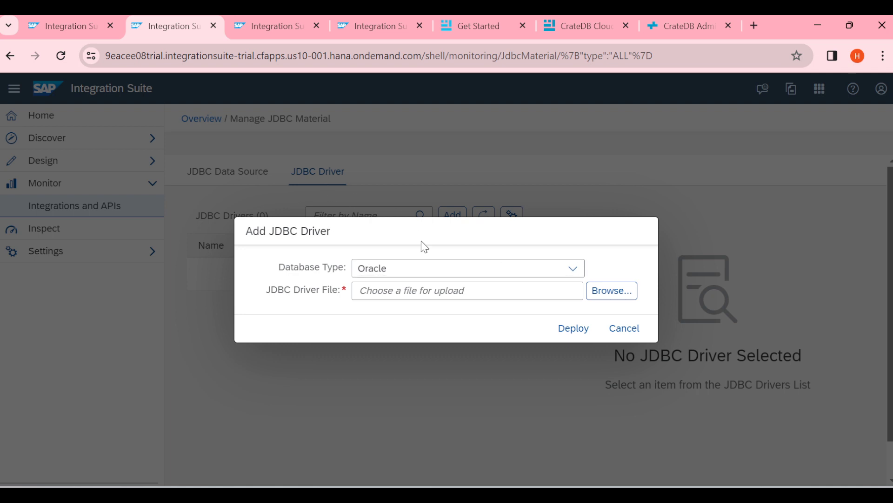
left_click(417, 274)
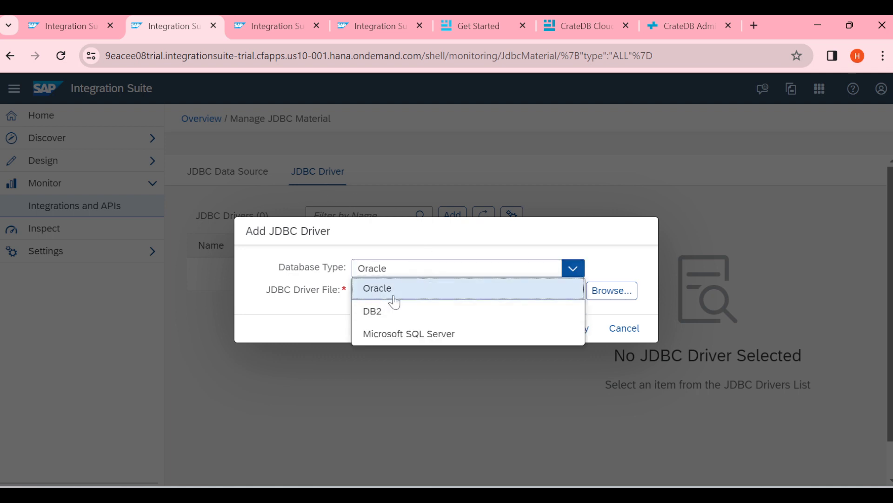
left_click(382, 314)
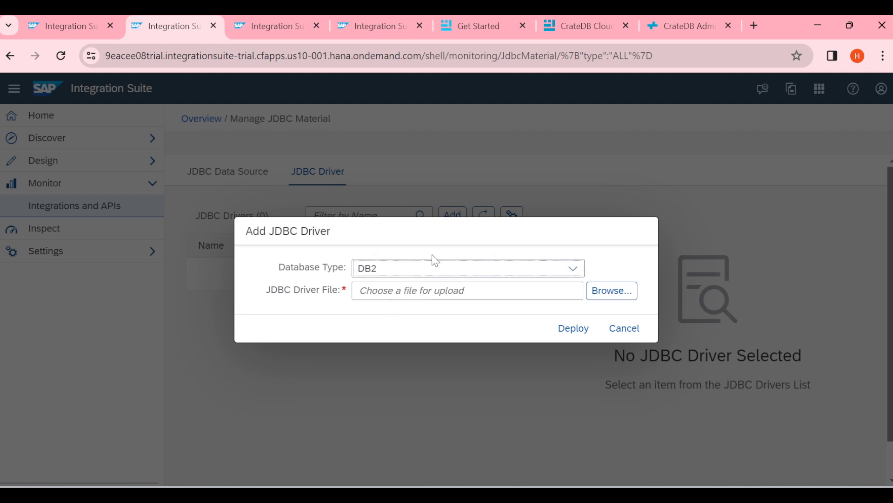
left_click(426, 269)
left_click(404, 311)
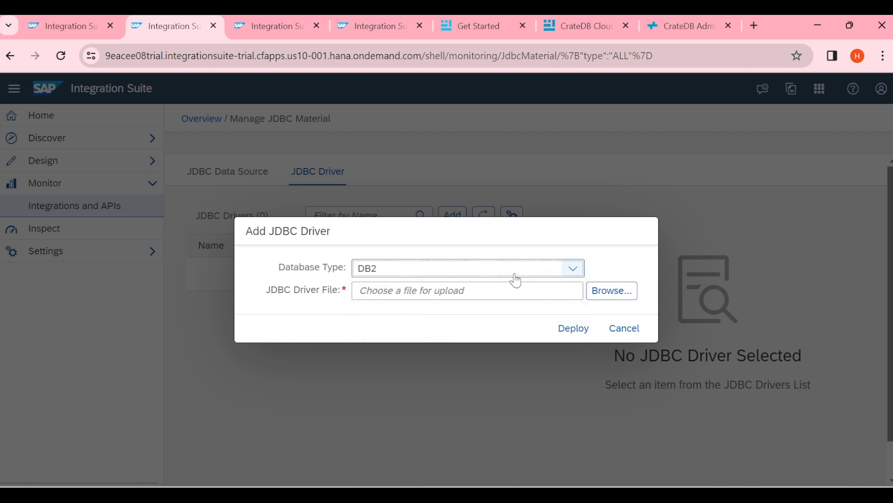
left_click(624, 327)
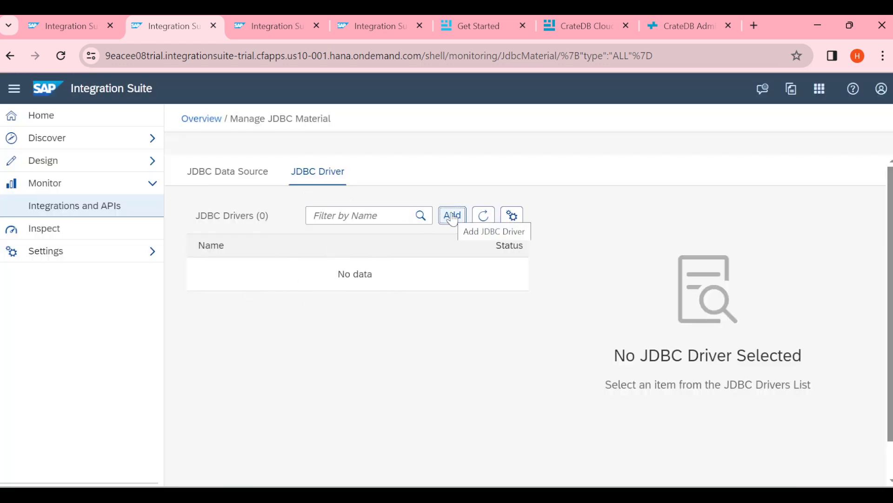
Return to the JDBC data sources, recheck the database types available for a new data source, and discard the entry
left_click(215, 178)
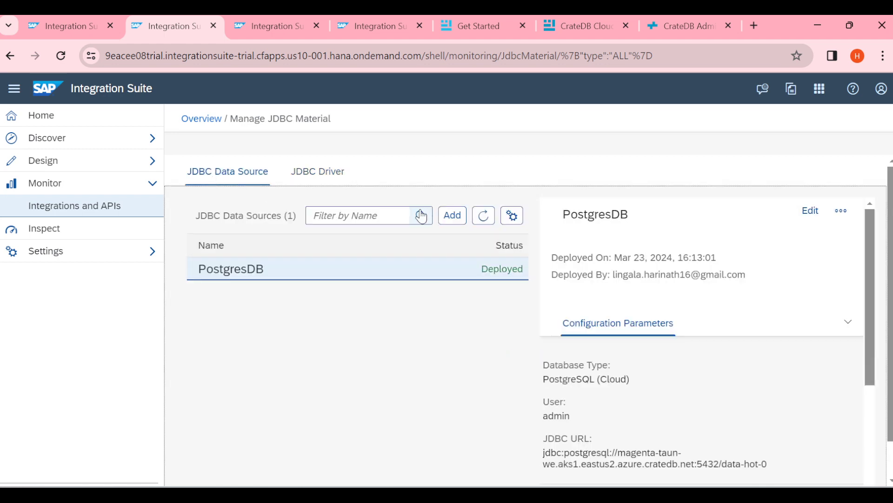
left_click(454, 217)
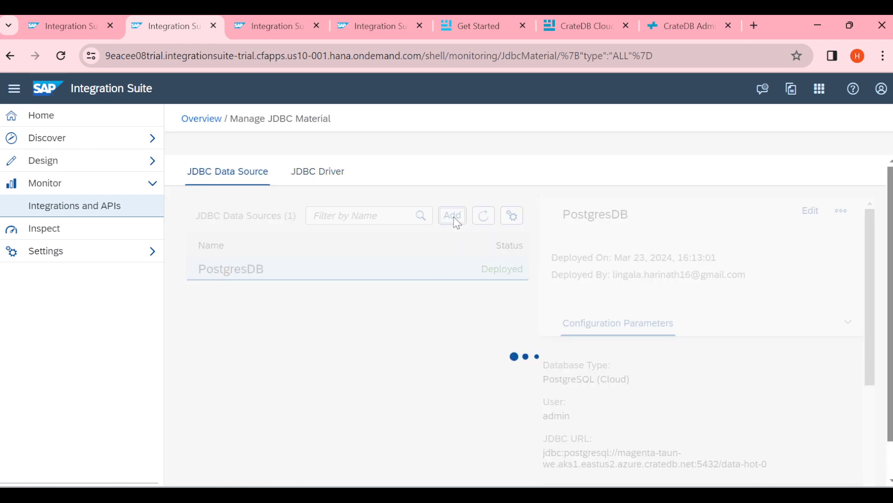
left_click(434, 258)
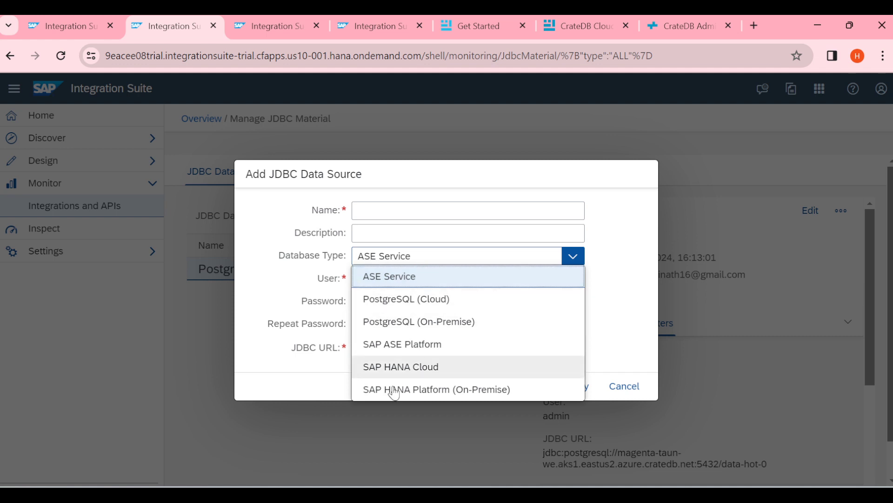
left_click(611, 314)
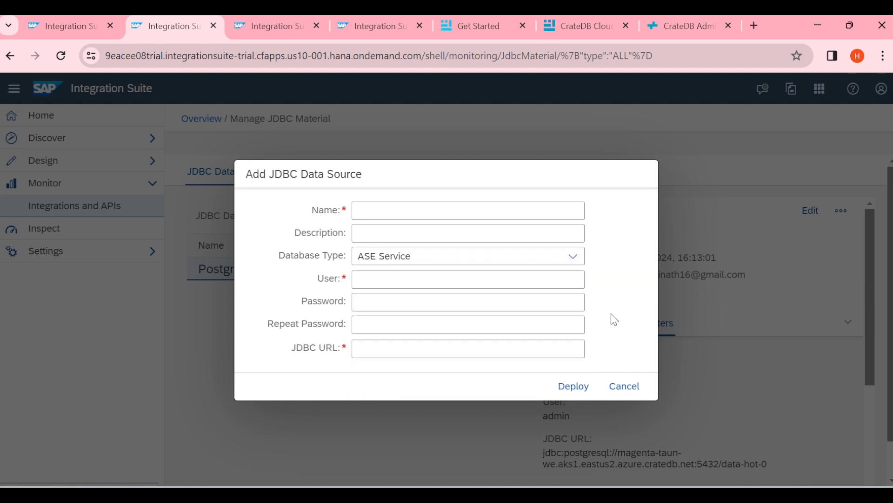
left_click(624, 386)
Return to the JDBC drivers, recheck which database types a new driver can be added for, and discard the entry
left_click(314, 174)
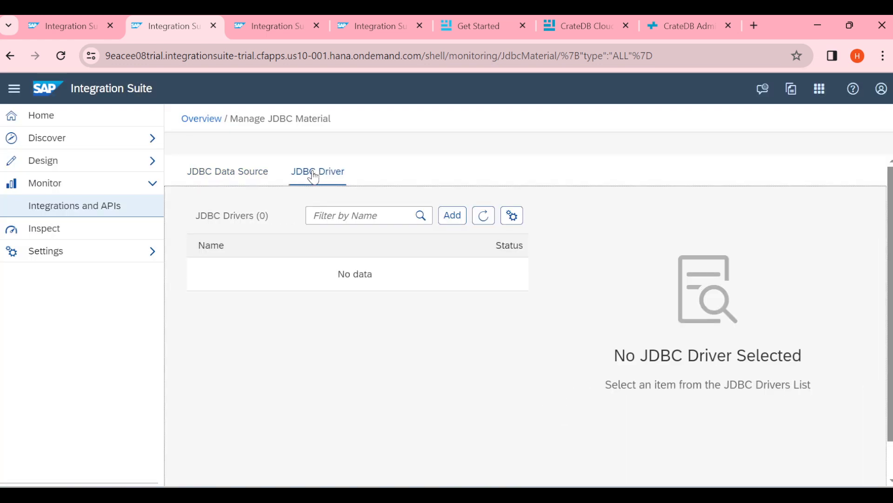
left_click(451, 215)
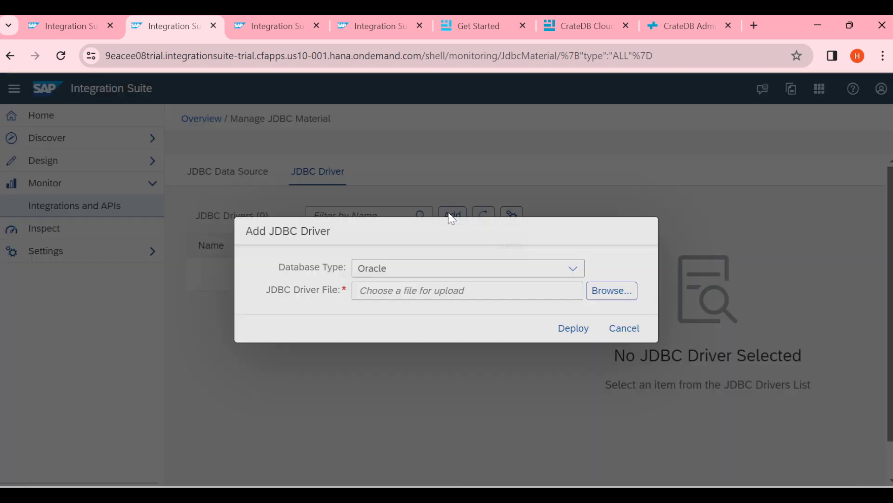
left_click(405, 269)
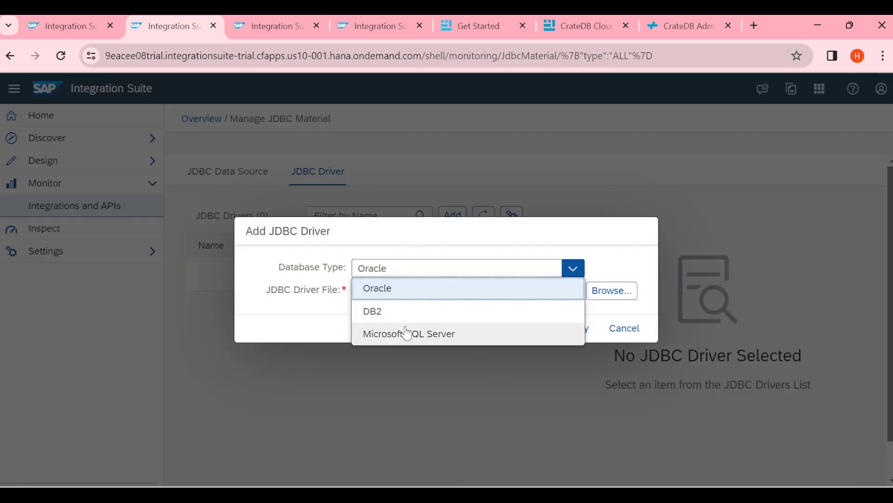
left_click(235, 275)
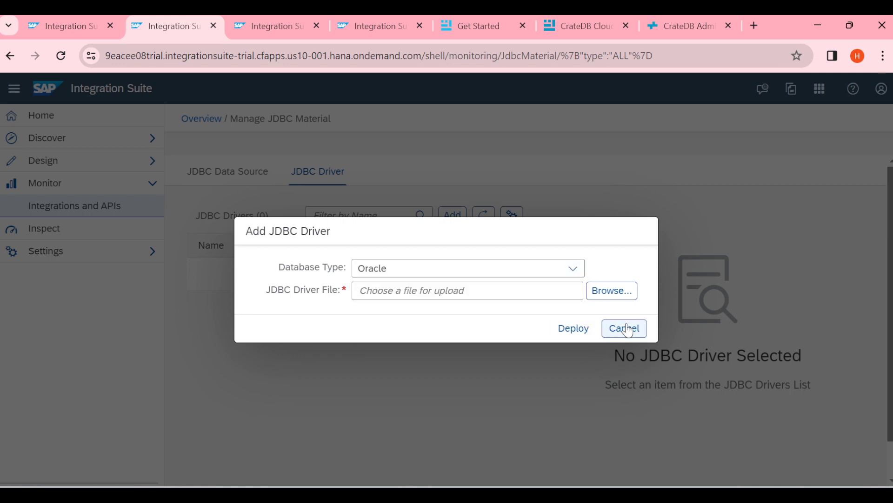
left_click(573, 268)
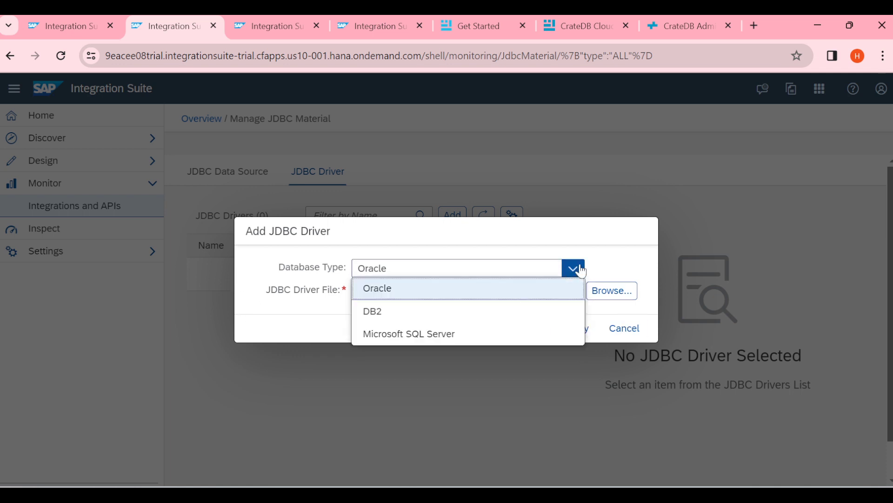
left_click(635, 330)
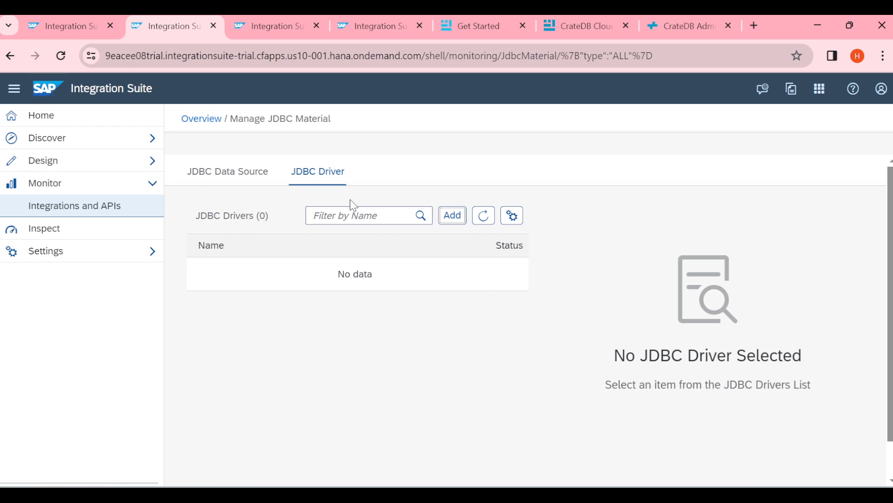
Examine the PostgresDB data source's configuration parameters, including database type, user and JDBC URL, along with its deployment logs
left_click(247, 179)
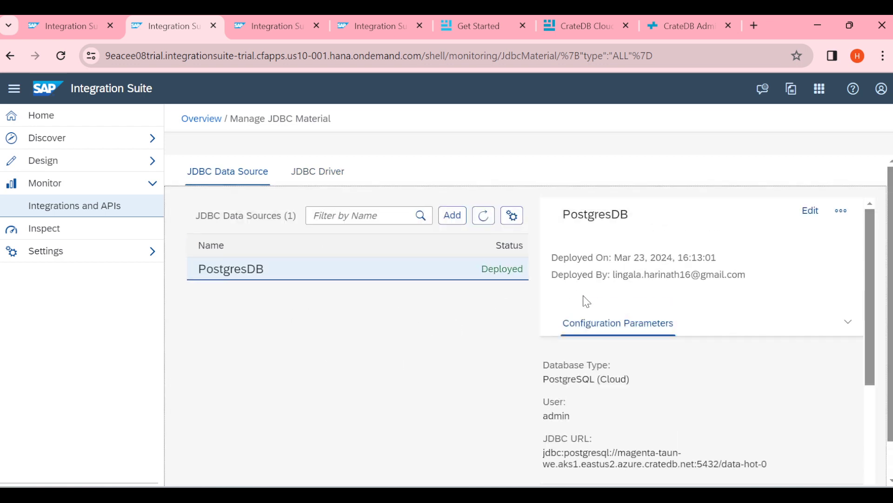
scroll(670, 395, "down", 3)
scroll(670, 396, "up", 3)
scroll(698, 395, "down", 2)
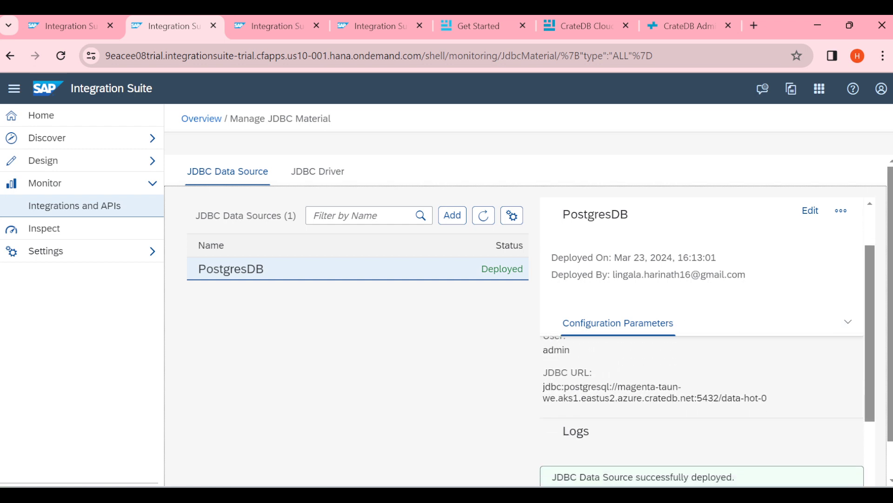
scroll(698, 396, "up", 2)
left_click(698, 402)
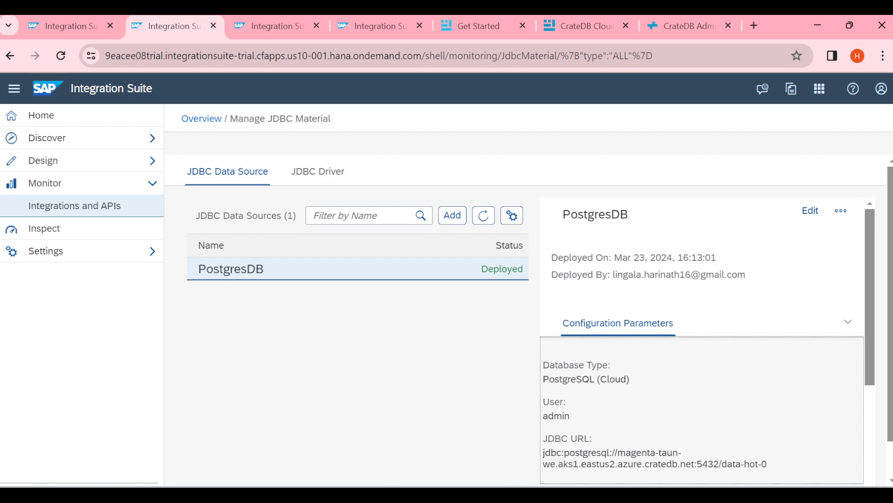
scroll(577, 383, "down", 3)
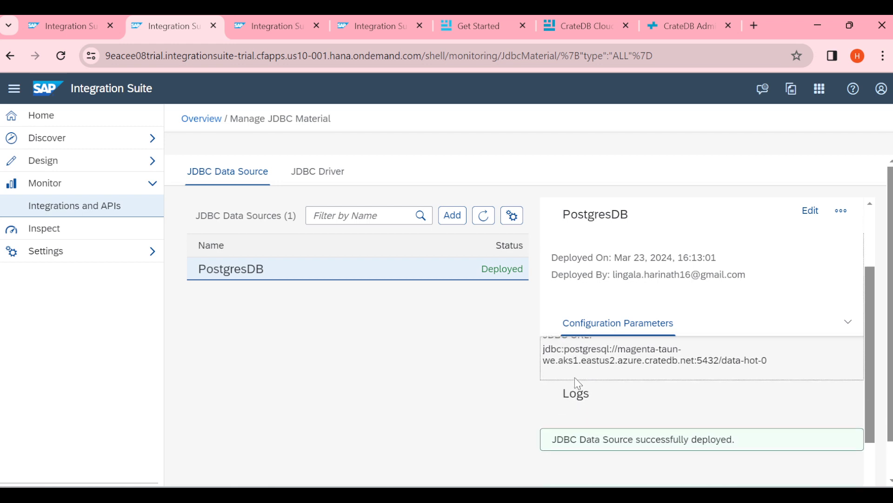
scroll(577, 383, "up", 1)
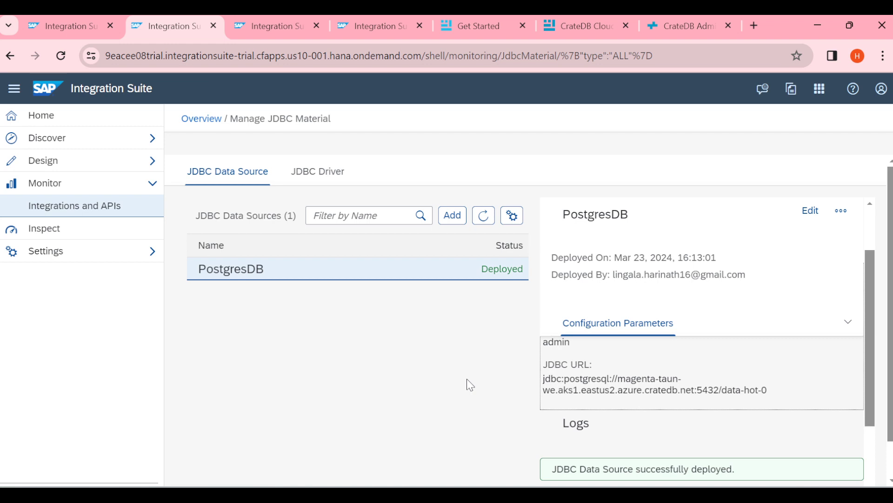
Return to the PostgreSQLDB_Test integration flow diagram
left_click(68, 26)
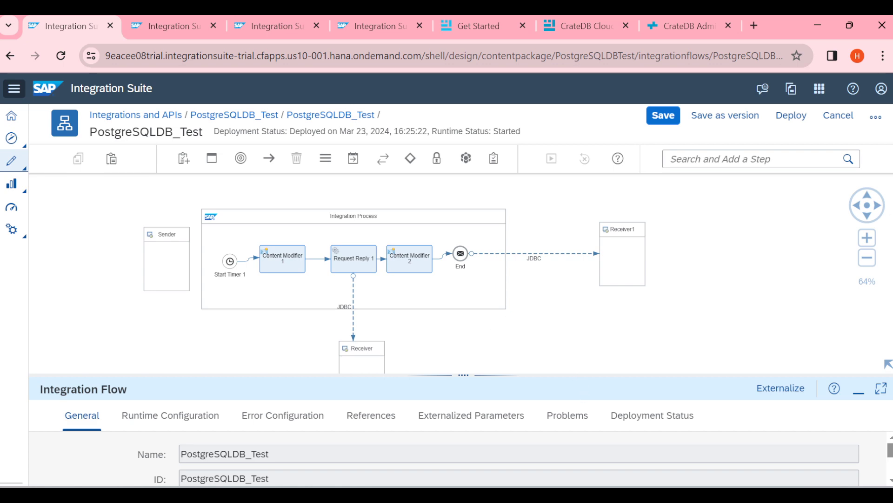
mouse_move(602, 494)
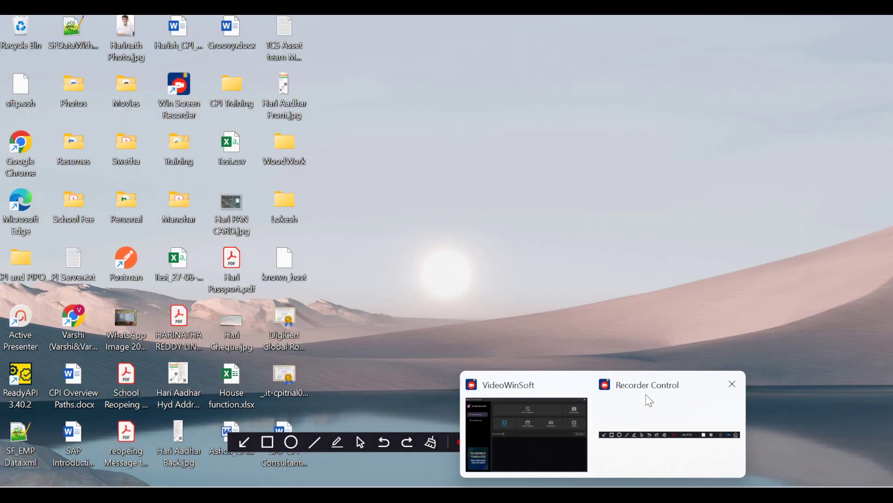
left_click(645, 396)
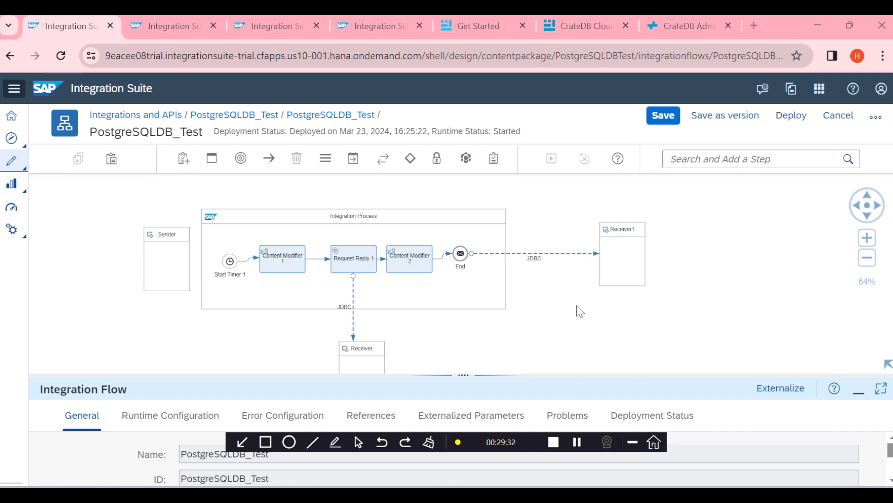